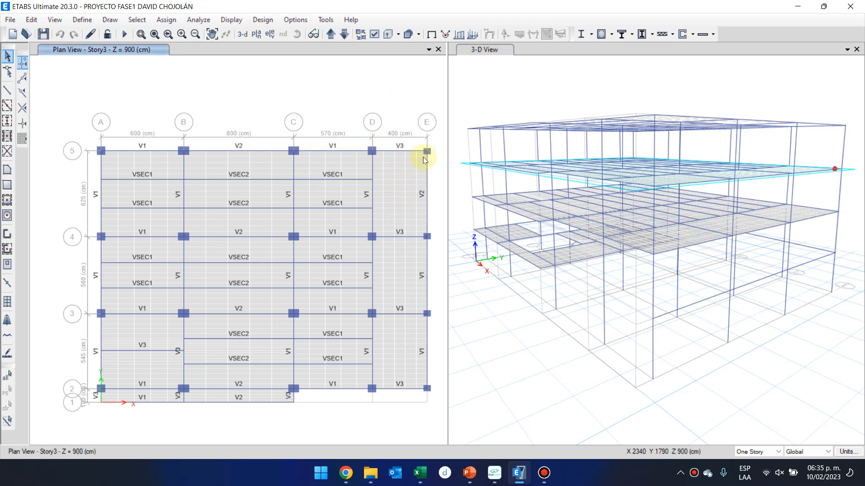
# Step: Check the slab panel between grids D-E and 4-5 on Story3 and browse the story plans to Story1
pyautogui.moveTo(422, 156); pyautogui.dragTo(380, 234)
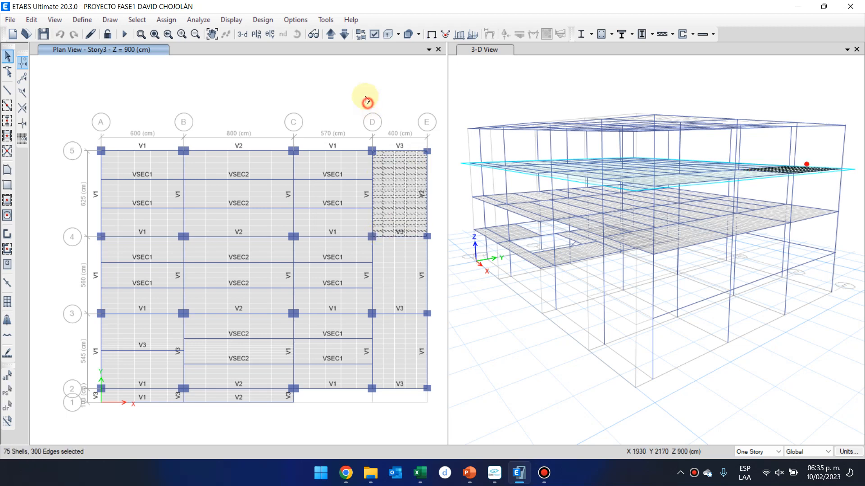
pyautogui.click(330, 35)
pyautogui.click(330, 34)
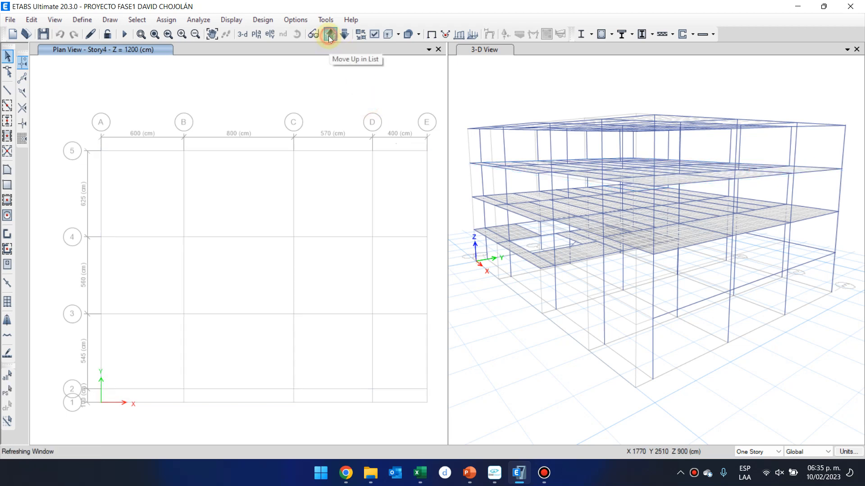
pyautogui.click(330, 35)
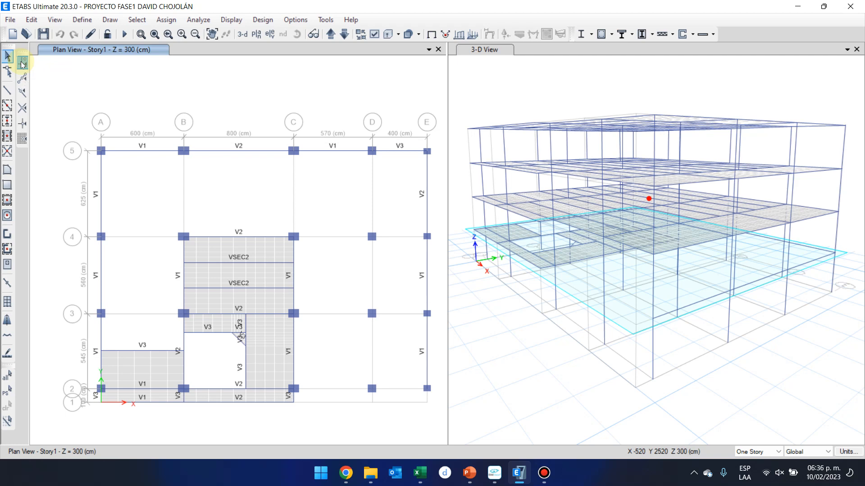
# Step: Try enabling the Line Ends and Midpoints, Lines and Frames, Perpendicular Projections, Intersections, Extensions and Parallels snaps in the Snap Options
pyautogui.click(110, 20)
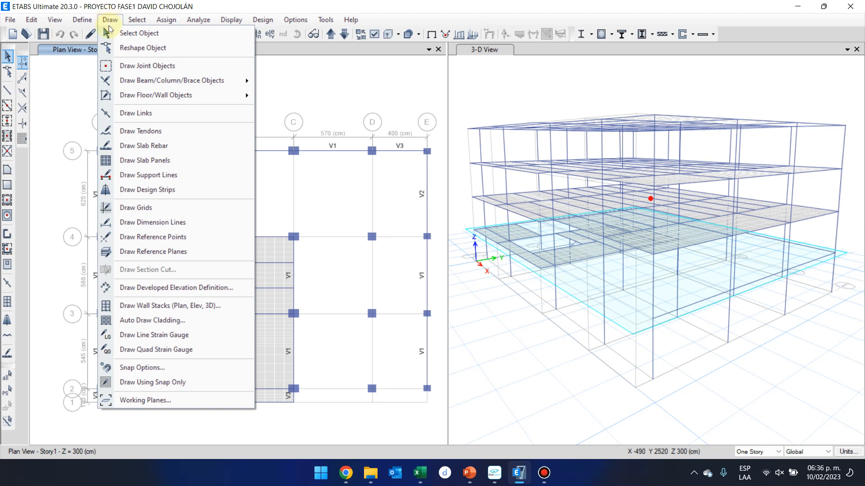
pyautogui.click(140, 367)
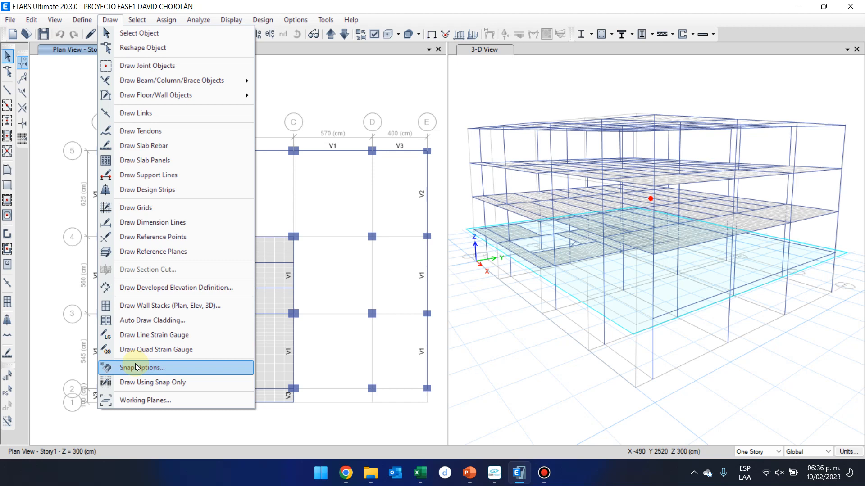
pyautogui.click(137, 367)
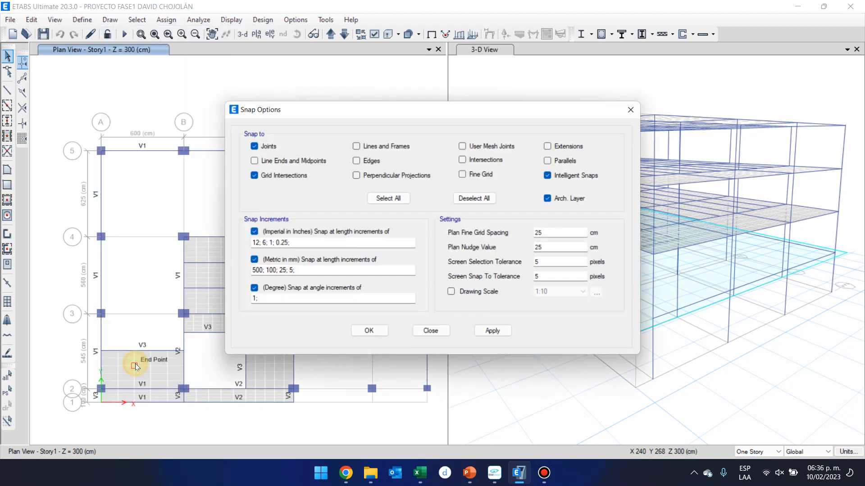
pyautogui.click(285, 166)
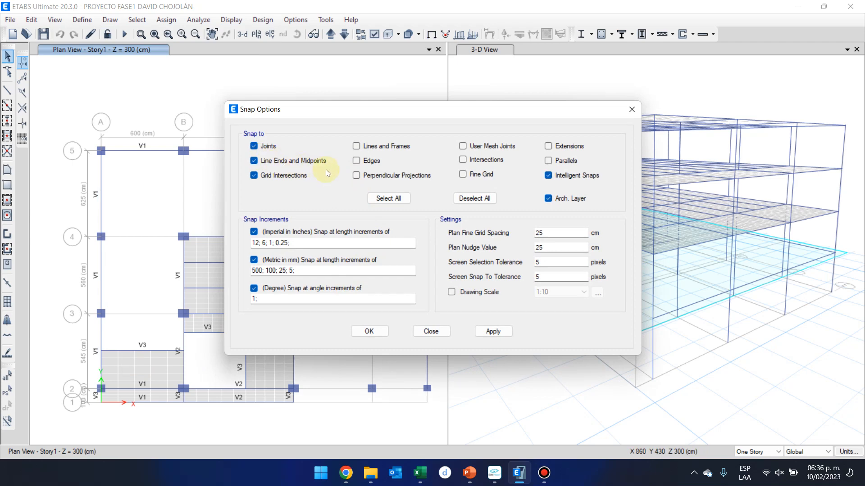
pyautogui.click(386, 147)
pyautogui.click(408, 176)
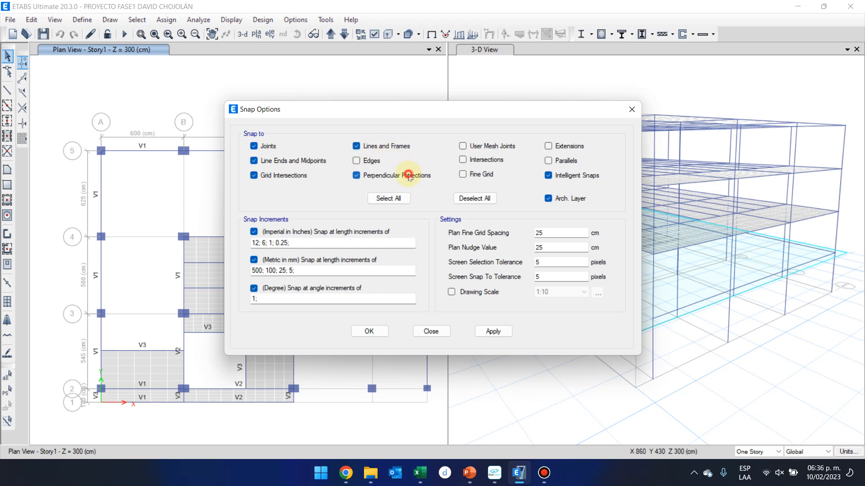
pyautogui.click(497, 160)
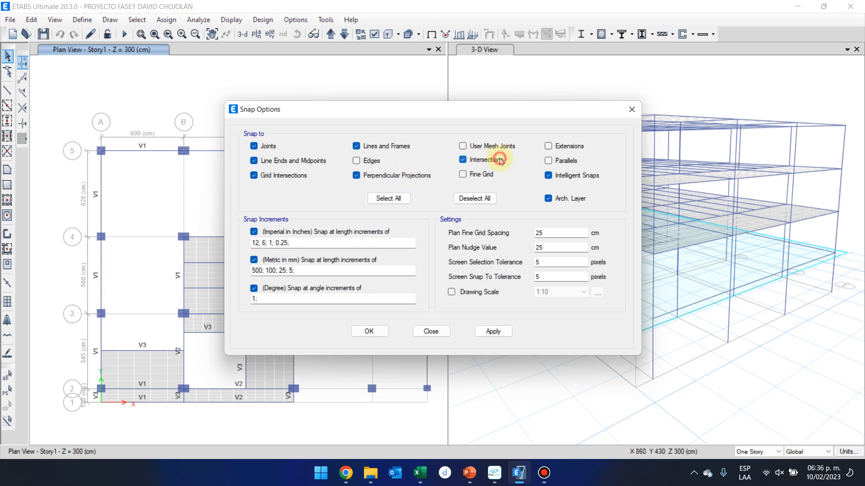
pyautogui.click(548, 147)
pyautogui.click(560, 163)
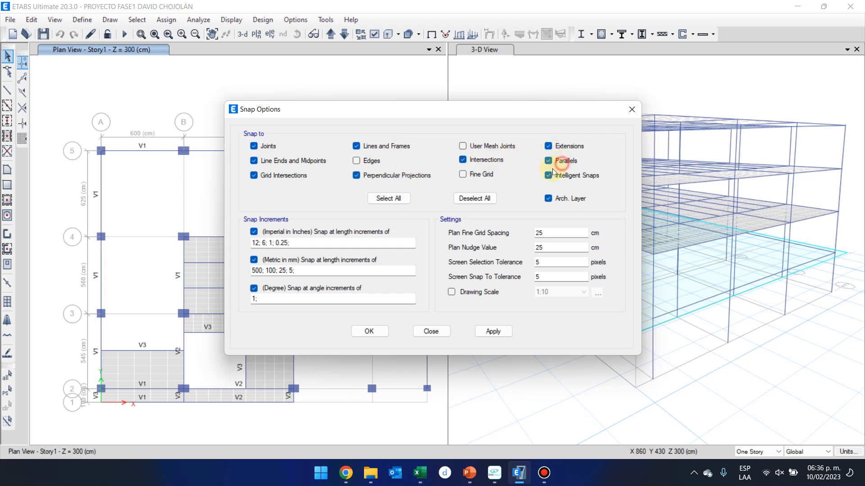
pyautogui.click(491, 178)
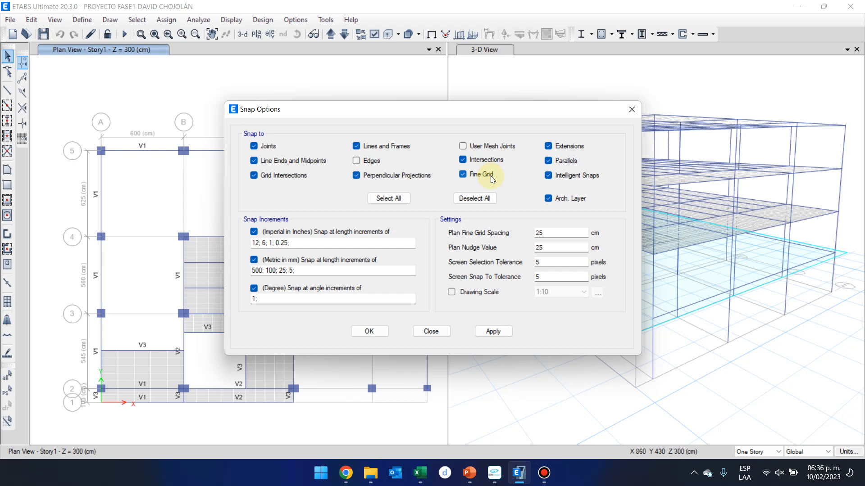
pyautogui.click(489, 176)
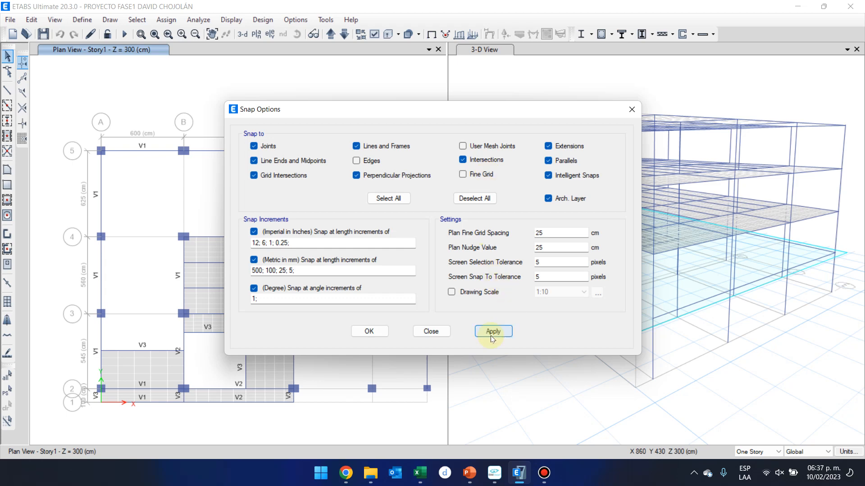
pyautogui.click(431, 332)
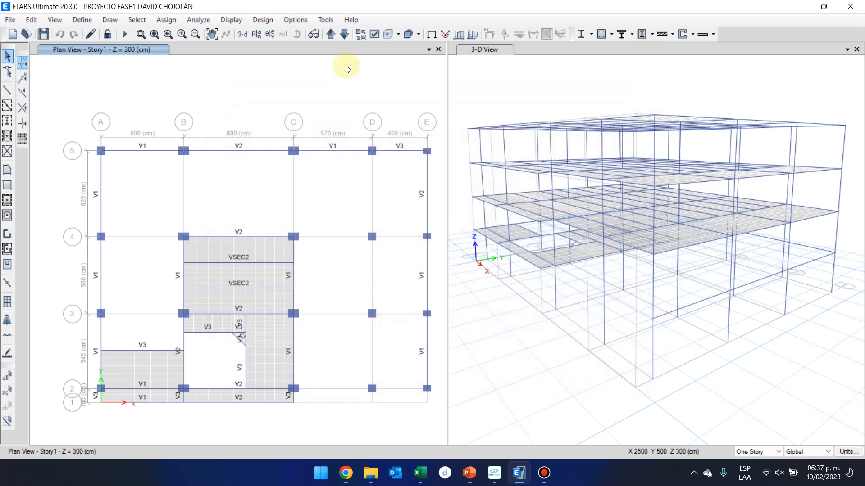
# Step: Enable snapping to line ends, midpoints and intersections, and prepare to draw a frame line with section V1
pyautogui.click(23, 76)
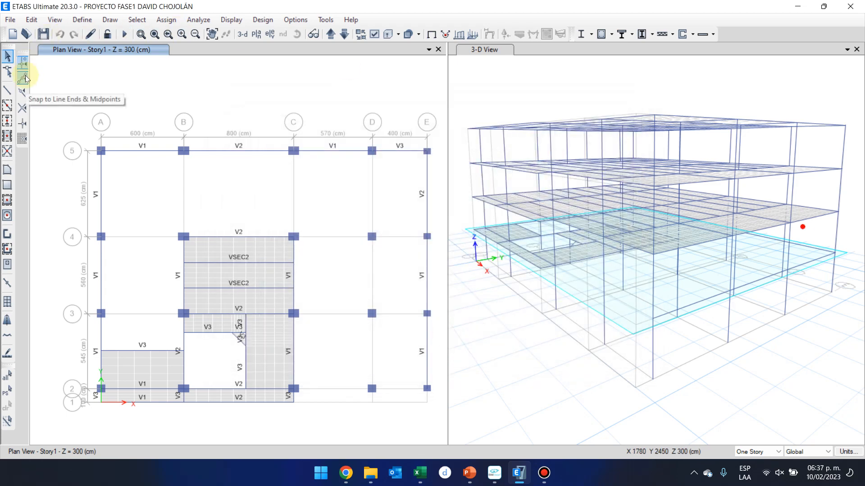
pyautogui.click(22, 108)
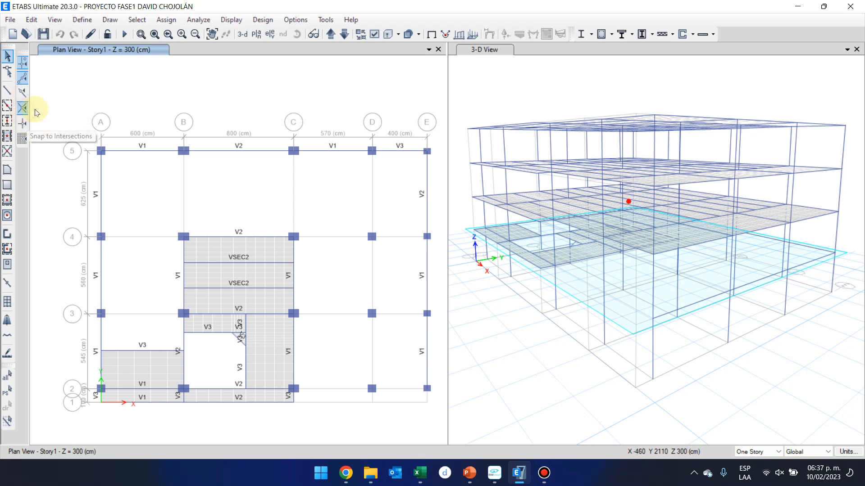
pyautogui.click(8, 92)
pyautogui.moveTo(354, 121); pyautogui.dragTo(592, 105)
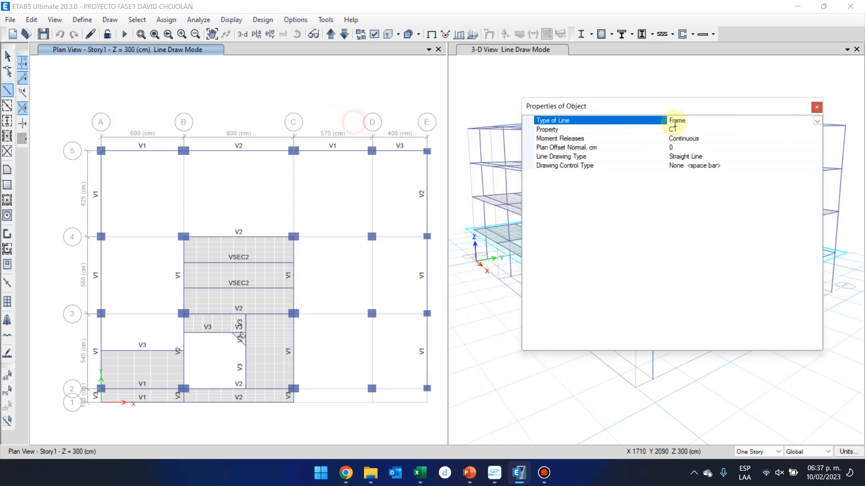
pyautogui.click(817, 129)
pyautogui.click(816, 129)
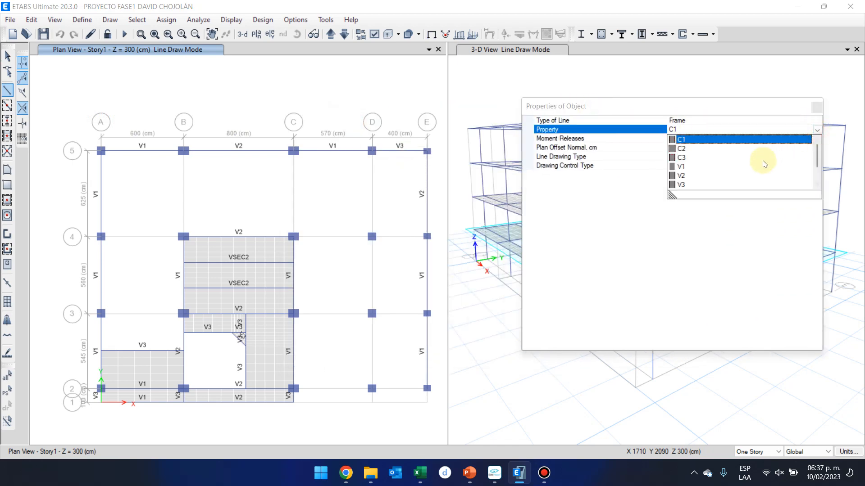
pyautogui.click(681, 166)
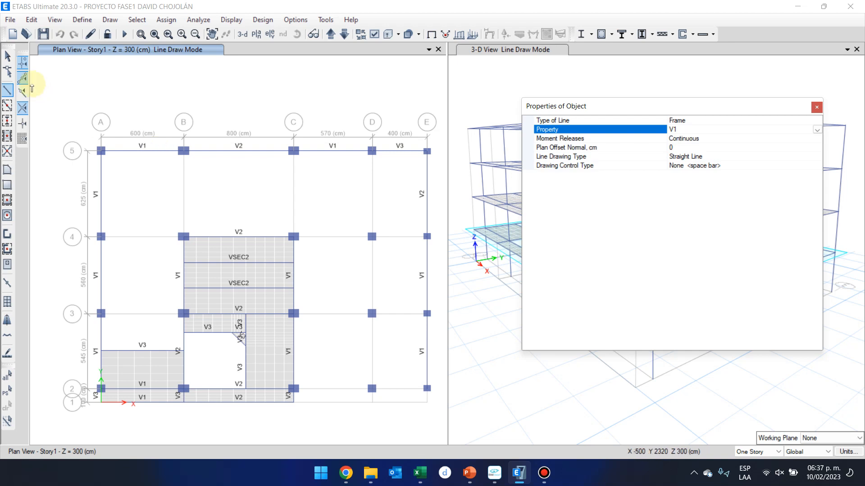
# Step: Switch snapping to perpendicular projections only and try a V1 beam from grid E toward grid A between grids 4 and 5
pyautogui.click(22, 78)
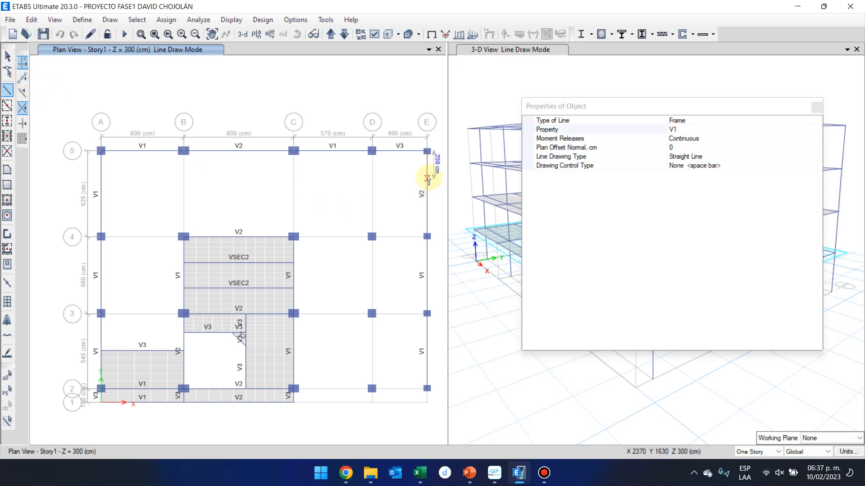
pyautogui.click(23, 108)
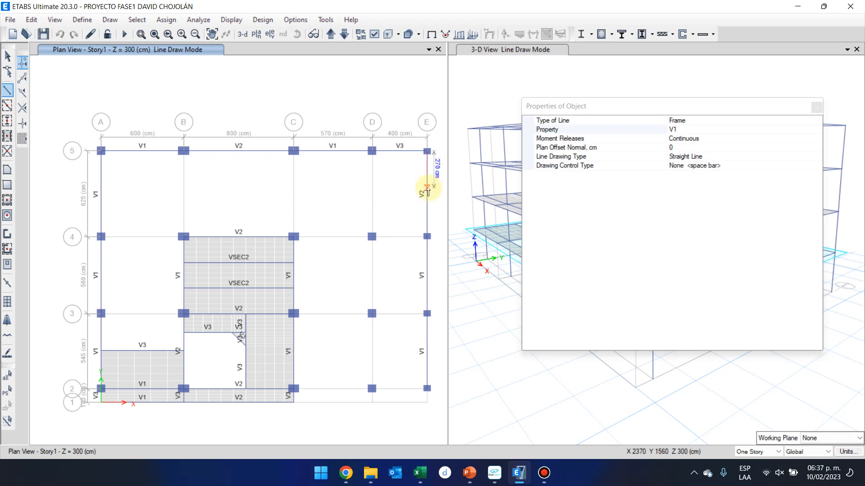
pyautogui.click(24, 125)
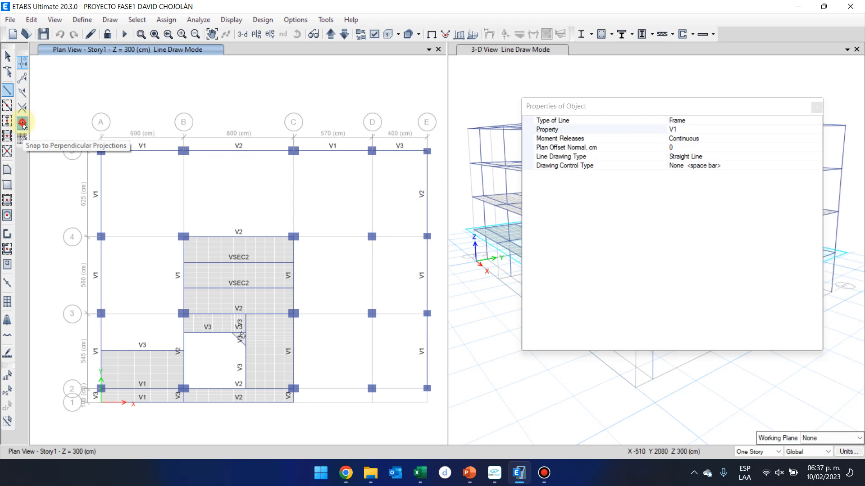
pyautogui.click(428, 205)
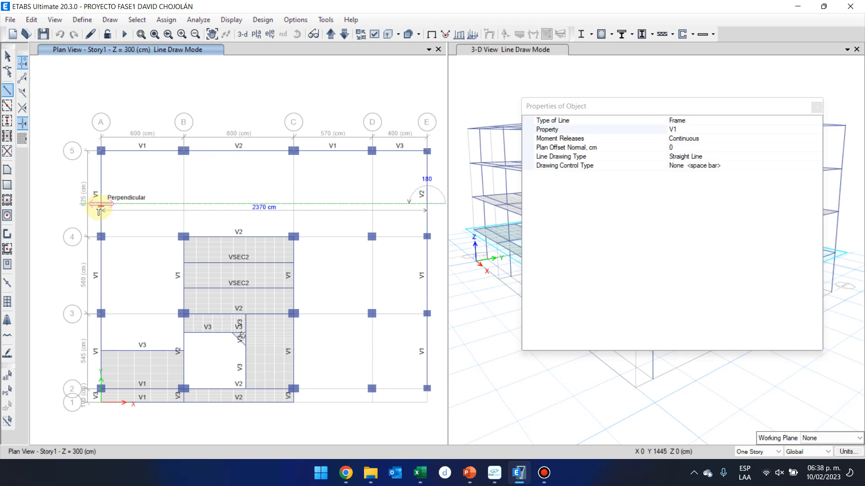
pyautogui.press('Escape')
# Step: Enable snapping to line ends and midpoints while keeping the perpendicular projections snap on
pyautogui.click(19, 78)
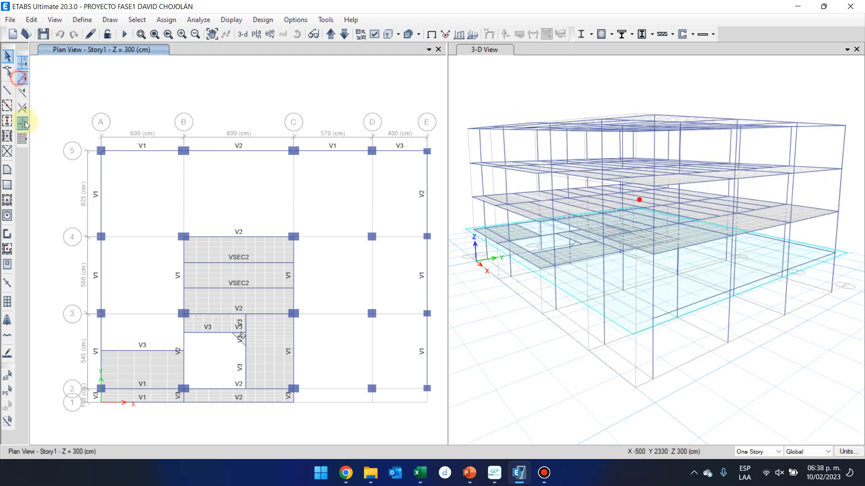
pyautogui.click(25, 124)
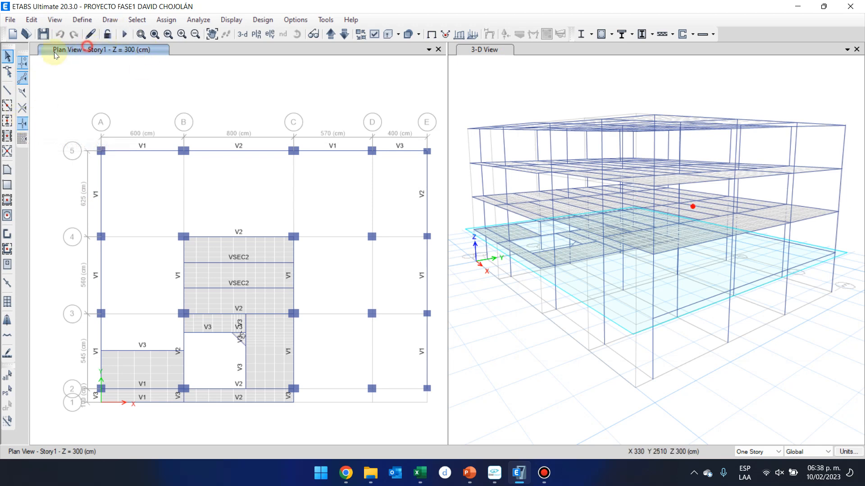
# Step: Display the joint objects in the 3-D view, keeping their Invisible option enabled
pyautogui.click(483, 50)
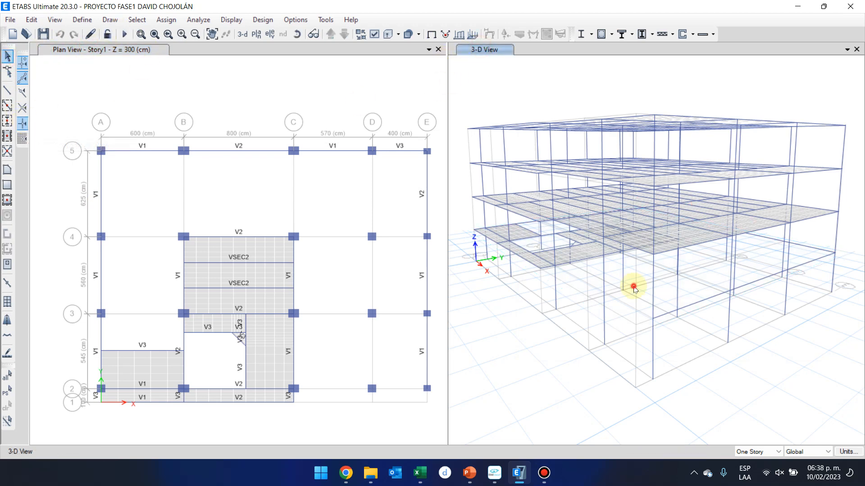
pyautogui.keyDown('shift'); pyautogui.moveTo(592, 393); pyautogui.dragTo(625, 359, button='middle'); pyautogui.keyUp('shift')
pyautogui.click(374, 34)
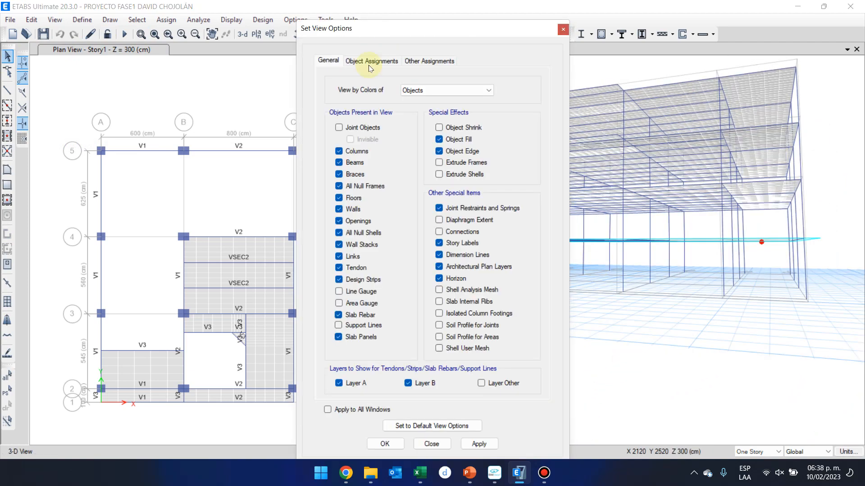
pyautogui.click(363, 129)
pyautogui.click(367, 140)
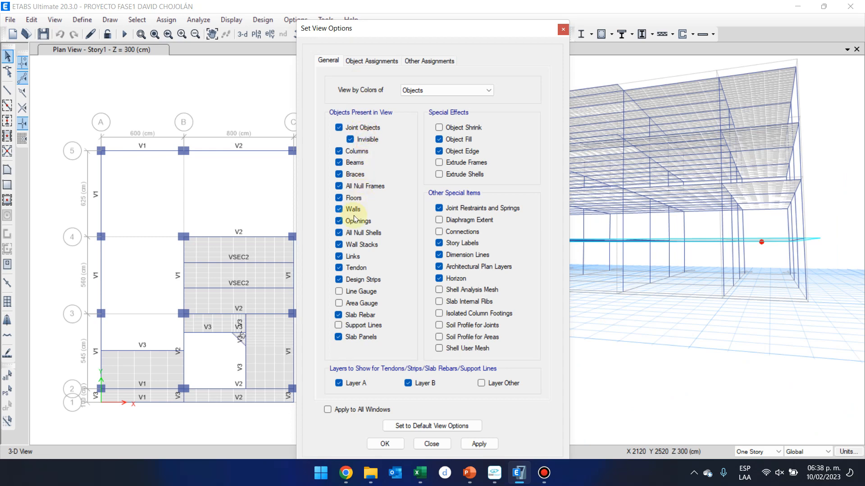
pyautogui.click(381, 61)
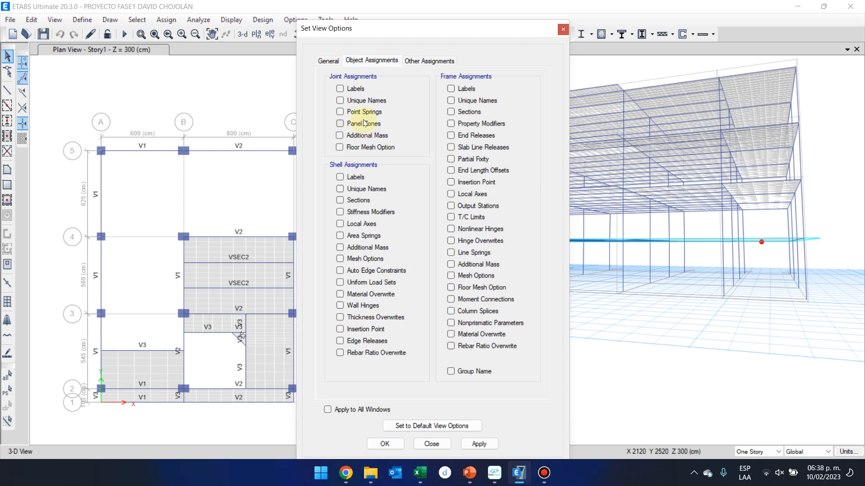
pyautogui.click(333, 66)
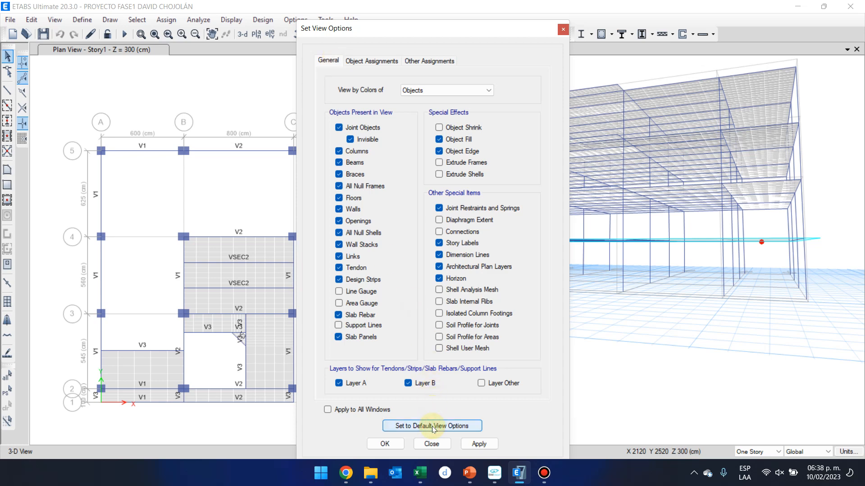
pyautogui.click(478, 444)
pyautogui.click(384, 444)
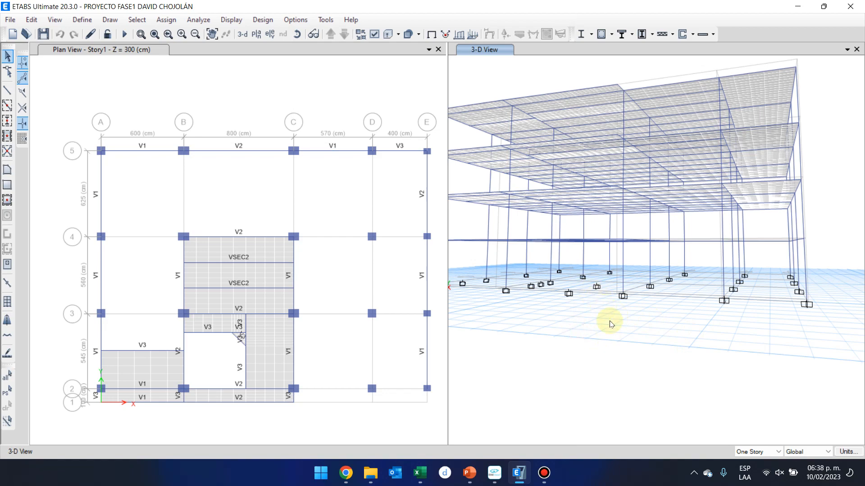
# Step: Show all objects in the 3-D view
pyautogui.keyDown('shift'); pyautogui.moveTo(595, 326); pyautogui.dragTo(625, 344, button='middle'); pyautogui.keyUp('shift')
pyautogui.rightClick(625, 344)
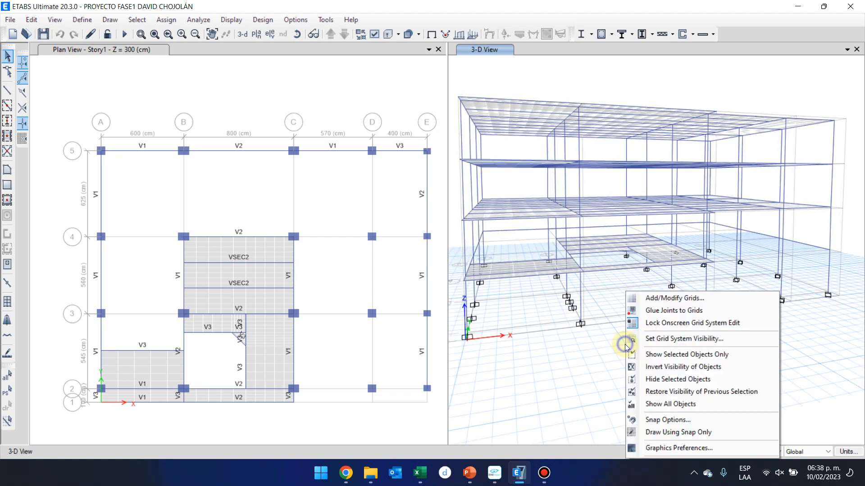
pyautogui.click(654, 410)
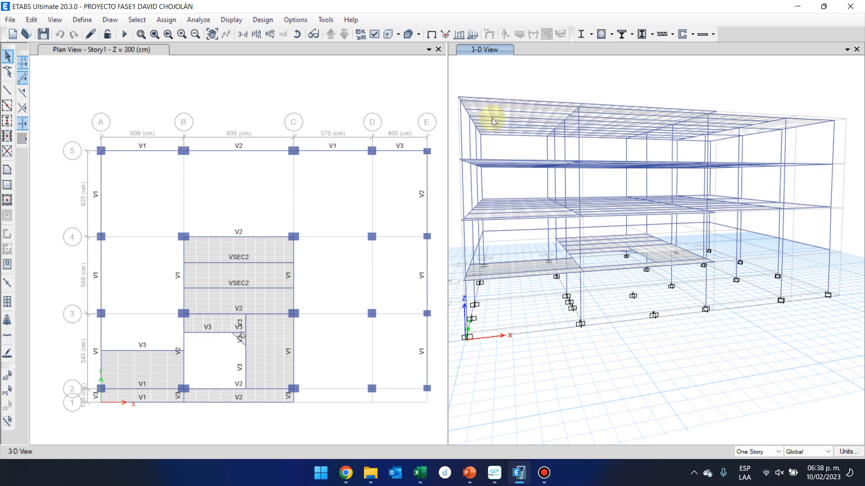
# Step: Review the general view options of the 3-D view and inspect the supports at the column bases
pyautogui.click(377, 35)
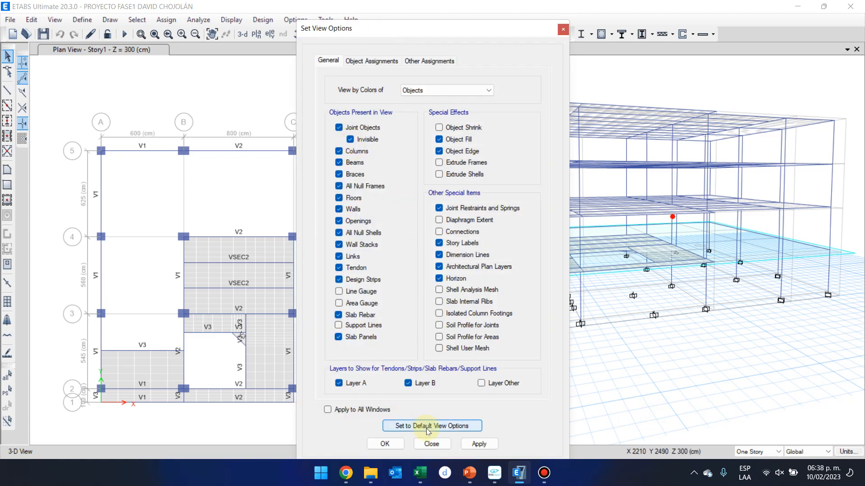
pyautogui.click(398, 445)
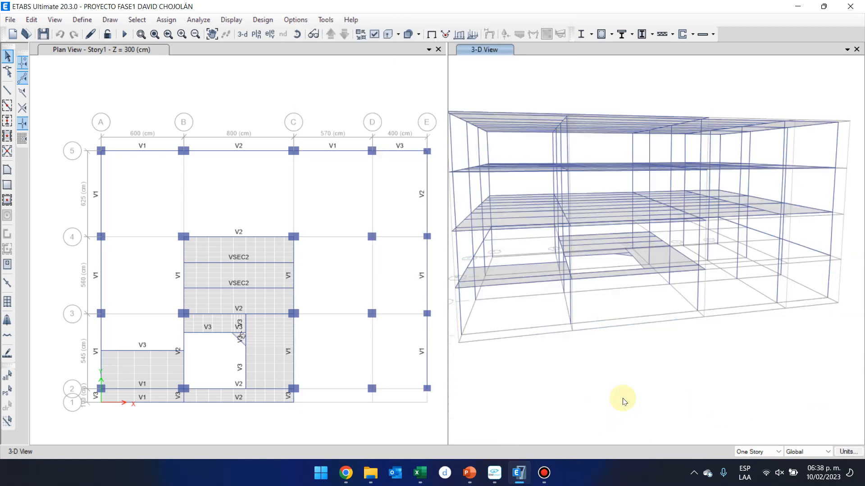
pyautogui.keyDown('shift'); pyautogui.moveTo(615, 384); pyautogui.dragTo(424, 391, button='middle'); pyautogui.keyUp('shift')
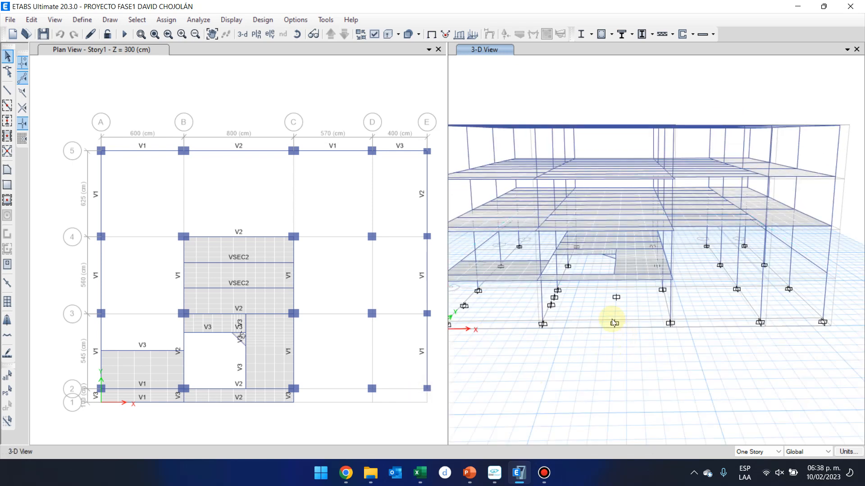
# Step: Select the four isolated base joints that have supports but no columns in the 3-D view
pyautogui.keyDown('shift'); pyautogui.moveTo(608, 311); pyautogui.dragTo(611, 292, button='middle'); pyautogui.keyUp('shift')
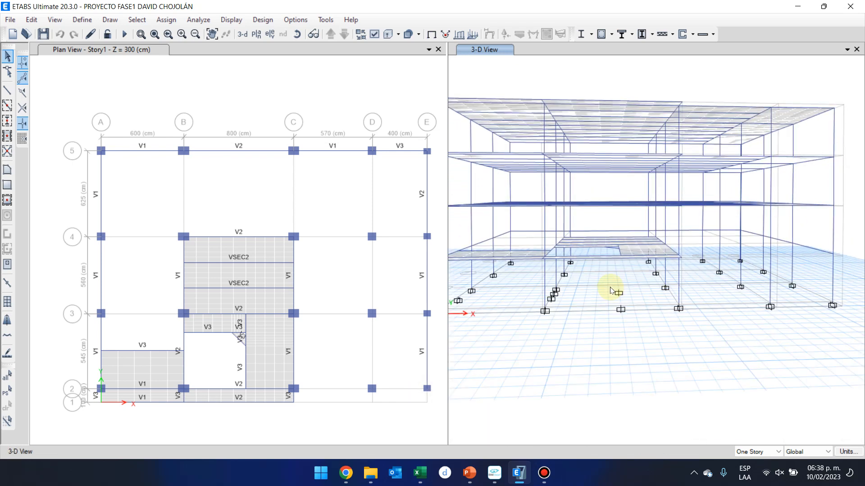
pyautogui.moveTo(606, 281); pyautogui.dragTo(624, 340)
pyautogui.moveTo(624, 341); pyautogui.dragTo(624, 339)
pyautogui.keyDown('shift'); pyautogui.moveTo(571, 332); pyautogui.dragTo(615, 334, button='middle'); pyautogui.keyUp('shift')
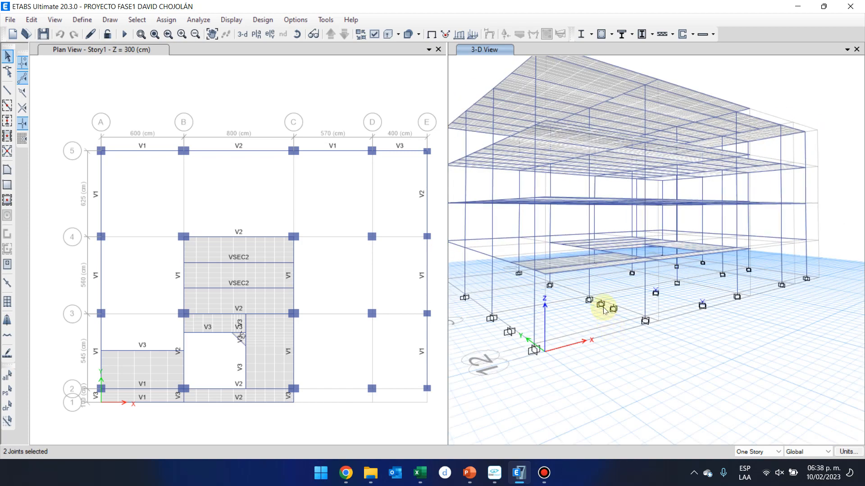
pyautogui.scroll(3, 604, 310)
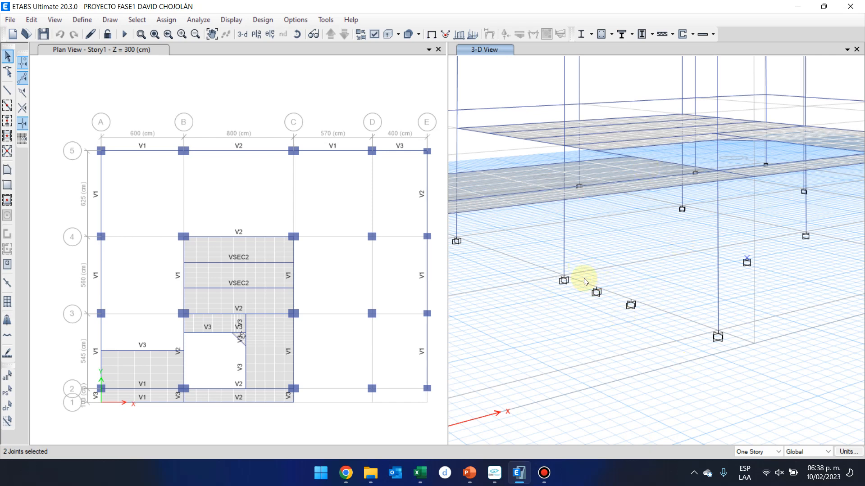
pyautogui.moveTo(583, 260); pyautogui.dragTo(650, 333)
pyautogui.keyDown('shift'); pyautogui.moveTo(662, 351); pyautogui.dragTo(557, 367, button='middle'); pyautogui.keyUp('shift')
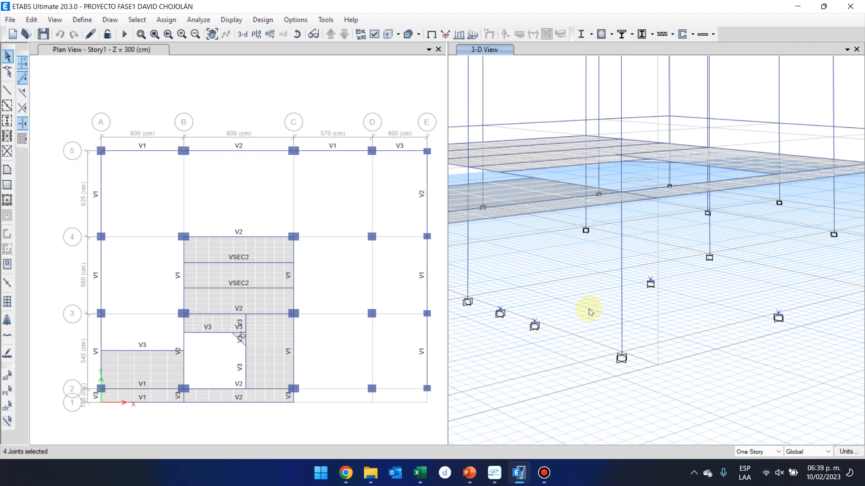
# Step: Turn off the Invisible option for joint objects in the 3-D view and apply the change
pyautogui.click(375, 35)
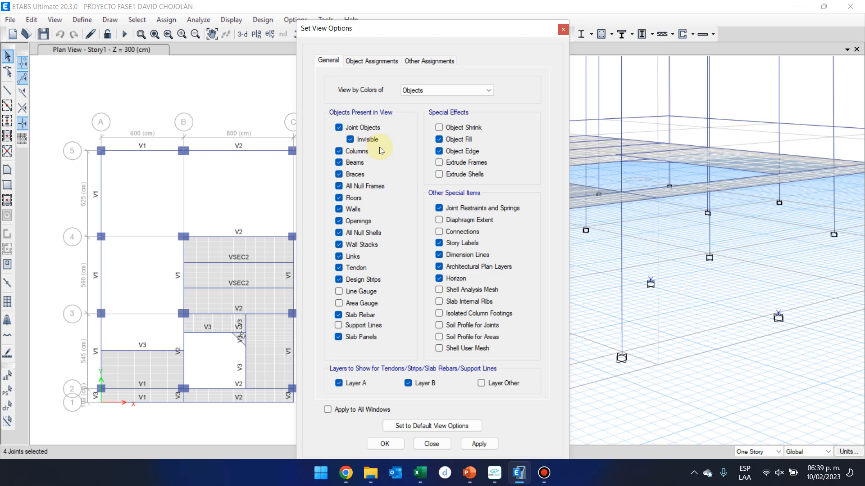
pyautogui.click(368, 139)
pyautogui.click(476, 444)
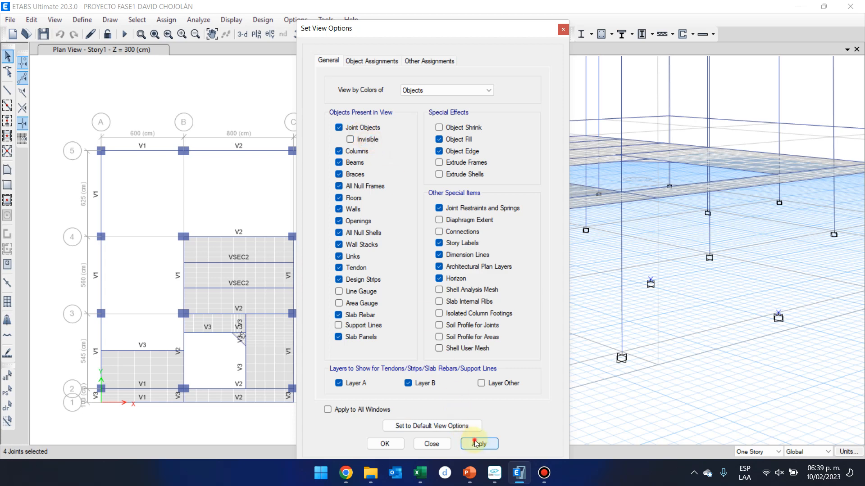
pyautogui.click(385, 443)
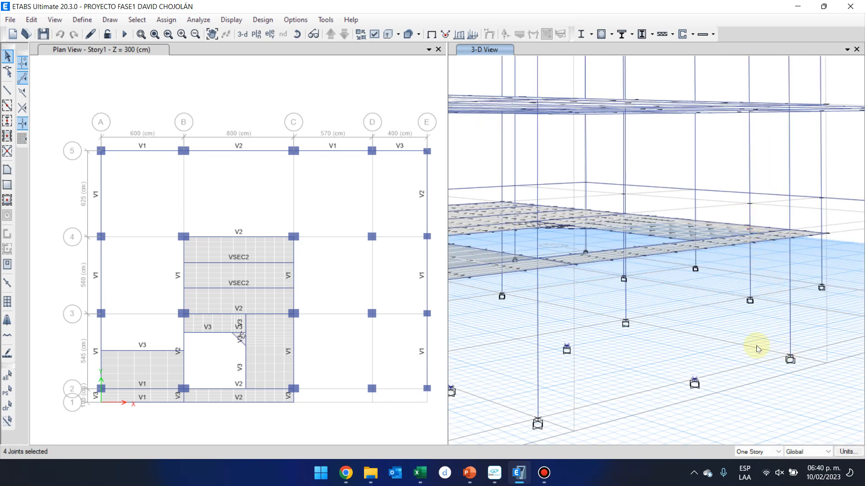
# Step: Delete the four selected isolated joints at the base of the building
pyautogui.keyDown('shift'); pyautogui.moveTo(637, 385); pyautogui.dragTo(771, 362, button='middle'); pyautogui.keyUp('shift')
pyautogui.scroll(-4, 621, 390)
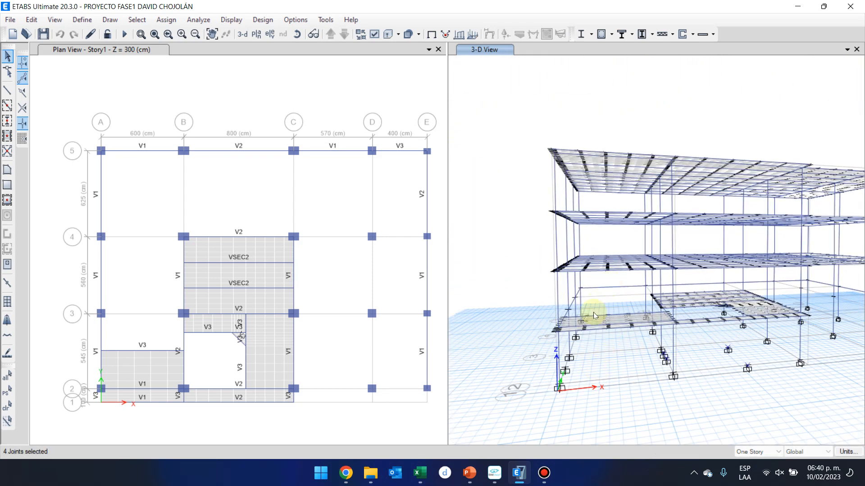
pyautogui.scroll(4, 663, 360)
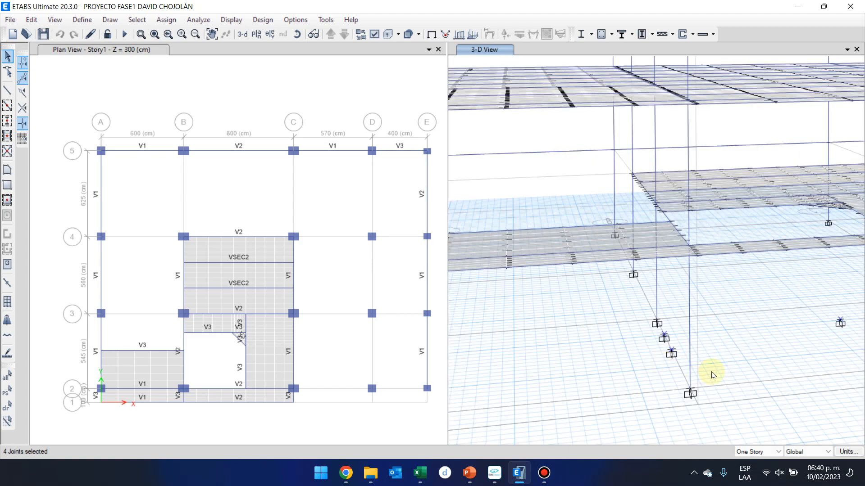
pyautogui.press('Delete')
pyautogui.moveTo(638, 376); pyautogui.dragTo(576, 386, button='middle')
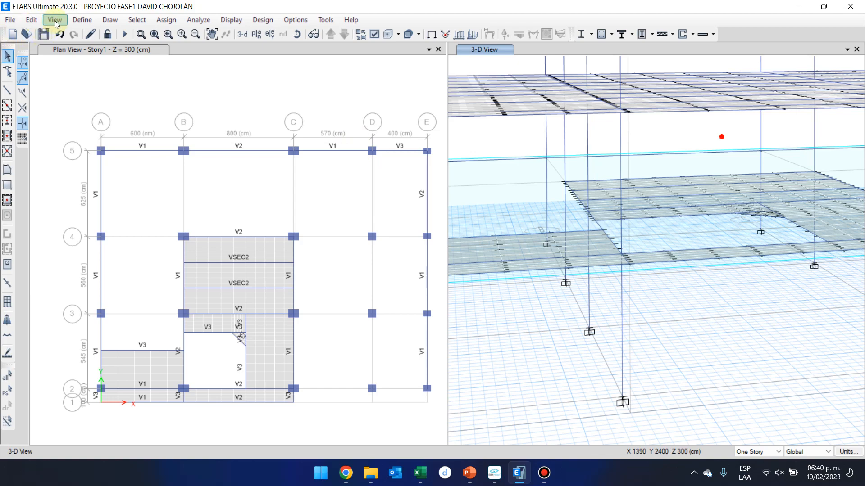
# Step: Review the period and value data and the graph of the AGIES response spectrum function
pyautogui.click(82, 20)
pyautogui.moveTo(148, 192)
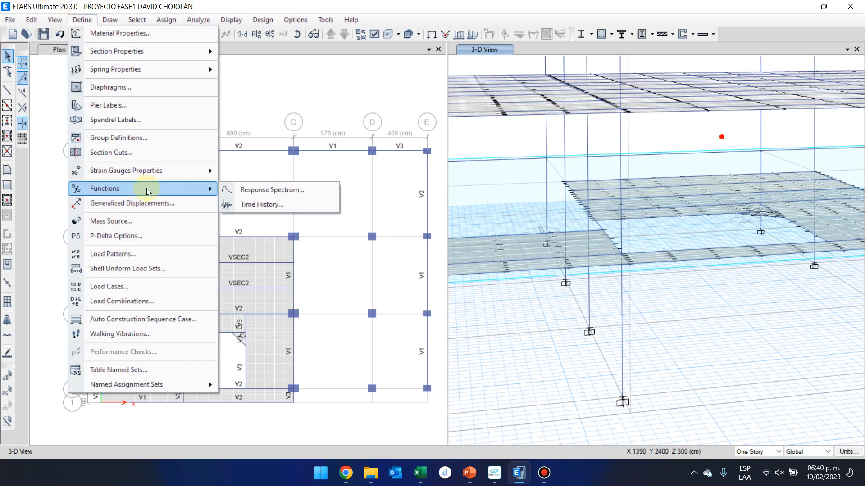
pyautogui.click(274, 193)
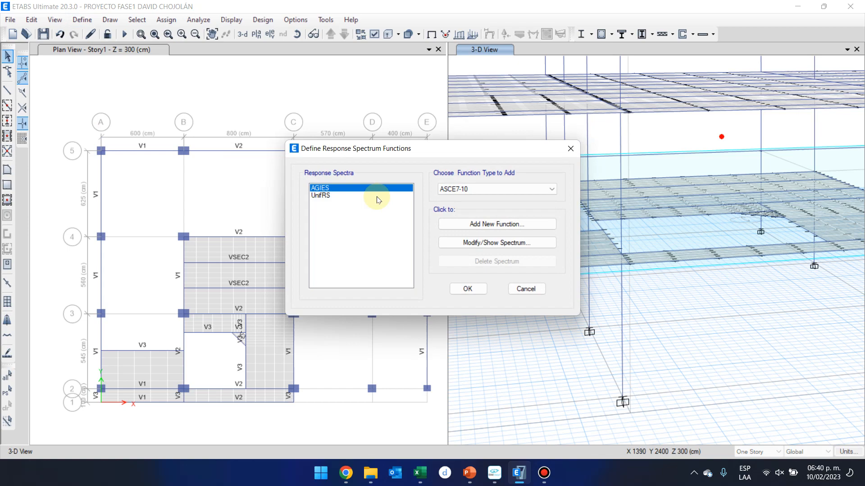
pyautogui.click(488, 243)
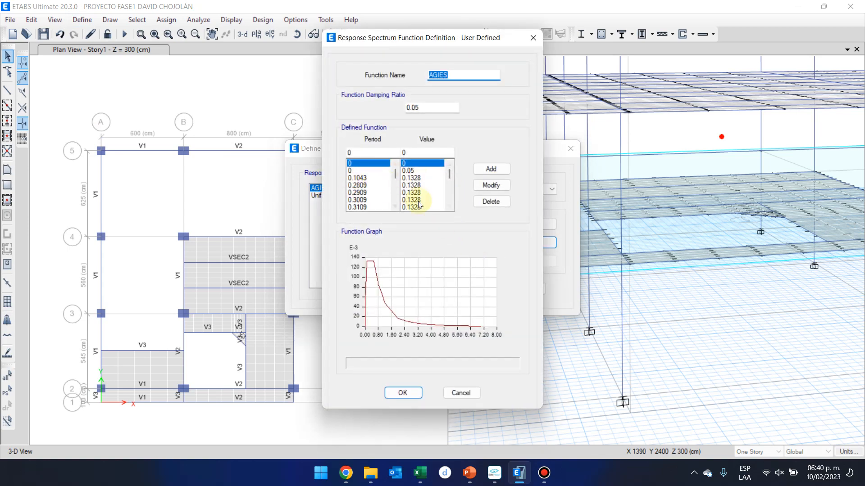
pyautogui.click(404, 393)
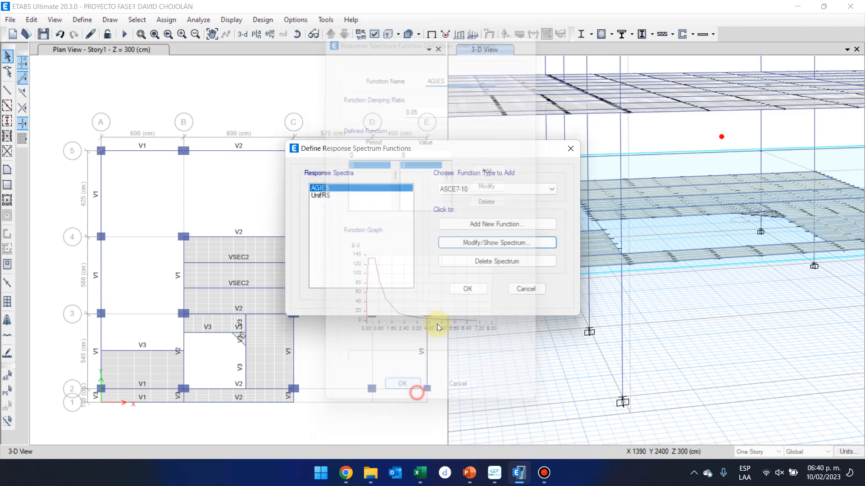
pyautogui.click(471, 291)
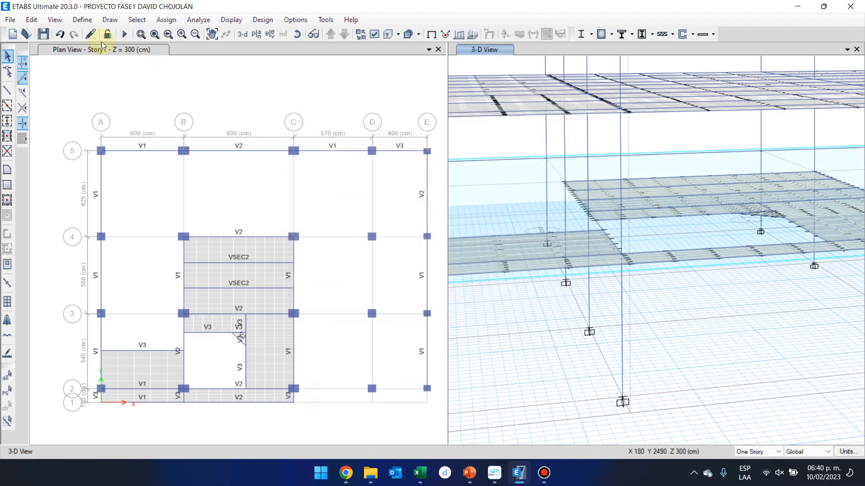
# Step: Review the defined load patterns with their types, self-weight multipliers and auto lateral loads
pyautogui.click(90, 18)
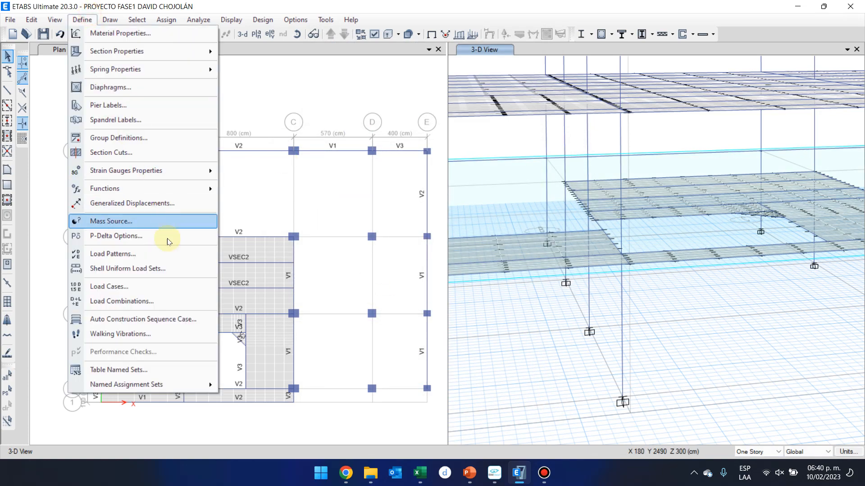
pyautogui.click(171, 255)
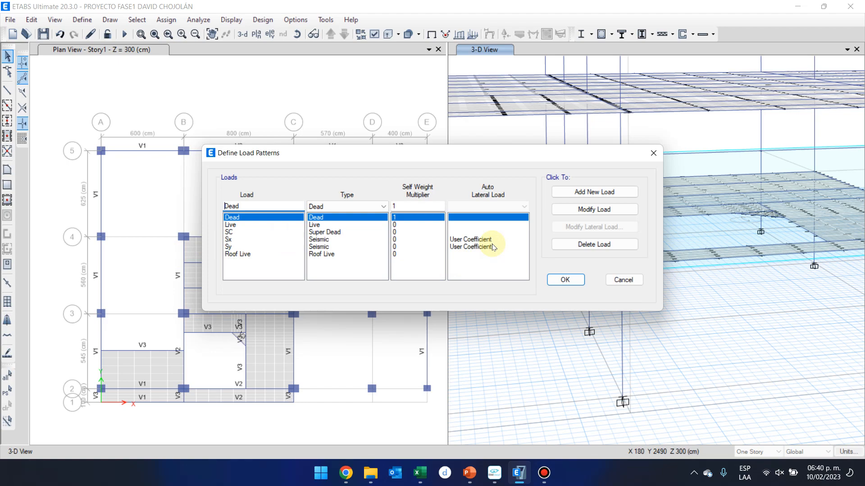
pyautogui.click(566, 280)
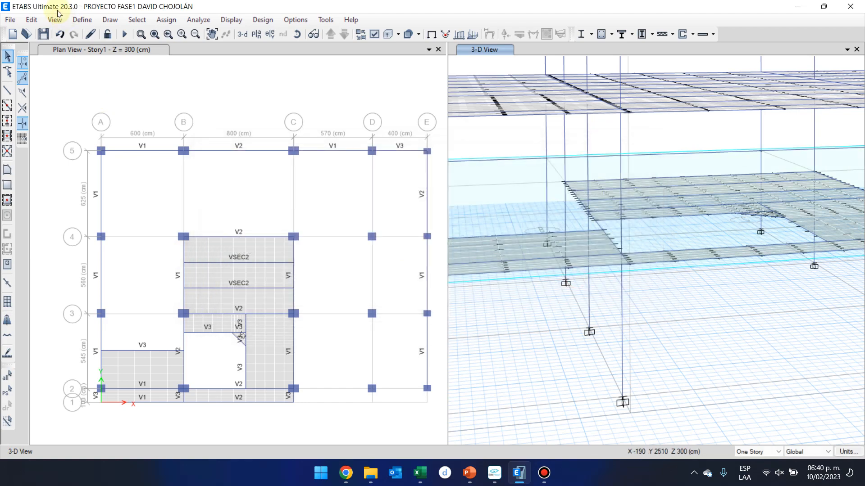
# Step: Review the SX response spectrum load case, checking its applied load, function and scale factor
pyautogui.click(75, 20)
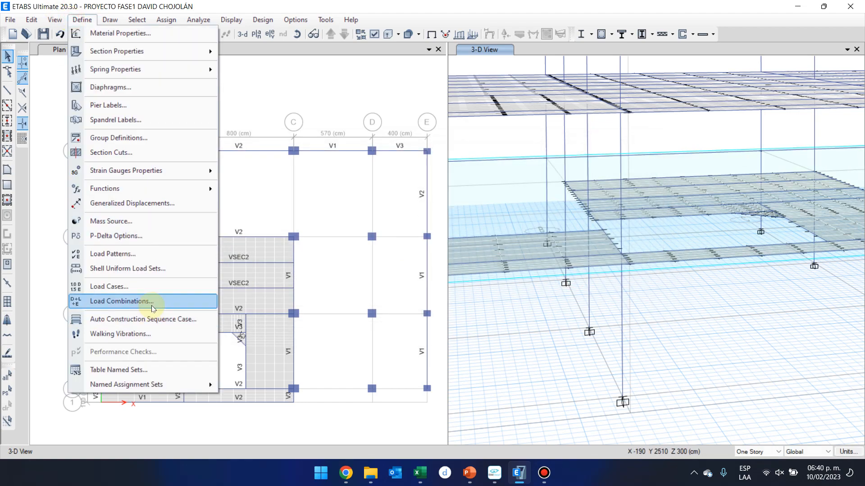
pyautogui.click(151, 288)
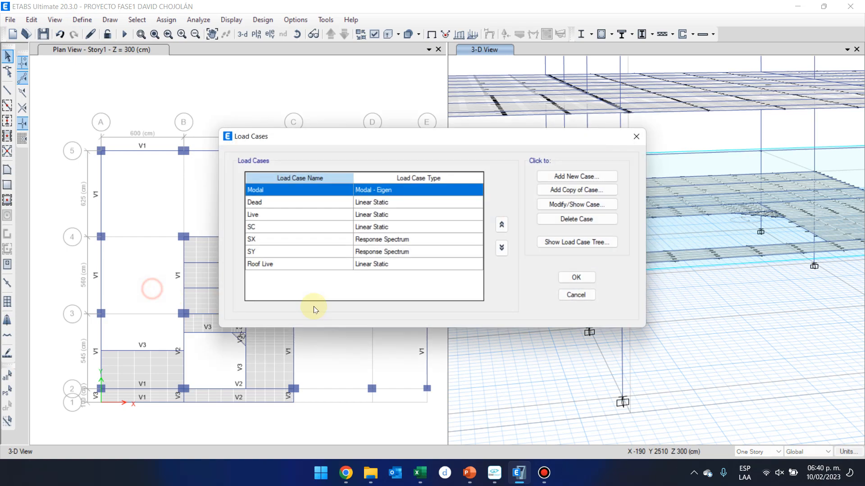
pyautogui.click(317, 244)
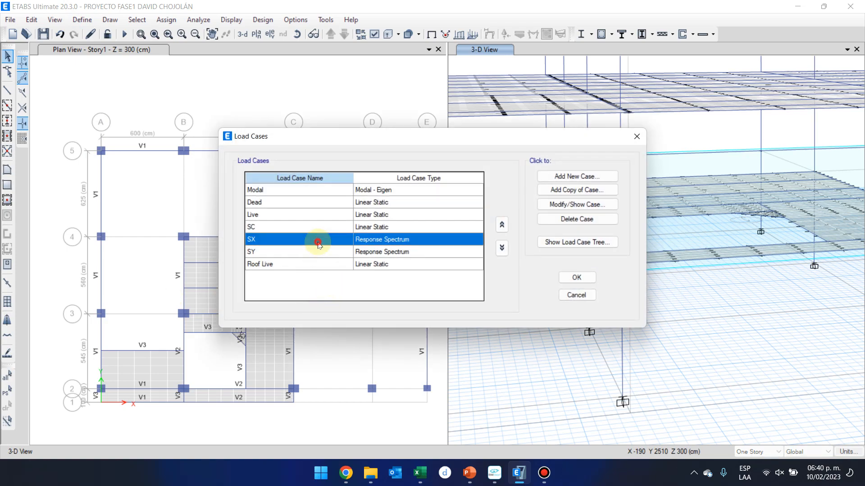
pyautogui.click(607, 205)
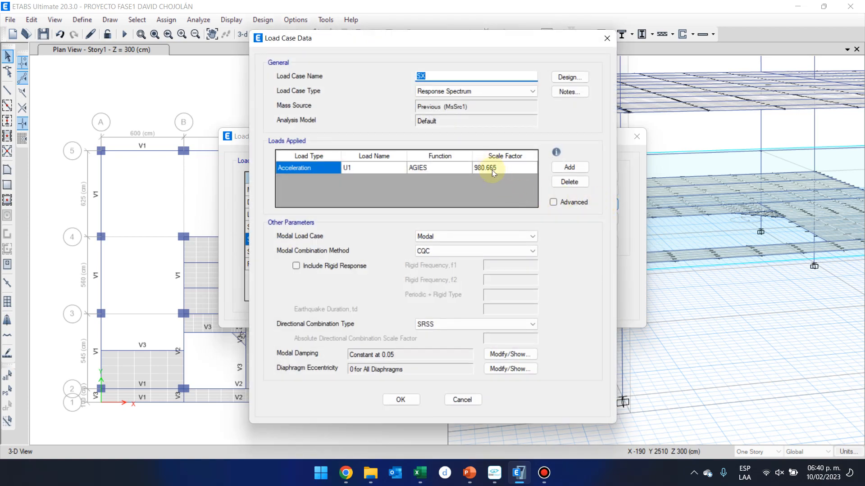
pyautogui.click(492, 169)
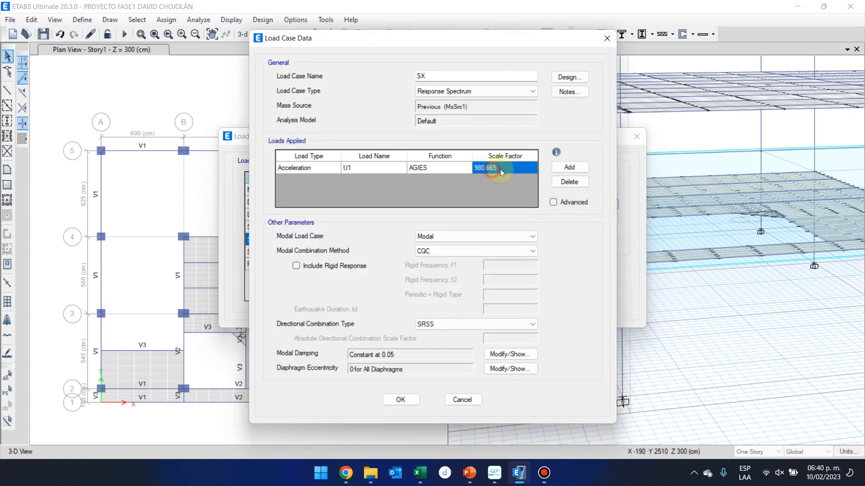
pyautogui.click(460, 400)
# Step: Review the SY response spectrum load case, checking its load direction, and close the load case list
pyautogui.click(331, 254)
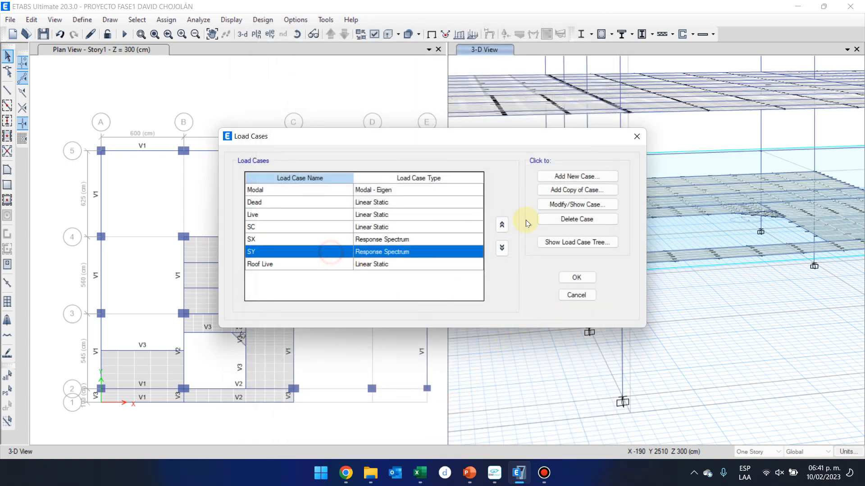
pyautogui.click(569, 205)
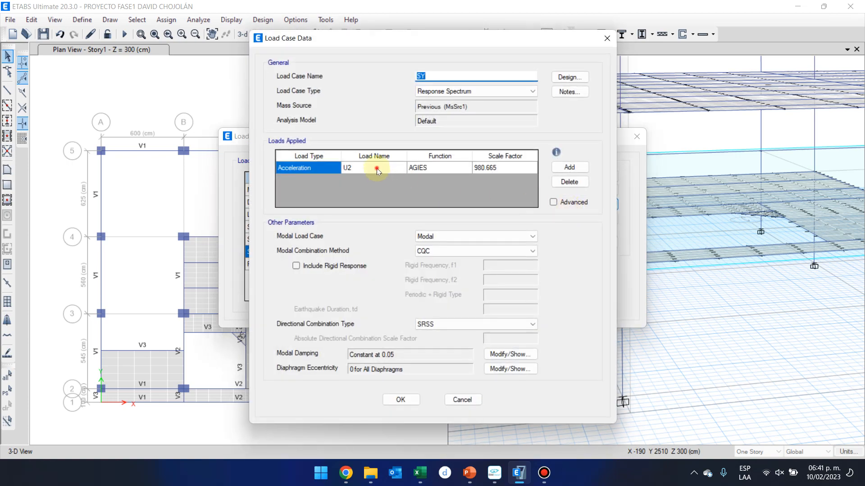
pyautogui.click(376, 168)
pyautogui.click(400, 400)
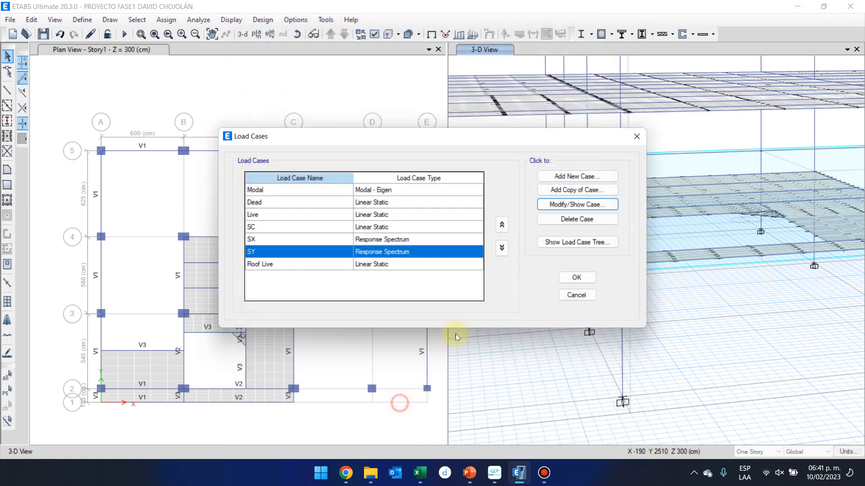
pyautogui.click(577, 295)
pyautogui.click(142, 86)
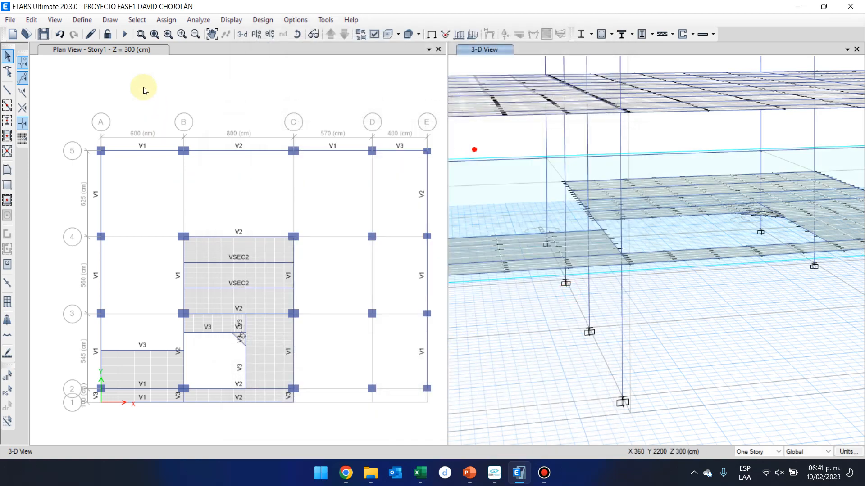
# Step: Look through the load combinations list, highlighting the design combinations DConS1 to DConS8
pyautogui.click(97, 20)
pyautogui.click(149, 298)
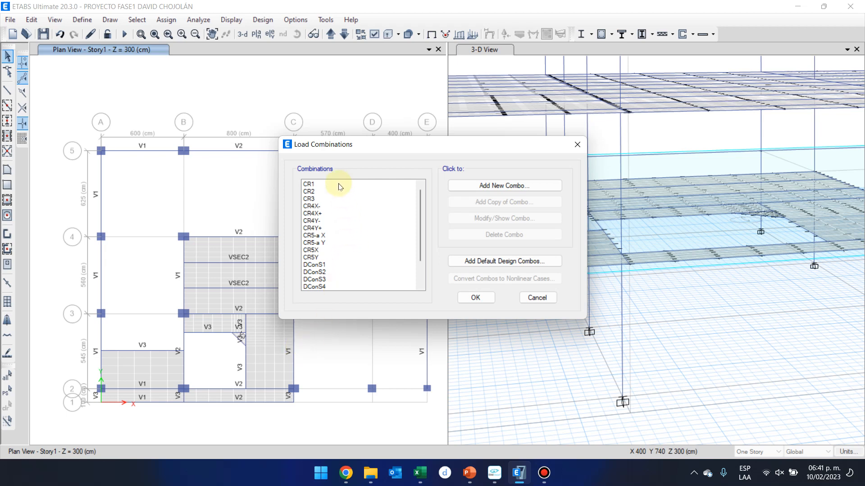
pyautogui.moveTo(338, 266); pyautogui.dragTo(333, 318)
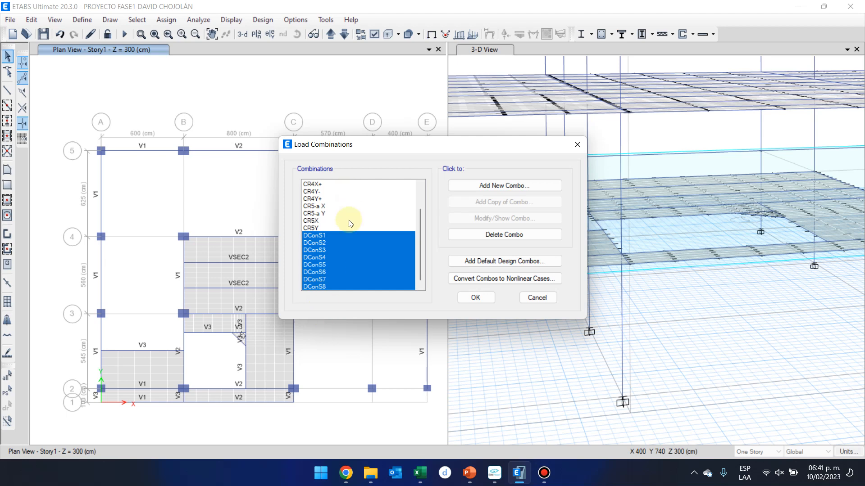
pyautogui.scroll(2, 351, 215)
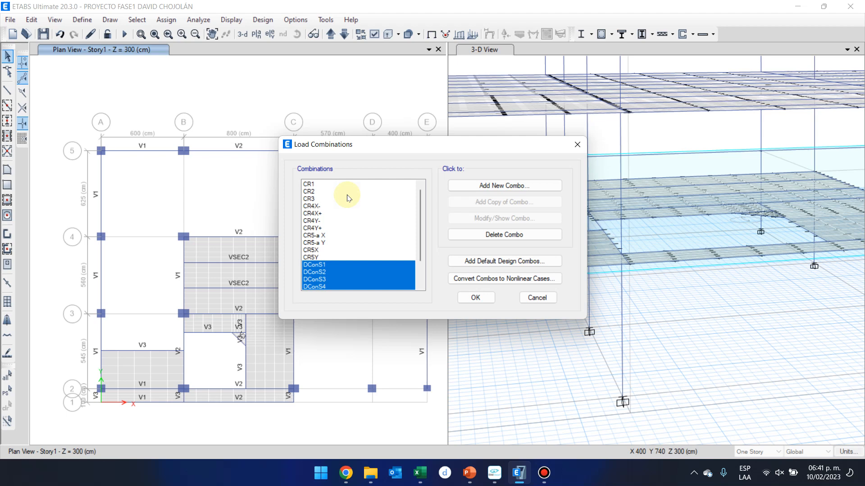
# Step: Review the load names and scale factors of combination CR3 and close the load combinations without changes
pyautogui.click(347, 198)
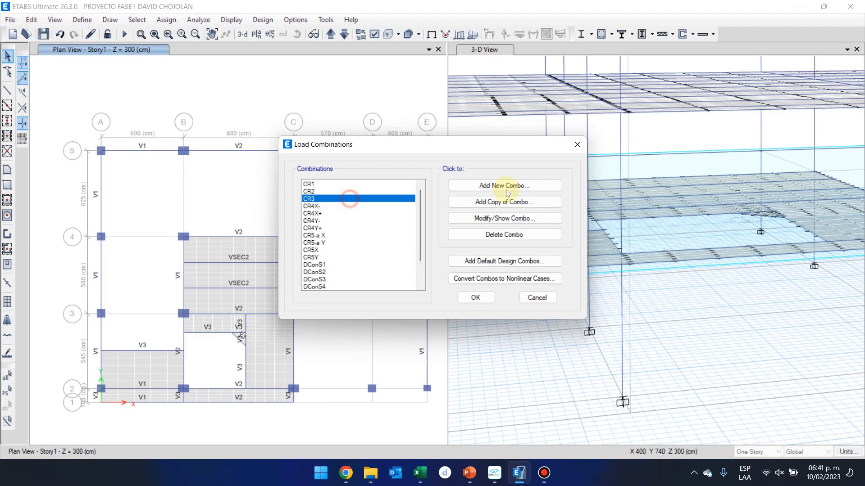
pyautogui.click(537, 218)
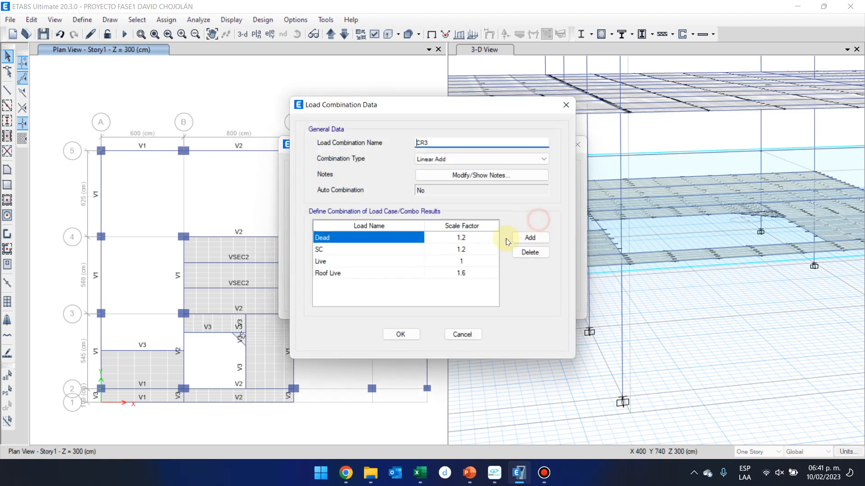
pyautogui.click(456, 334)
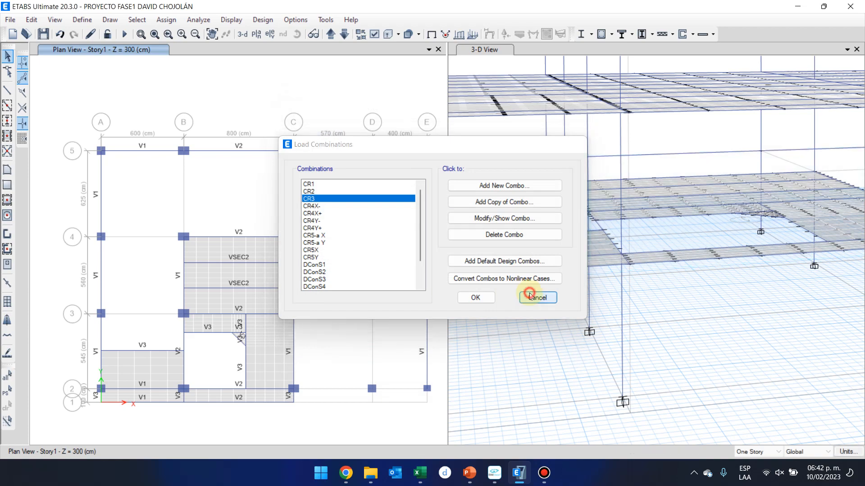
pyautogui.click(524, 294)
pyautogui.click(547, 356)
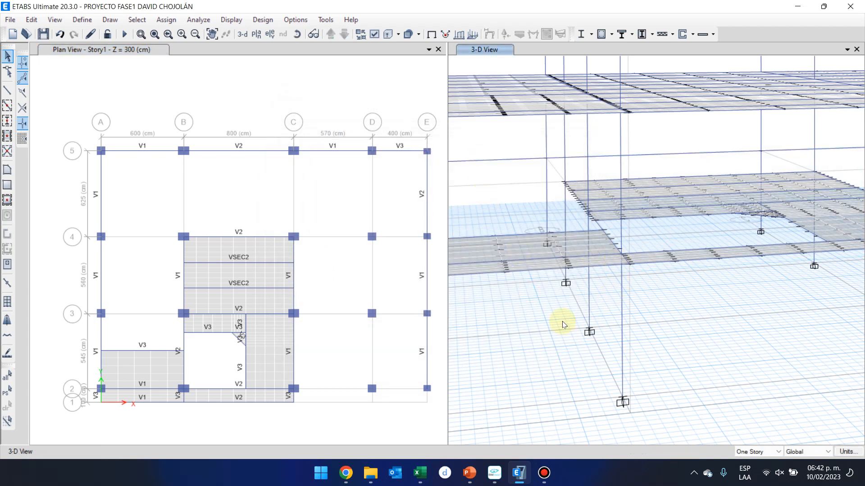
pyautogui.scroll(-5, 561, 321)
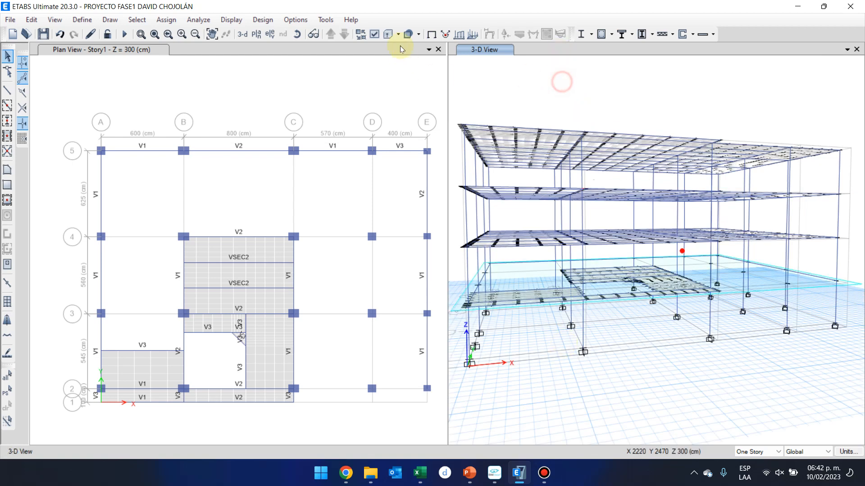
# Step: Show the 3D model in extruded view to examine the solid columns and beams of the lower storey
pyautogui.click(387, 34)
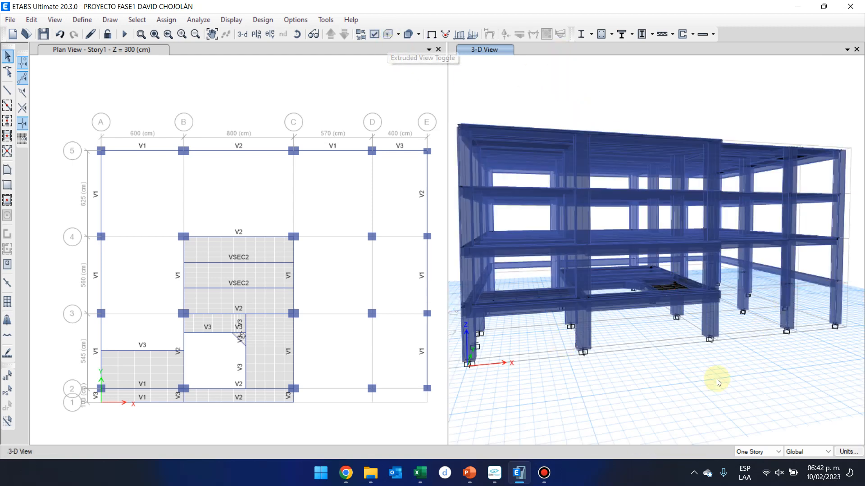
pyautogui.moveTo(674, 380); pyautogui.dragTo(621, 393, button='middle')
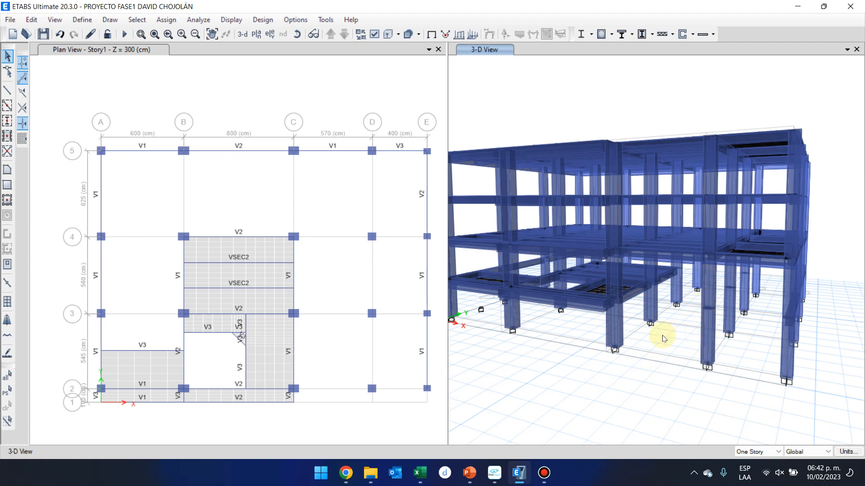
pyautogui.keyDown('shift'); pyautogui.moveTo(661, 338); pyautogui.dragTo(682, 339, button='middle'); pyautogui.keyUp('shift')
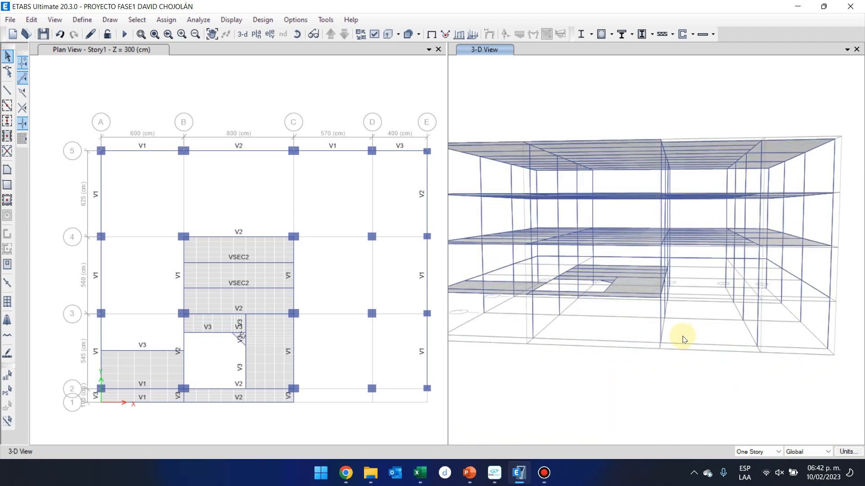
# Step: Select the split first-storey columns along grid line D and examine where their segments meet
pyautogui.click(754, 307)
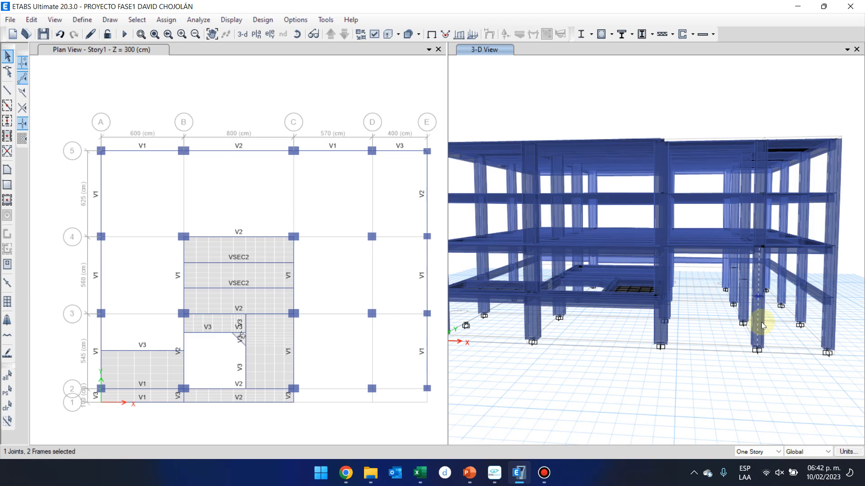
pyautogui.scroll(3, 760, 320)
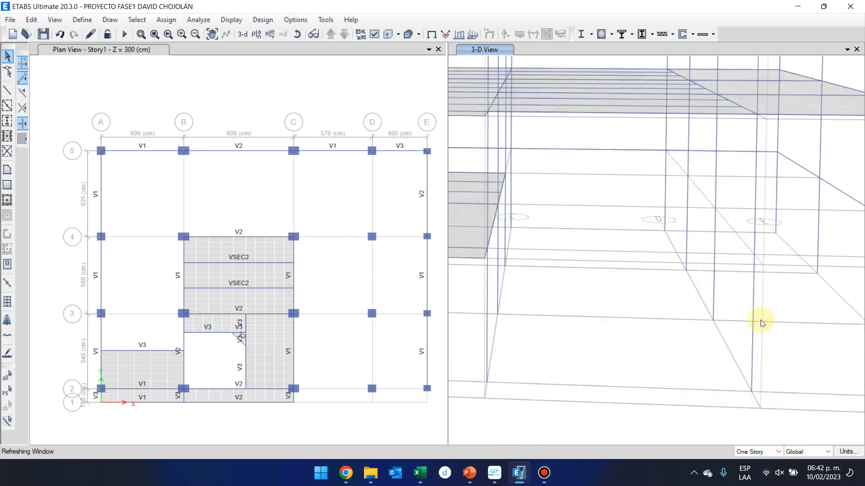
pyautogui.click(751, 351)
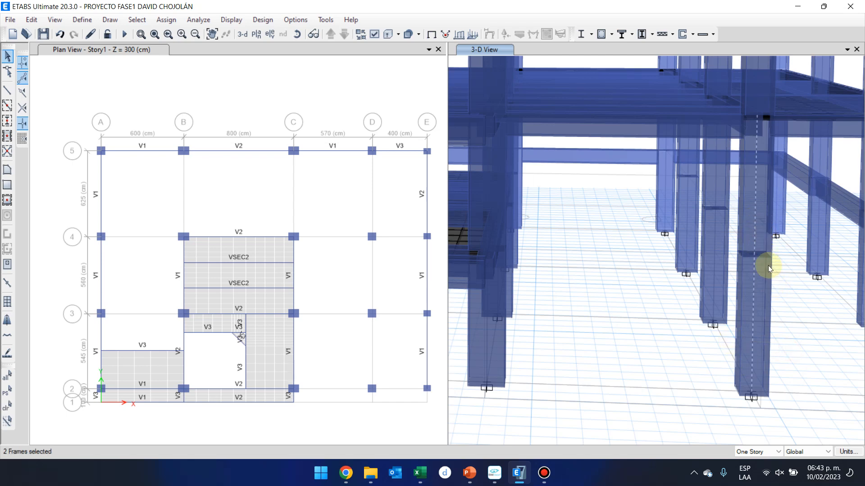
pyautogui.click(717, 218)
pyautogui.keyDown('shift'); pyautogui.moveTo(681, 271); pyautogui.dragTo(664, 167, button='middle'); pyautogui.keyUp('shift')
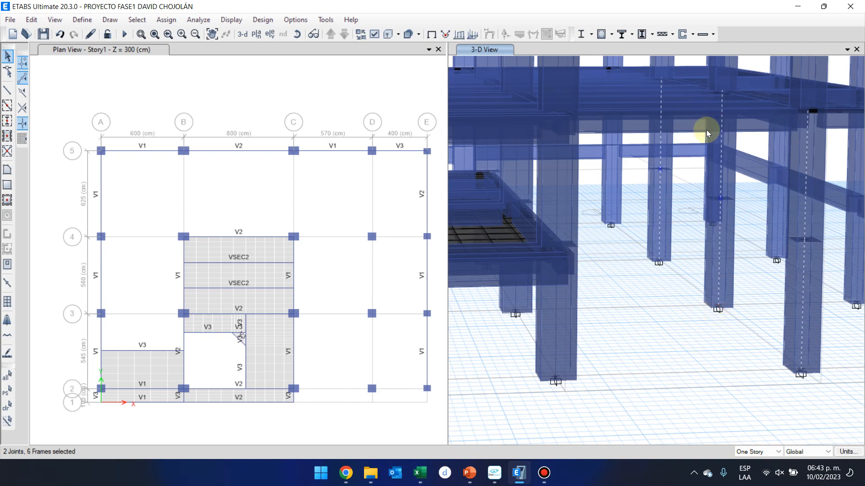
pyautogui.keyDown('shift'); pyautogui.moveTo(725, 245); pyautogui.dragTo(704, 244, button='middle'); pyautogui.keyUp('shift')
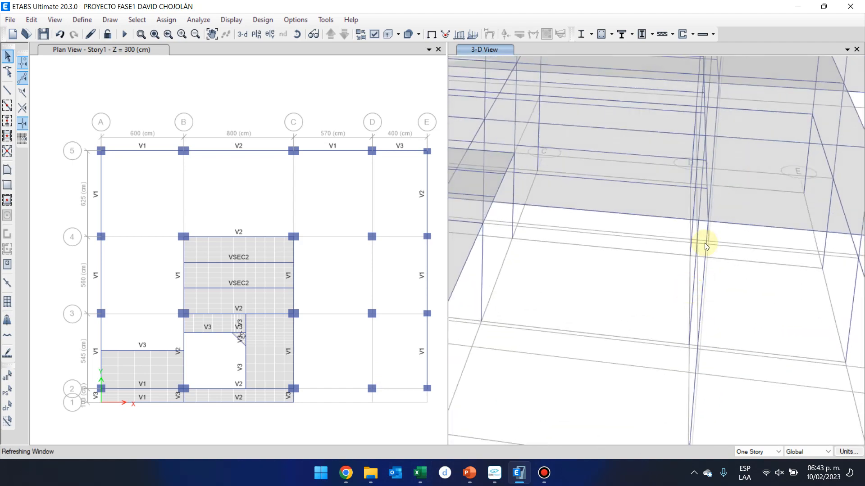
pyautogui.keyDown('shift'); pyautogui.moveTo(713, 188); pyautogui.dragTo(672, 322, button='middle'); pyautogui.keyUp('shift')
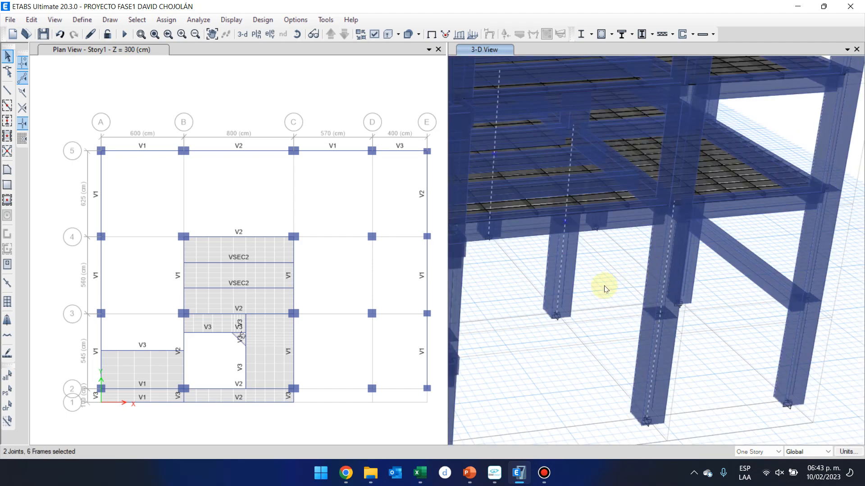
pyautogui.keyDown('shift'); pyautogui.moveTo(590, 339); pyautogui.dragTo(558, 297, button='middle'); pyautogui.keyUp('shift')
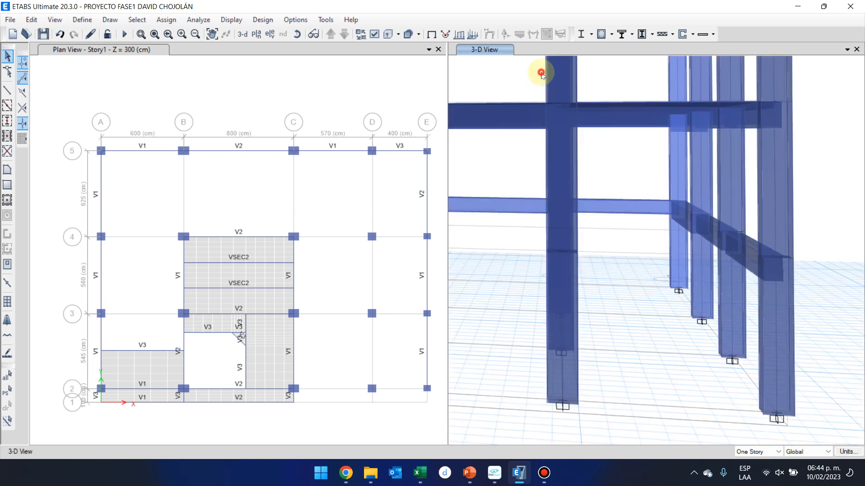
# Step: Window-select the lower-storey columns with their adjoining floor elements and show only the selected objects
pyautogui.moveTo(543, 71); pyautogui.dragTo(606, 399)
pyautogui.moveTo(625, 251); pyautogui.dragTo(597, 68)
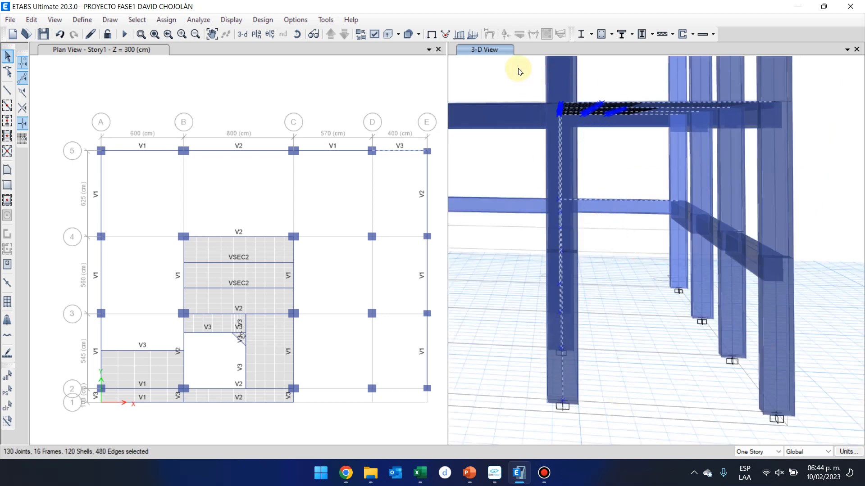
pyautogui.moveTo(516, 69); pyautogui.dragTo(513, 244)
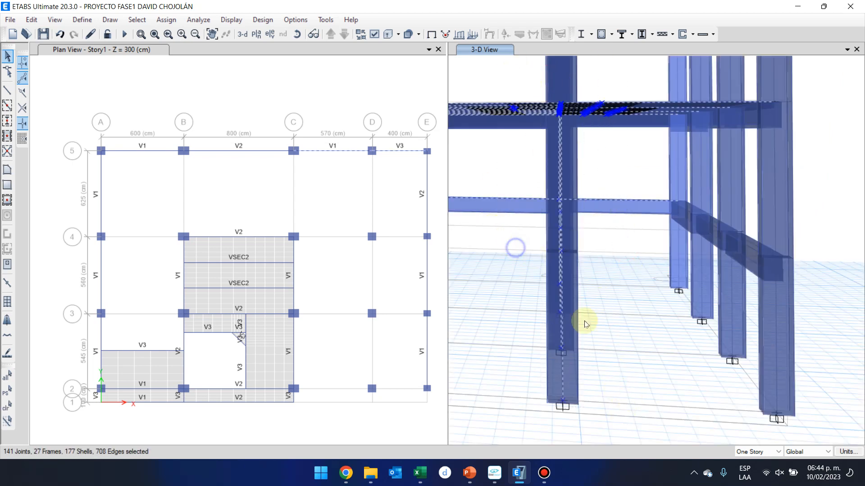
pyautogui.rightClick(525, 403)
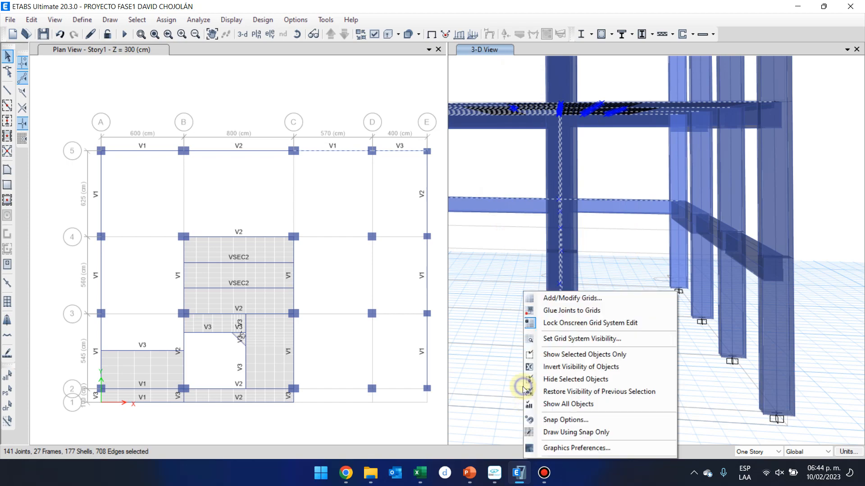
pyautogui.click(610, 357)
pyautogui.keyDown('shift'); pyautogui.moveTo(556, 344); pyautogui.dragTo(656, 418, button='middle'); pyautogui.keyUp('shift')
pyautogui.keyDown('shift'); pyautogui.moveTo(587, 384); pyautogui.dragTo(652, 362, button='middle'); pyautogui.keyUp('shift')
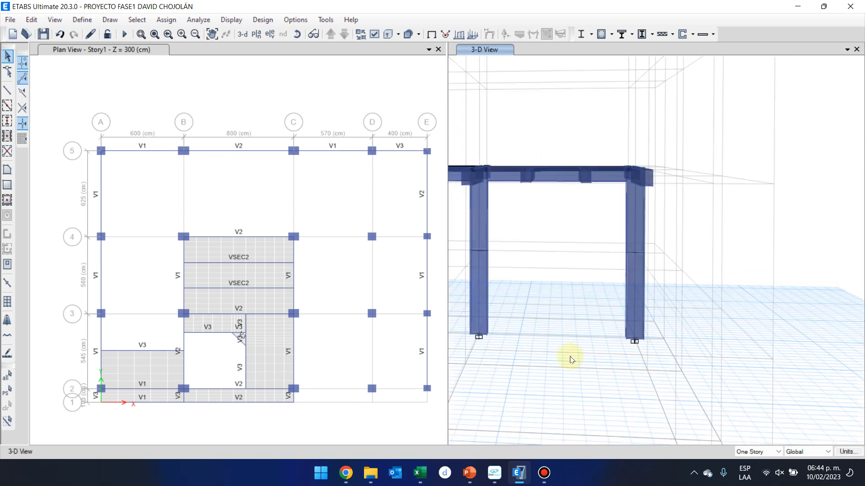
# Step: Select the surplus columns, beams and slab parts of the isolated portion and hide them
pyautogui.moveTo(569, 359); pyautogui.dragTo(815, 378, button='middle')
pyautogui.moveTo(639, 131); pyautogui.dragTo(429, 432)
pyautogui.moveTo(601, 356); pyautogui.dragTo(710, 357, button='middle')
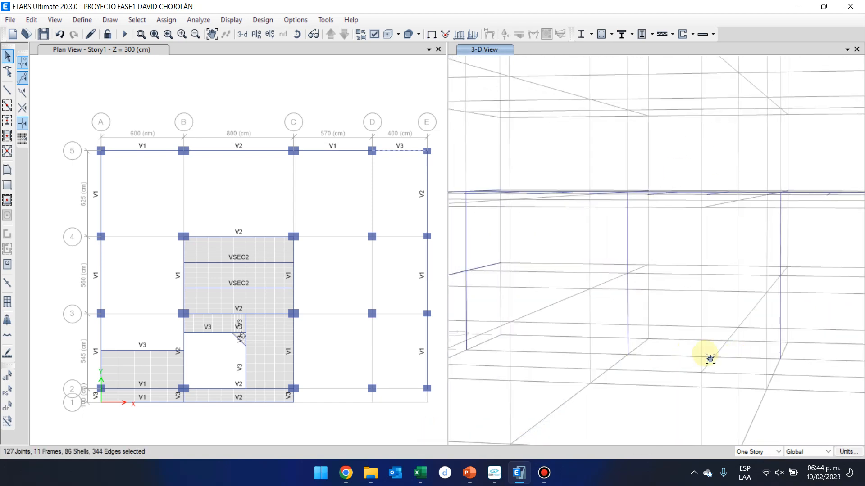
pyautogui.moveTo(636, 173); pyautogui.dragTo(438, 440)
pyautogui.rightClick(592, 293)
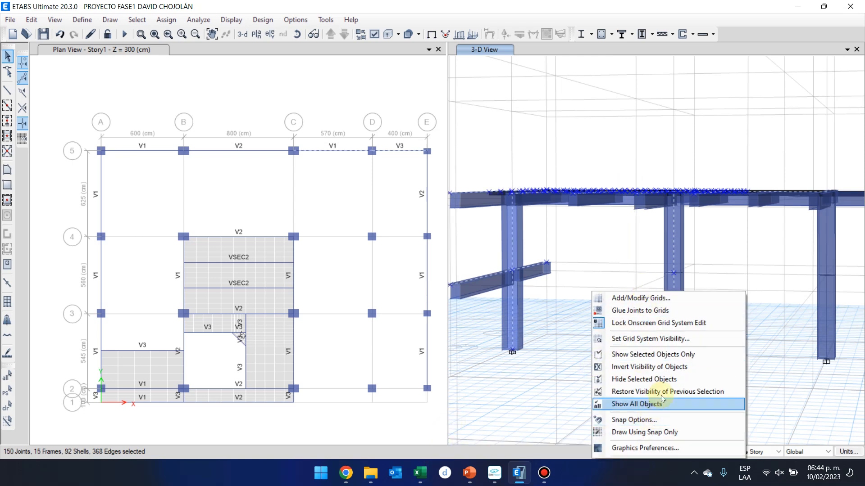
pyautogui.click(679, 377)
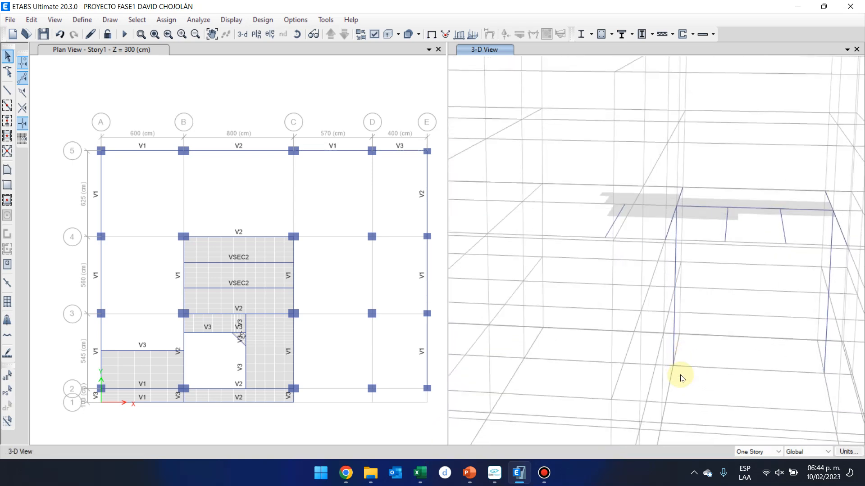
# Step: Check the end joint coordinates and length of the lower column segment at grid D-3, and close its information without changes
pyautogui.click(700, 270)
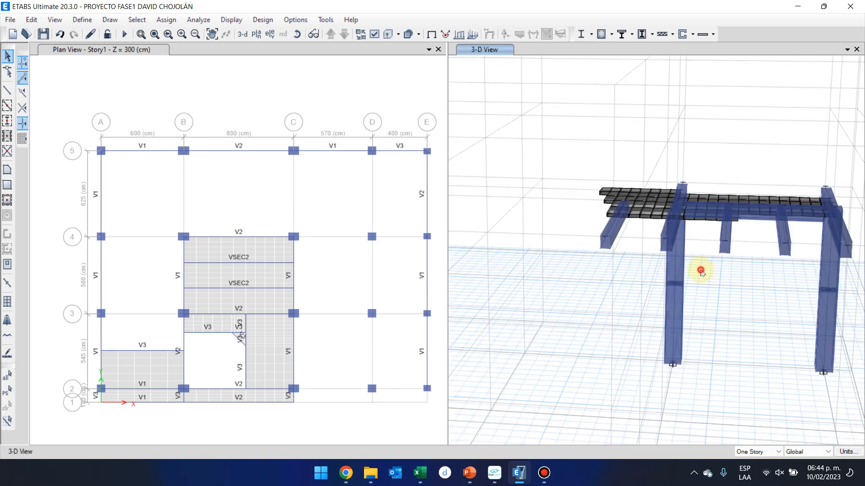
pyautogui.click(699, 316)
pyautogui.click(699, 315)
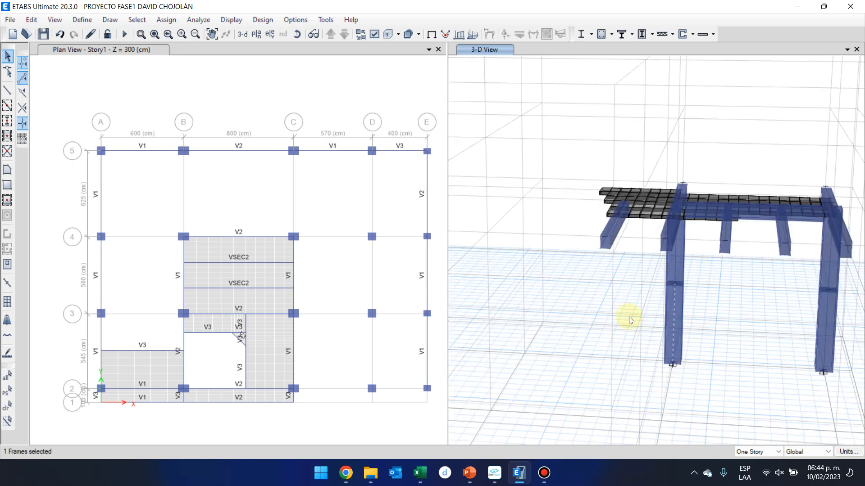
pyautogui.rightClick(674, 321)
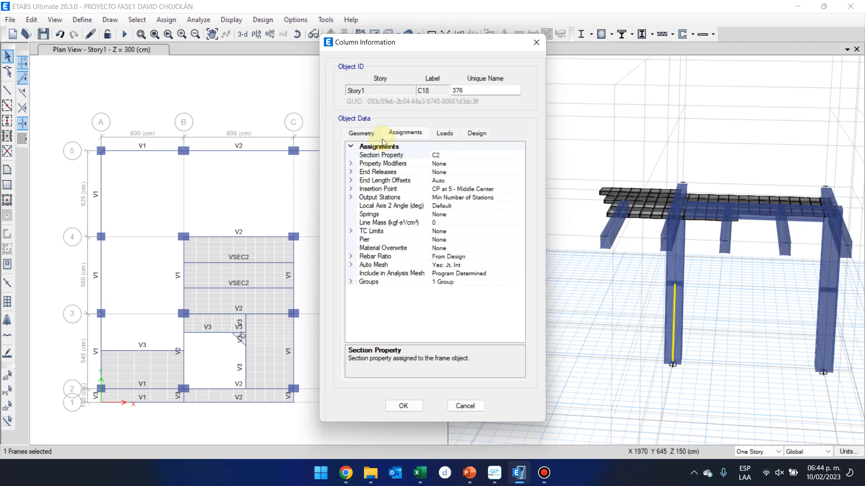
pyautogui.click(367, 132)
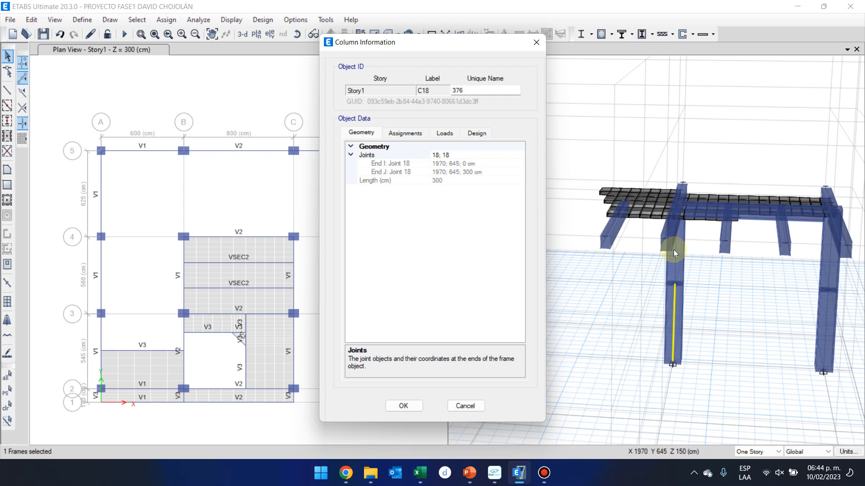
pyautogui.click(688, 294)
pyautogui.click(465, 406)
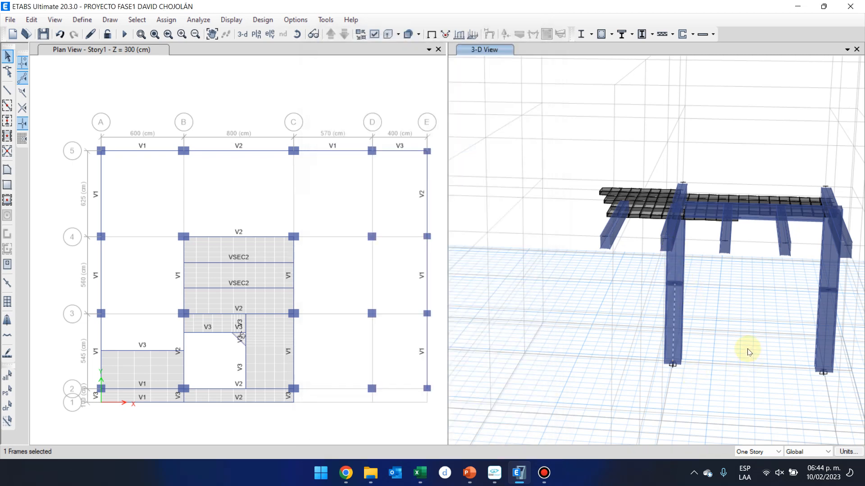
# Step: Select both segments and the middle joint of each of the two isolated columns, and show all model objects again
pyautogui.click(747, 353)
pyautogui.keyDown('shift'); pyautogui.moveTo(728, 344); pyautogui.dragTo(705, 307, button='middle'); pyautogui.keyUp('shift')
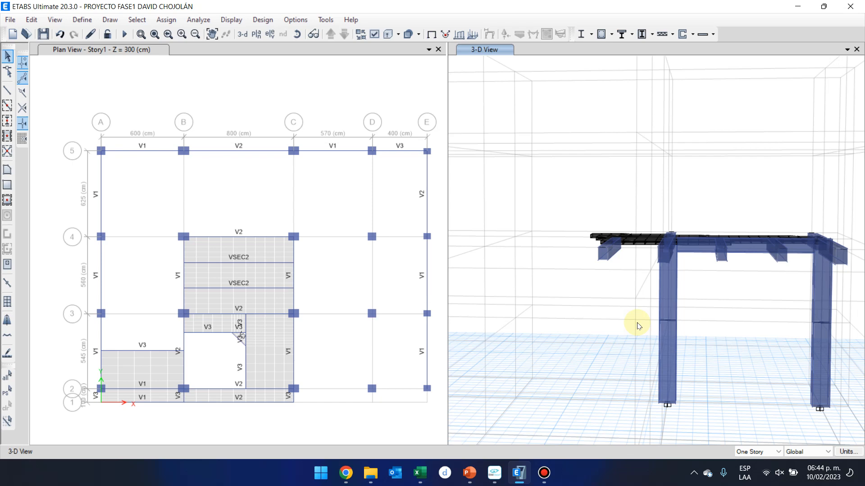
pyautogui.moveTo(681, 303); pyautogui.dragTo(642, 380)
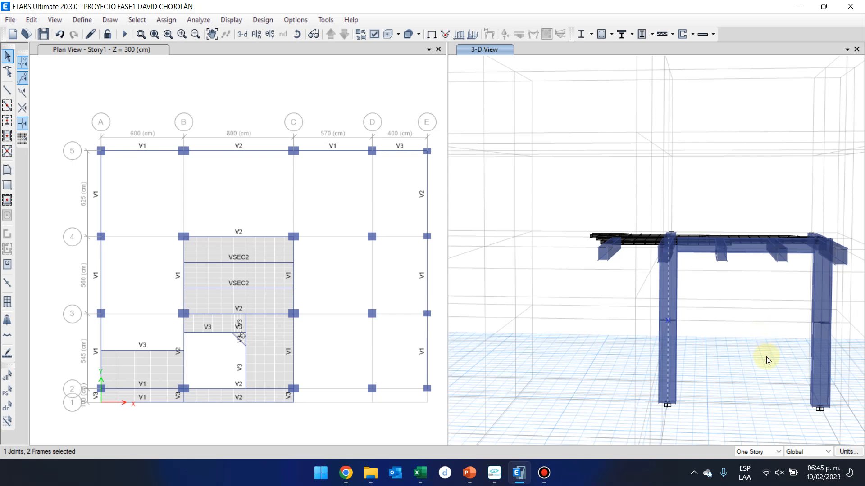
pyautogui.moveTo(830, 309); pyautogui.dragTo(802, 345)
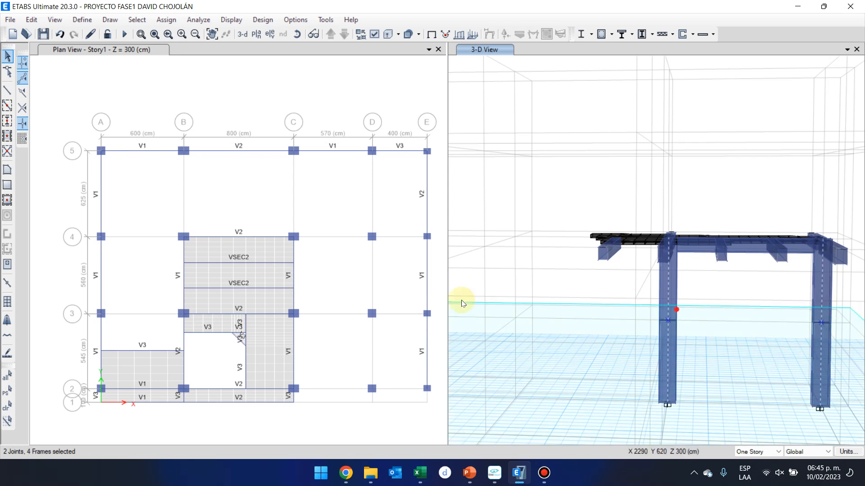
pyautogui.rightClick(479, 336)
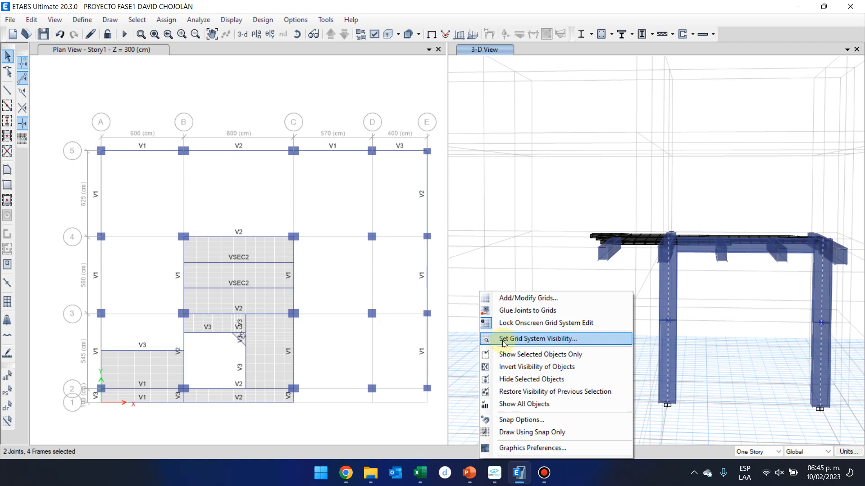
pyautogui.click(541, 405)
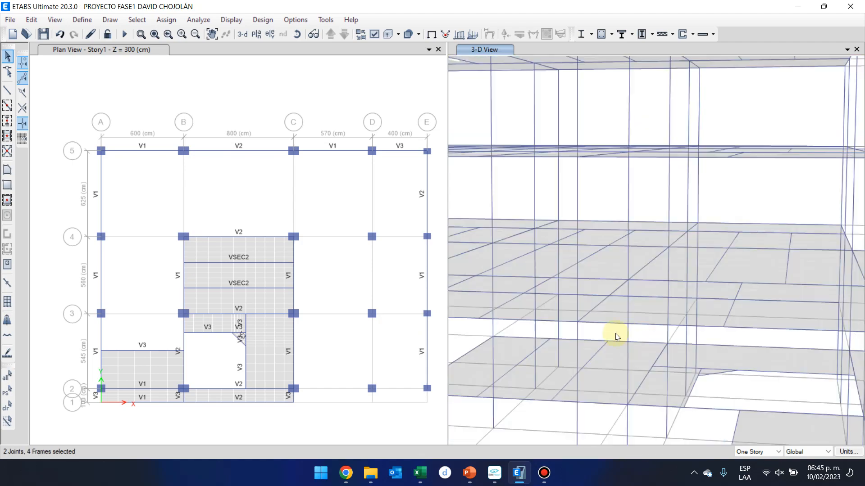
# Step: Check the fixed-support preset in the joint restraints assignment and close it without applying
pyautogui.keyDown('shift'); pyautogui.moveTo(615, 334); pyautogui.dragTo(541, 318, button='middle'); pyautogui.keyUp('shift')
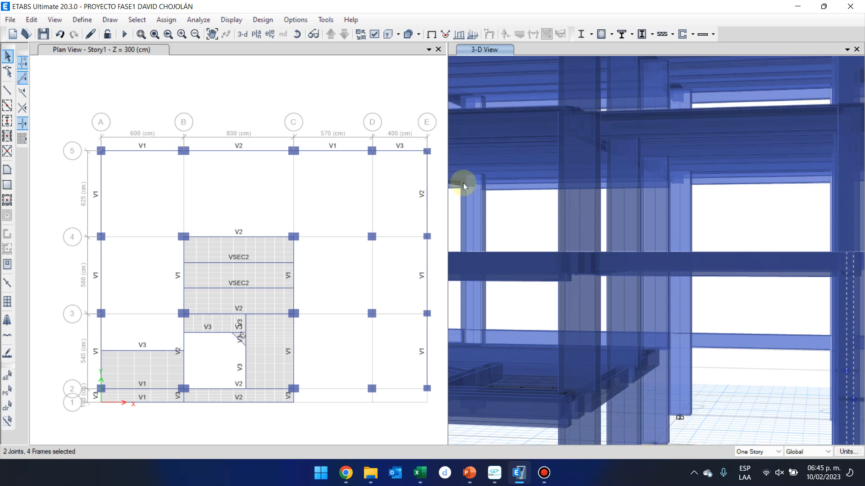
pyautogui.click(166, 20)
pyautogui.moveTo(175, 33)
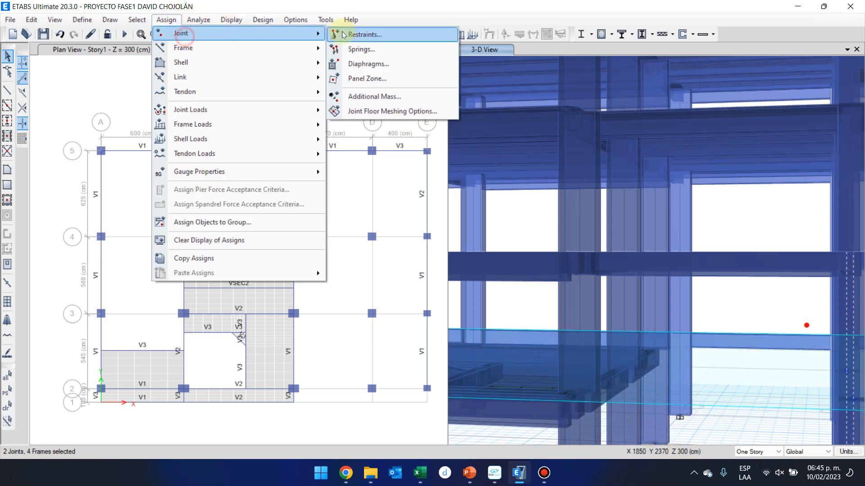
pyautogui.click(417, 33)
pyautogui.click(395, 273)
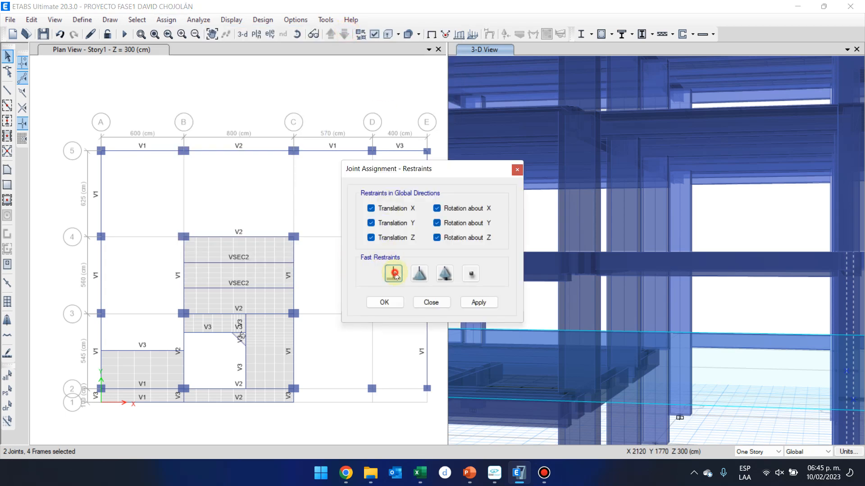
pyautogui.click(439, 302)
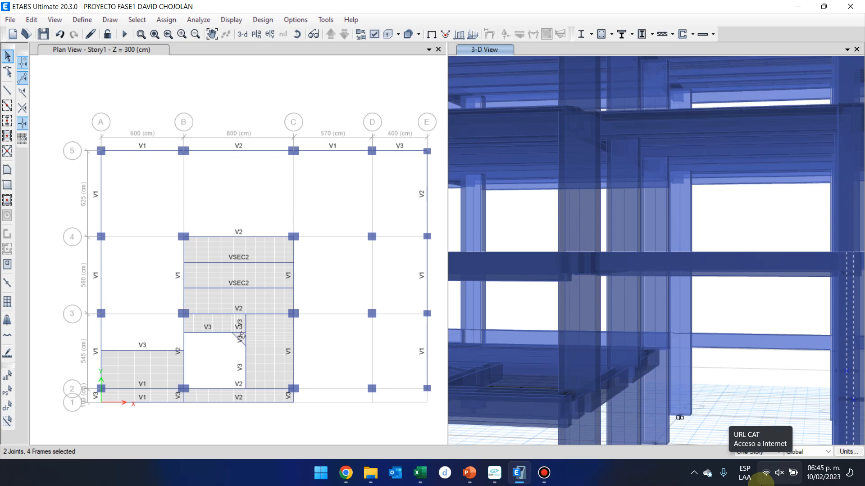
# Step: Add the third split column's two segments and middle joint to the selection and join the selected column frames
pyautogui.moveTo(834, 353); pyautogui.dragTo(726, 310, button='middle')
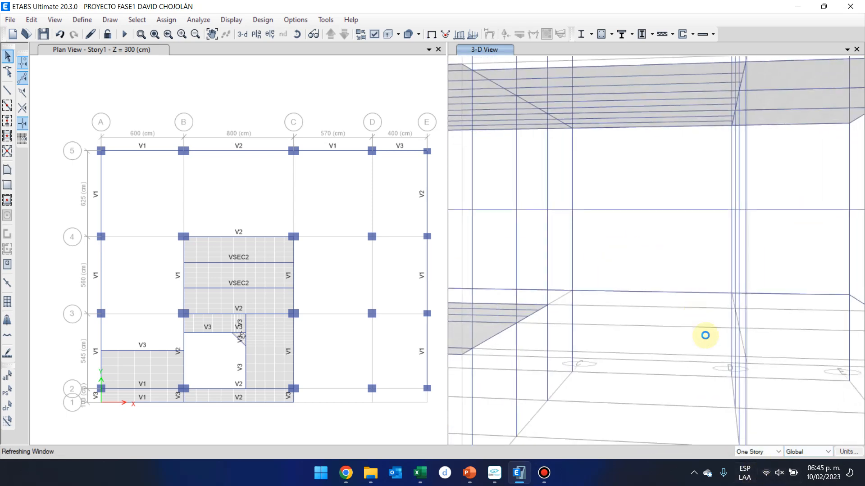
pyautogui.scroll(-4, 684, 401)
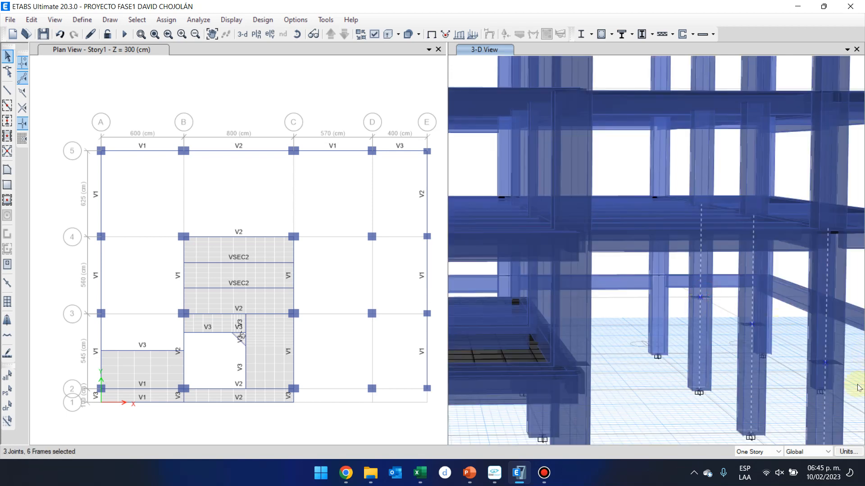
pyautogui.click(701, 303)
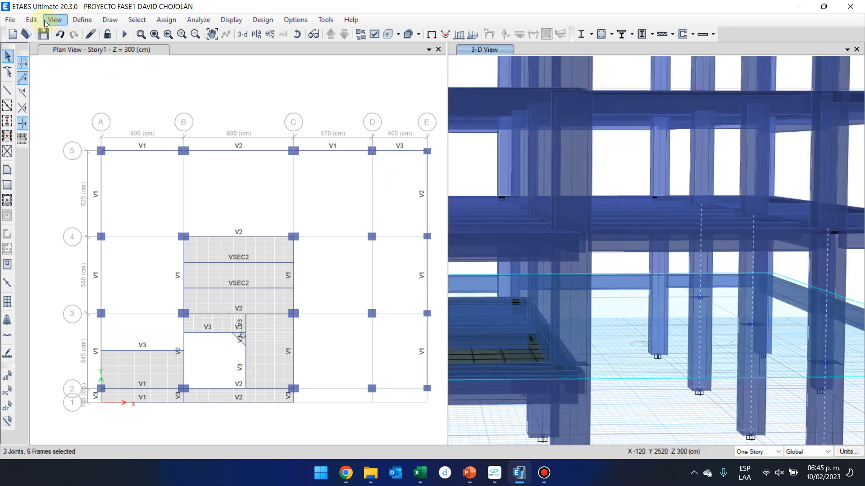
pyautogui.click(31, 21)
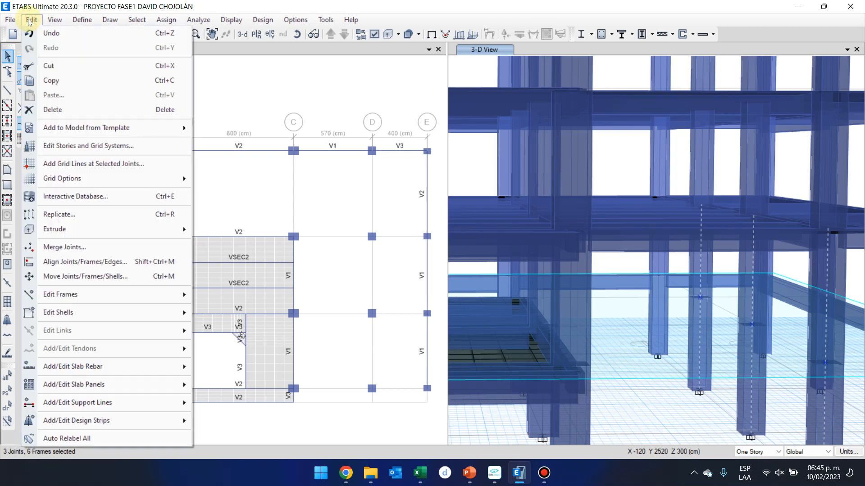
pyautogui.moveTo(143, 294)
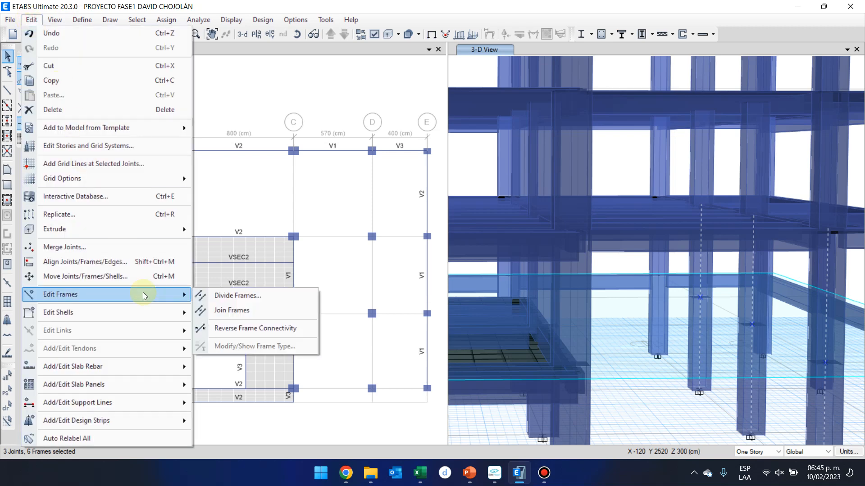
pyautogui.click(225, 311)
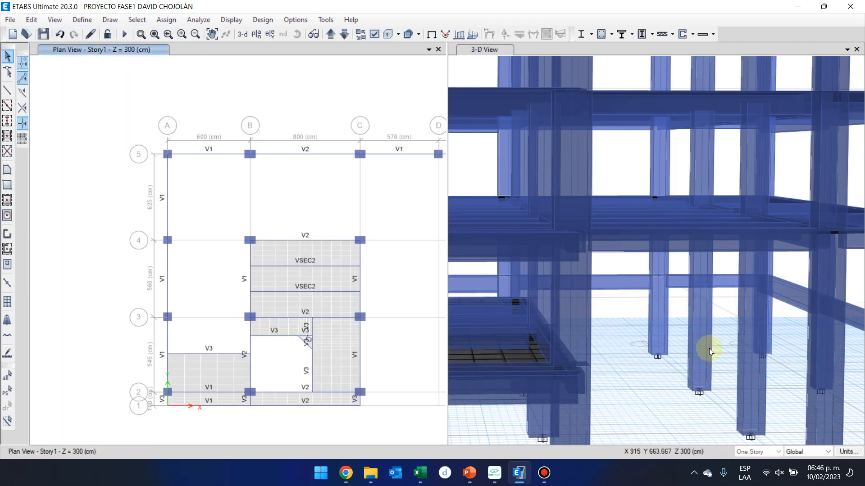
# Step: Check the end joints and length of the joined column at grid D-4, close its information, and inspect the whole building in 3D
pyautogui.rightClick(701, 341)
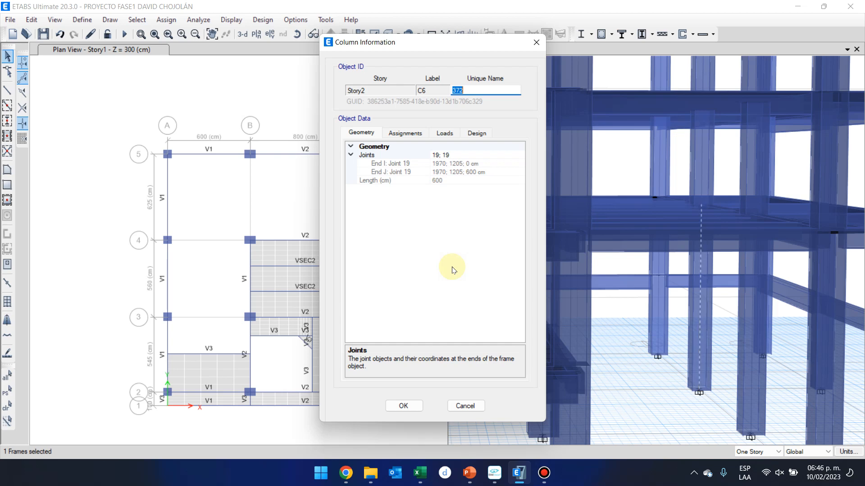
pyautogui.press('Escape')
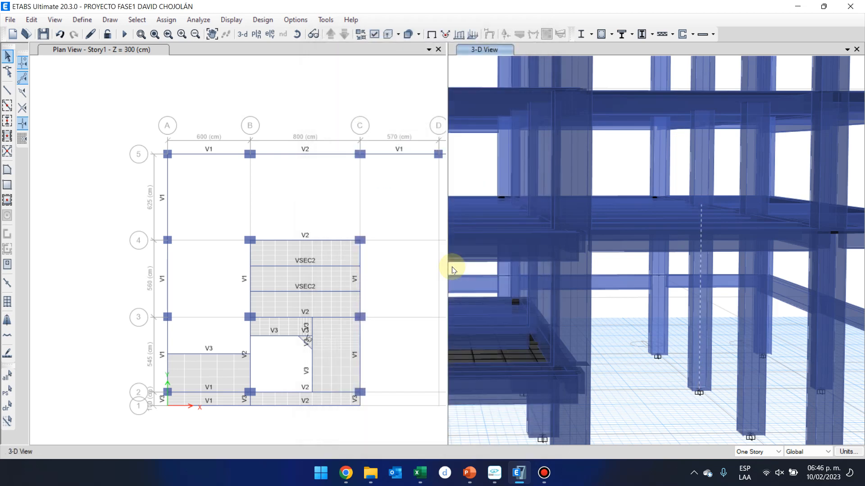
pyautogui.scroll(-5, 640, 367)
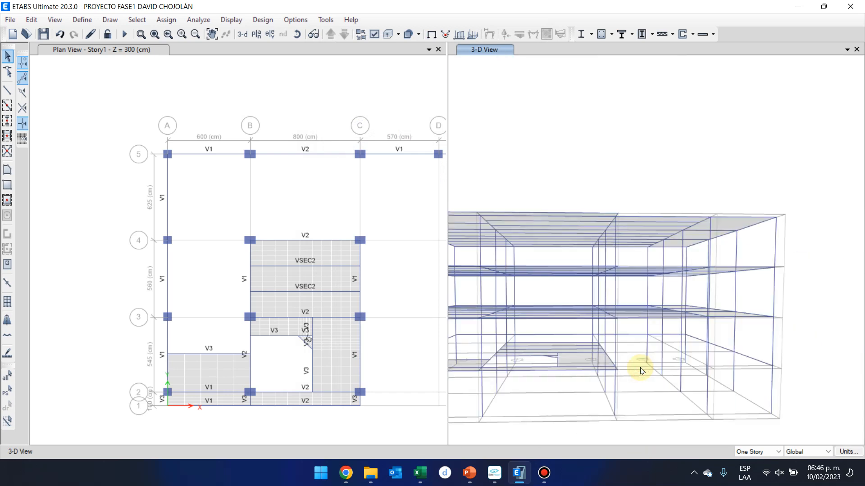
pyautogui.moveTo(620, 400); pyautogui.dragTo(709, 397, button='middle')
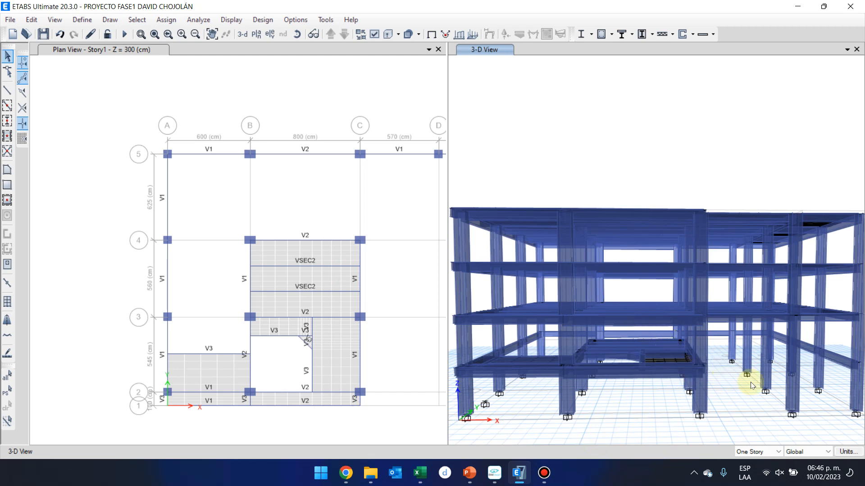
pyautogui.keyDown('shift'); pyautogui.moveTo(750, 382); pyautogui.dragTo(724, 385, button='middle'); pyautogui.keyUp('shift')
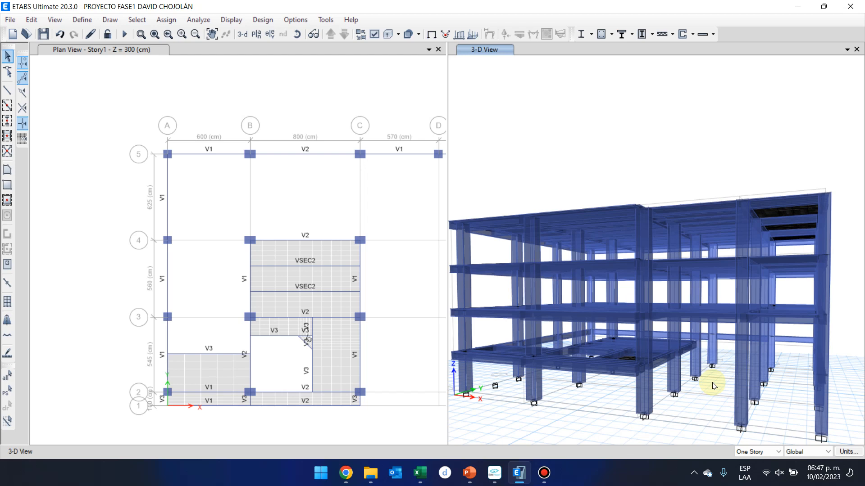
pyautogui.click(482, 119)
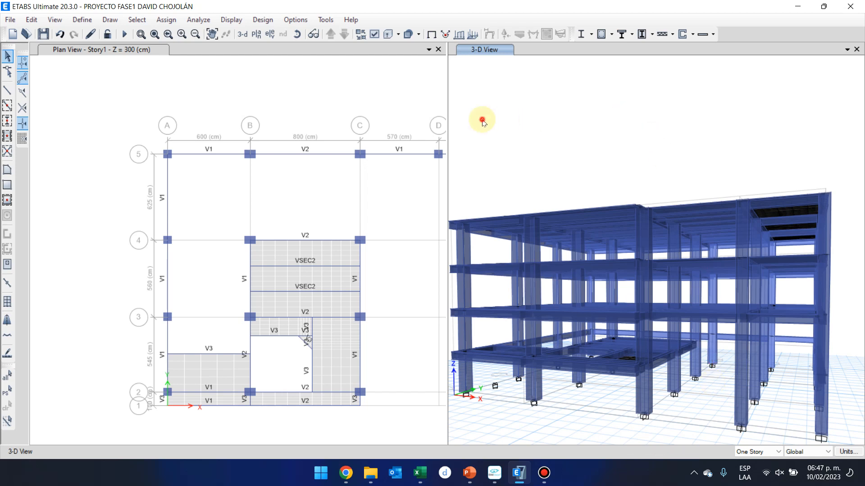
pyautogui.moveTo(517, 156); pyautogui.dragTo(525, 123, button='middle')
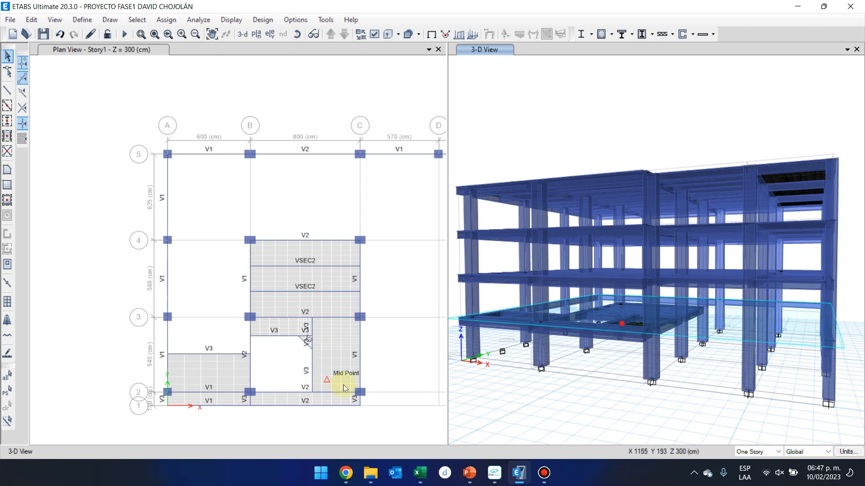
# Step: Close the PowerPoint window that is open in the background
pyautogui.click(376, 474)
pyautogui.rightClick(377, 474)
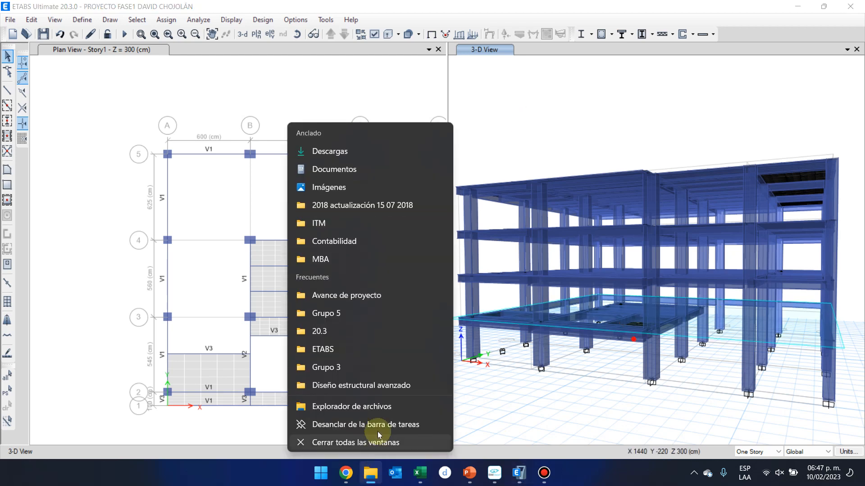
pyautogui.click(469, 473)
pyautogui.click(458, 379)
pyautogui.click(518, 379)
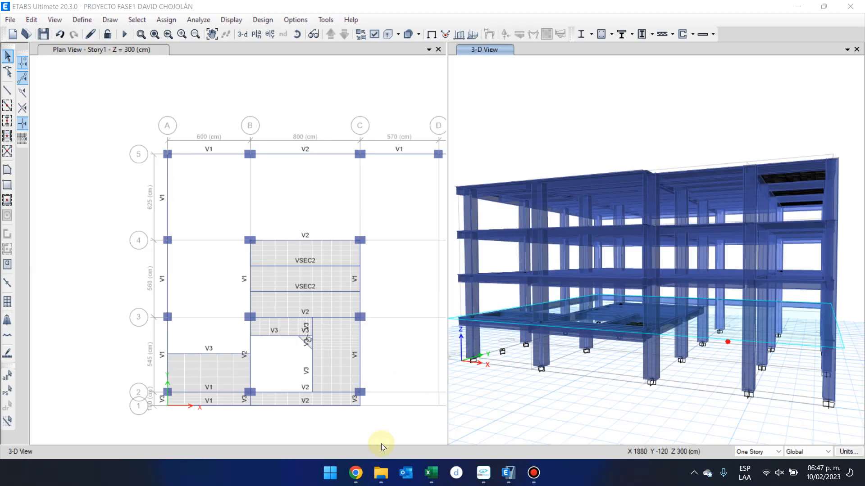
# Step: Open the "2018 actualización 15 07 2018" folder in File Explorer and open the NSE-3-2018 Diseño estructural de edificaciones PDF in Acrobat
pyautogui.rightClick(385, 476)
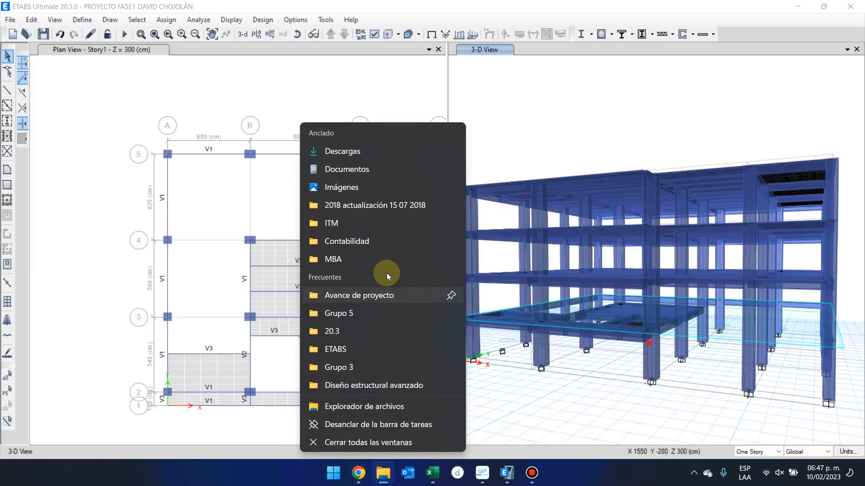
pyautogui.click(401, 210)
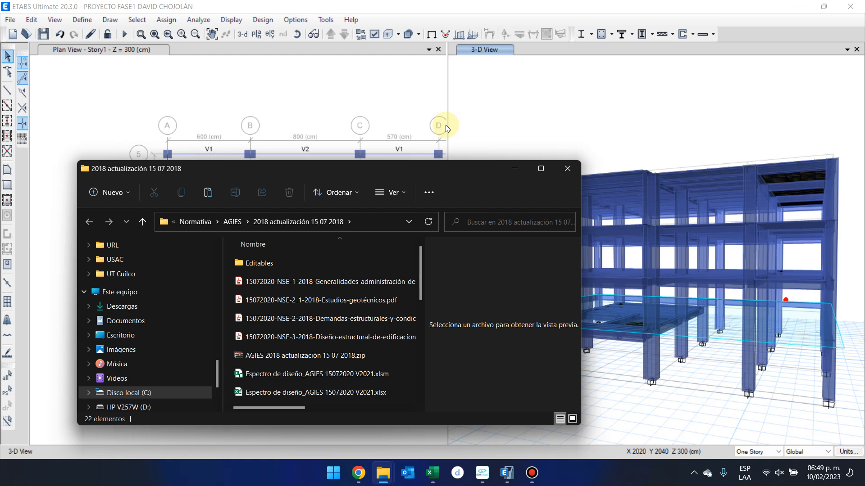
pyautogui.press('Down')
pyautogui.press('Down')
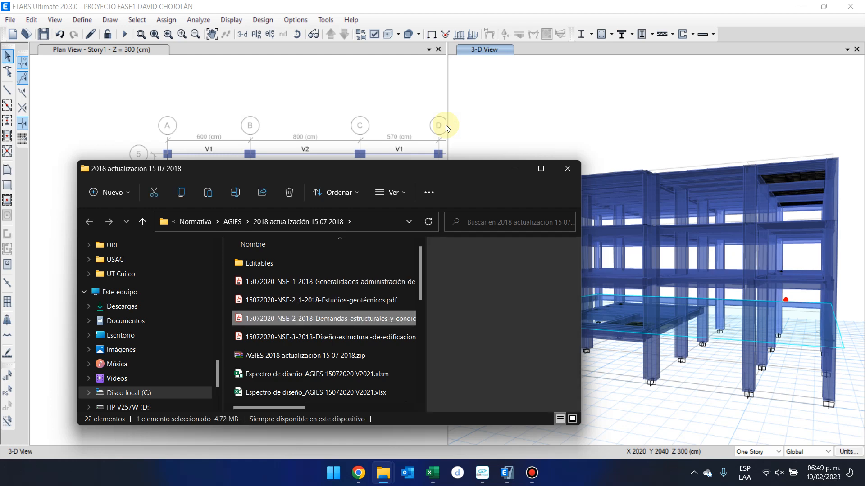
pyautogui.doubleClick(388, 336)
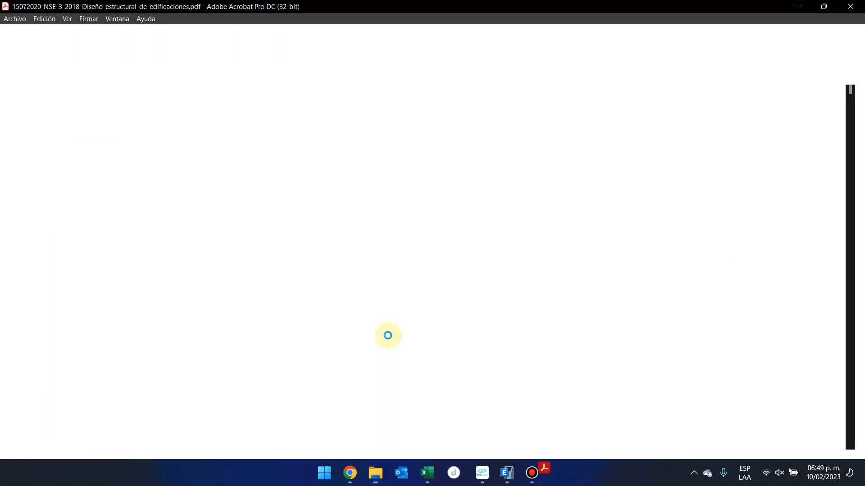
# Step: Reduce the page zoom to 66.7% and go to Capítulo 2, Carga Sísmica Estática Equivalente, through the table of contents
pyautogui.keyDown('ctrl'); pyautogui.scroll(-5, 485, 315); pyautogui.keyUp('ctrl')
pyautogui.scroll(-10, 481, 315)
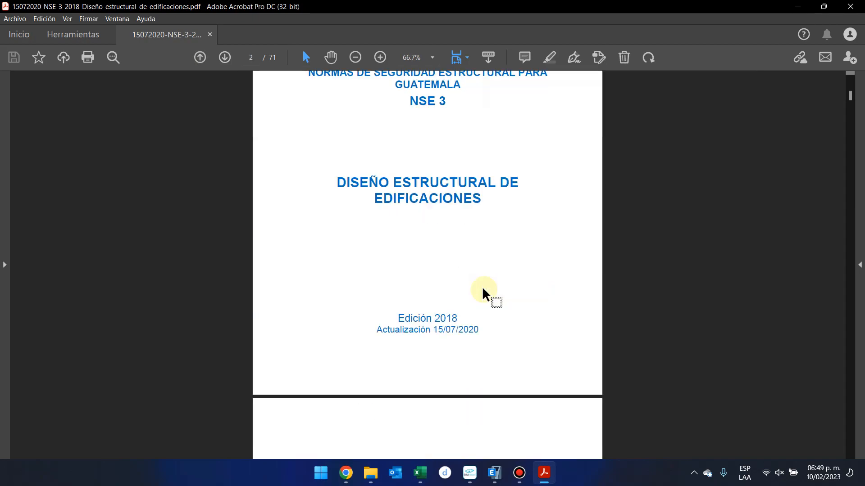
pyautogui.scroll(-12, 466, 222)
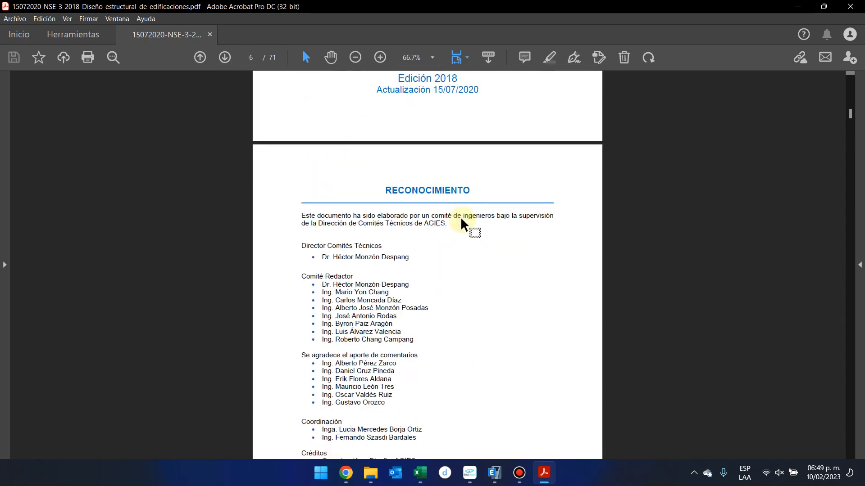
pyautogui.scroll(-12, 466, 226)
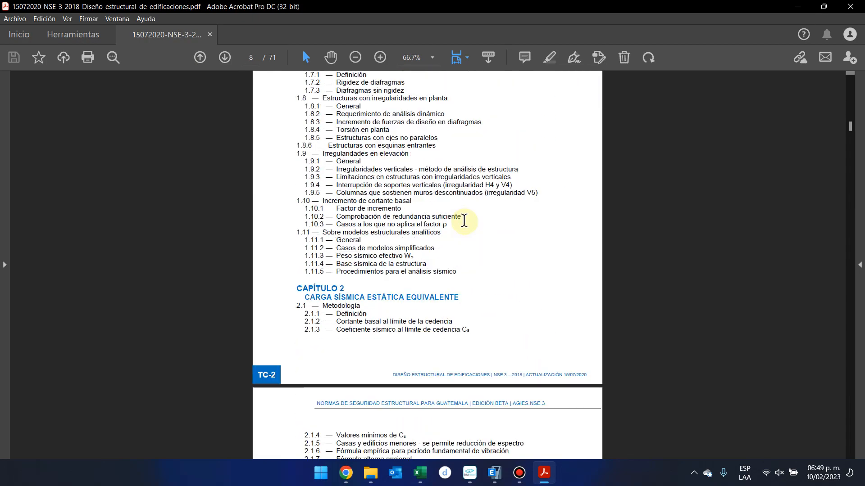
pyautogui.click(428, 169)
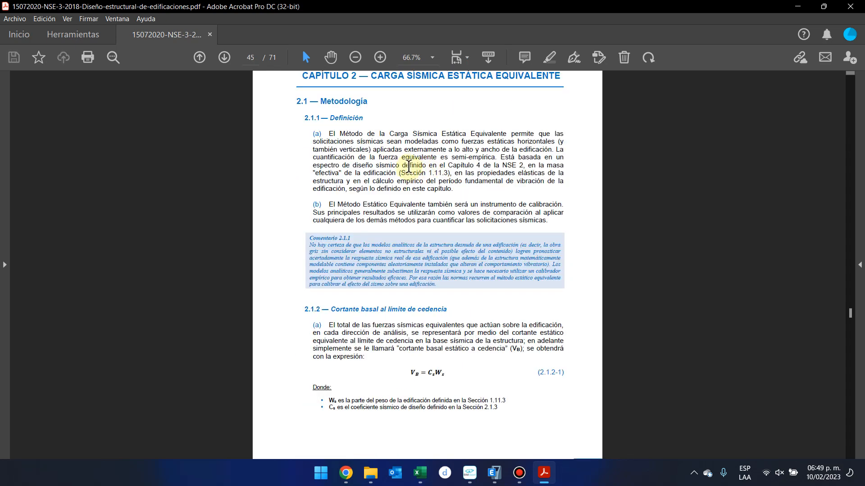
# Step: Open a second window of the same PDF and arrange both windows side by side
pyautogui.click(117, 19)
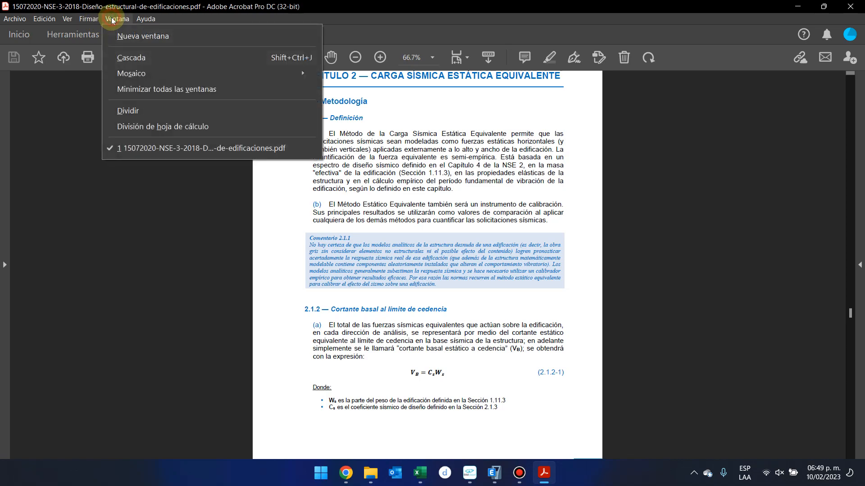
pyautogui.click(130, 36)
pyautogui.press('super+Left')
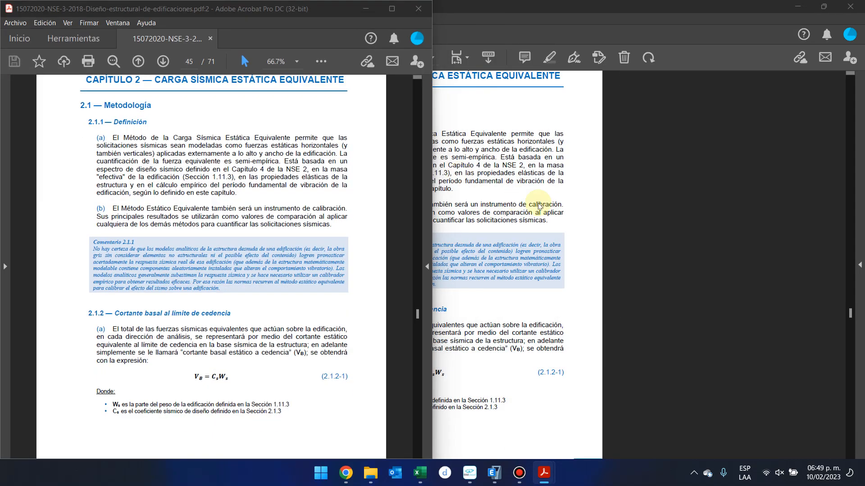
pyautogui.click(542, 108)
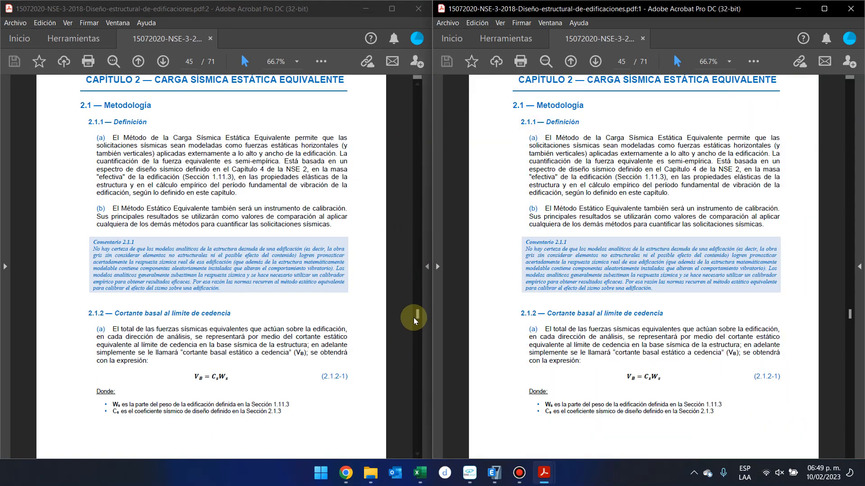
# Step: Return to the table of contents in the second PDF window and go to Capítulo 3, Método de Análisis Modal Espectral
pyautogui.moveTo(418, 315); pyautogui.dragTo(410, 137)
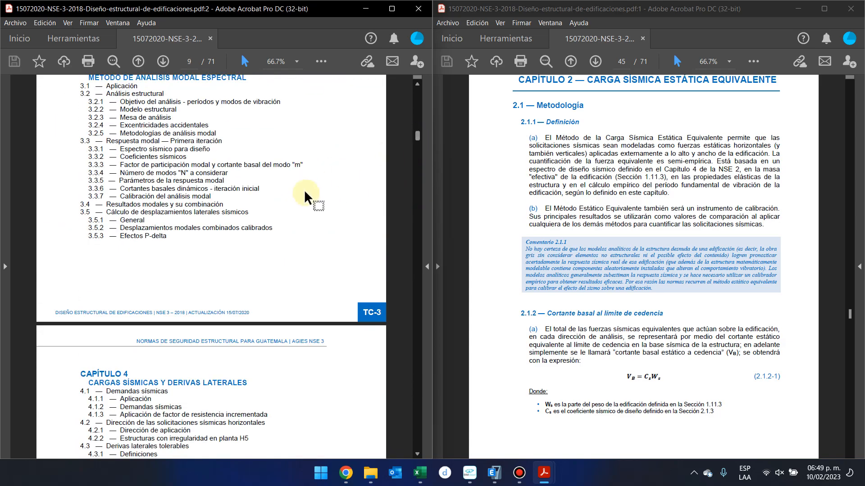
pyautogui.scroll(5, 312, 206)
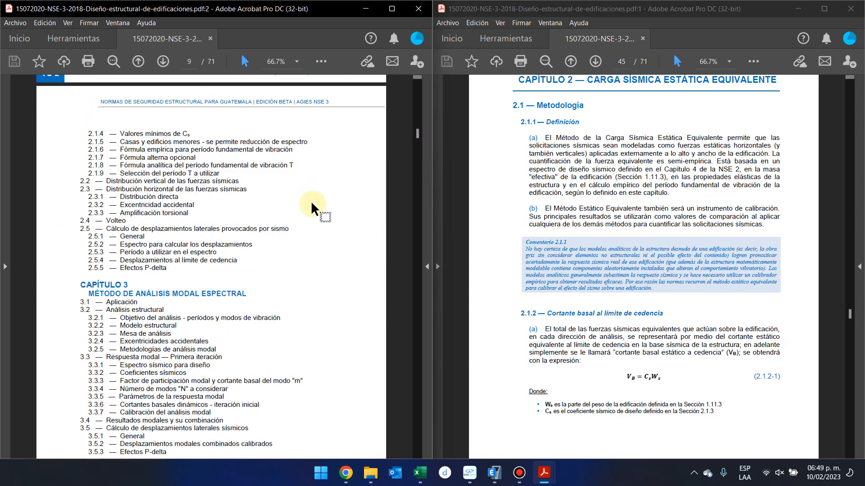
pyautogui.scroll(5, 312, 203)
pyautogui.scroll(-4, 312, 203)
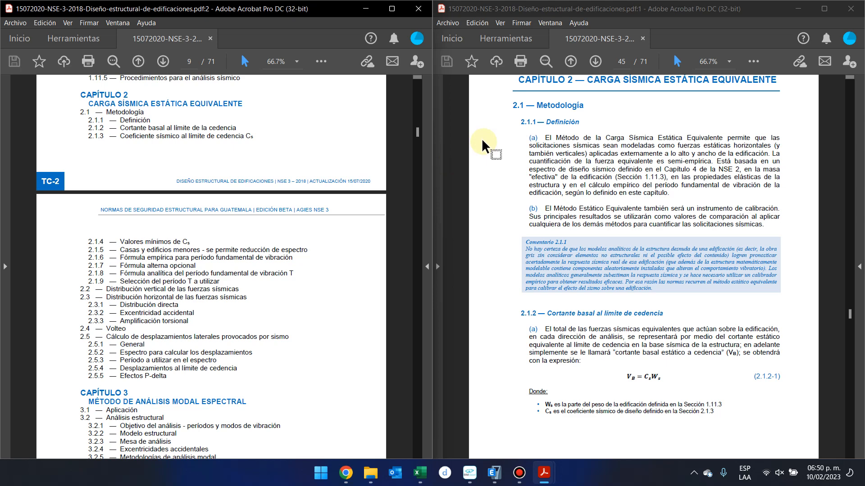
pyautogui.scroll(-1, 347, 261)
pyautogui.click(192, 383)
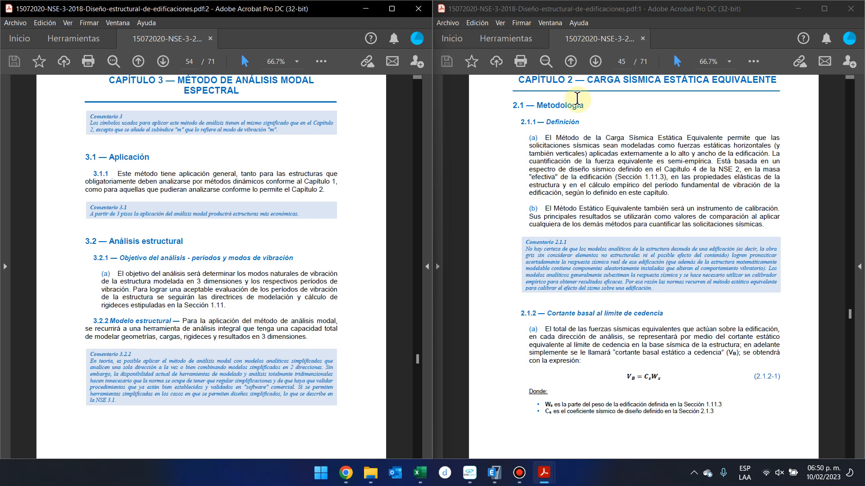
# Step: Examine the base shear expression and term in section 2.1.2, and the dynamic analysis requirement in 3.1.1 with Comentario 3.1
pyautogui.moveTo(625, 377); pyautogui.dragTo(659, 378)
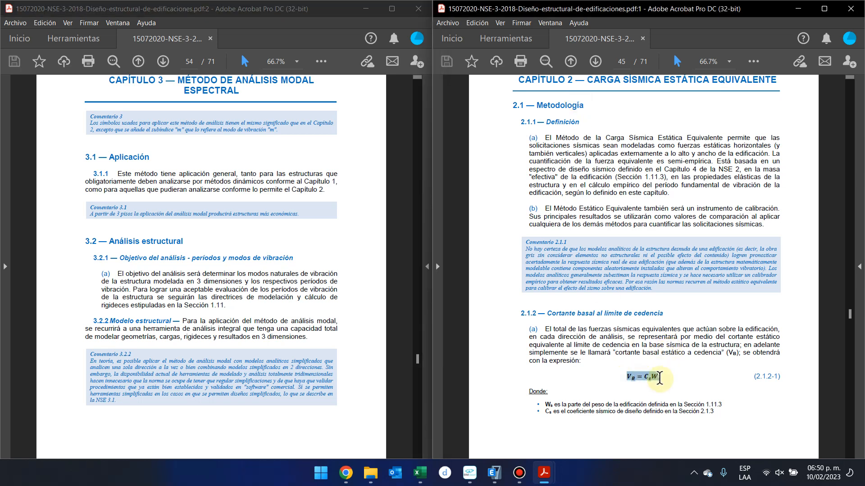
pyautogui.click(619, 356)
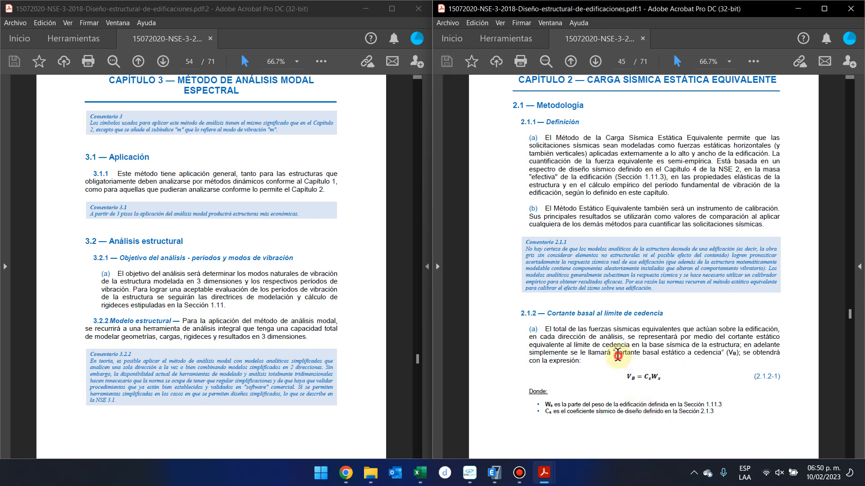
pyautogui.moveTo(616, 354); pyautogui.dragTo(659, 354)
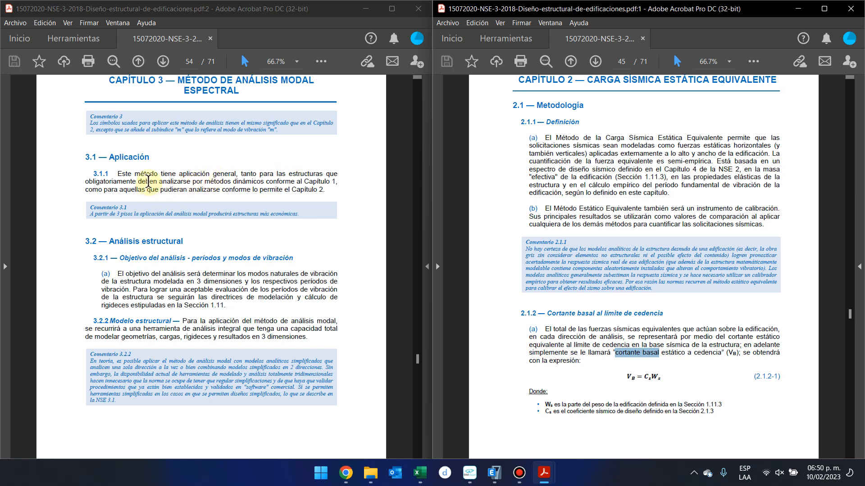
pyautogui.moveTo(148, 182); pyautogui.dragTo(272, 183)
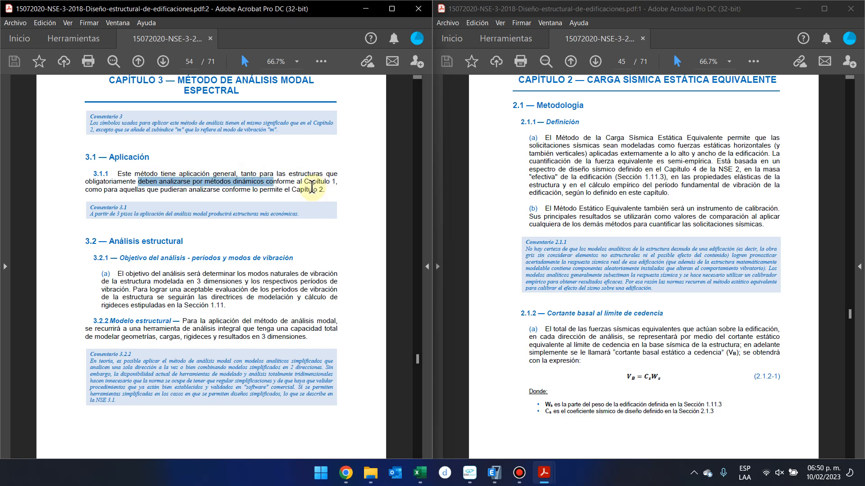
pyautogui.moveTo(95, 214); pyautogui.dragTo(293, 214)
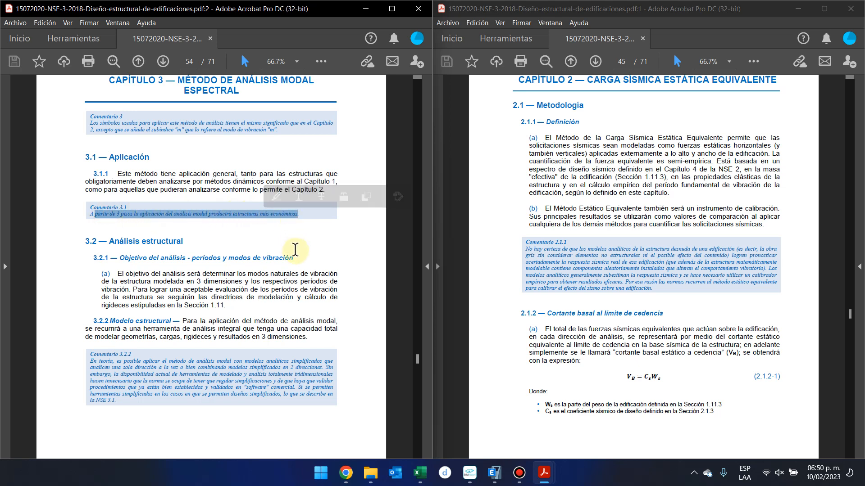
# Step: Minimise both PDF windows and the file explorer window to return to the building model in ETABS
pyautogui.keyDown('ctrl'); pyautogui.scroll(1, 269, 245); pyautogui.keyUp('ctrl')
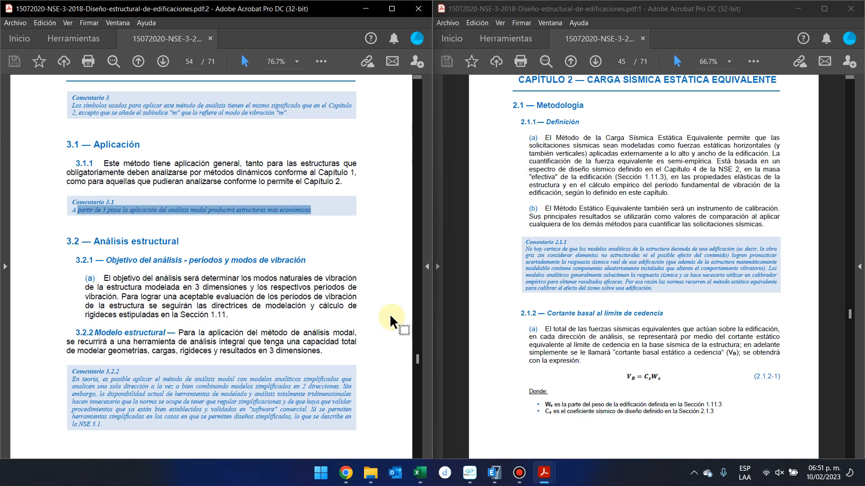
pyautogui.click(366, 9)
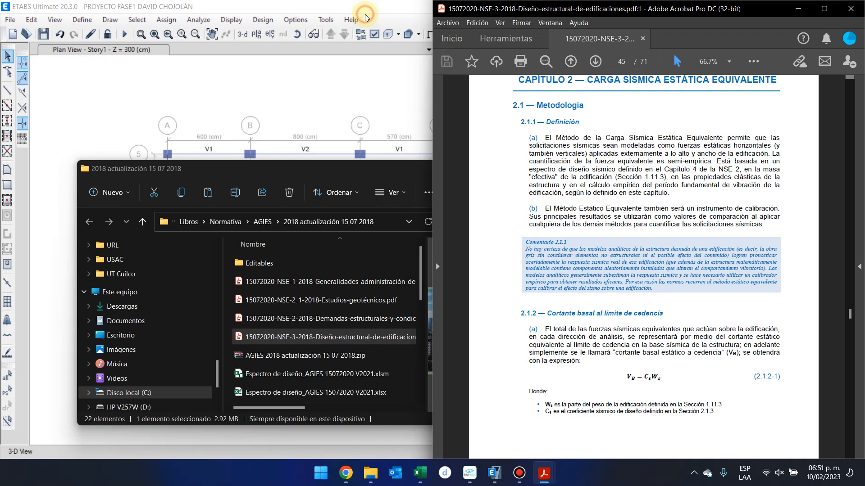
pyautogui.click(803, 8)
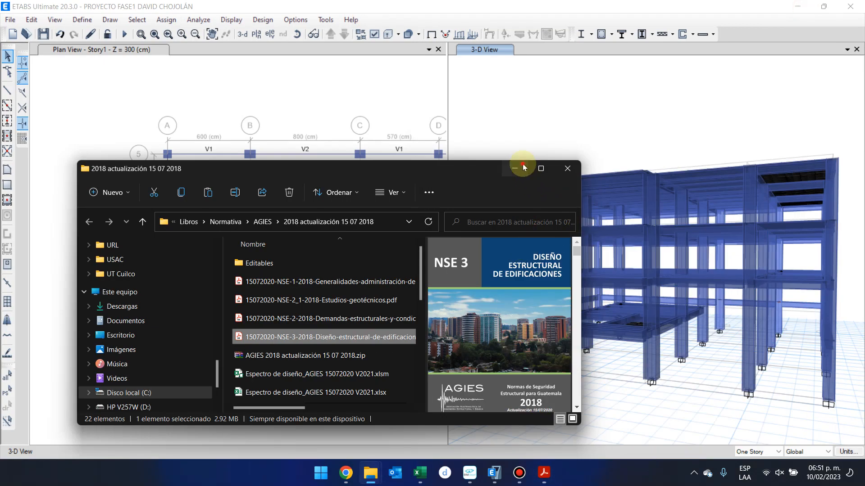
pyautogui.click(515, 168)
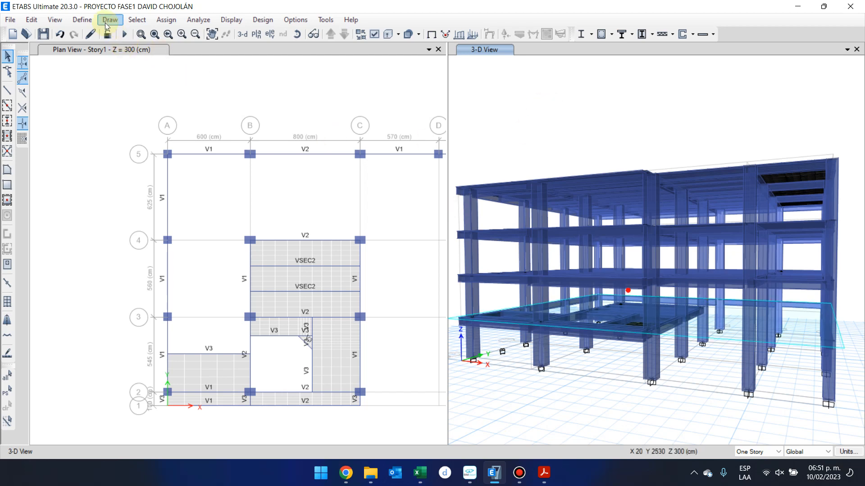
# Step: Review the defined load combinations, including CR4X+, and leave the list without changing anything
pyautogui.click(82, 20)
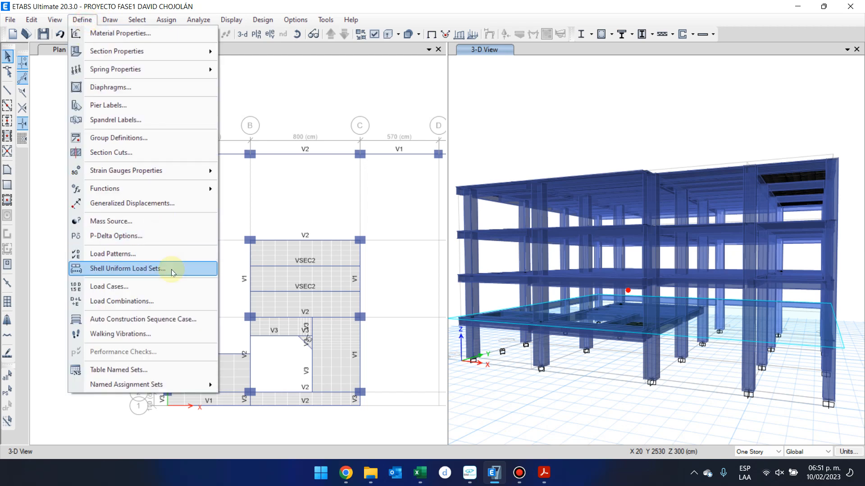
pyautogui.click(184, 304)
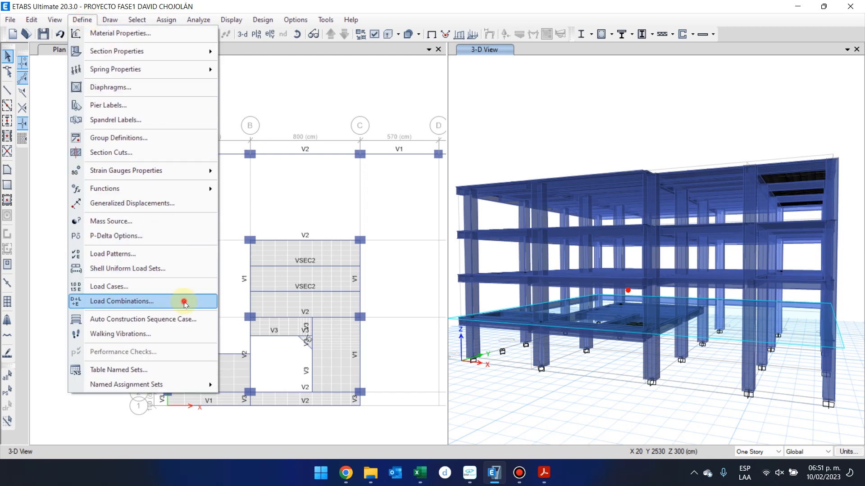
pyautogui.click(356, 214)
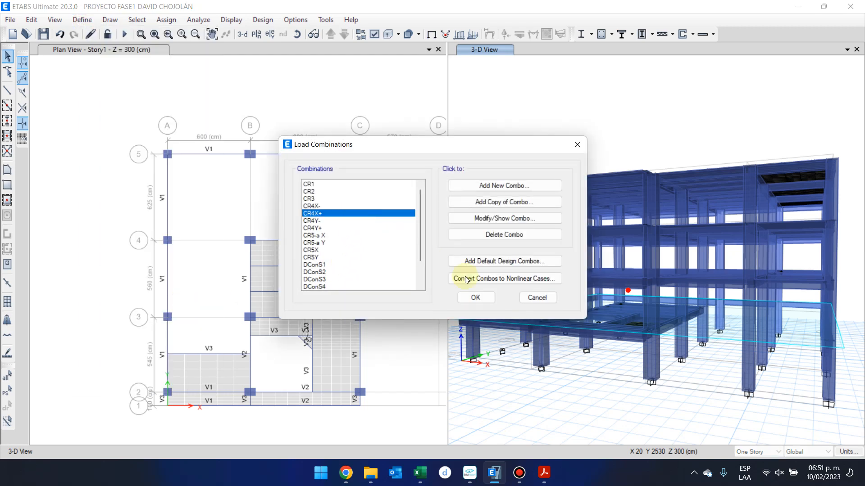
pyautogui.click(542, 299)
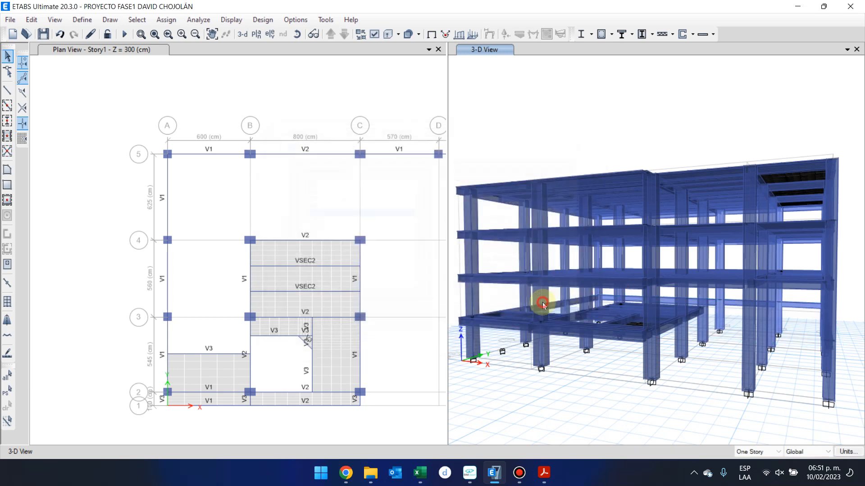
pyautogui.click(501, 352)
pyautogui.click(497, 367)
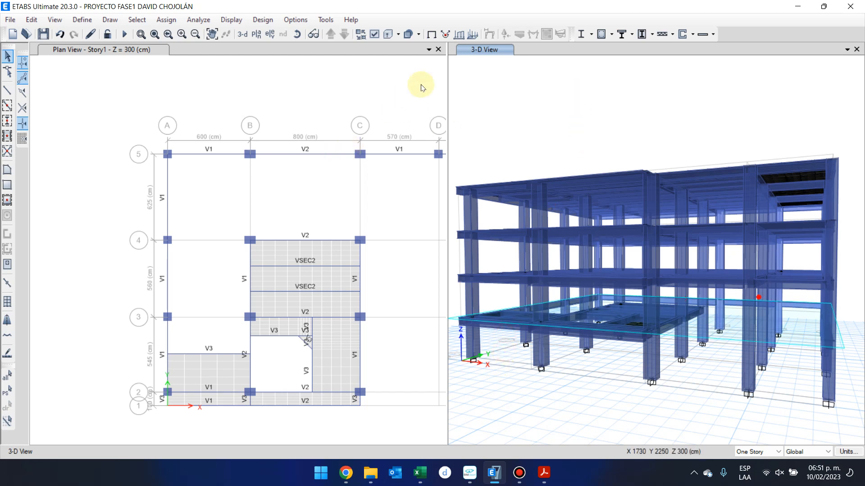
# Step: Widen the 3-D view beside the Story1 plan and run the analysis of the model
pyautogui.moveTo(447, 96); pyautogui.dragTo(342, 192)
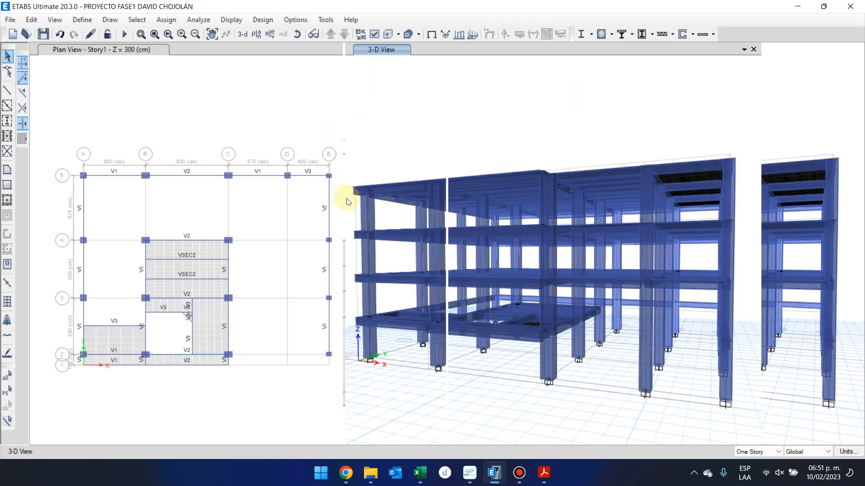
pyautogui.click(128, 36)
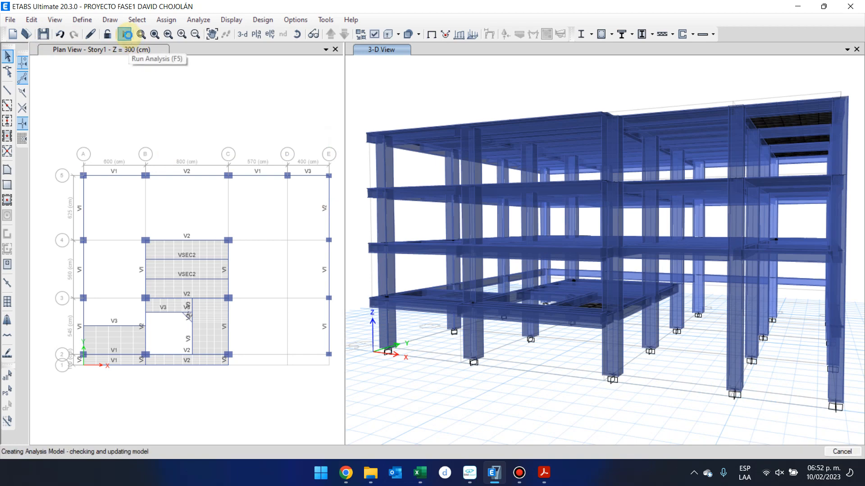
# Step: Clear all system notifications and close the notification and calendar display
pyautogui.click(832, 477)
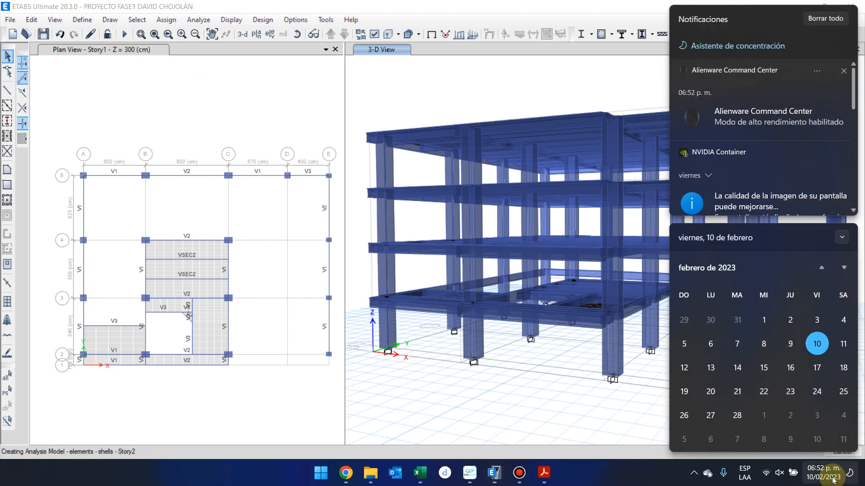
pyautogui.click(841, 93)
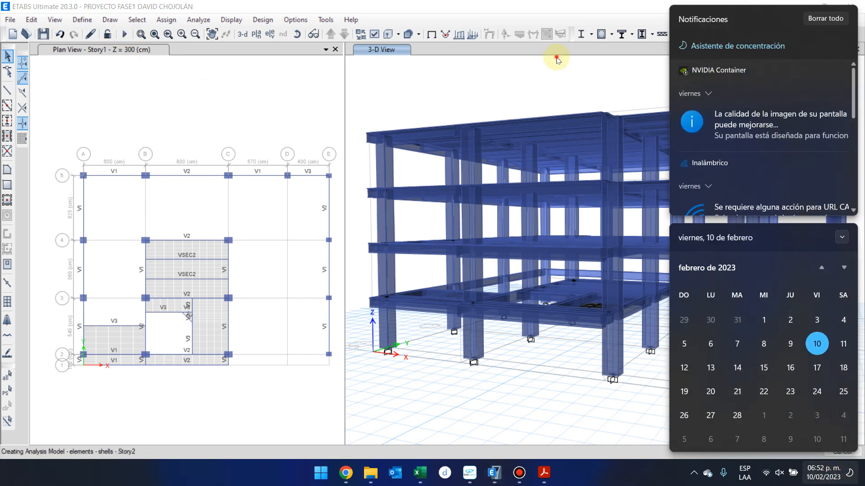
pyautogui.click(825, 19)
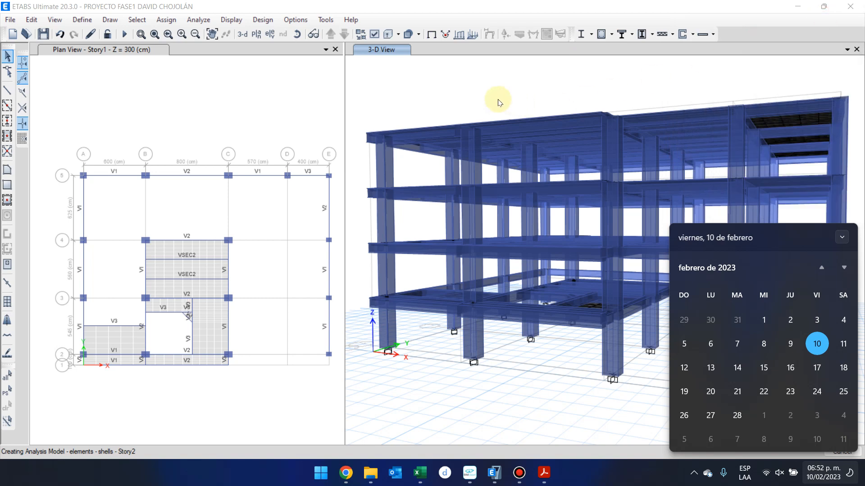
pyautogui.click(552, 430)
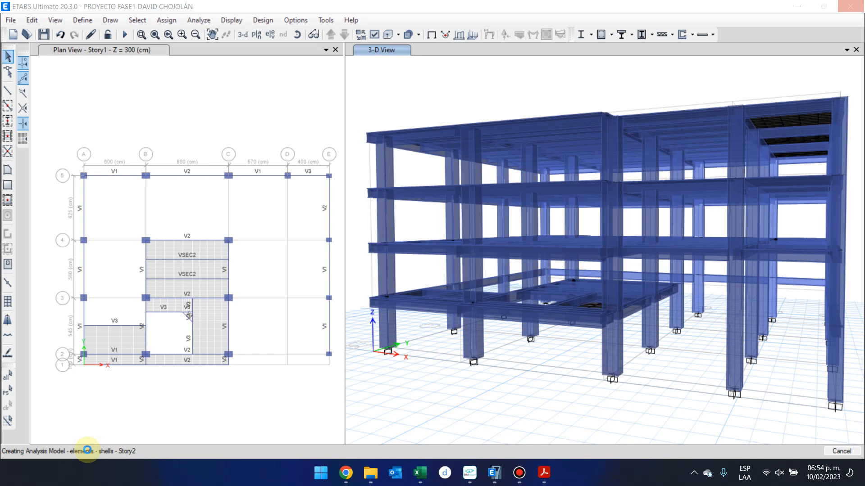
pyautogui.click(520, 473)
pyautogui.click(628, 88)
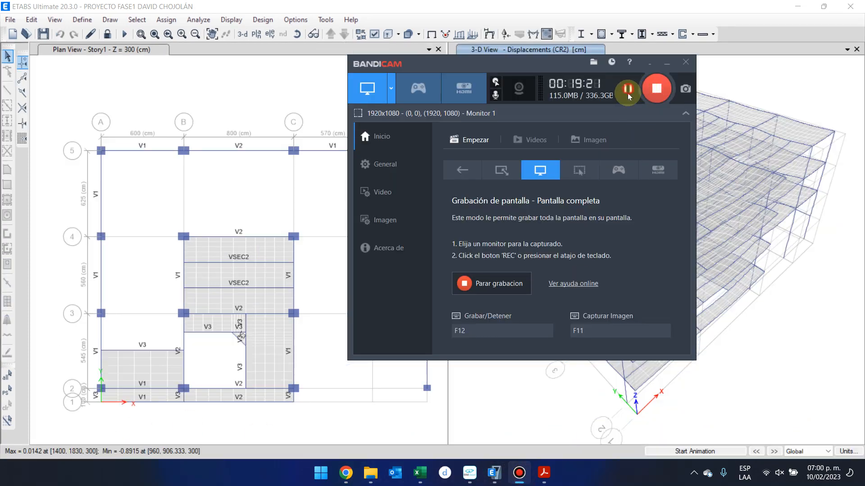
pyautogui.click(666, 61)
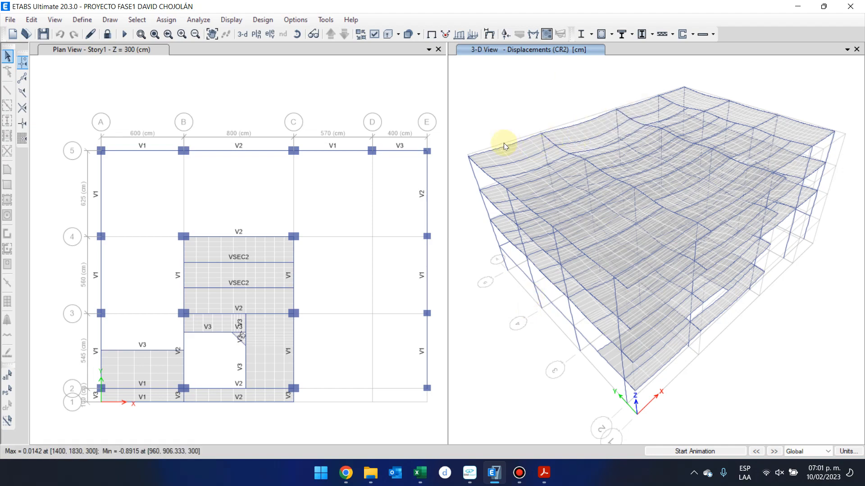
# Step: Examine the slab mesh in the deformed 3-D view and check where the floor auto mesh options for the selected shells are found
pyautogui.scroll(3, 504, 142)
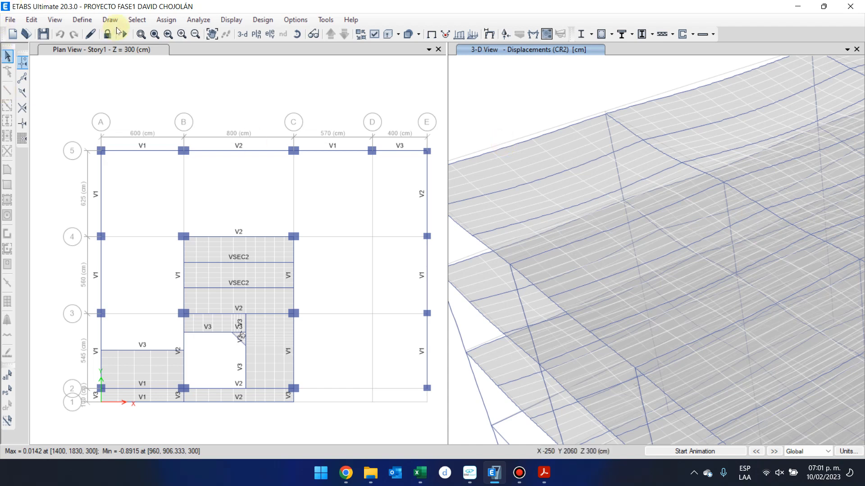
pyautogui.click(226, 249)
pyautogui.click(243, 247)
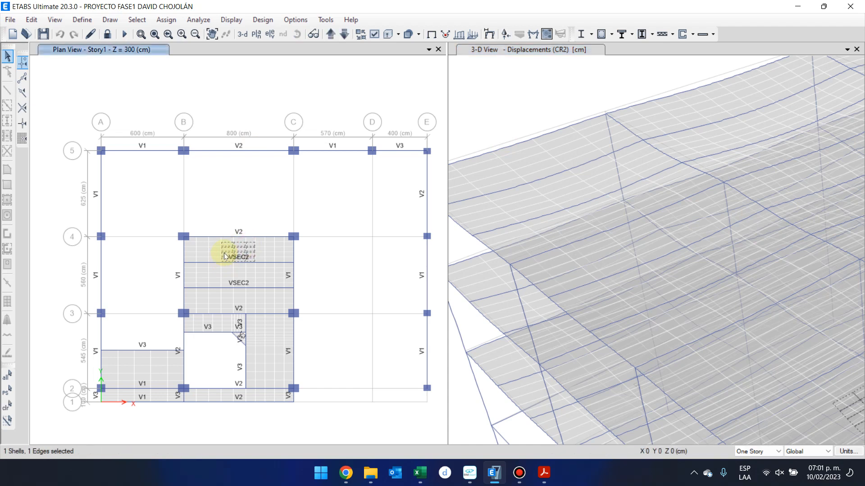
pyautogui.click(164, 20)
pyautogui.moveTo(180, 64)
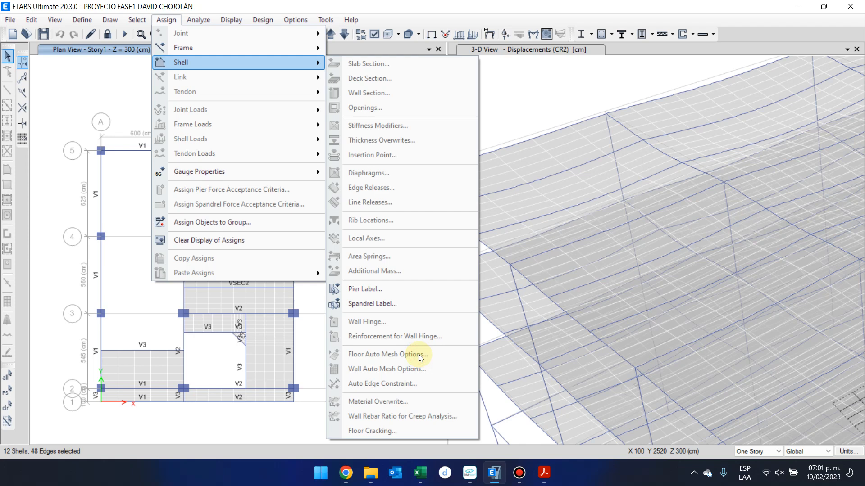
pyautogui.click(511, 71)
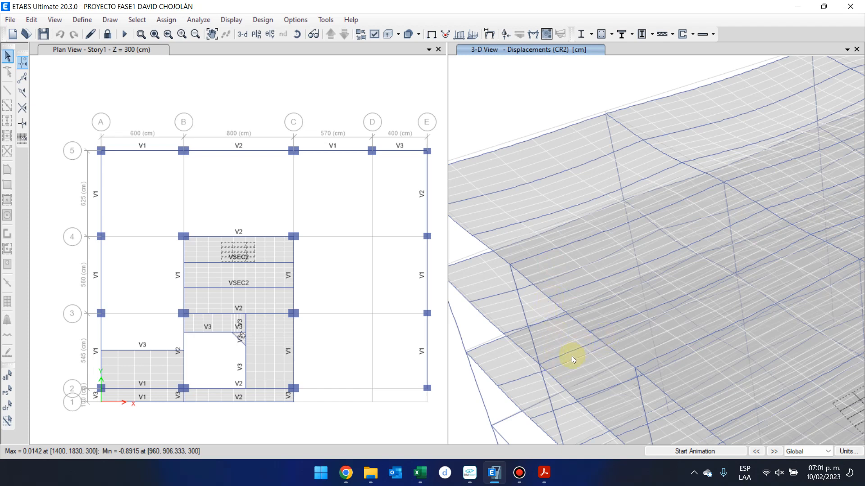
pyautogui.click(497, 94)
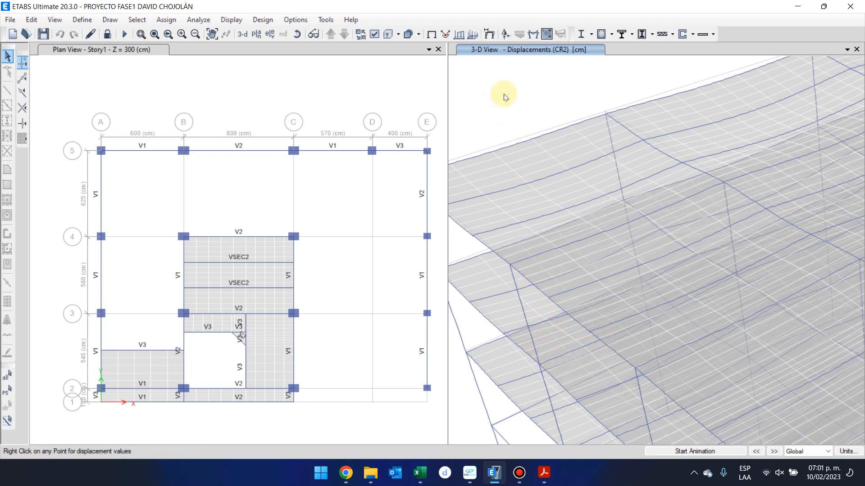
# Step: Display the deformed shape for load combination CR1 in a frontal 3-D view of the whole building
pyautogui.scroll(-5, 530, 219)
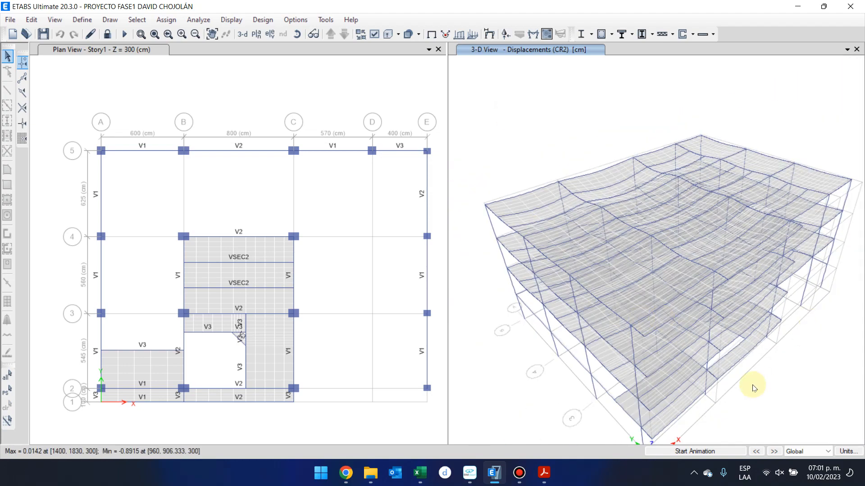
pyautogui.keyDown('shift'); pyautogui.moveTo(732, 395); pyautogui.dragTo(748, 372, button='middle'); pyautogui.keyUp('shift')
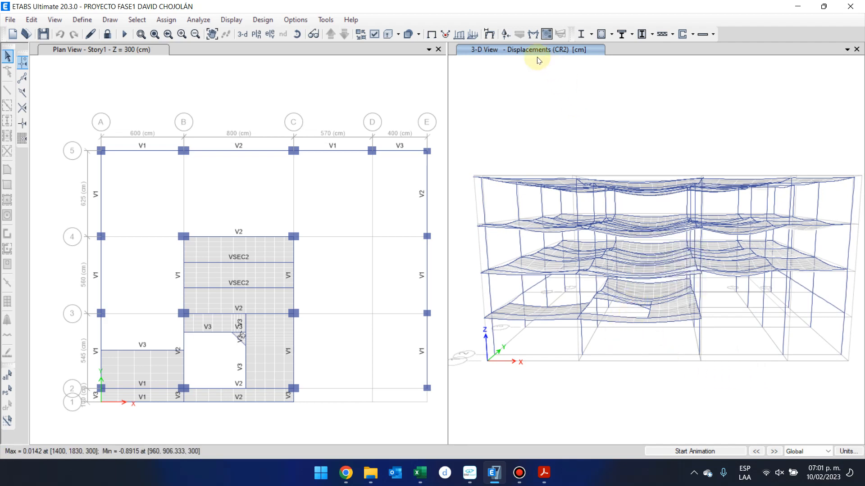
pyautogui.click(490, 34)
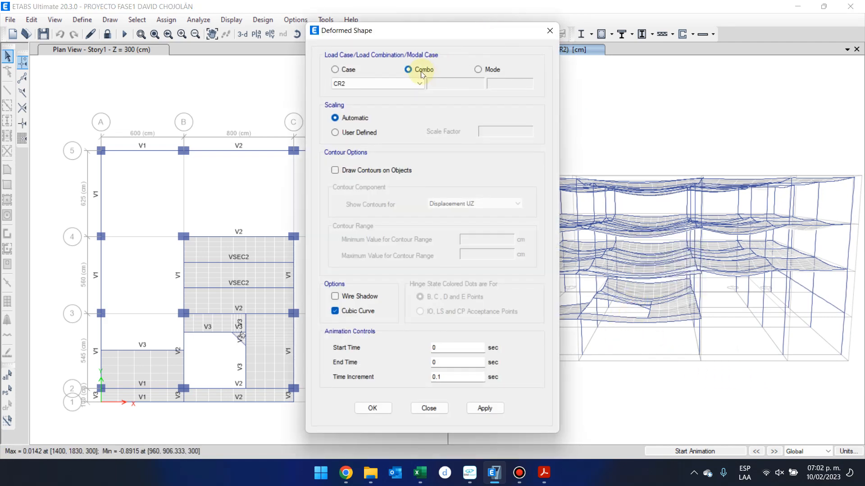
pyautogui.click(419, 84)
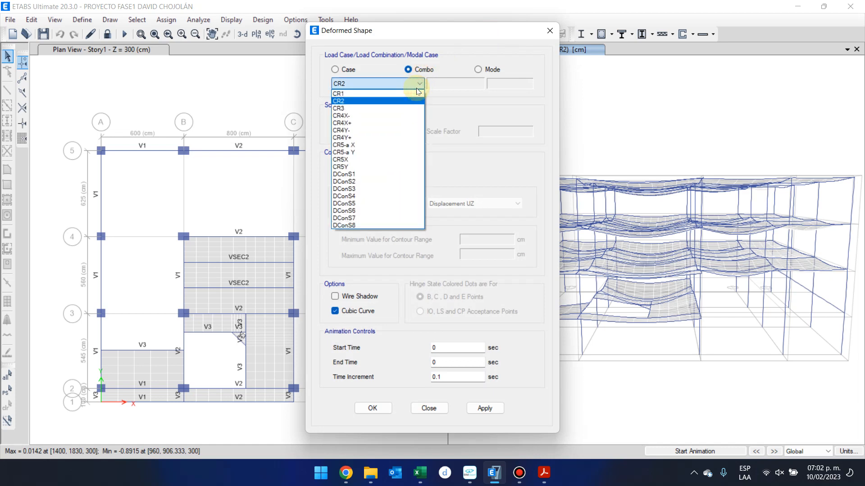
pyautogui.click(416, 93)
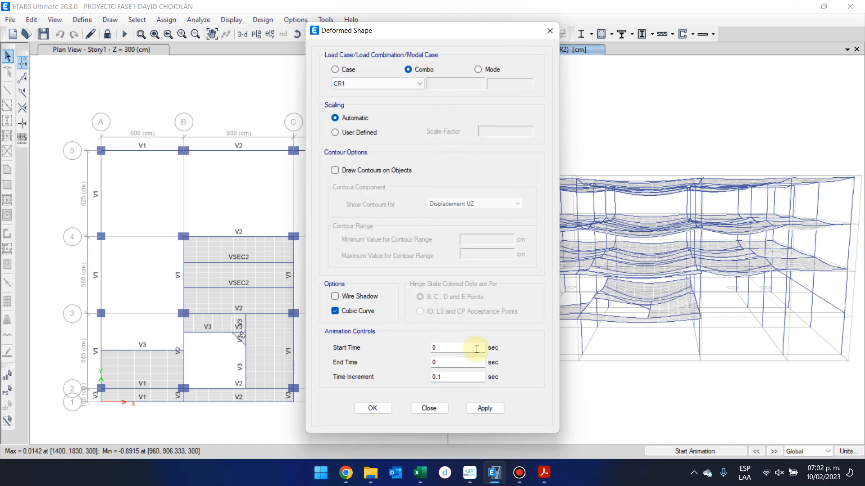
pyautogui.moveTo(463, 31); pyautogui.dragTo(355, 32)
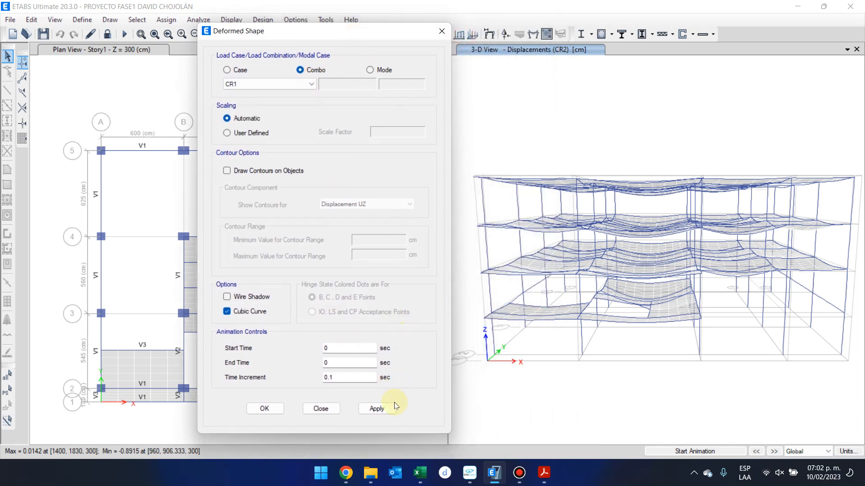
pyautogui.click(378, 409)
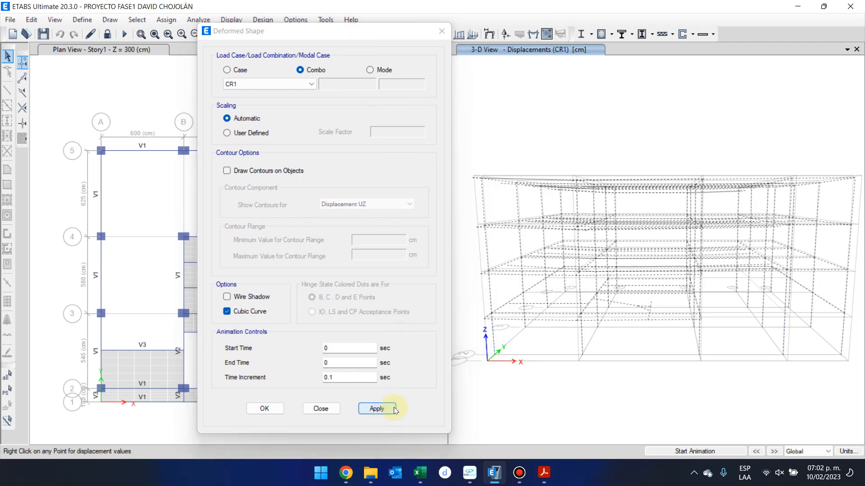
pyautogui.click(387, 408)
pyautogui.click(575, 400)
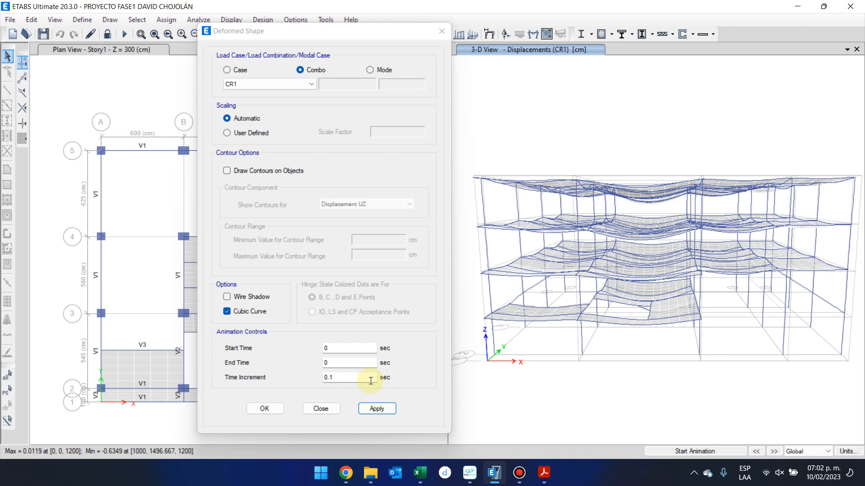
# Step: Check the other load combinations available for the deformed shape and close its settings without choosing another one
pyautogui.moveTo(646, 209)
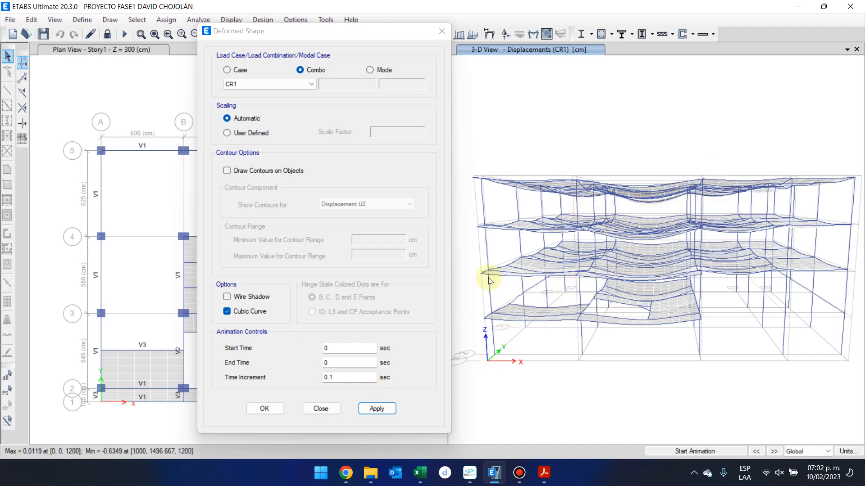
pyautogui.click(270, 84)
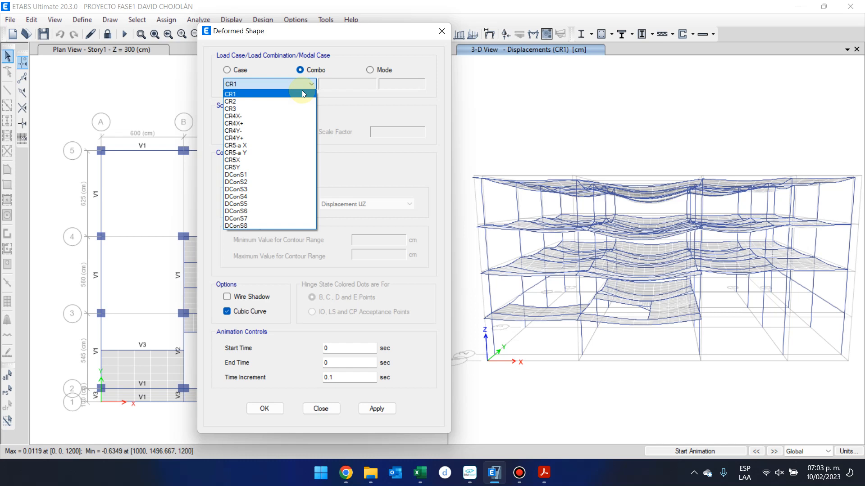
pyautogui.click(432, 30)
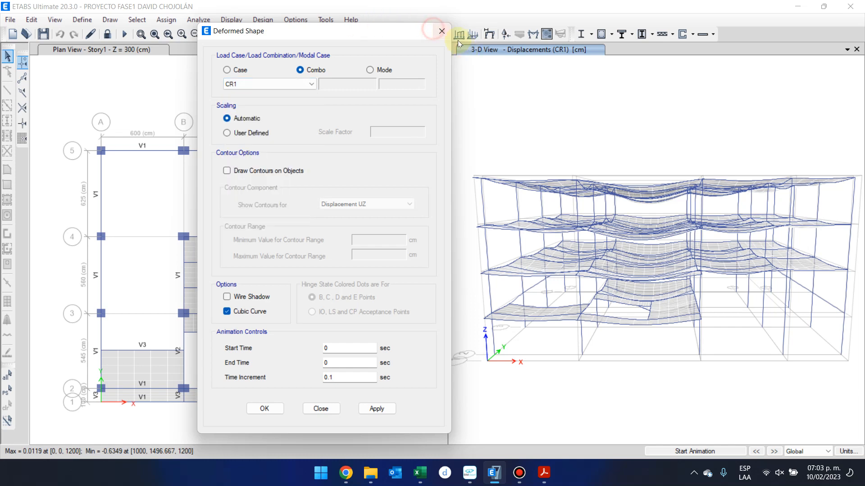
pyautogui.click(441, 39)
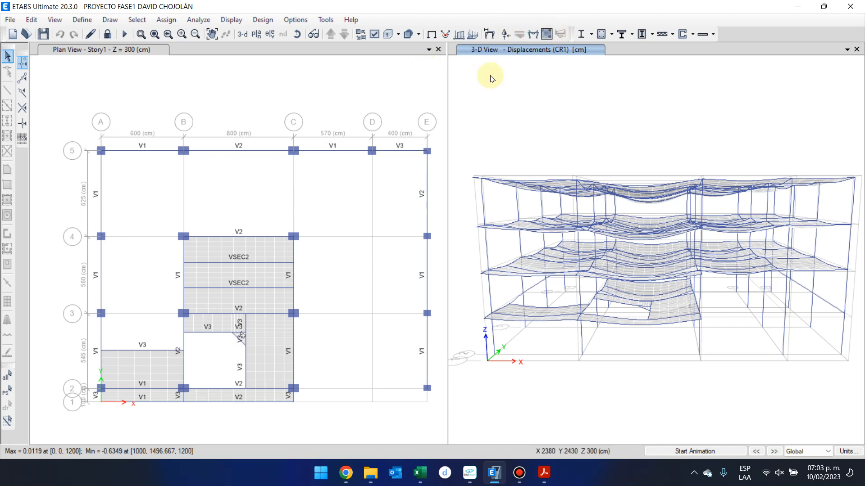
# Step: Review the load names and scale factors of automatic load combination DConS3 and close the combination definitions without changes
pyautogui.click(528, 116)
pyautogui.click(83, 19)
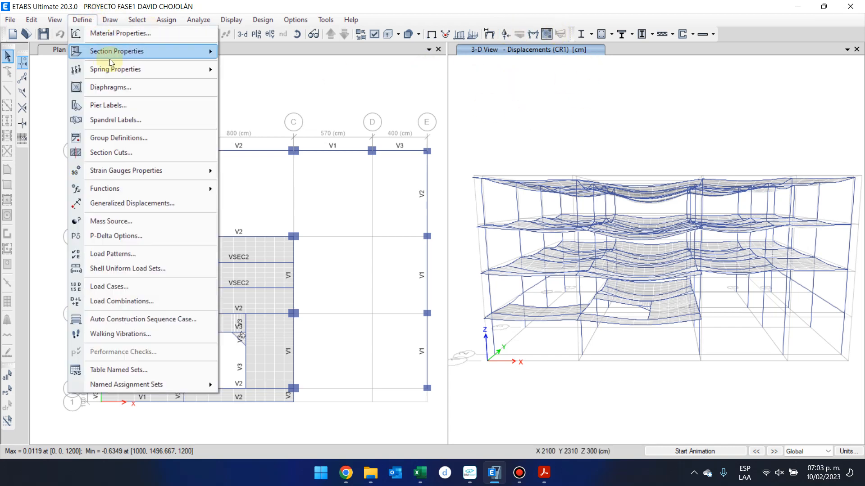
pyautogui.click(173, 301)
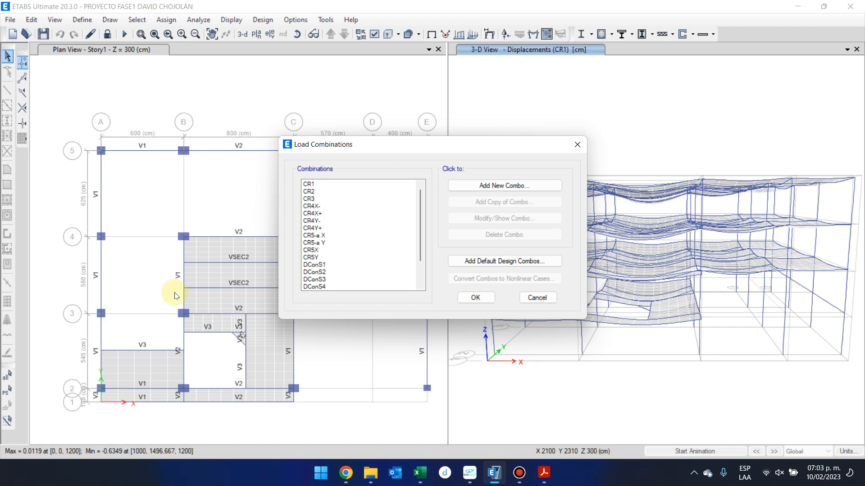
pyautogui.scroll(-3, 341, 255)
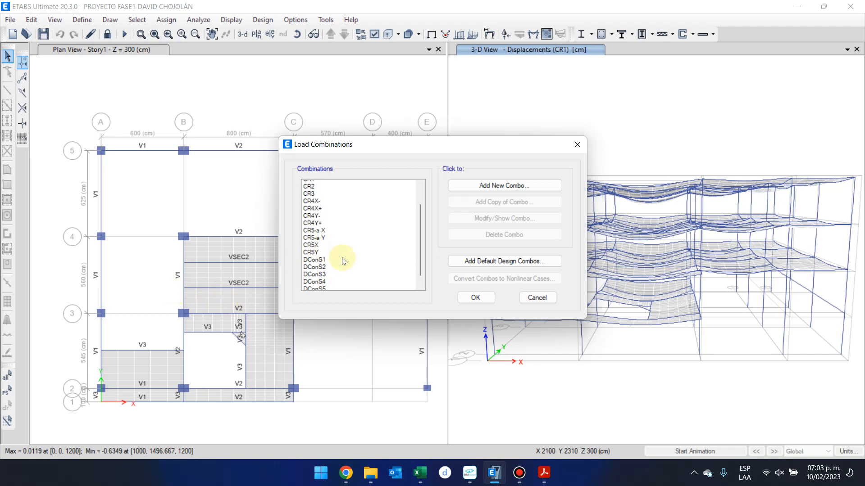
pyautogui.click(343, 242)
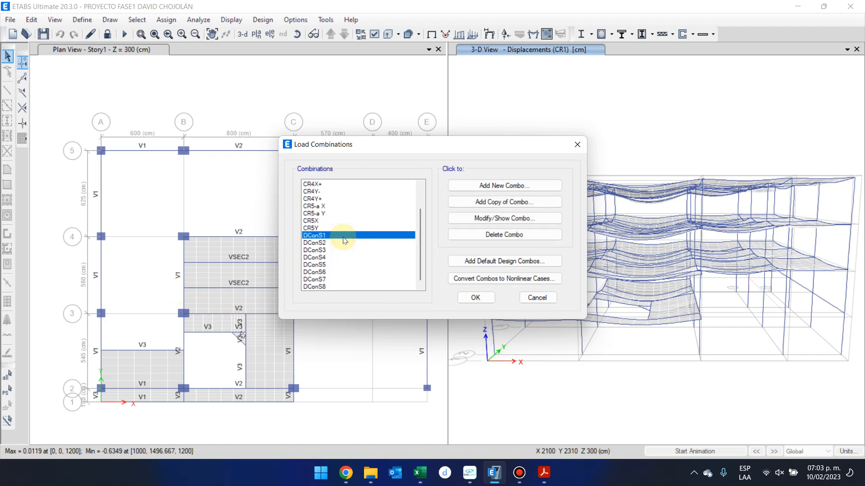
pyautogui.click(345, 248)
pyautogui.click(451, 219)
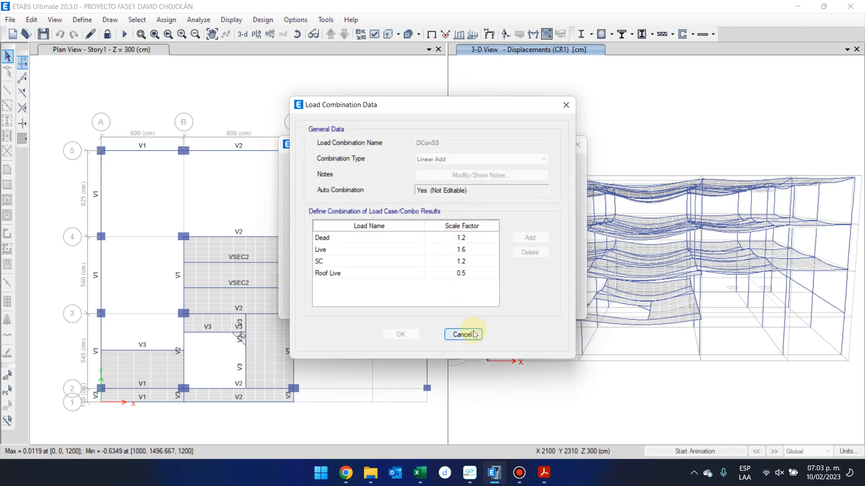
pyautogui.click(462, 334)
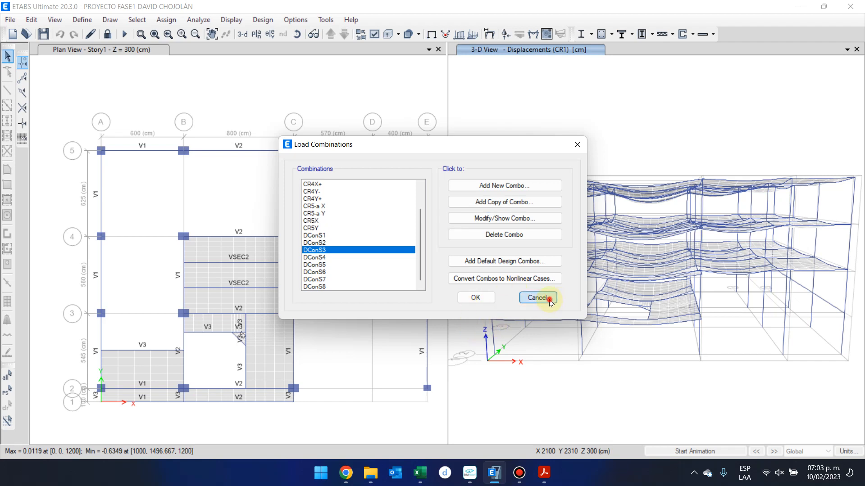
pyautogui.click(540, 298)
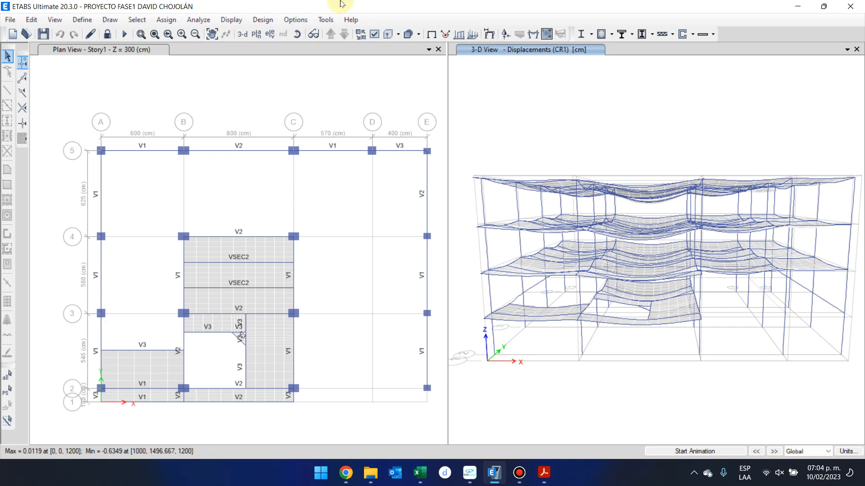
# Step: Reset the toolbars to their default arrangement
pyautogui.click(325, 20)
pyautogui.click(292, 19)
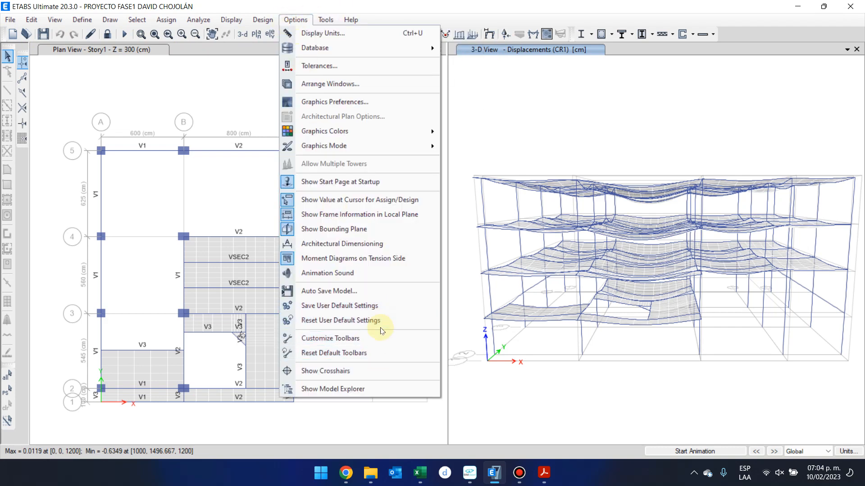
pyautogui.click(385, 353)
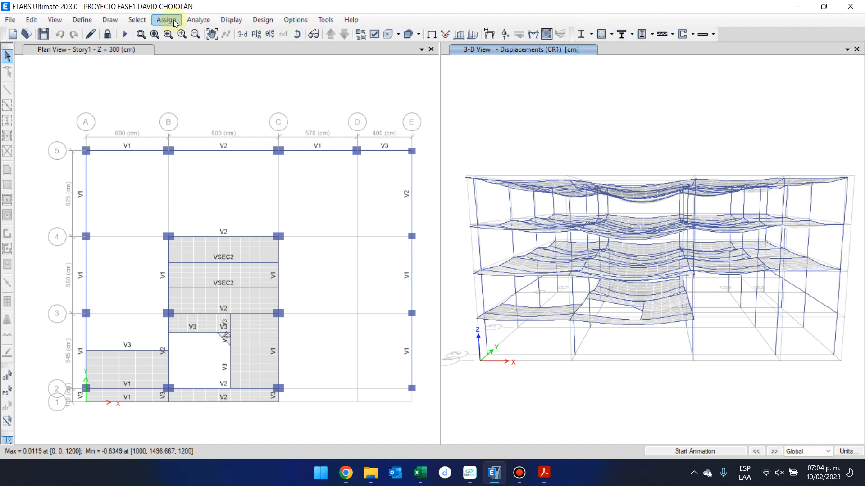
# Step: Run the concrete frame design check for the whole model to show the longitudinal reinforcing in the 3-D view
pyautogui.click(194, 20)
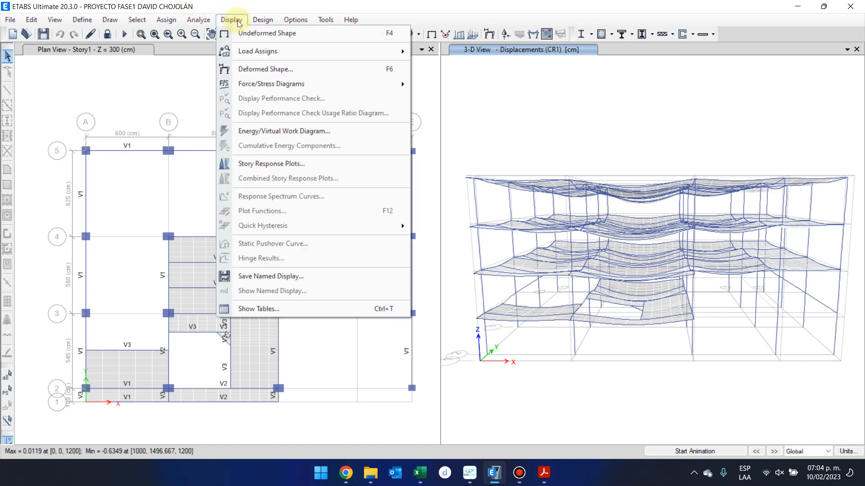
pyautogui.moveTo(265, 21)
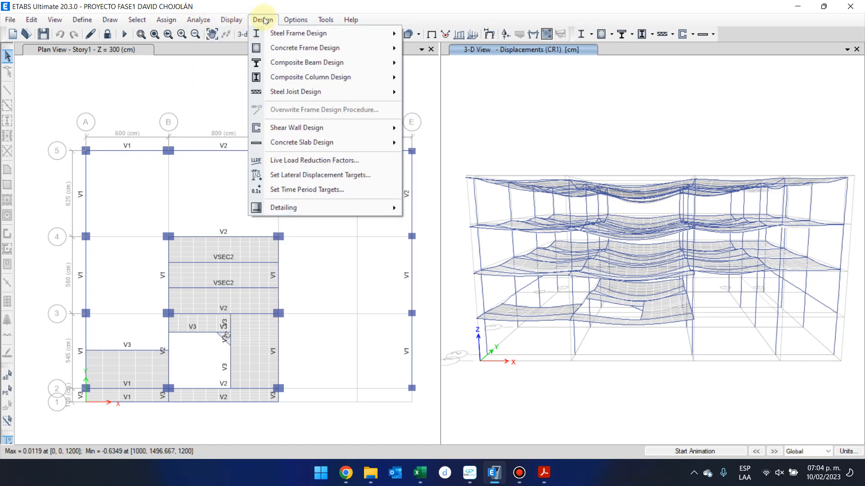
pyautogui.moveTo(281, 49)
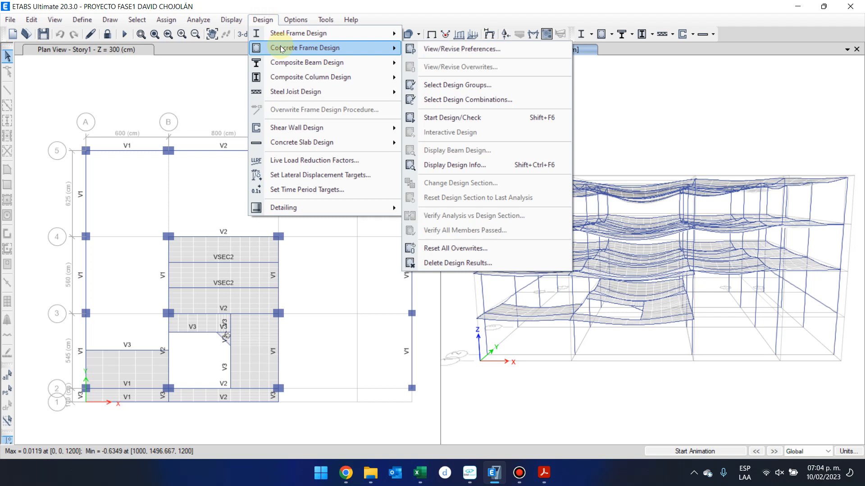
pyautogui.click(487, 120)
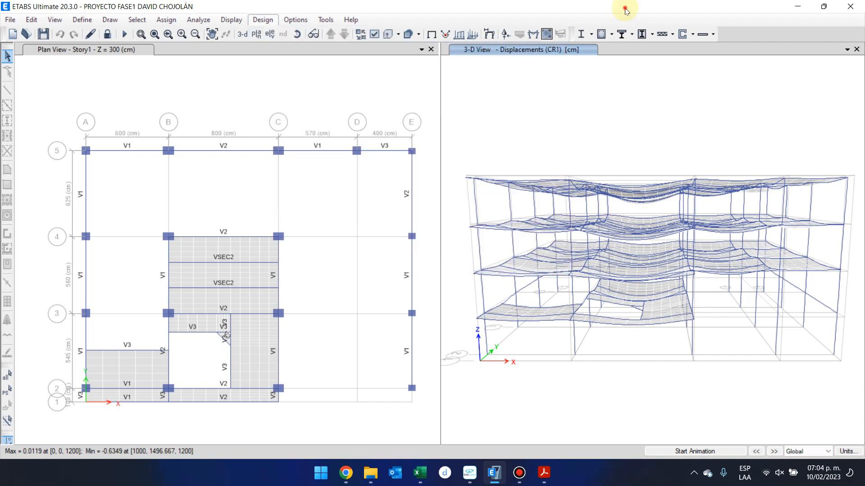
pyautogui.click(611, 35)
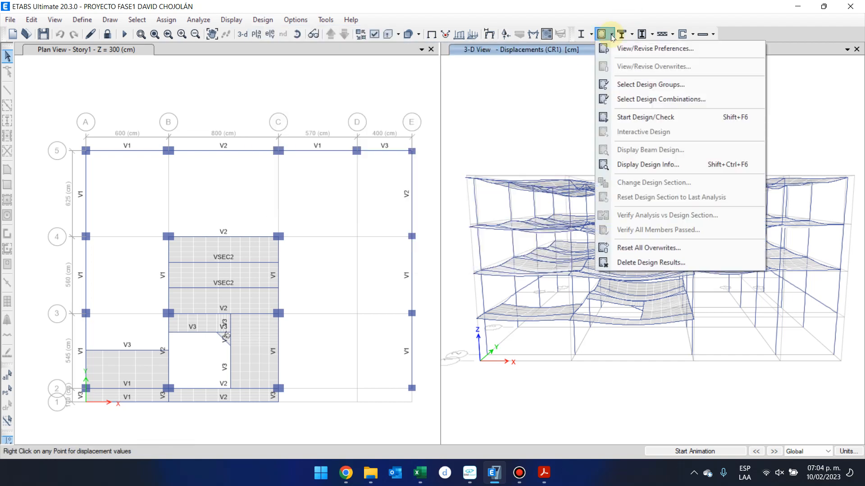
pyautogui.click(613, 14)
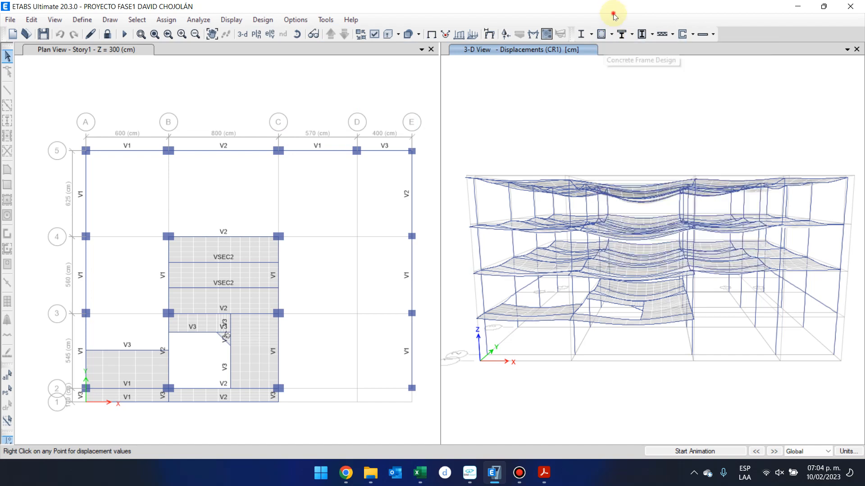
pyautogui.click(602, 36)
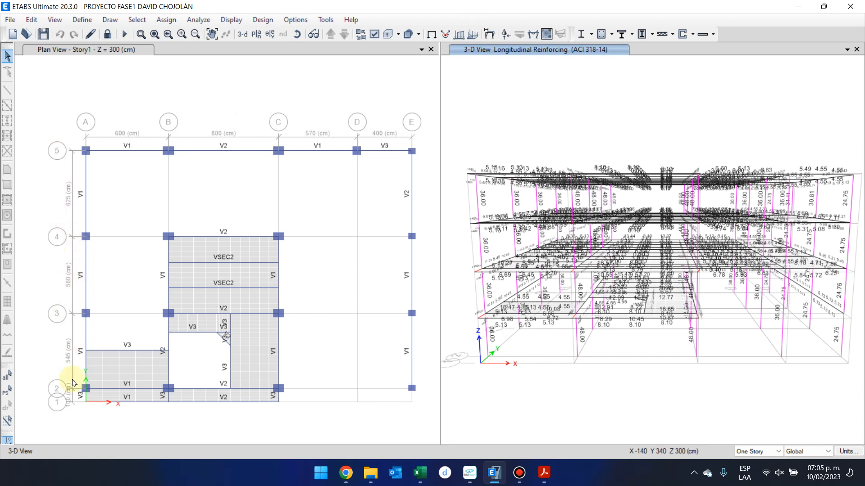
# Step: Select the frames along grid line 5 in the Story1 plan and switch that view to elevation 5
pyautogui.moveTo(46, 130); pyautogui.dragTo(432, 160)
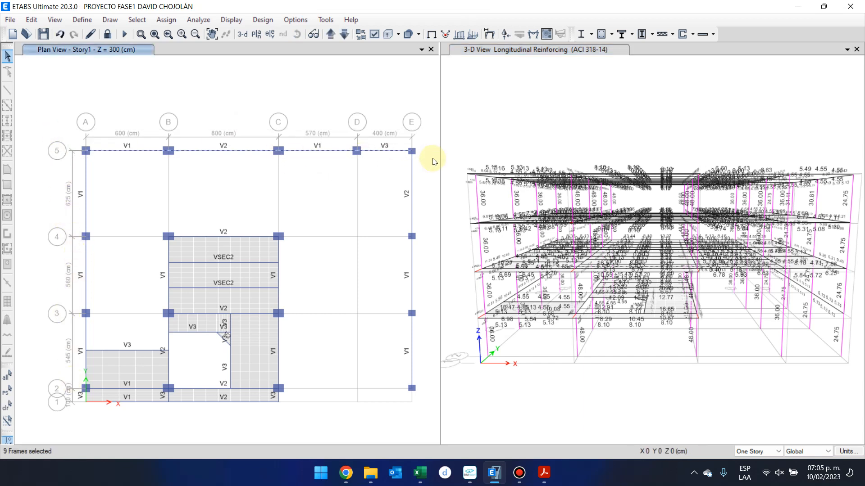
pyautogui.click(272, 37)
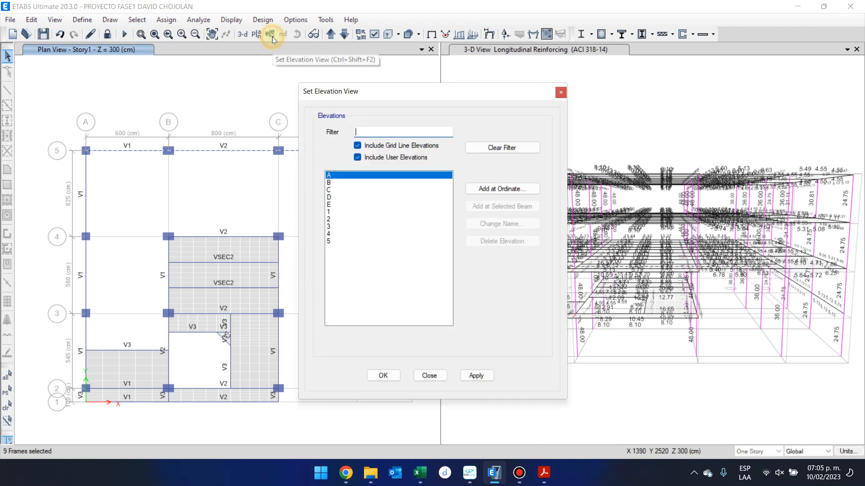
pyautogui.click(380, 241)
pyautogui.click(393, 377)
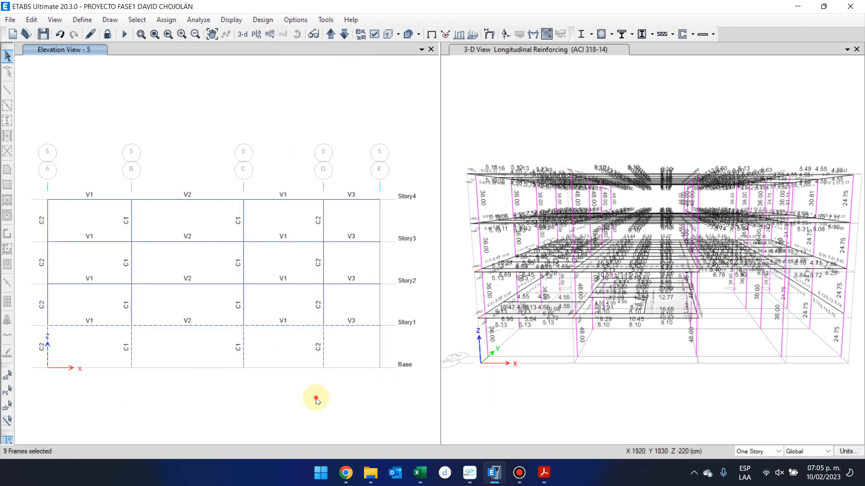
# Step: Rotate the 3-D reinforcing view, highlight all frames of elevation 5 by selecting them, and clear the selection
pyautogui.keyDown('shift'); pyautogui.moveTo(519, 372); pyautogui.dragTo(575, 305, button='middle'); pyautogui.keyUp('shift')
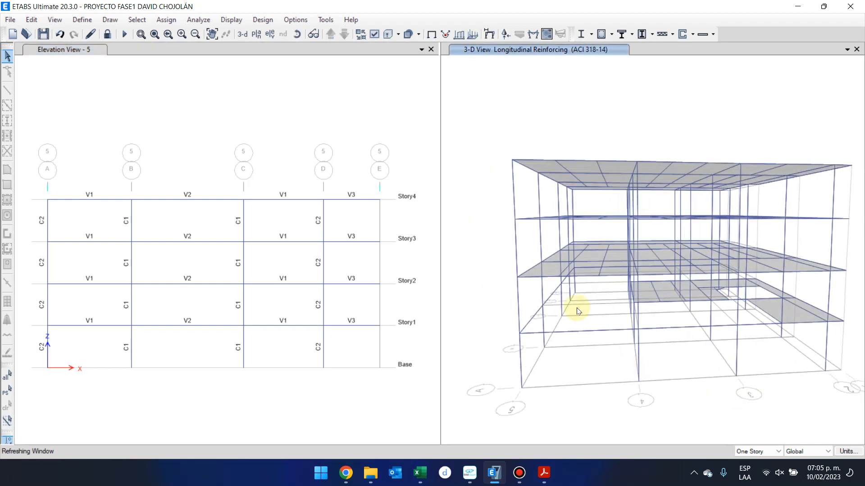
pyautogui.moveTo(487, 124); pyautogui.dragTo(589, 447)
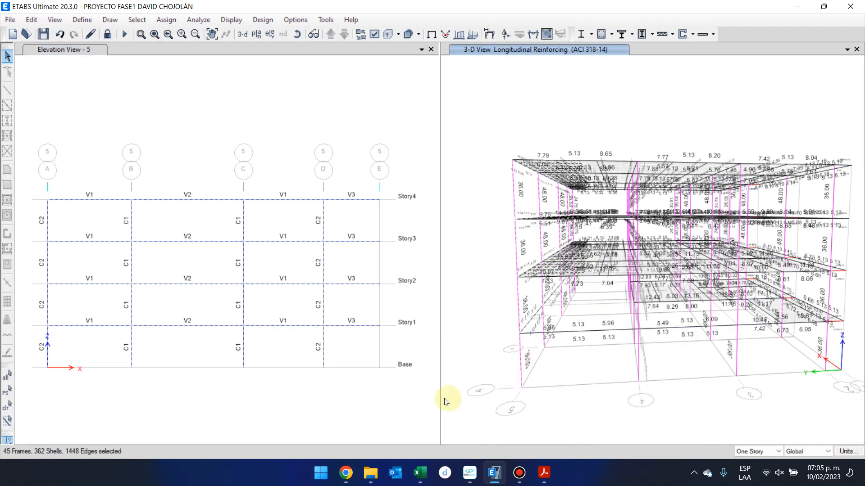
pyautogui.click(24, 173)
pyautogui.moveTo(23, 172); pyautogui.dragTo(409, 420)
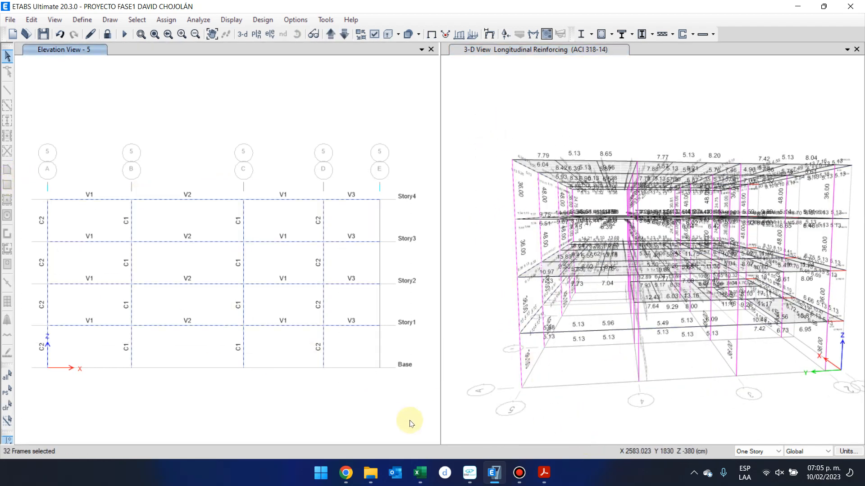
pyautogui.click(409, 421)
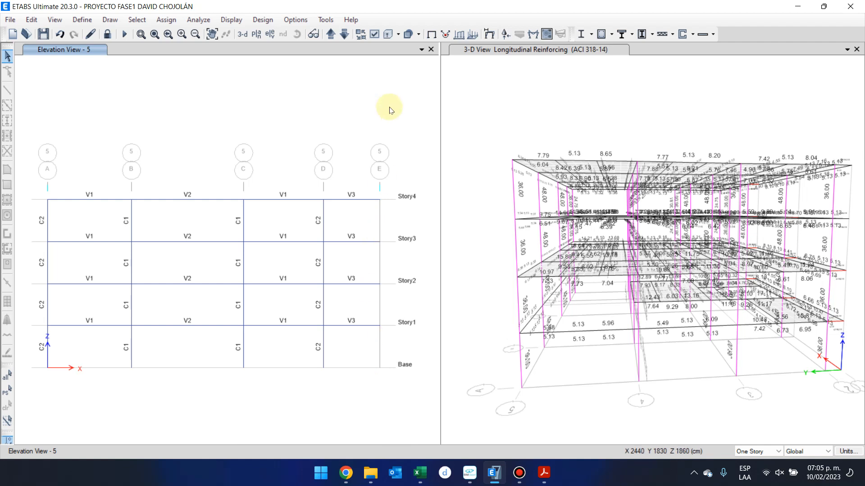
# Step: Dismiss the member force diagram settings and inspect the concrete design information of the Story1 V2 beam between grids B and C
pyautogui.click(532, 34)
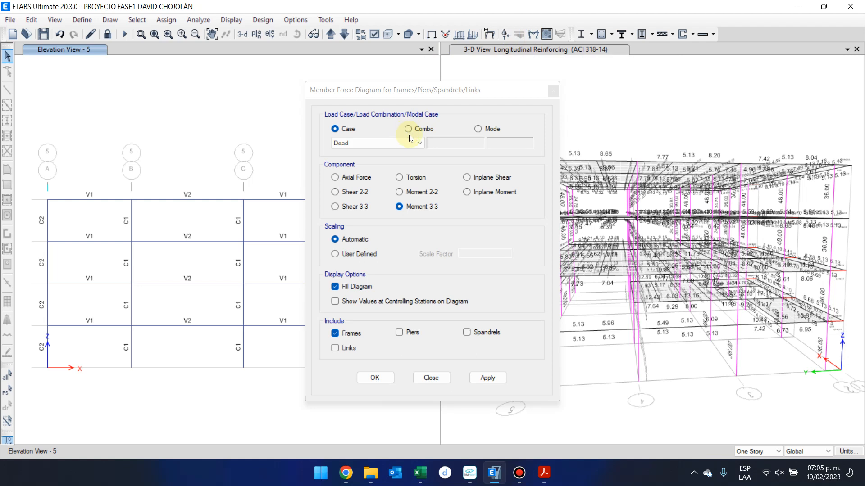
pyautogui.click(551, 91)
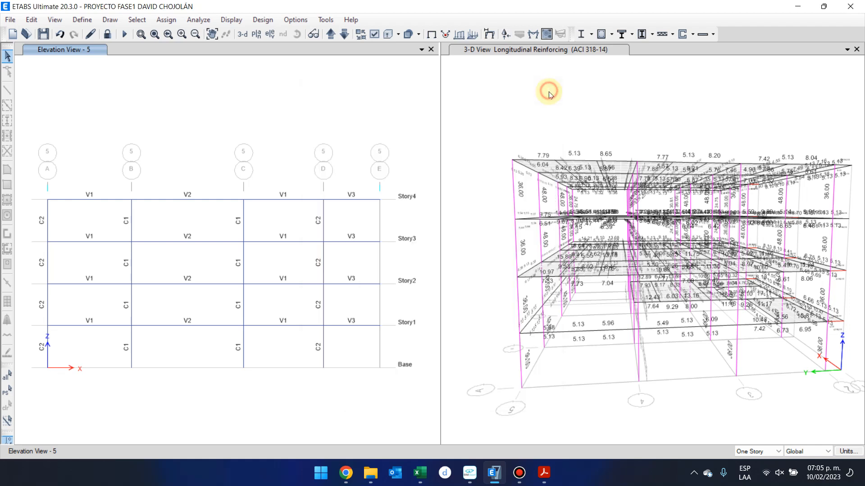
pyautogui.keyDown('shift'); pyautogui.moveTo(577, 379); pyautogui.dragTo(607, 386, button='middle'); pyautogui.keyUp('shift')
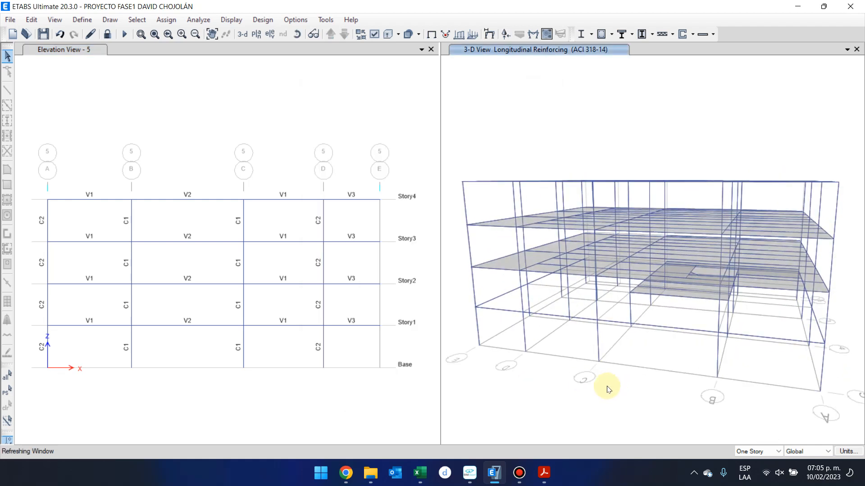
pyautogui.rightClick(665, 330)
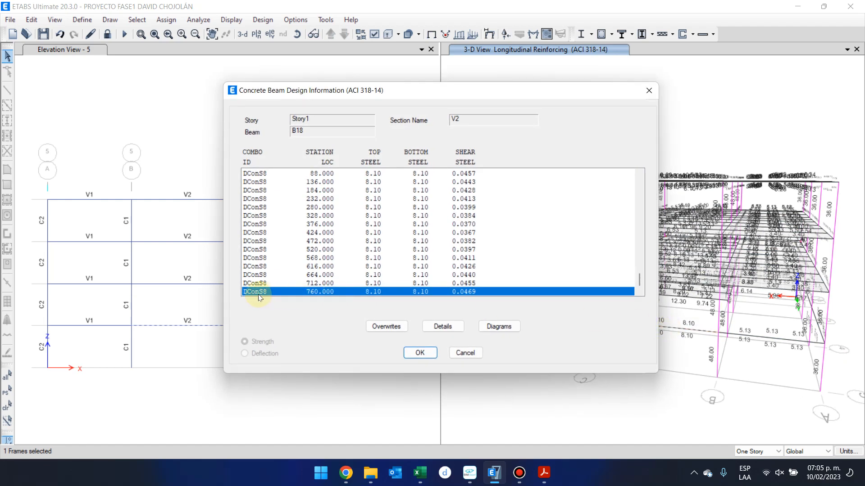
pyautogui.click(465, 355)
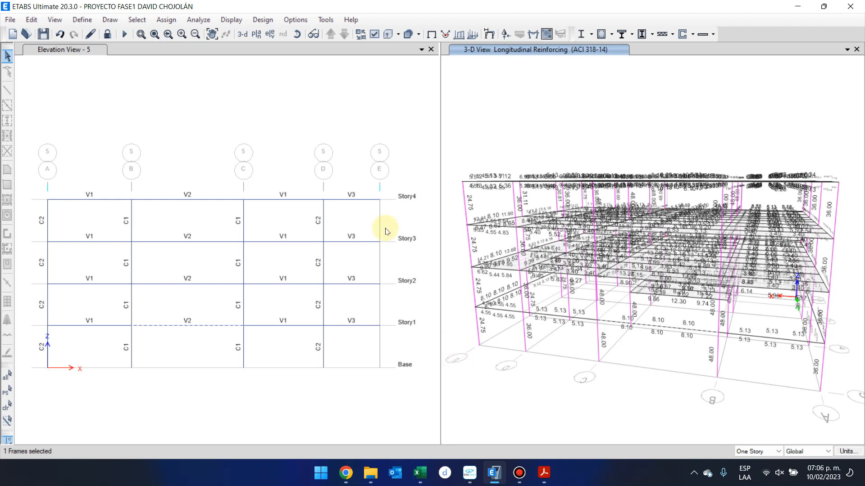
pyautogui.click(139, 134)
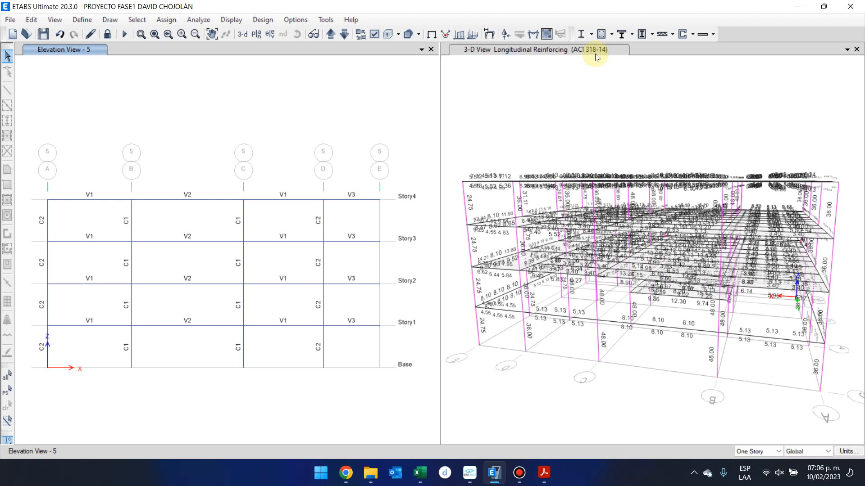
# Step: Set the concrete frame design code to ACI 318-19, accepting deletion of the existing results, and rerun the design with elevation 5 active
pyautogui.click(611, 34)
pyautogui.click(612, 35)
pyautogui.click(611, 35)
pyautogui.click(611, 36)
pyautogui.click(612, 35)
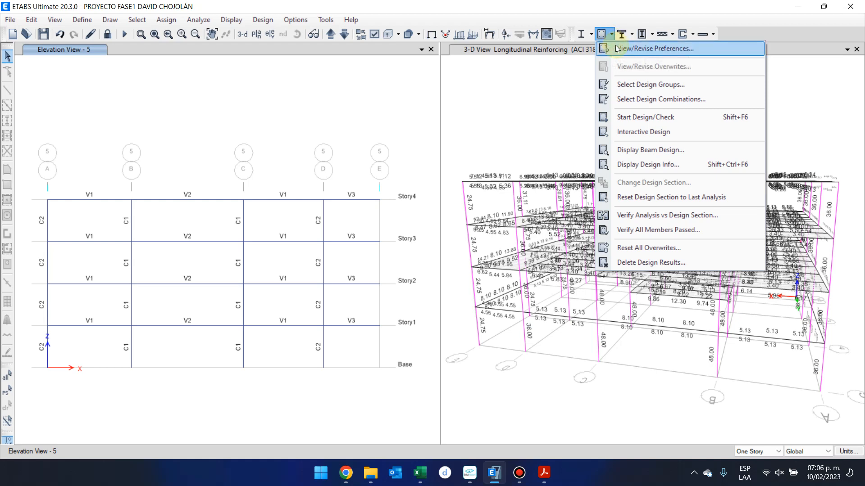
pyautogui.click(616, 48)
pyautogui.click(452, 110)
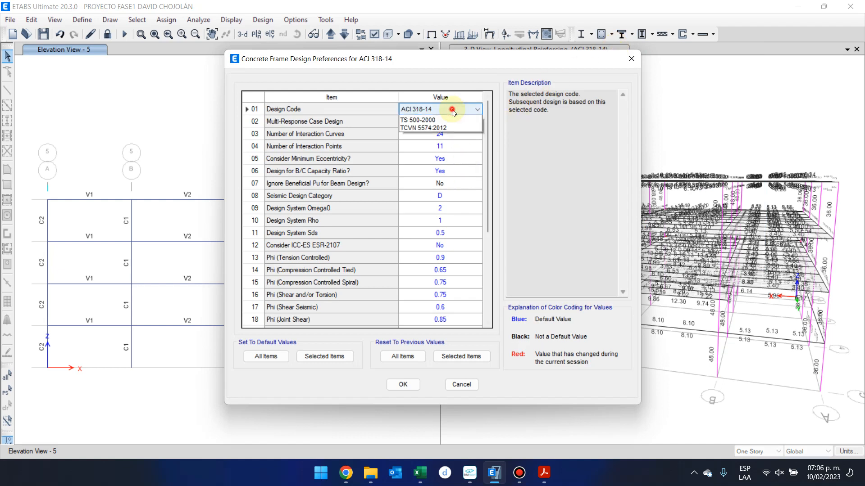
pyautogui.click(456, 120)
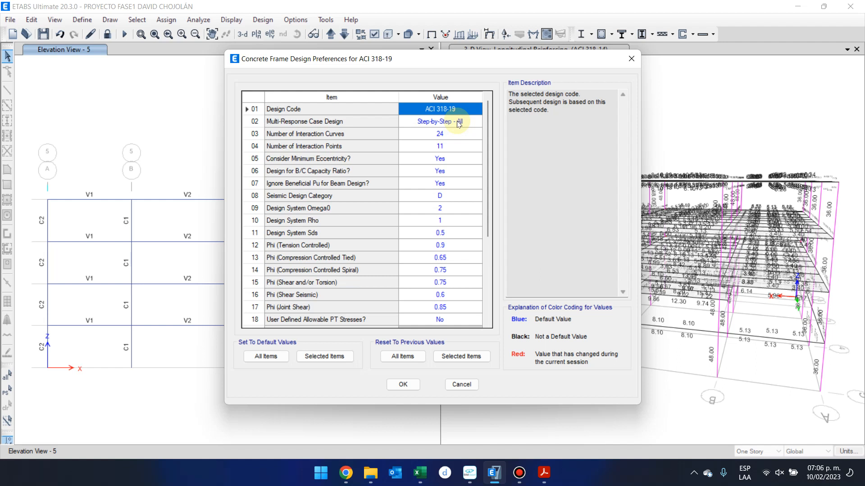
pyautogui.click(403, 385)
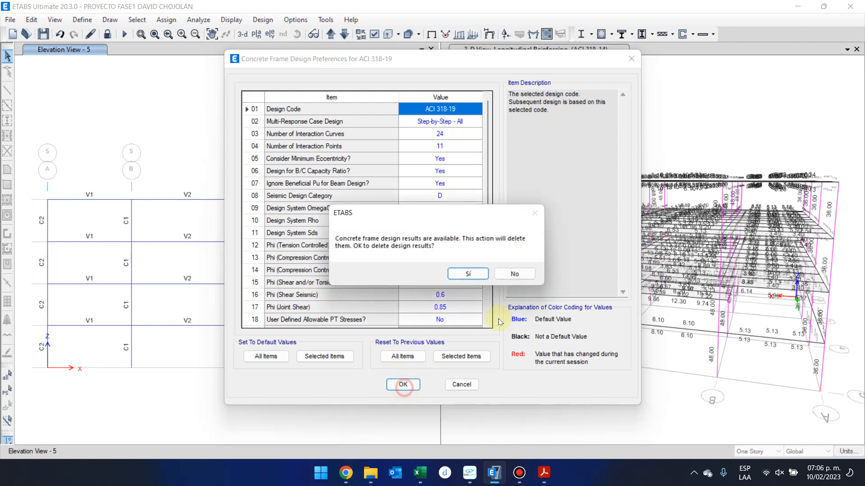
pyautogui.click(477, 274)
pyautogui.click(414, 385)
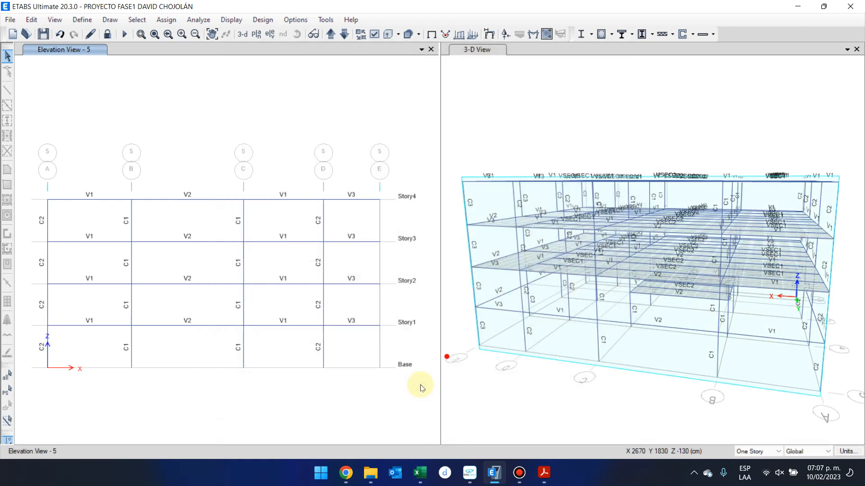
pyautogui.click(605, 36)
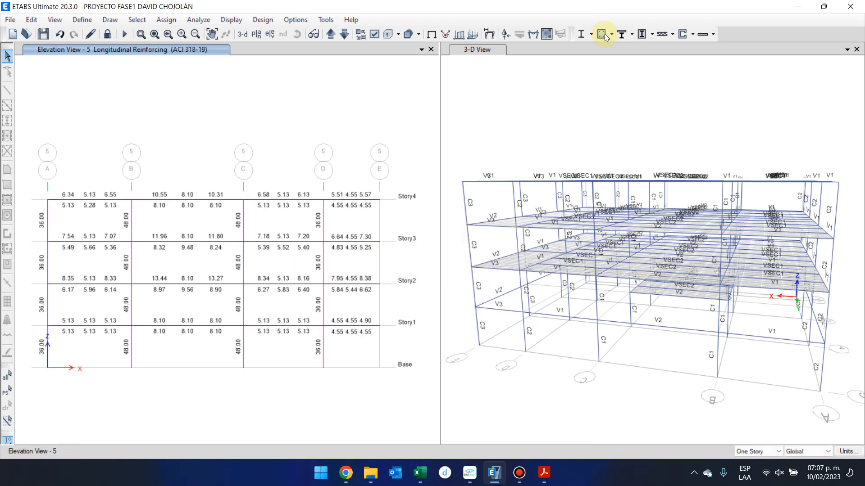
# Step: Show the longitudinal reinforcing in 3-D, rotate it to face grid line 5, and check the Story1 beam between grids B and C
pyautogui.click(317, 115)
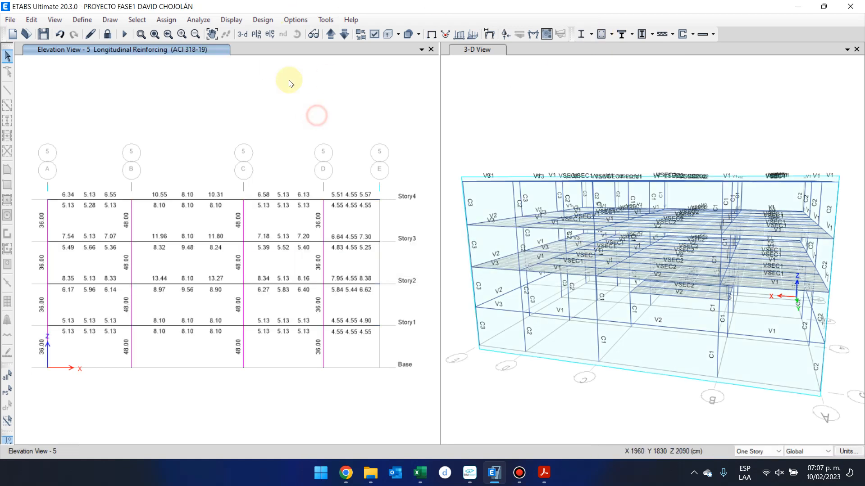
pyautogui.click(241, 34)
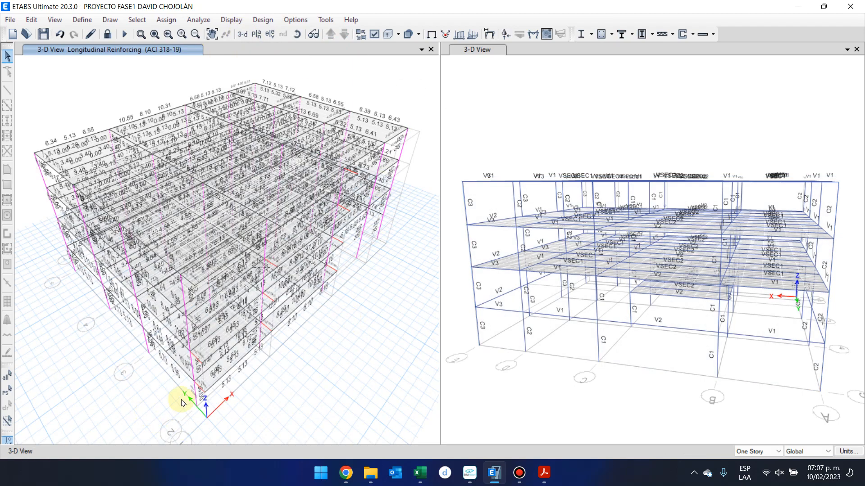
pyautogui.keyDown('shift'); pyautogui.moveTo(179, 400); pyautogui.dragTo(182, 365, button='middle'); pyautogui.keyUp('shift')
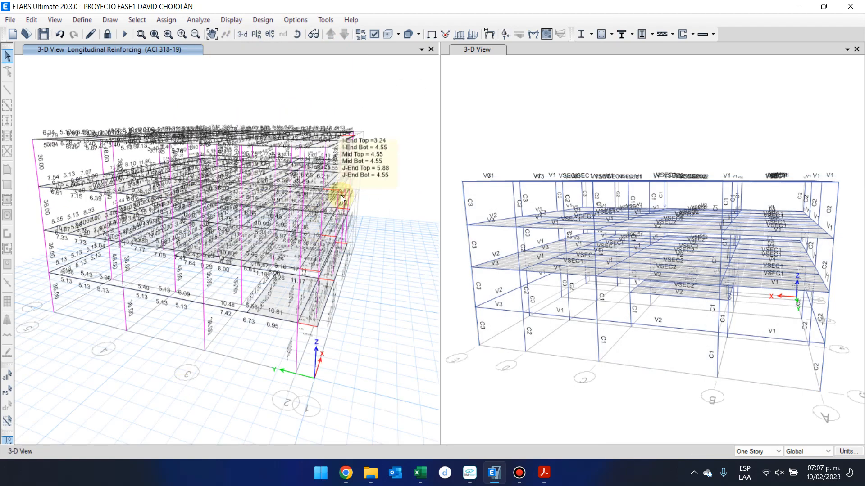
pyautogui.keyDown('shift'); pyautogui.moveTo(238, 357); pyautogui.dragTo(315, 339, button='middle'); pyautogui.keyUp('shift')
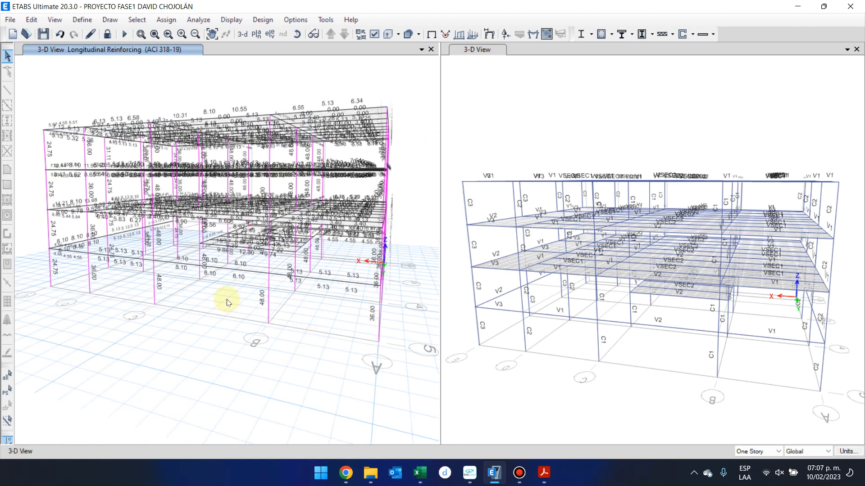
pyautogui.keyDown('shift'); pyautogui.moveTo(226, 299); pyautogui.dragTo(243, 287, button='middle'); pyautogui.keyUp('shift')
pyautogui.click(242, 283)
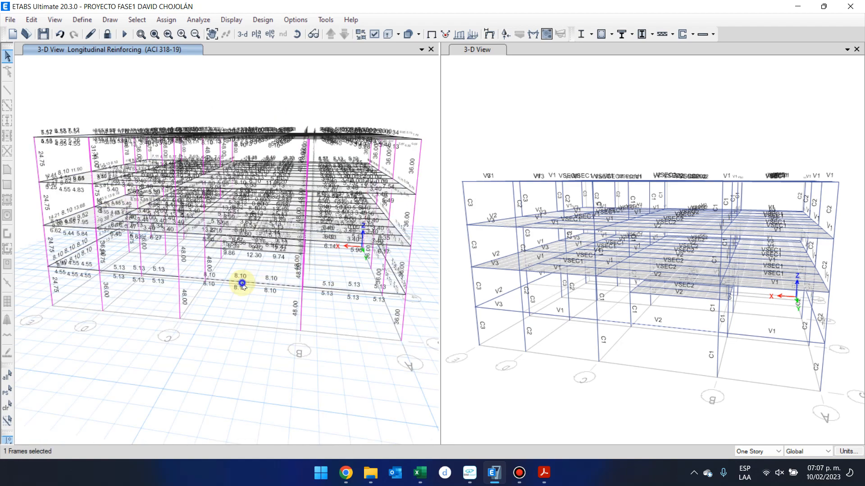
pyautogui.rightClick(241, 283)
pyautogui.click(466, 357)
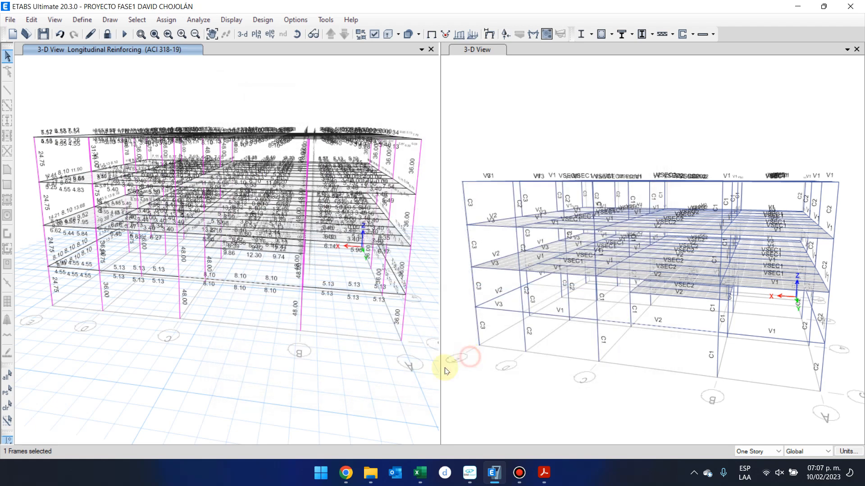
# Step: Switch the 3-D reinforcing view to elevation 5 and widen it relative to the neighbouring 3-D view
pyautogui.click(269, 35)
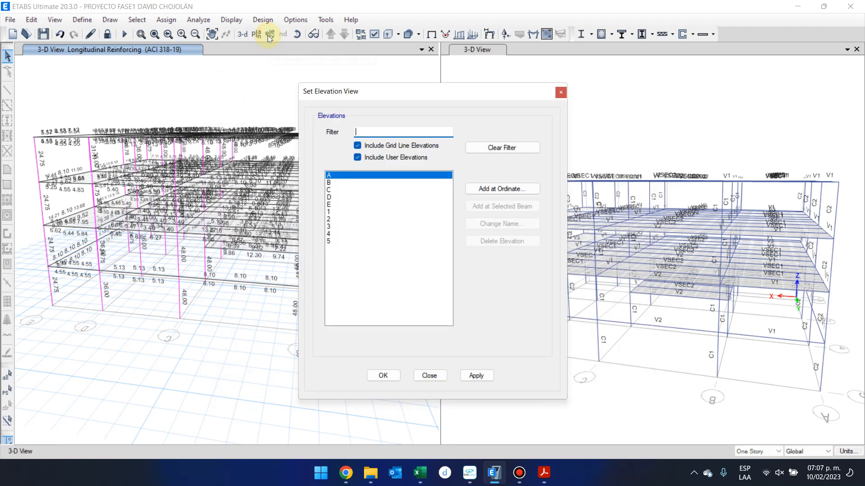
pyautogui.click(406, 242)
pyautogui.click(382, 375)
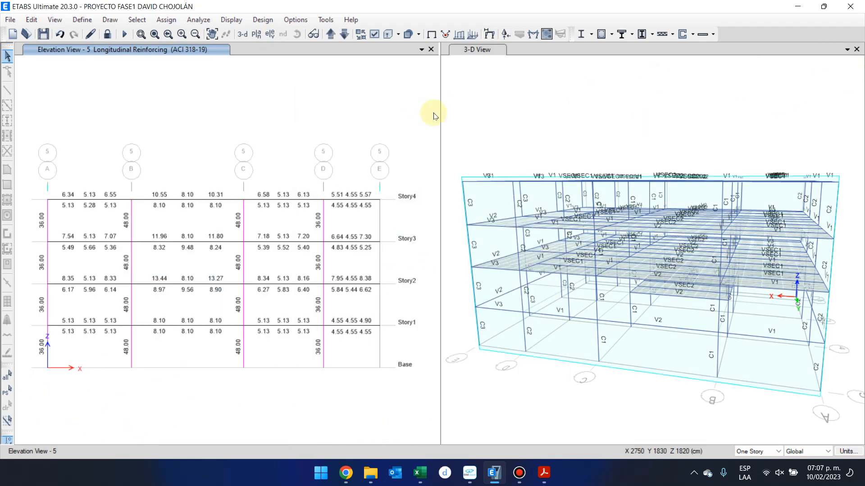
pyautogui.moveTo(439, 110); pyautogui.dragTo(671, 143)
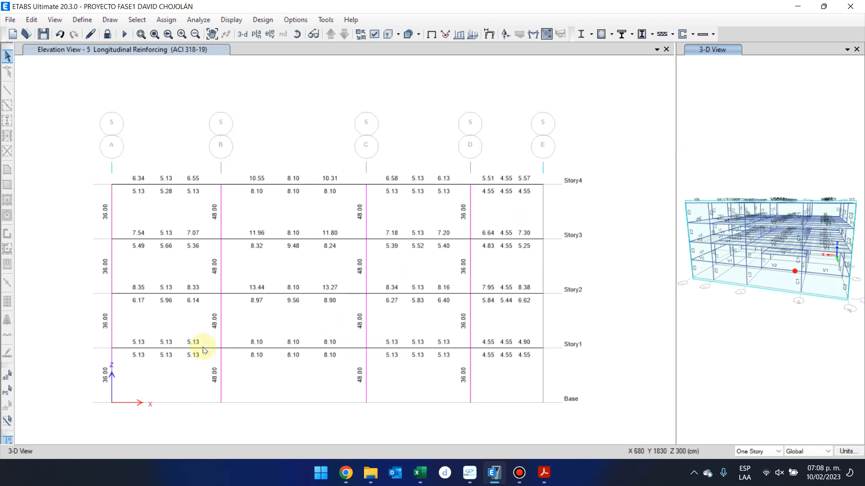
# Step: Inspect the concrete beam design information of the Story1 beam between grids A and B in elevation 5
pyautogui.moveTo(124, 334); pyautogui.dragTo(206, 361)
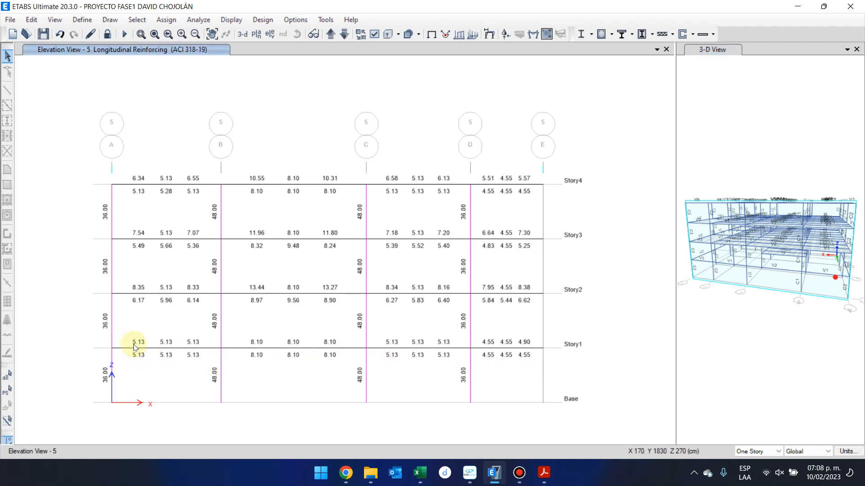
pyautogui.click(141, 33)
pyautogui.moveTo(85, 275); pyautogui.dragTo(270, 438)
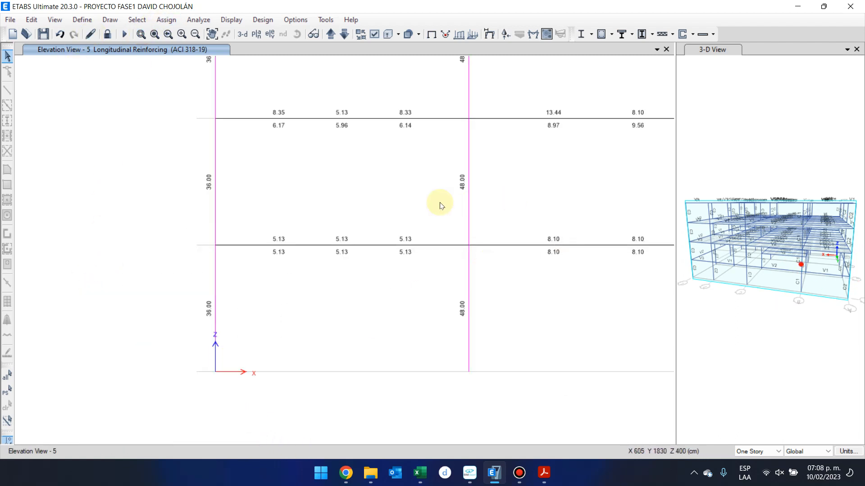
pyautogui.click(391, 246)
pyautogui.moveTo(394, 247)
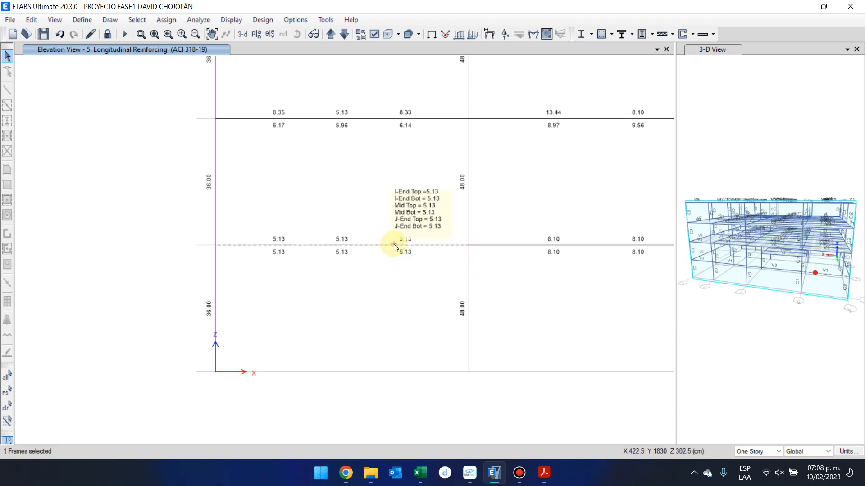
pyautogui.rightClick(394, 247)
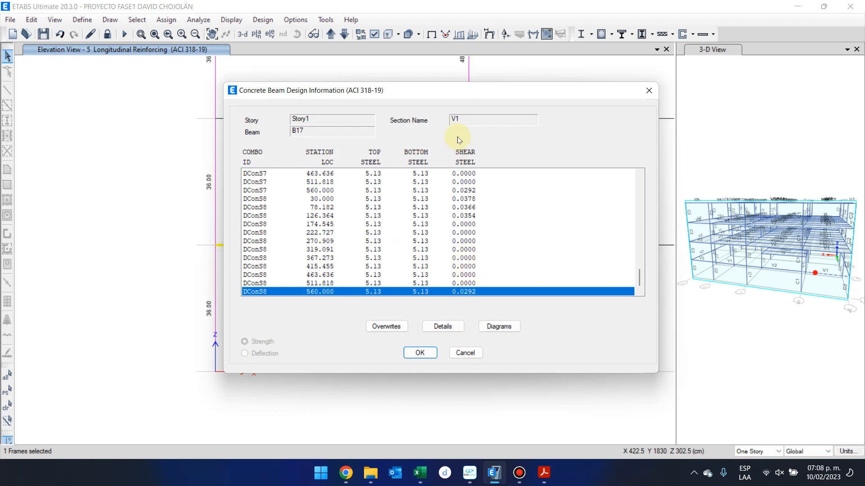
pyautogui.click(466, 124)
pyautogui.click(649, 91)
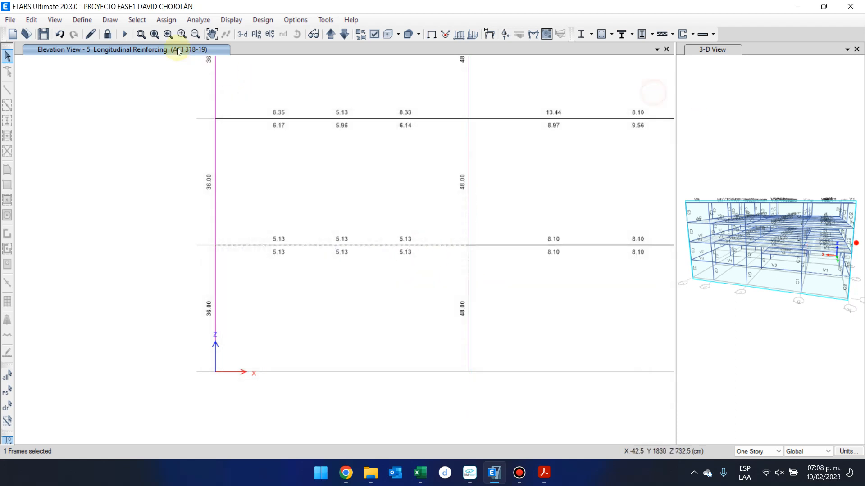
# Step: Open a blank Word document, capture the lower A–B bays of the ETABS reinforcing elevation, and paste the image into the document
pyautogui.click(321, 472)
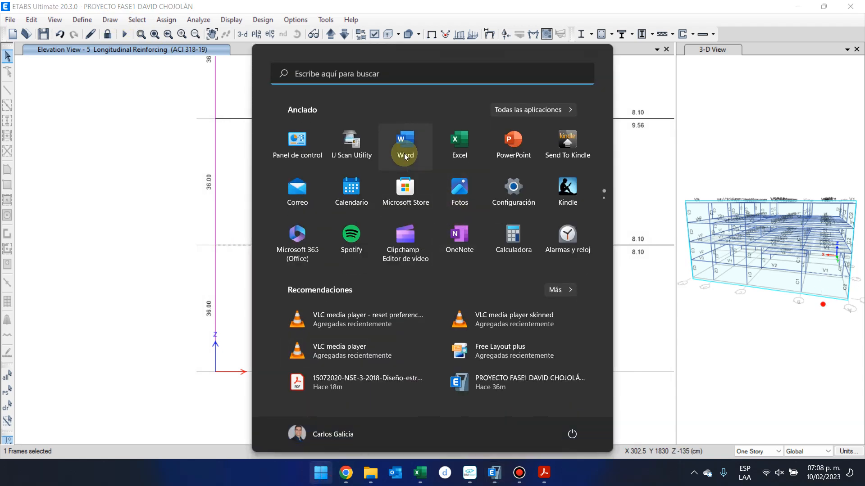
pyautogui.click(405, 153)
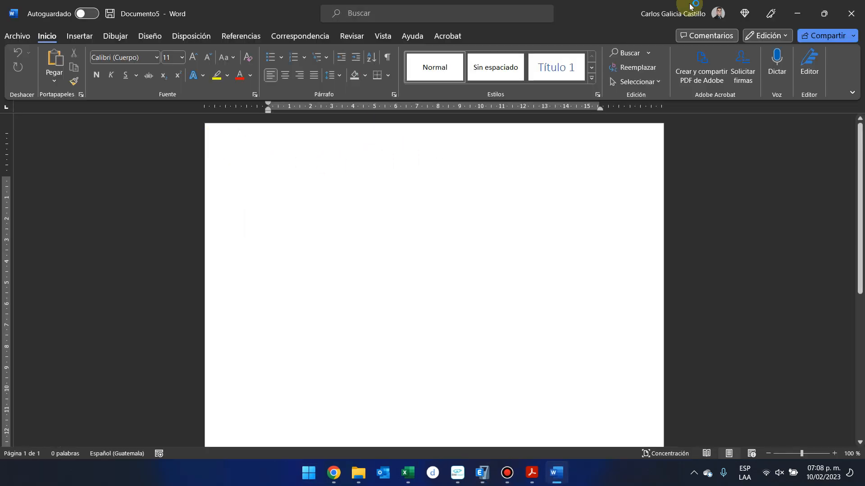
pyautogui.click(796, 10)
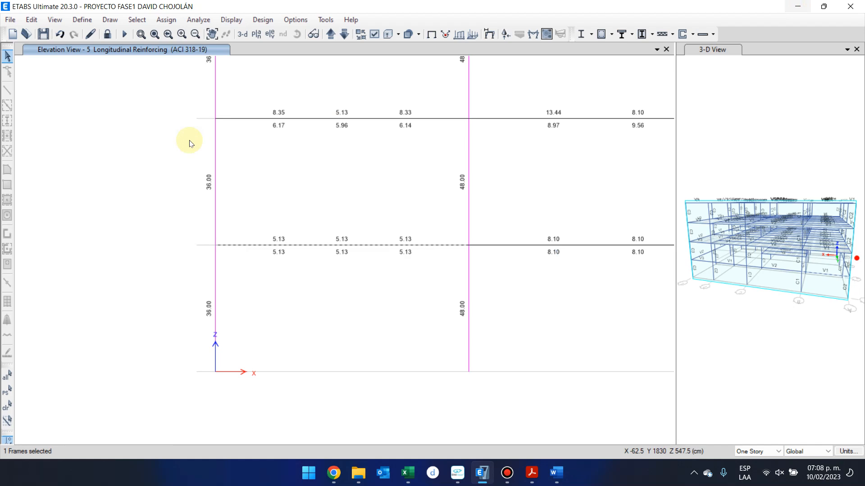
pyautogui.press('super+shift+s')
pyautogui.moveTo(131, 92); pyautogui.dragTo(564, 428)
pyautogui.click(556, 473)
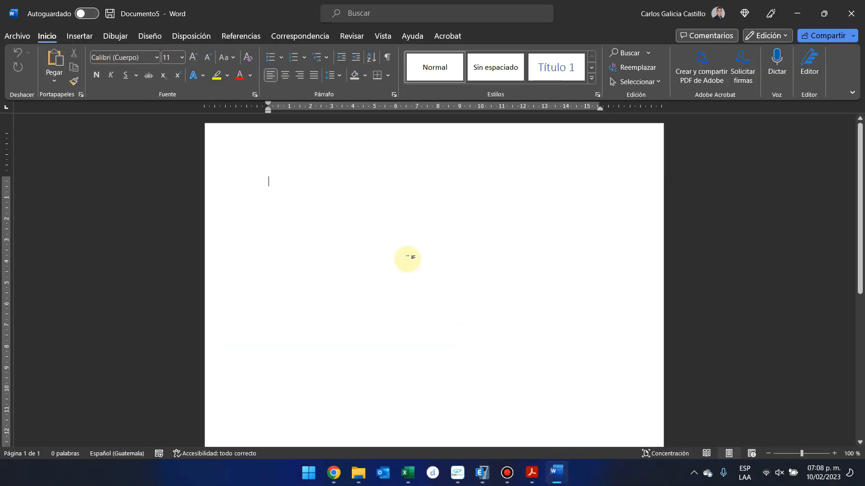
pyautogui.hotkey('ctrl', 'v')
# Step: Return to ETABS and display the frame section property data of section V1
pyautogui.click(796, 10)
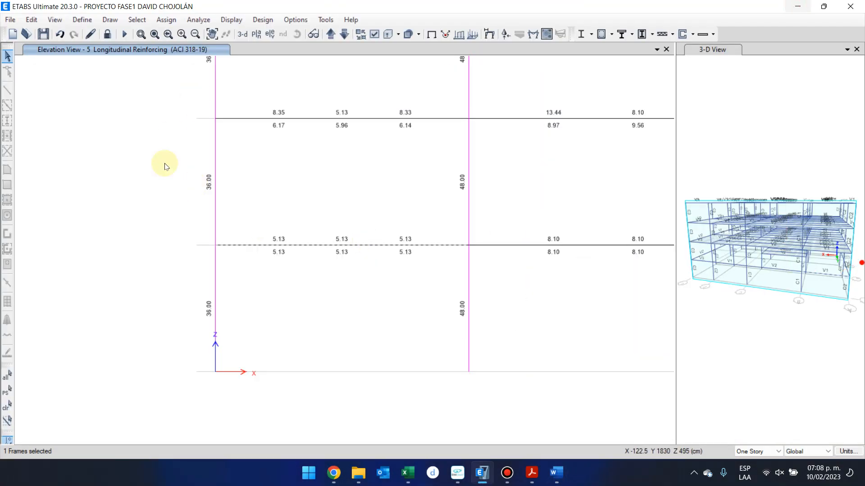
pyautogui.click(82, 20)
pyautogui.moveTo(102, 49)
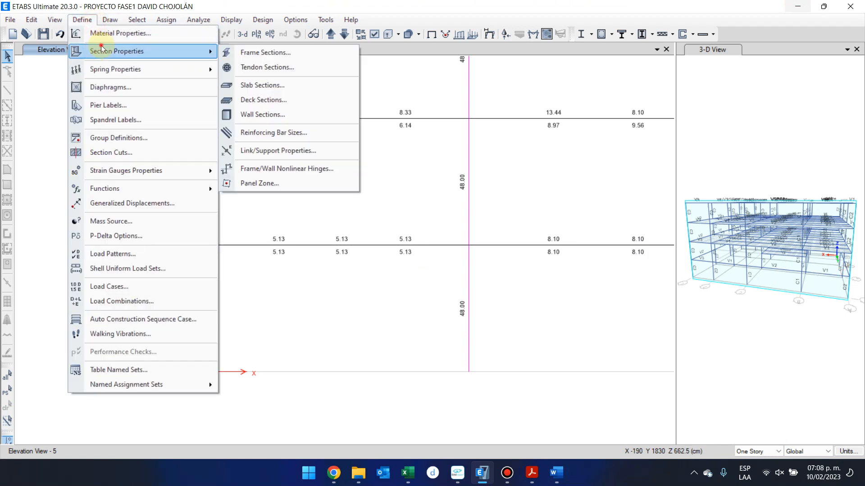
pyautogui.click(288, 52)
pyautogui.click(319, 224)
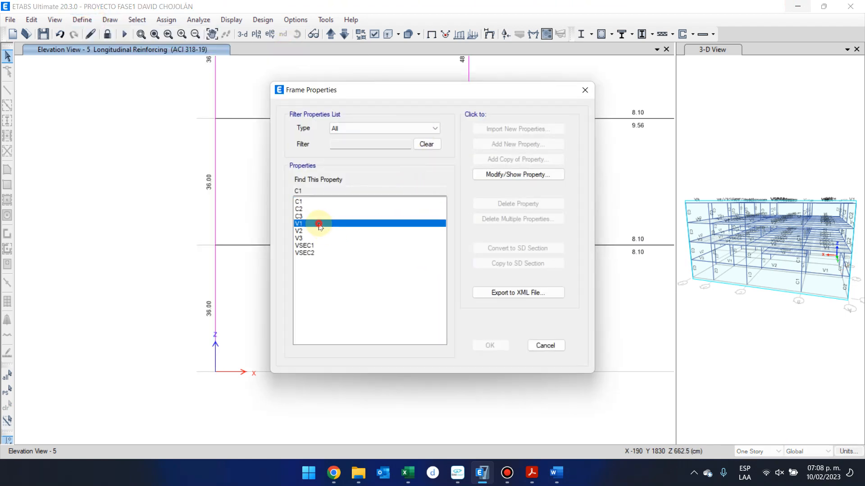
pyautogui.click(521, 174)
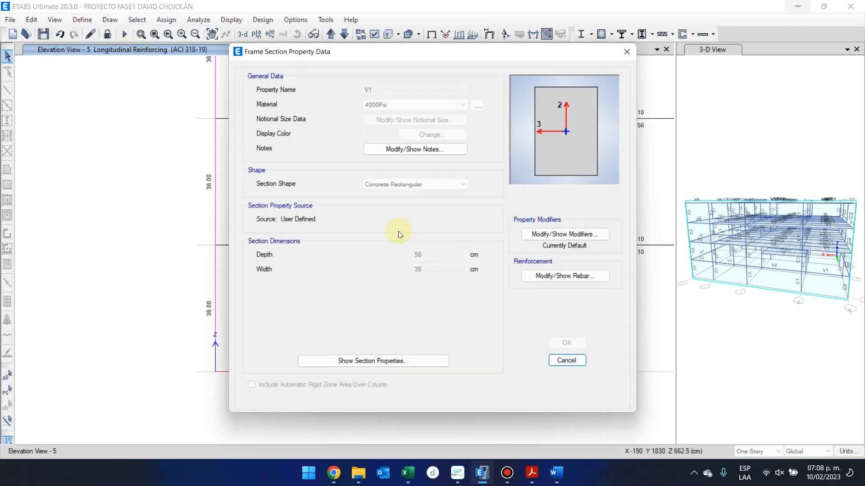
# Step: Capture the V1 section property data and, in the Word document, place the text cursor after the pasted elevation image
pyautogui.press('super+shift+s')
pyautogui.moveTo(241, 46); pyautogui.dragTo(619, 313)
pyautogui.click(556, 472)
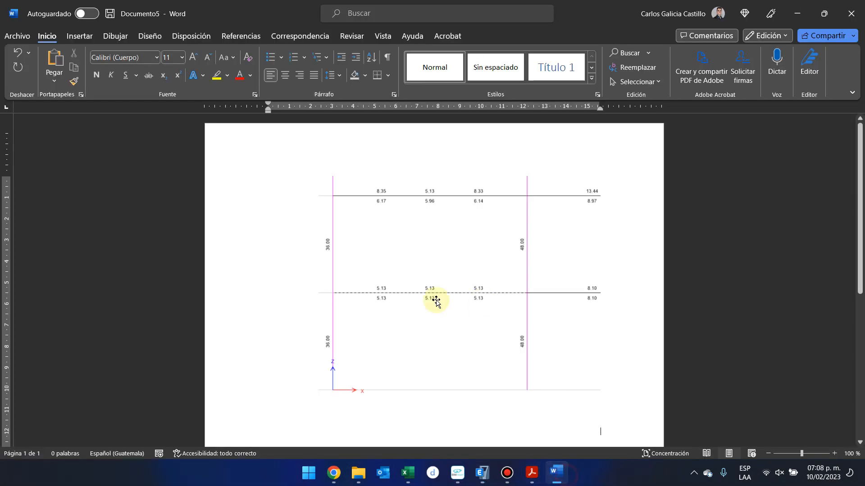
pyautogui.click(501, 392)
pyautogui.scroll(-3, 500, 392)
pyautogui.click(621, 323)
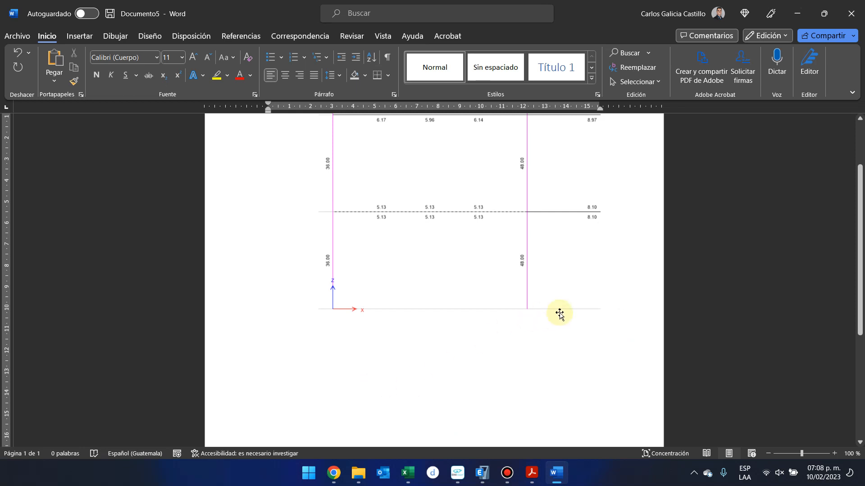
# Step: Handwrite "V - 1" in red ink below the dashed beam and add a curved arrow pointing up to it
pyautogui.click(123, 38)
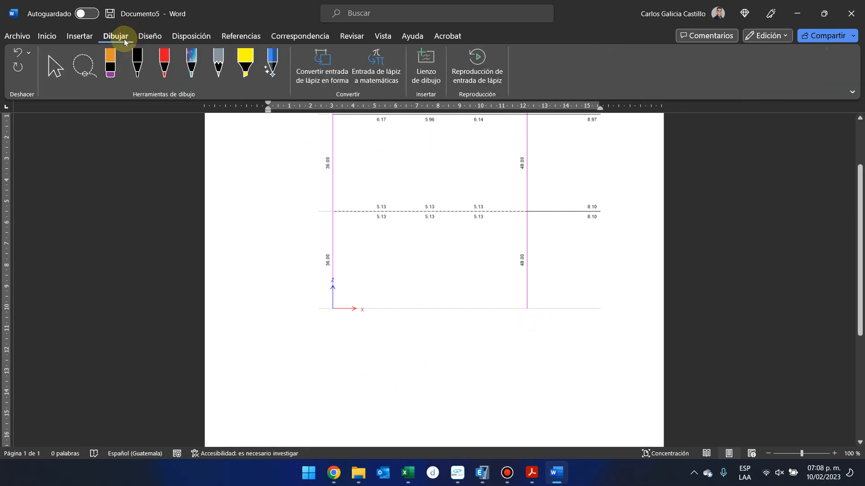
pyautogui.click(164, 65)
pyautogui.moveTo(392, 225)
pyautogui.mouseDown()
pyautogui.moveTo(450, 240)
pyautogui.moveTo(501, 221)
pyautogui.moveTo(499, 212)
pyautogui.mouseUp()
pyautogui.moveTo(496, 219); pyautogui.dragTo(503, 218)
pyautogui.click(358, 347)
pyautogui.click(641, 293)
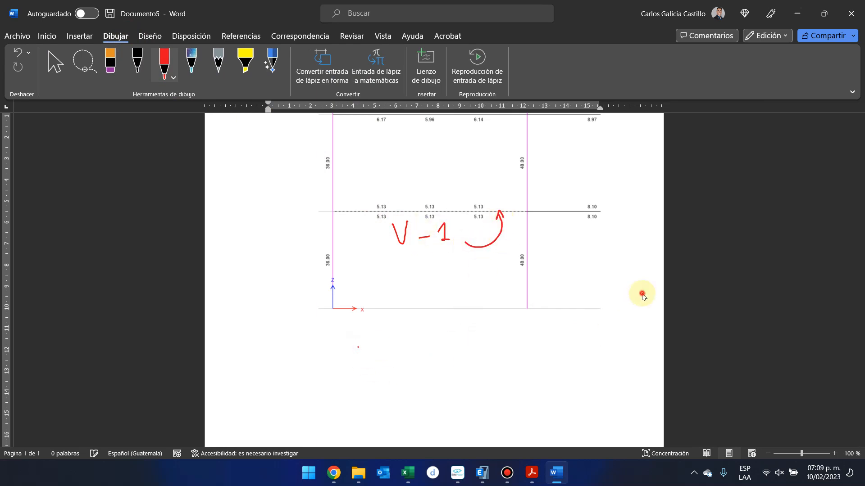
# Step: Paste the Frame Section Property Data screenshot below the elevation drawing and shrink it to about 10 cm wide
pyautogui.hotkey('ctrl', 'v')
pyautogui.click(495, 321)
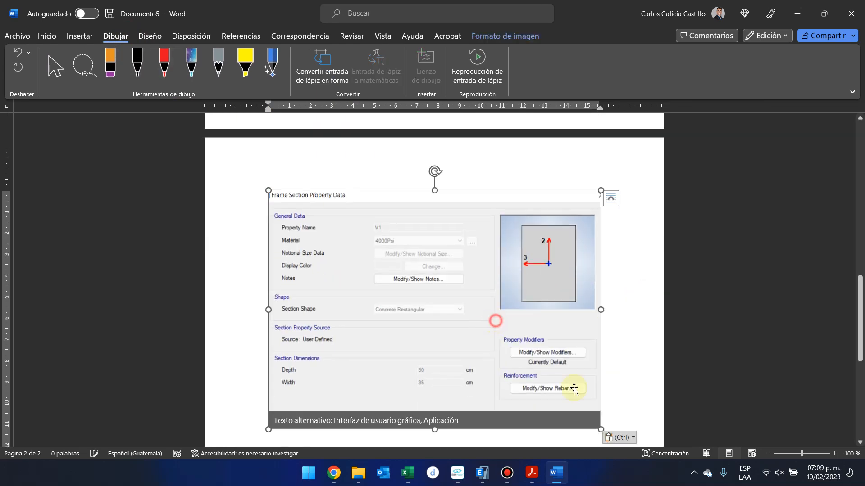
pyautogui.moveTo(600, 429); pyautogui.dragTo(481, 343)
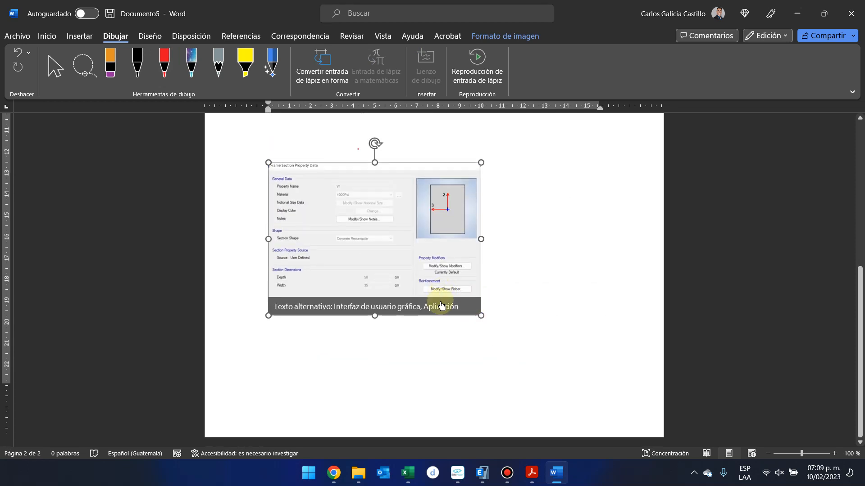
# Step: Crop the empty strip off the lower edge of the Frame Section Property Data picture
pyautogui.scroll(3, 441, 306)
pyautogui.rightClick(407, 367)
pyautogui.click(444, 389)
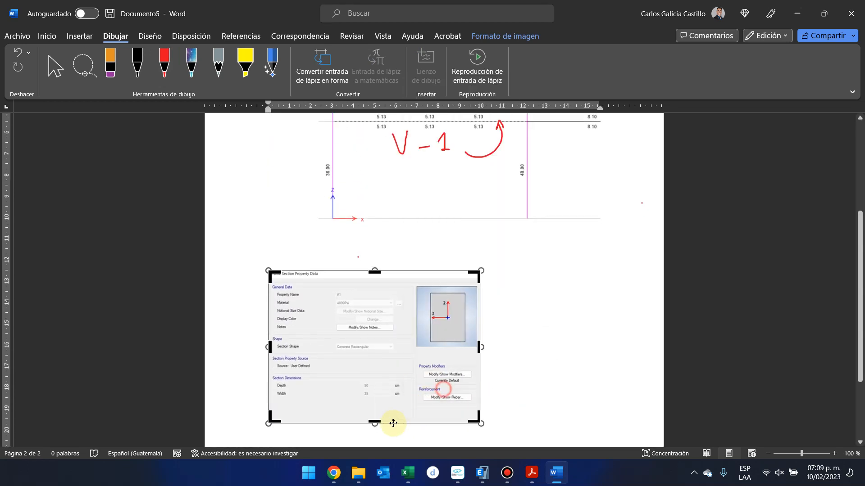
pyautogui.moveTo(374, 423); pyautogui.dragTo(402, 404)
pyautogui.click(618, 336)
# Step: Center the cropped section property picture horizontally on the page
pyautogui.click(434, 335)
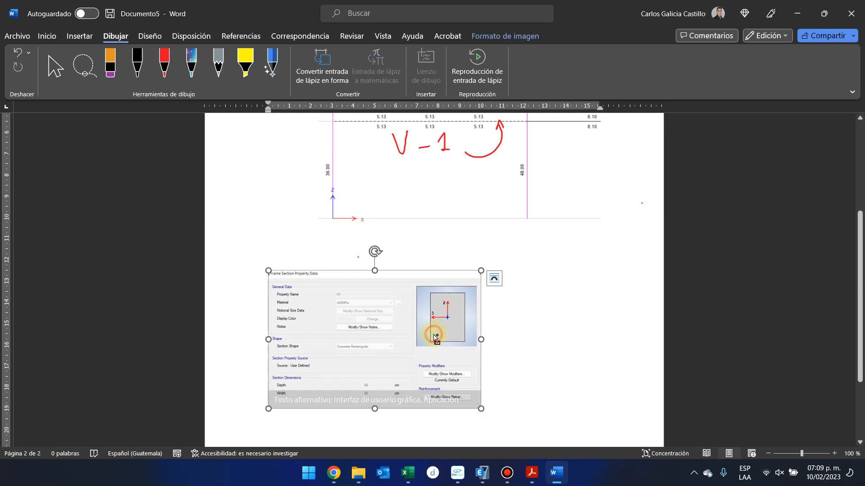
pyautogui.hotkey('ctrl', 't')
pyautogui.click(636, 309)
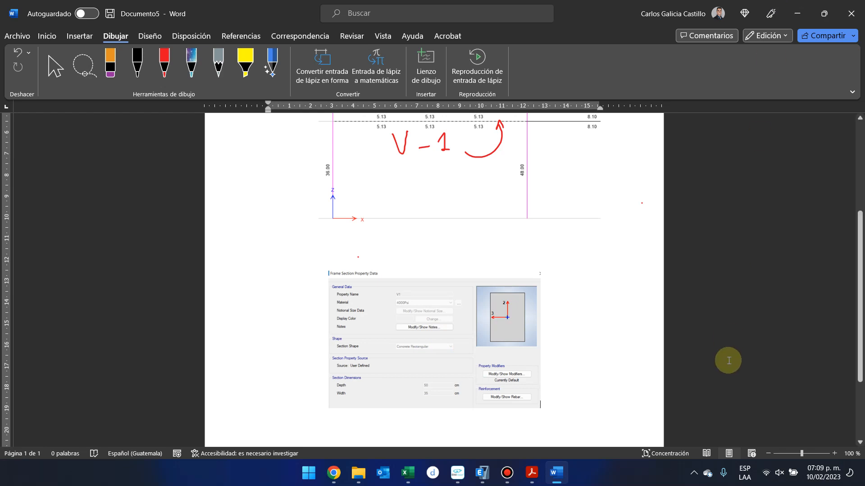
# Step: Switch to ETABS and dismiss the open frame section property dialogs without changes
pyautogui.click(520, 476)
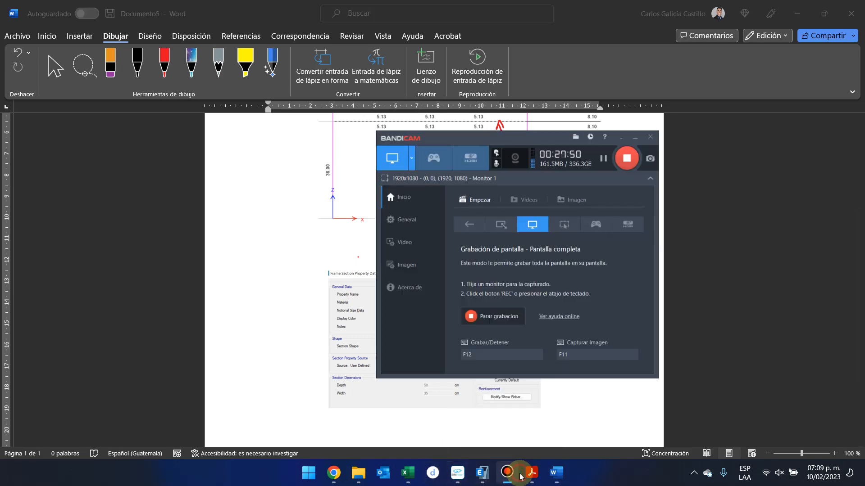
pyautogui.click(520, 476)
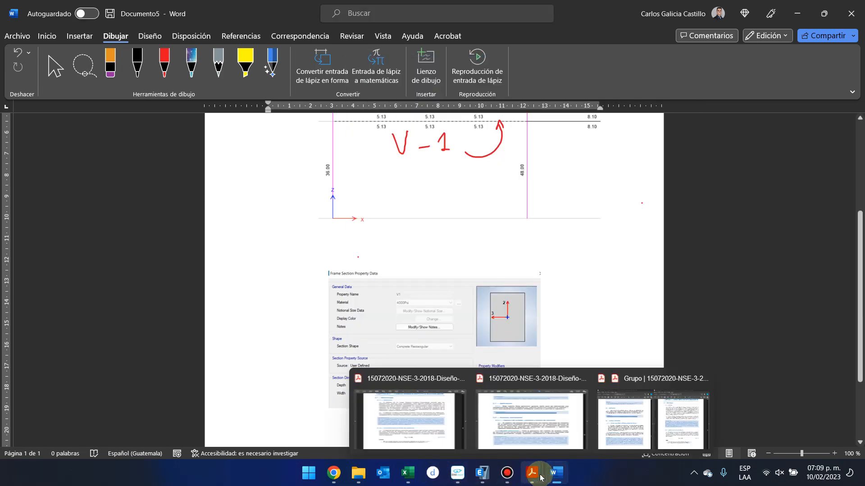
pyautogui.click(482, 475)
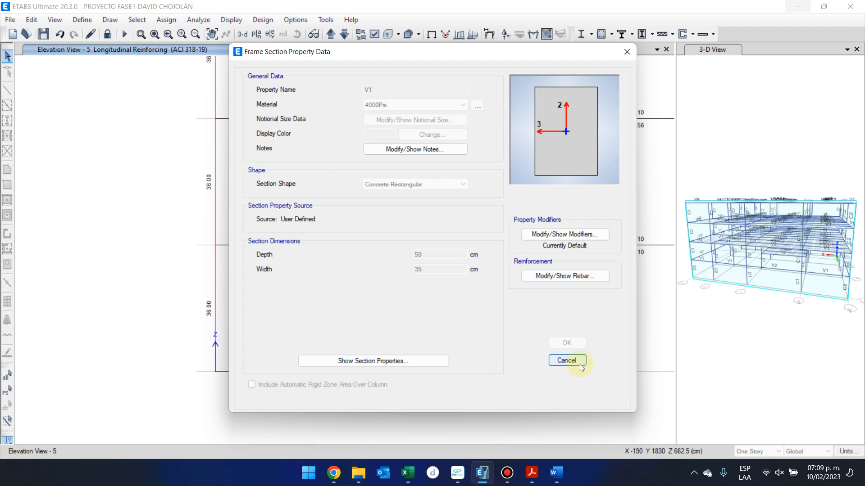
pyautogui.click(564, 360)
pyautogui.click(550, 342)
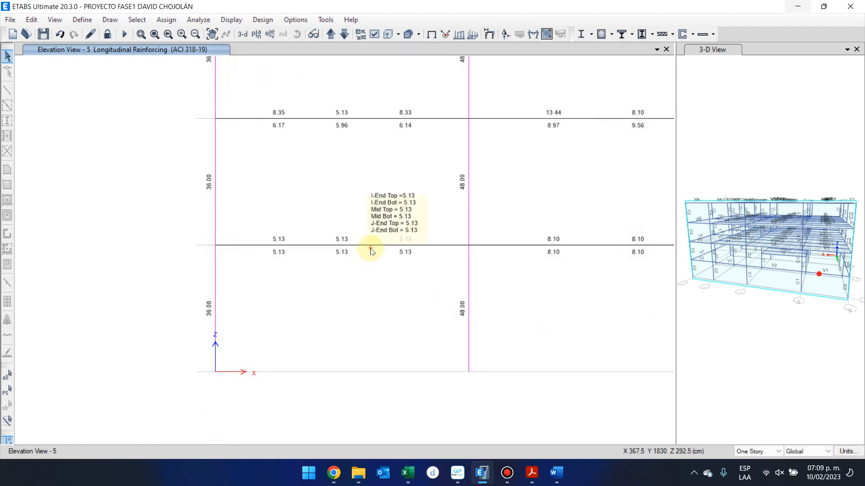
# Step: Open the concrete design information of the lowest-level V1 beam in the first bay and view its diagrams report
pyautogui.rightClick(370, 250)
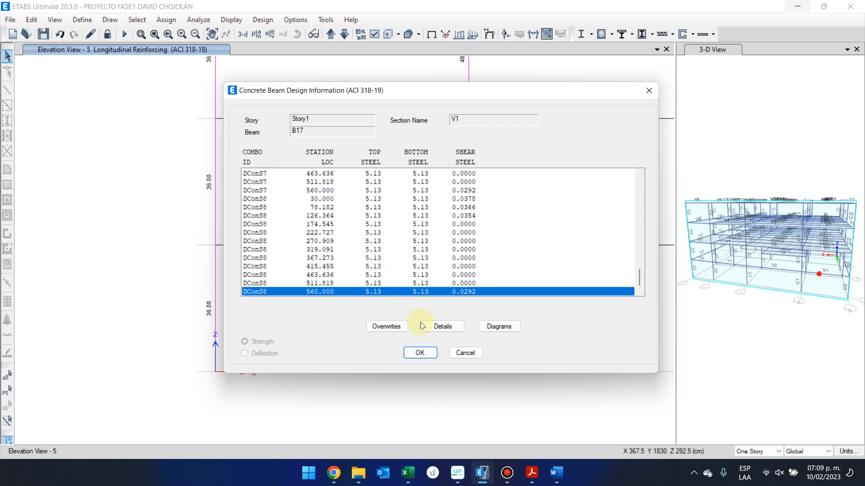
pyautogui.click(498, 327)
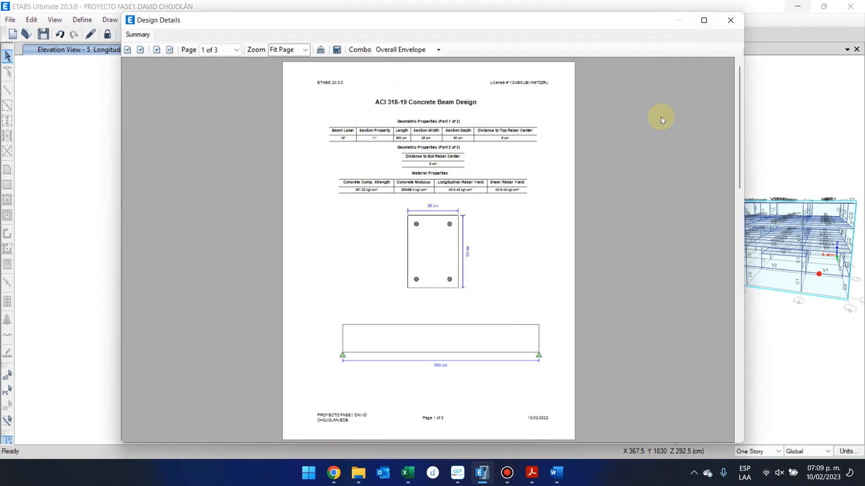
pyautogui.click(736, 25)
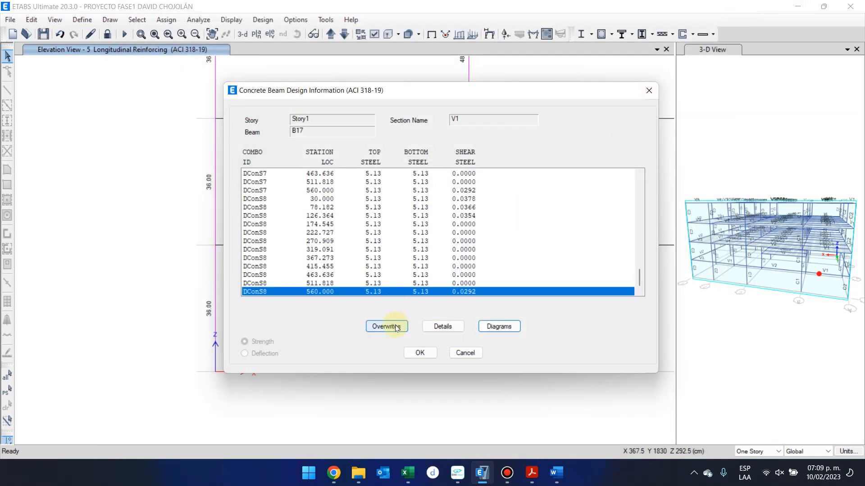
# Step: Examine the beam's design overwrites for torsion, major unbraced length ratio and current design section, then leave them without changes
pyautogui.click(386, 327)
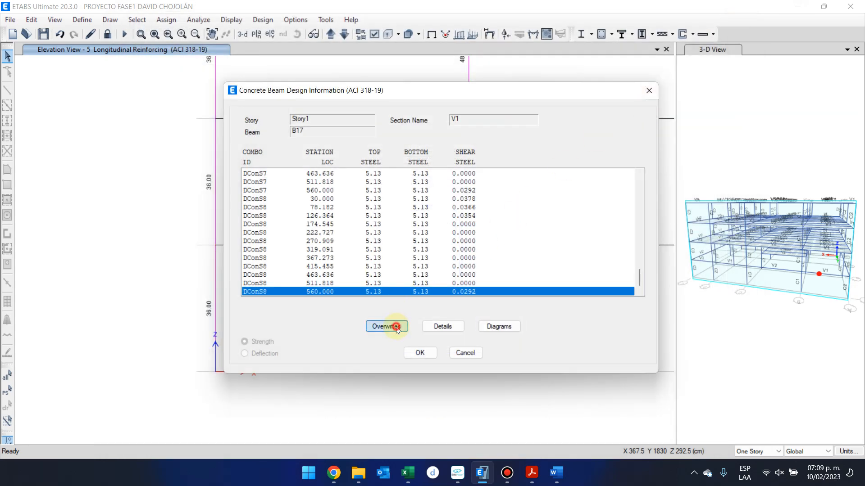
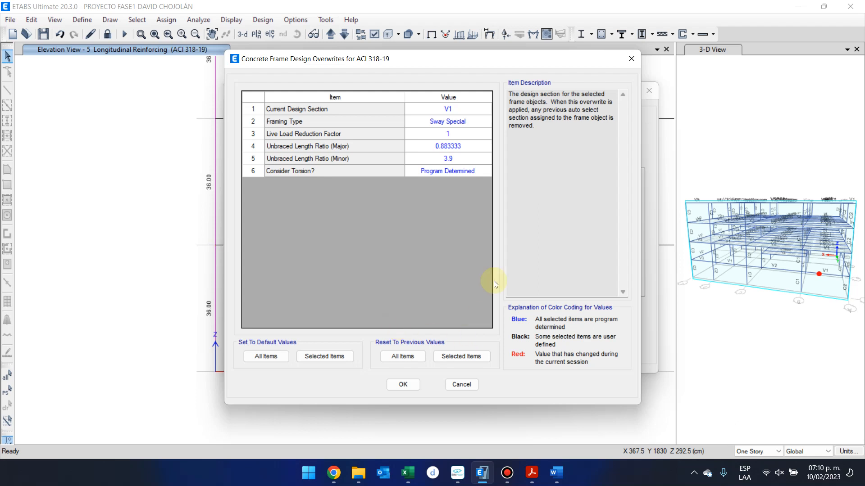
pyautogui.click(358, 174)
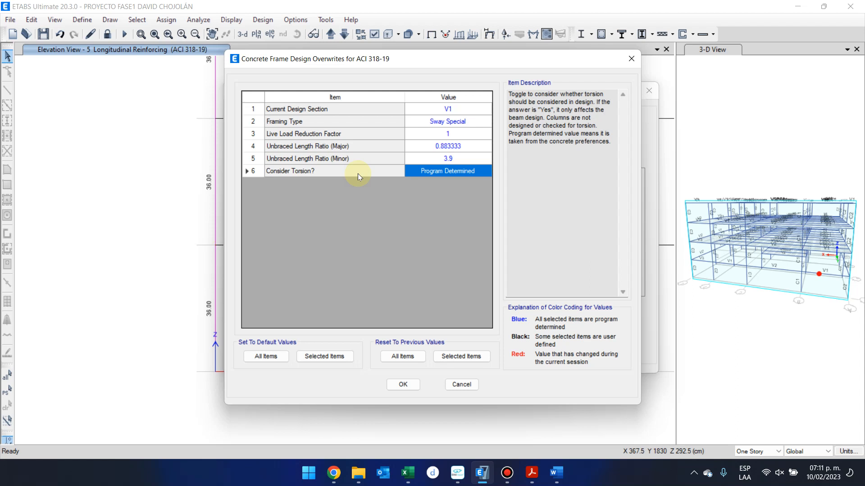
pyautogui.click(441, 171)
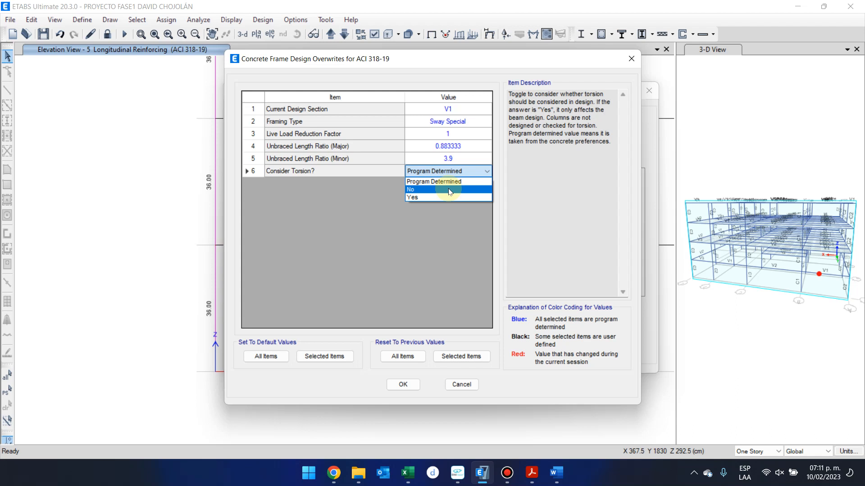
pyautogui.click(485, 175)
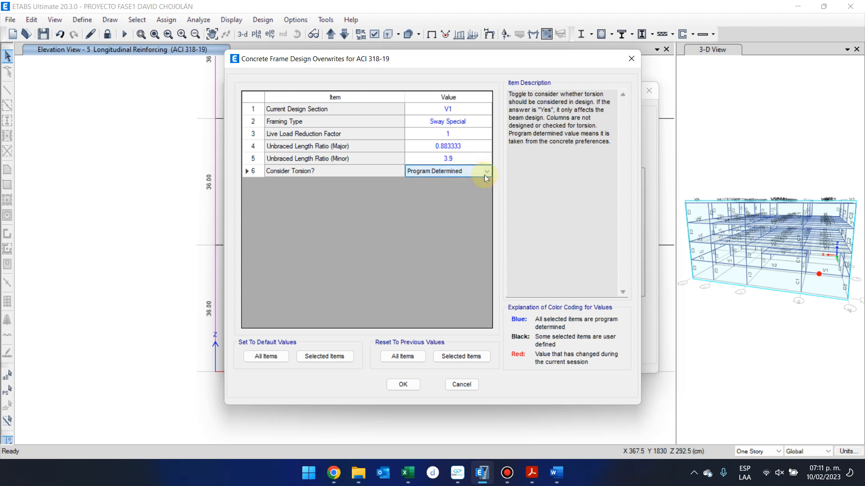
pyautogui.click(384, 149)
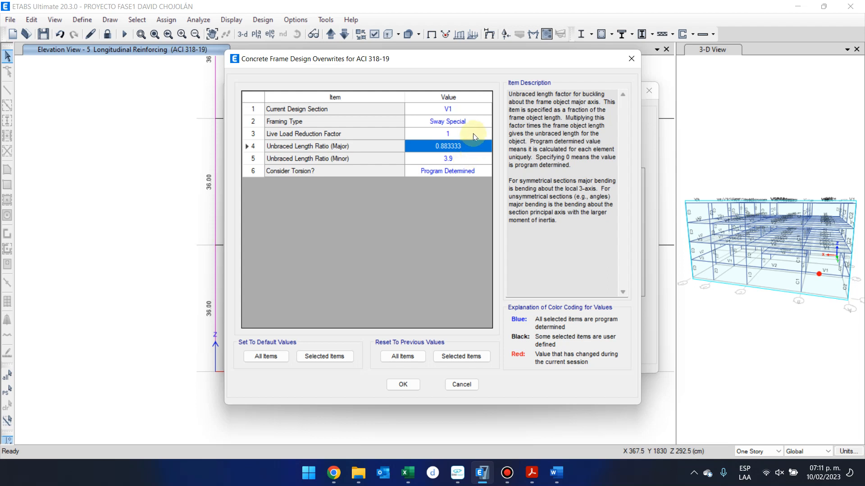
pyautogui.click(484, 111)
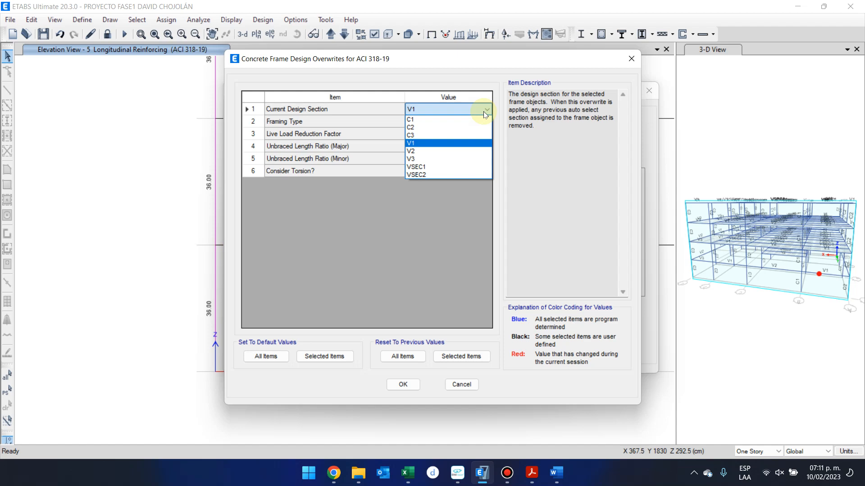
pyautogui.click(480, 379)
pyautogui.click(463, 384)
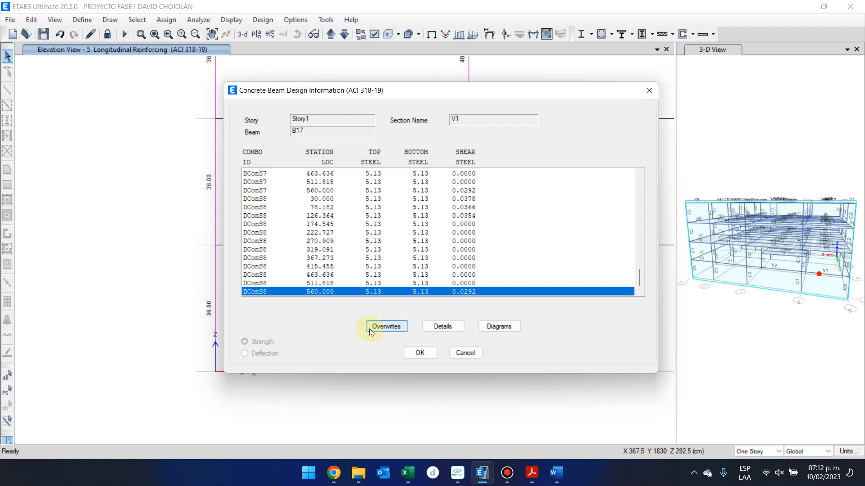
# Step: Open the beam's design details report full screen and review its element details, section and material properties
pyautogui.click(460, 331)
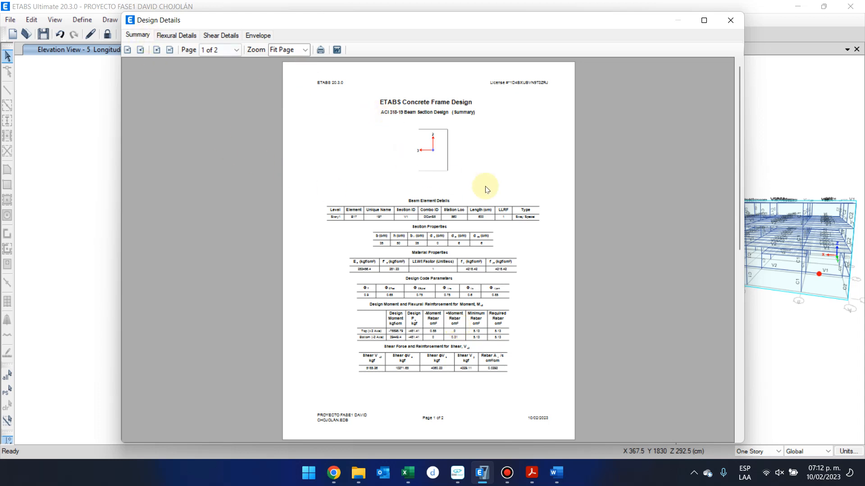
pyautogui.click(704, 20)
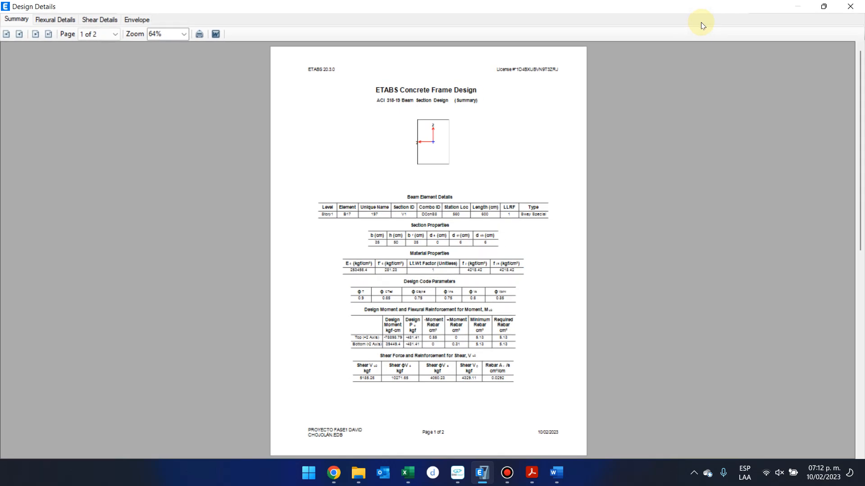
pyautogui.keyDown('ctrl'); pyautogui.scroll(1, 443, 242); pyautogui.keyUp('ctrl')
pyautogui.keyDown('ctrl'); pyautogui.scroll(1, 442, 242); pyautogui.keyUp('ctrl')
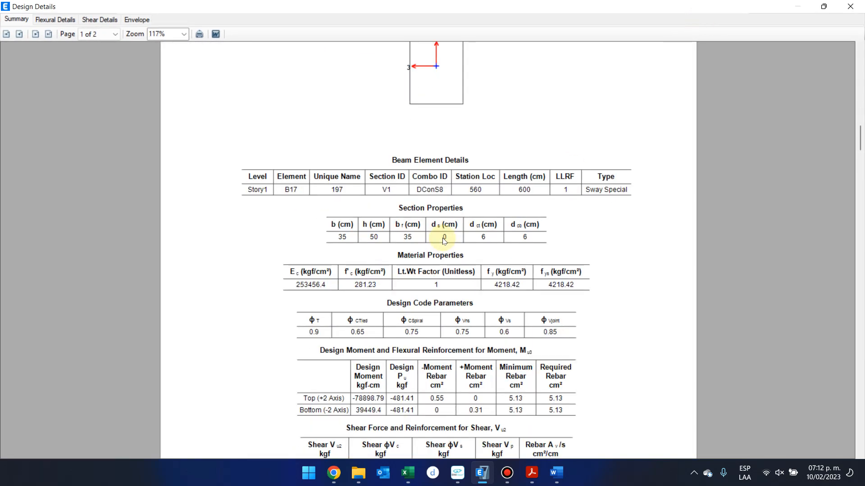
pyautogui.scroll(2, 442, 242)
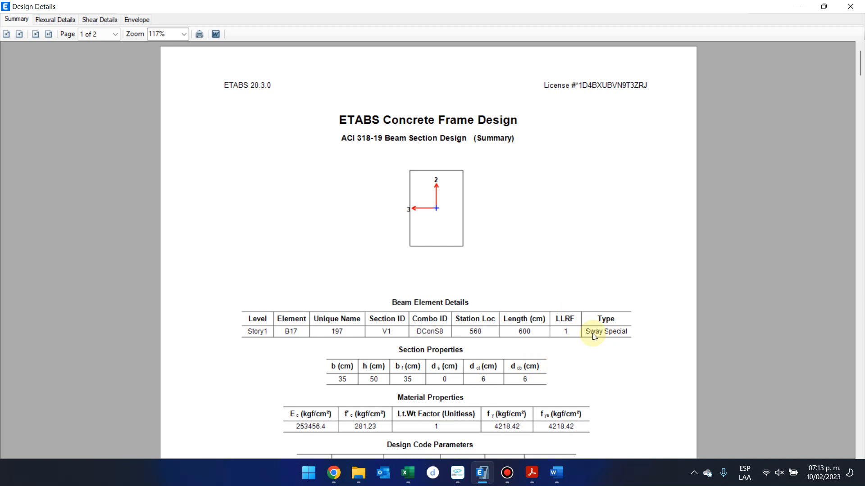
pyautogui.scroll(-3, 397, 352)
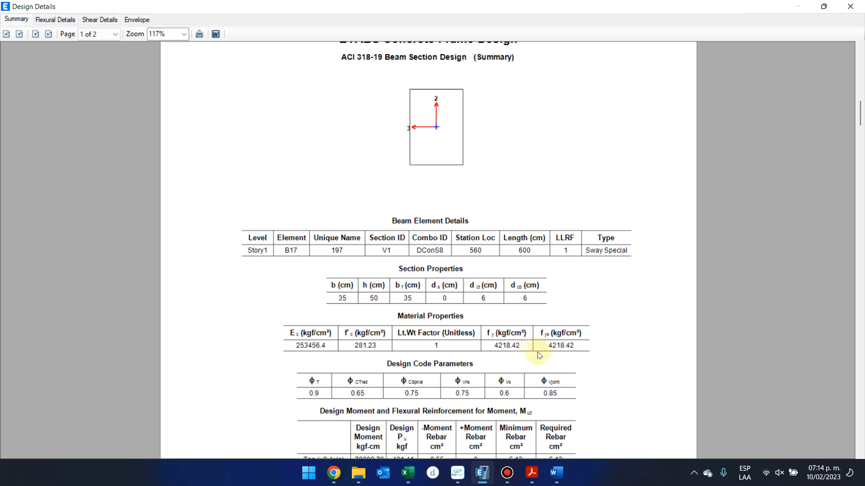
# Step: Examine the flexural and shear reinforcement tables in the beam's design summary at an enlarged scale
pyautogui.scroll(-9, 532, 347)
pyautogui.scroll(6, 533, 349)
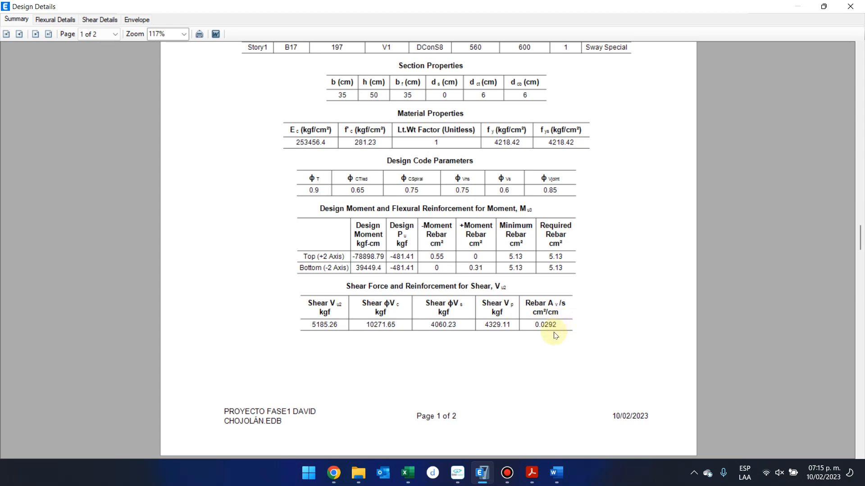
pyautogui.keyDown('ctrl'); pyautogui.scroll(3, 555, 335); pyautogui.keyUp('ctrl')
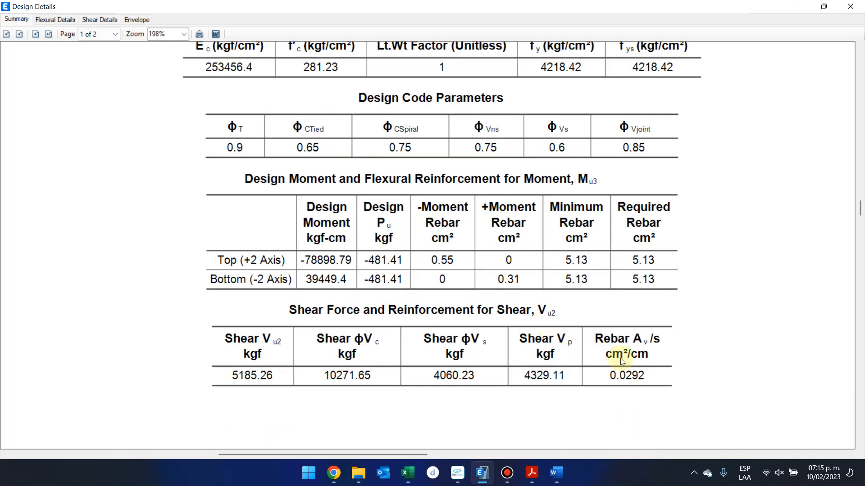
pyautogui.keyDown('ctrl'); pyautogui.scroll(1, 687, 282); pyautogui.keyUp('ctrl')
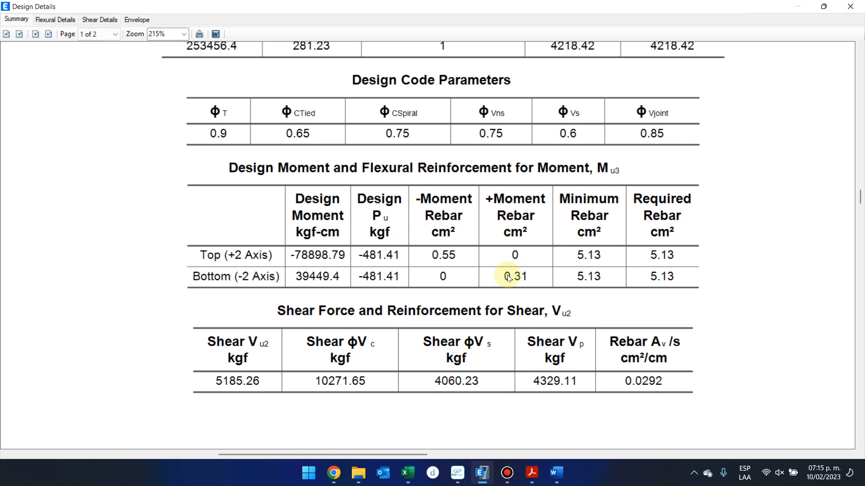
# Step: Export the beam design summary as the Word document Obj.Docx in the Escritorio folder, and show the desktop
pyautogui.click(216, 34)
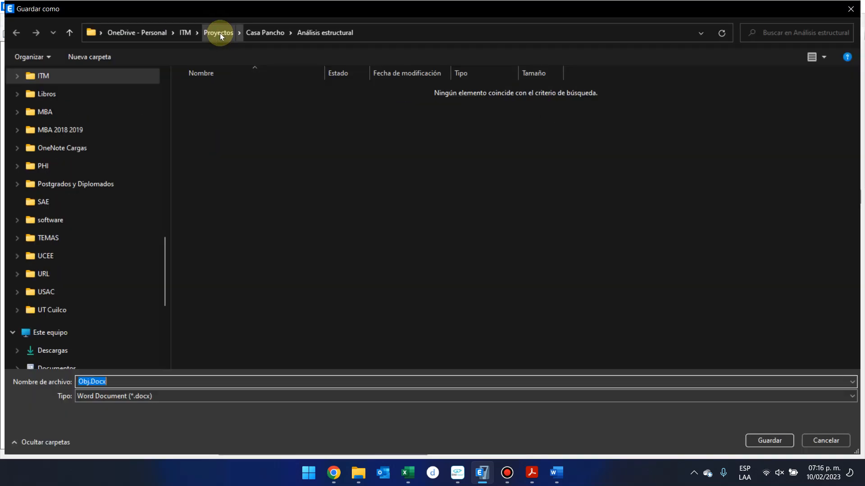
pyautogui.scroll(5, 78, 166)
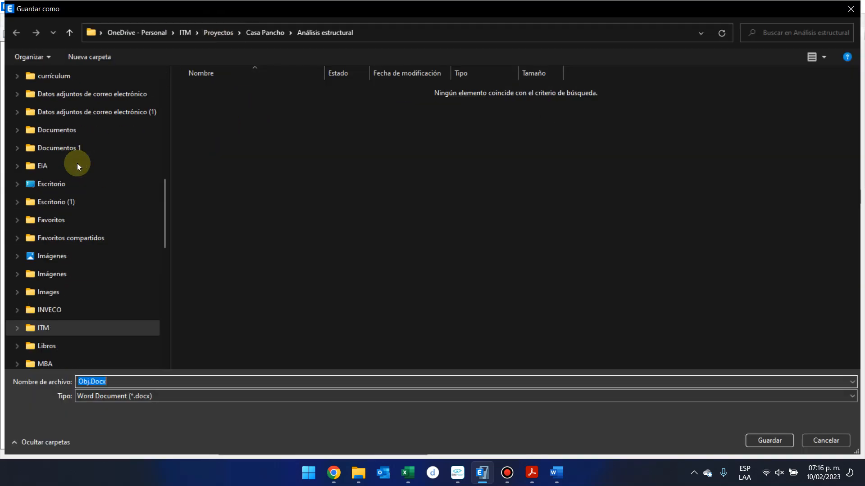
pyautogui.scroll(1, 77, 163)
pyautogui.click(100, 221)
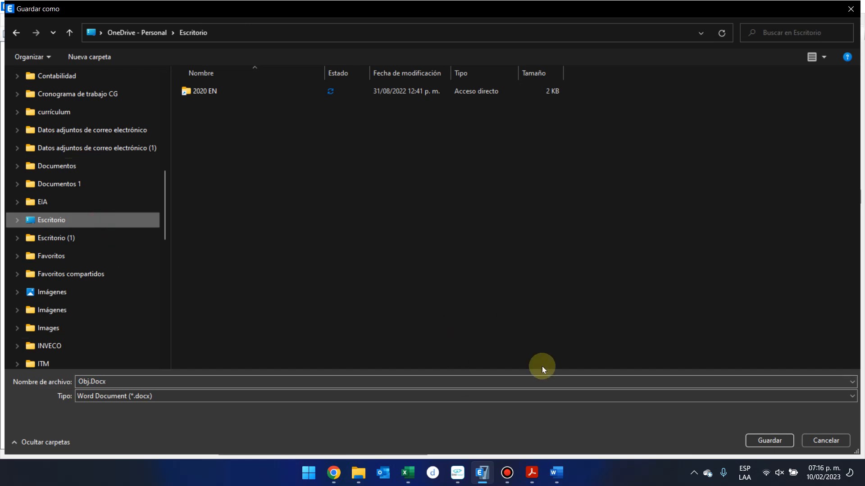
pyautogui.click(781, 444)
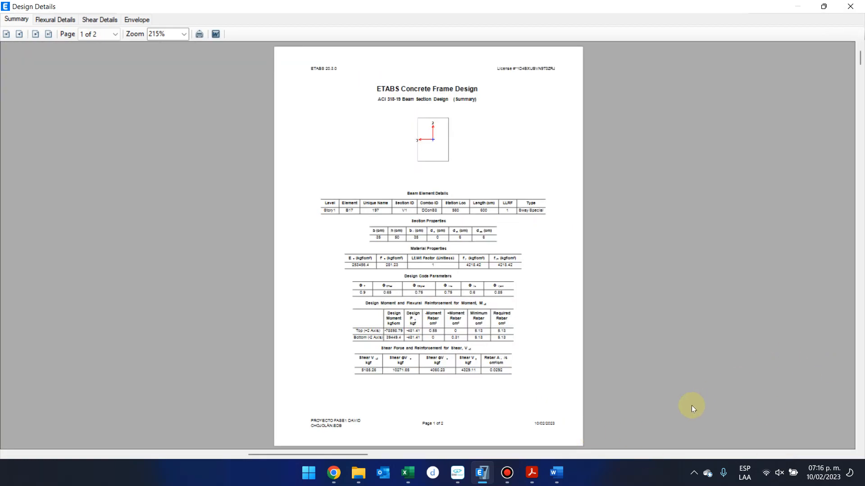
pyautogui.click(862, 484)
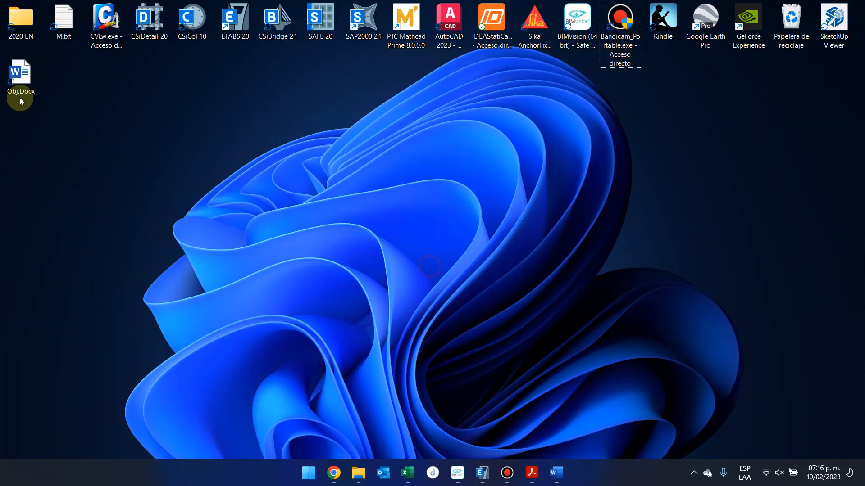
# Step: Open the exported Obj.Docx report in Word and examine the negative and positive moment rebar columns of the flexural reinforcement table
pyautogui.click(560, 471)
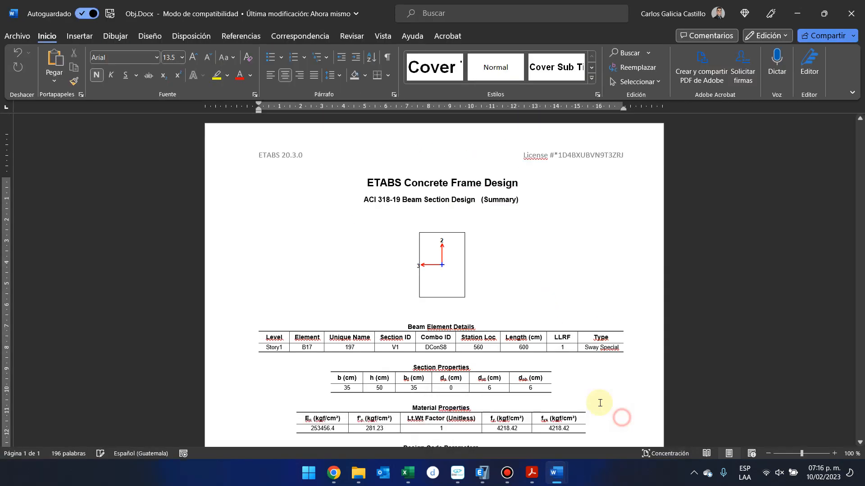
pyautogui.scroll(-6, 546, 326)
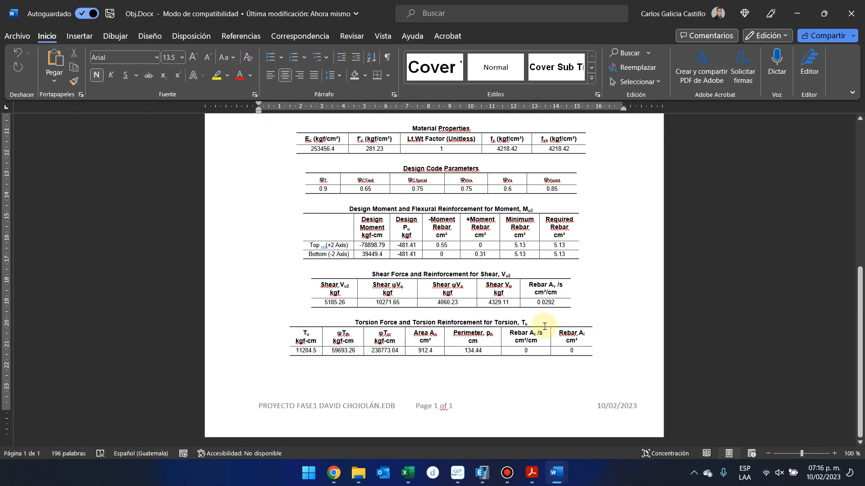
pyautogui.keyDown('ctrl'); pyautogui.scroll(7, 544, 326); pyautogui.keyUp('ctrl')
pyautogui.click(459, 339)
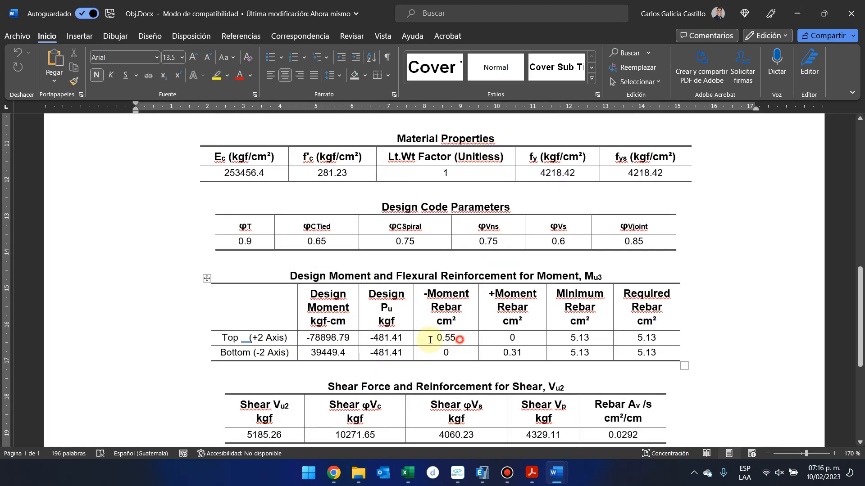
pyautogui.doubleClick(445, 338)
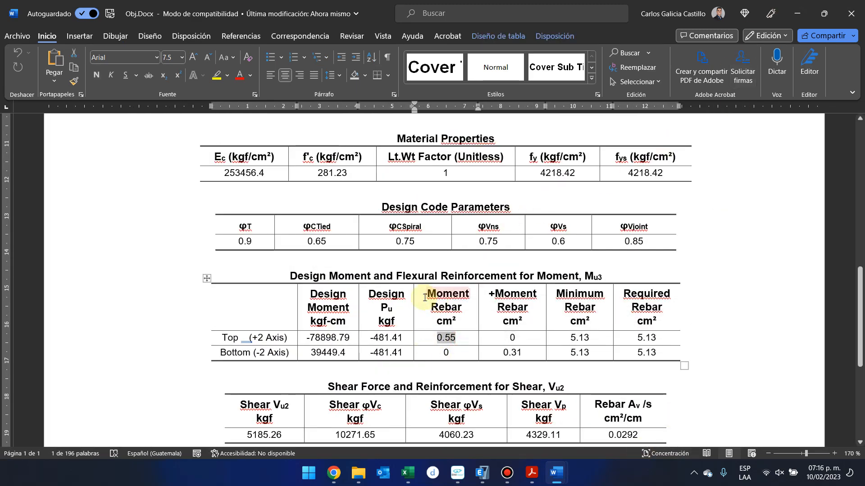
pyautogui.moveTo(424, 297); pyautogui.dragTo(482, 326)
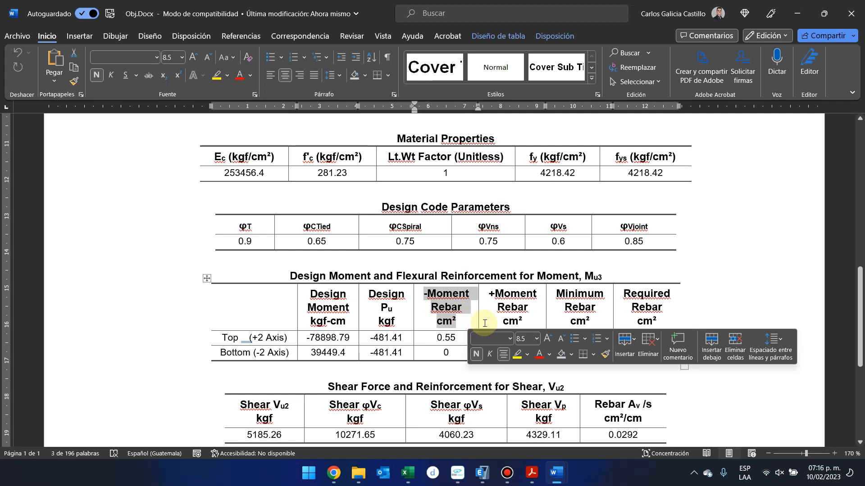
pyautogui.moveTo(489, 292); pyautogui.dragTo(524, 326)
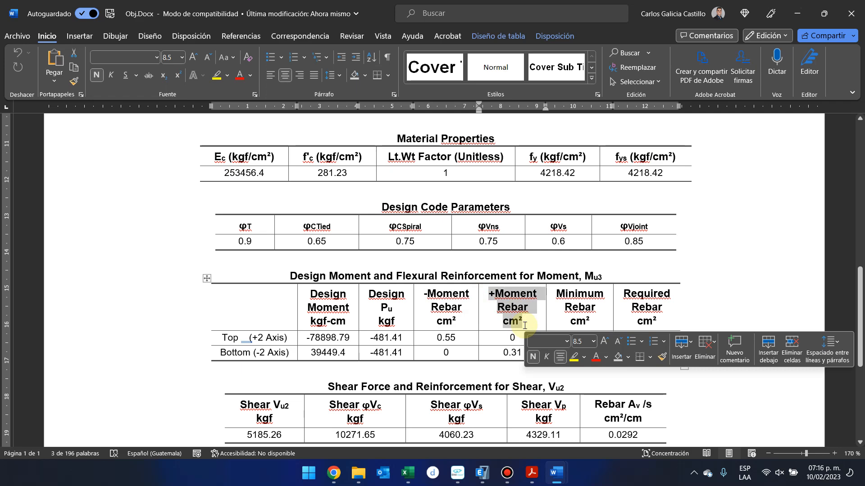
# Step: Switch to ETABS, close the beam's design details and widen the 3-D view to about half of the workspace
pyautogui.moveTo(482, 473)
pyautogui.click(435, 374)
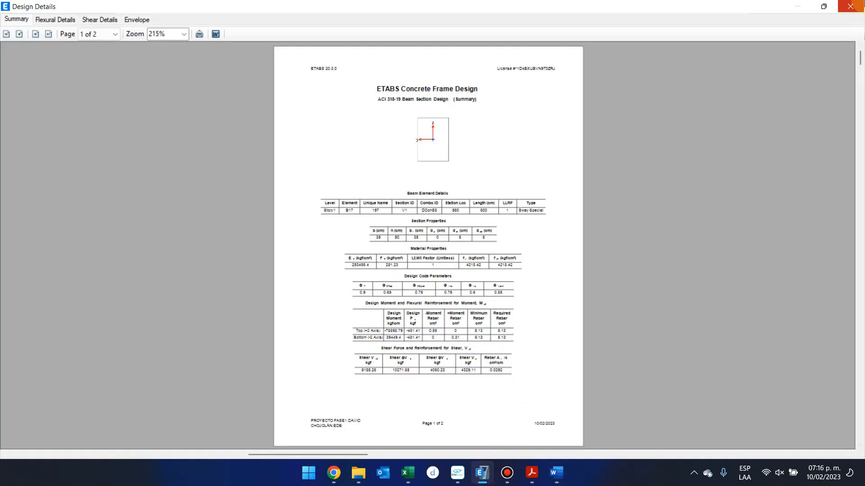
pyautogui.click(850, 6)
pyautogui.click(458, 353)
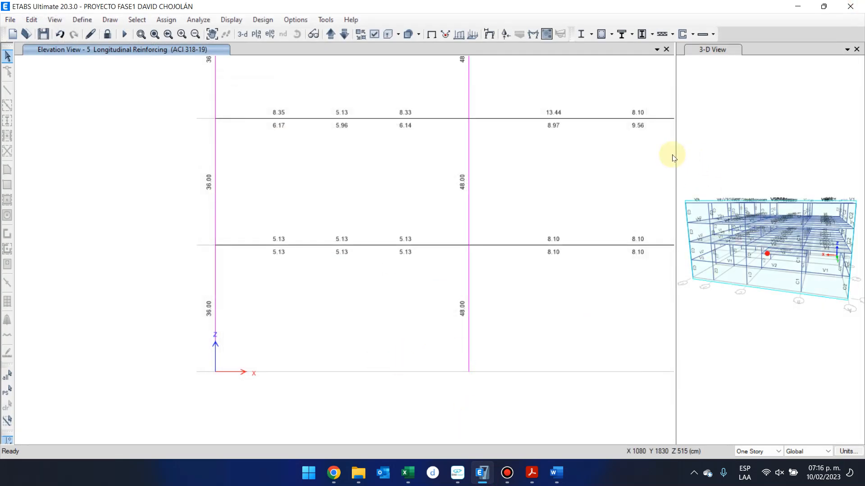
pyautogui.moveTo(673, 157); pyautogui.dragTo(396, 186)
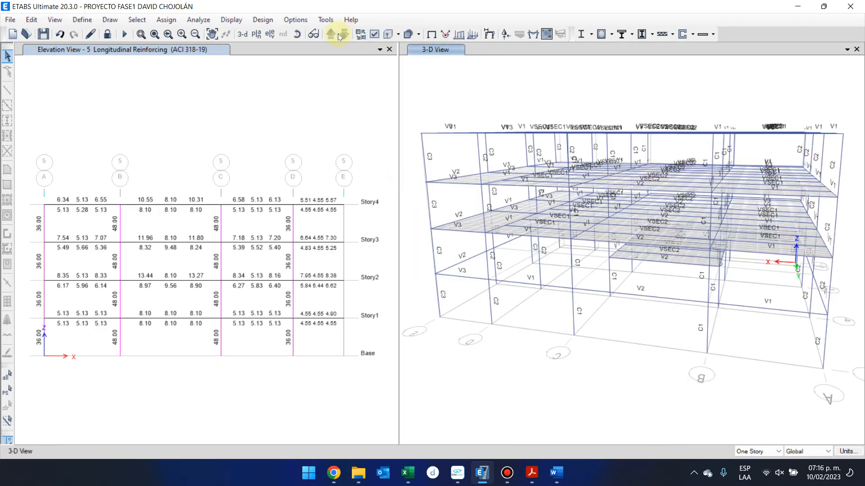
# Step: Replace the 3-D view with elevation 5, and leave the Story1 V1 beam between grids A and B unselected
pyautogui.click(270, 33)
pyautogui.click(354, 240)
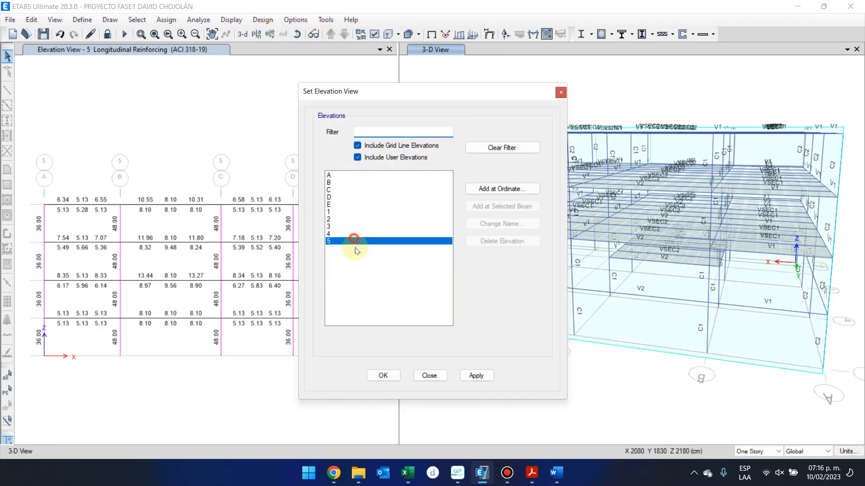
pyautogui.click(383, 375)
pyautogui.moveTo(496, 318); pyautogui.dragTo(452, 355)
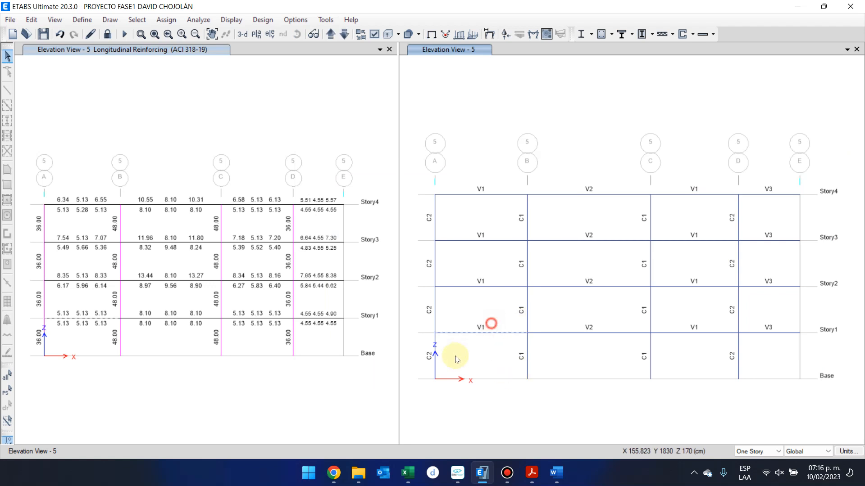
pyautogui.click(94, 320)
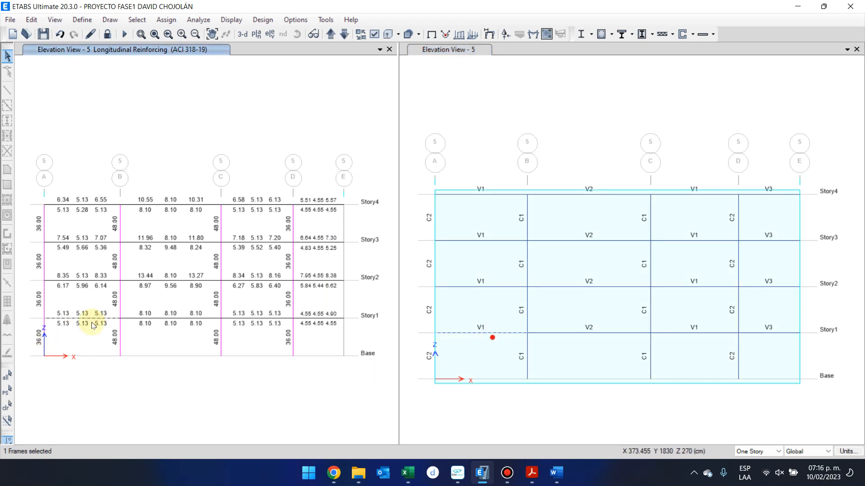
pyautogui.click(455, 139)
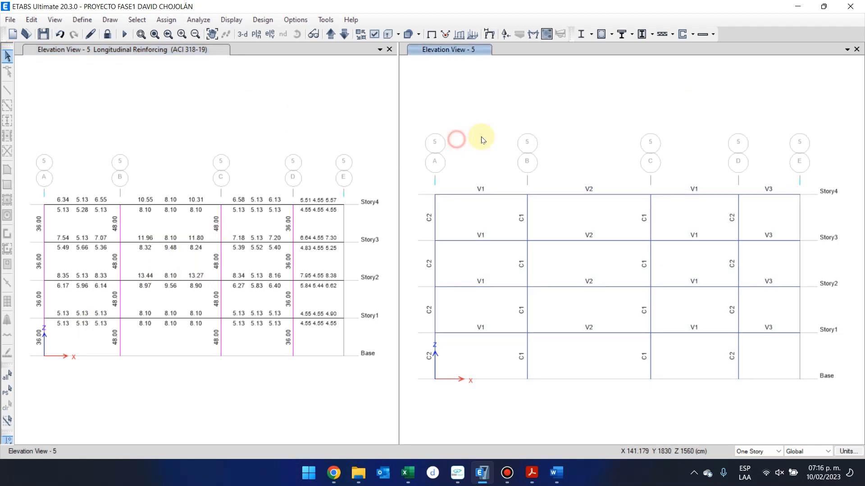
# Step: Display the filled Moment 3-3 diagram for combo DConS8 on the frames of the elevation 5 view showing section names
pyautogui.click(536, 35)
pyautogui.click(533, 34)
pyautogui.click(420, 129)
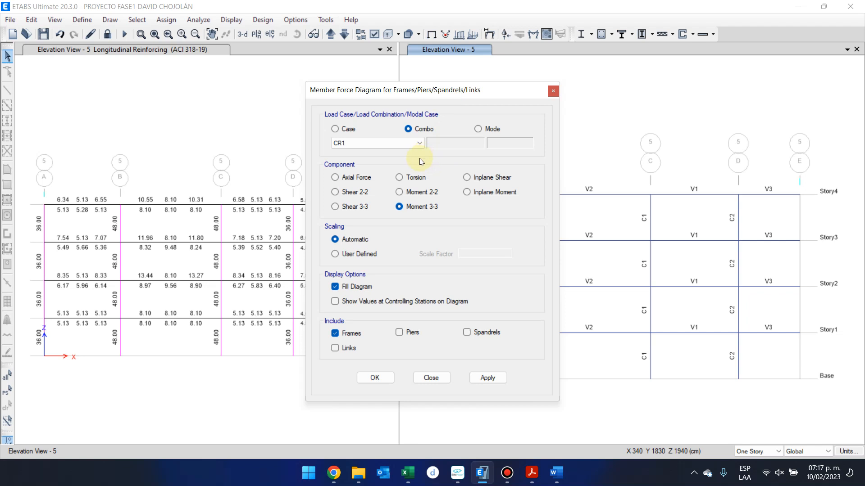
pyautogui.click(388, 144)
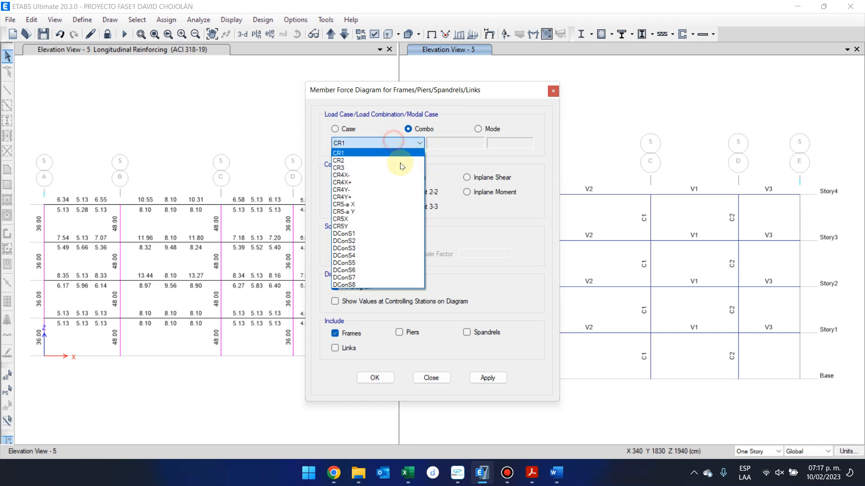
pyautogui.click(410, 286)
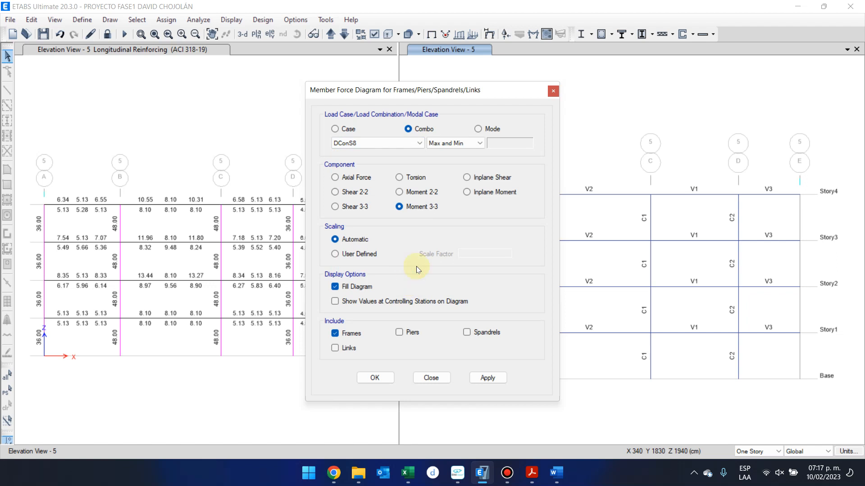
pyautogui.moveTo(462, 95); pyautogui.dragTo(312, 79)
pyautogui.click(229, 364)
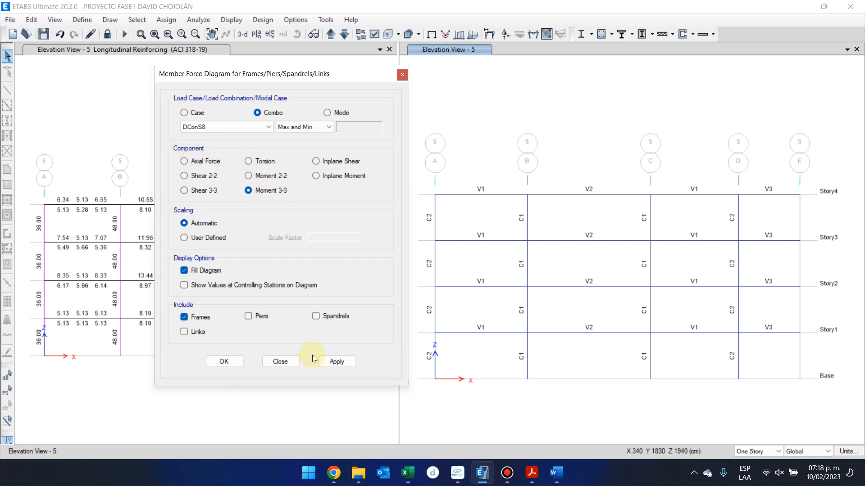
pyautogui.click(339, 362)
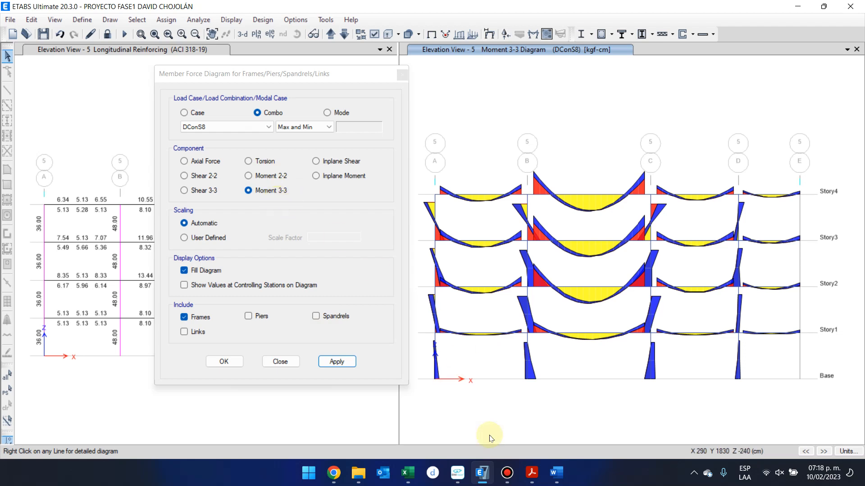
# Step: Examine the V1 section dimensions and local axes 2 and 3 in the Word document Documento5, and return to ETABS
pyautogui.moveTo(557, 472)
pyautogui.click(548, 424)
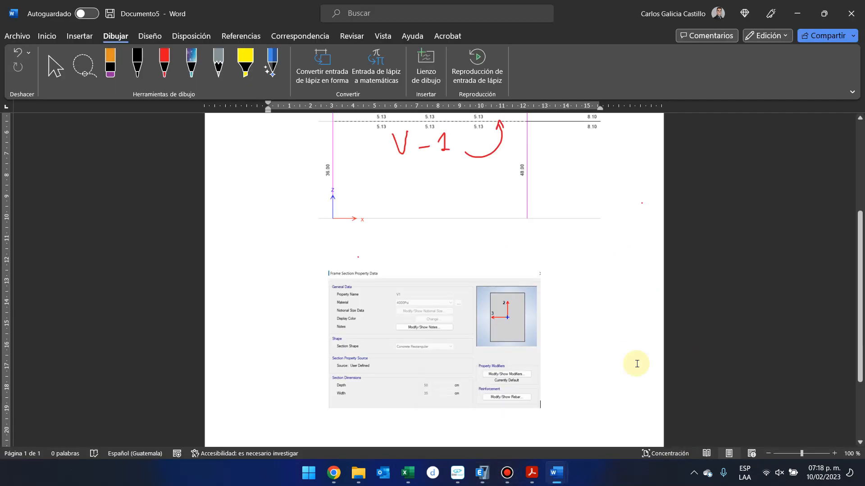
pyautogui.keyDown('ctrl'); pyautogui.scroll(6, 522, 334); pyautogui.keyUp('ctrl')
pyautogui.scroll(-3, 563, 362)
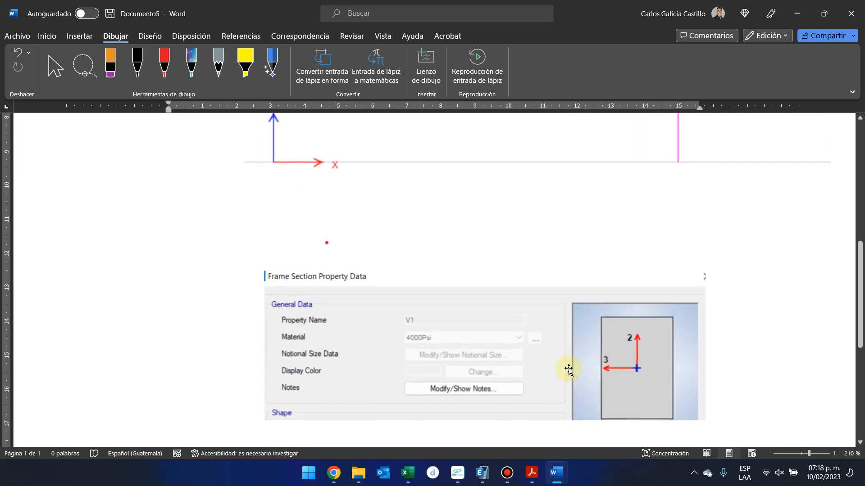
pyautogui.keyDown('ctrl'); pyautogui.scroll(5, 567, 366); pyautogui.keyUp('ctrl')
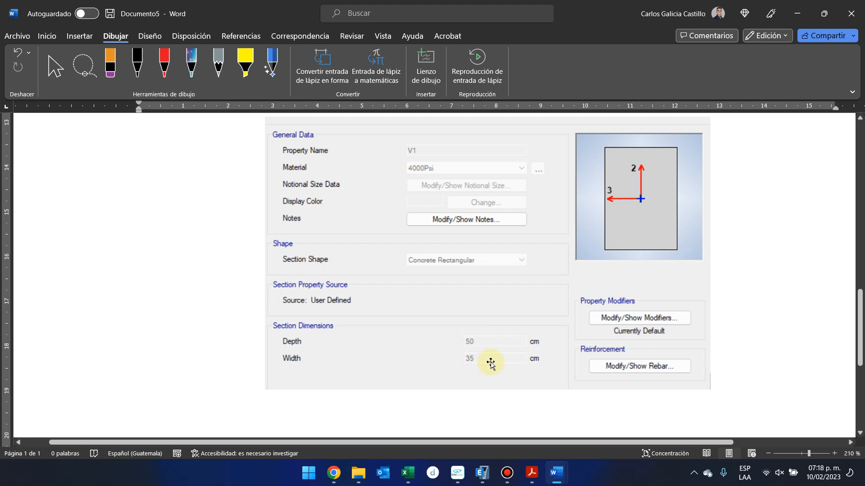
pyautogui.click(797, 13)
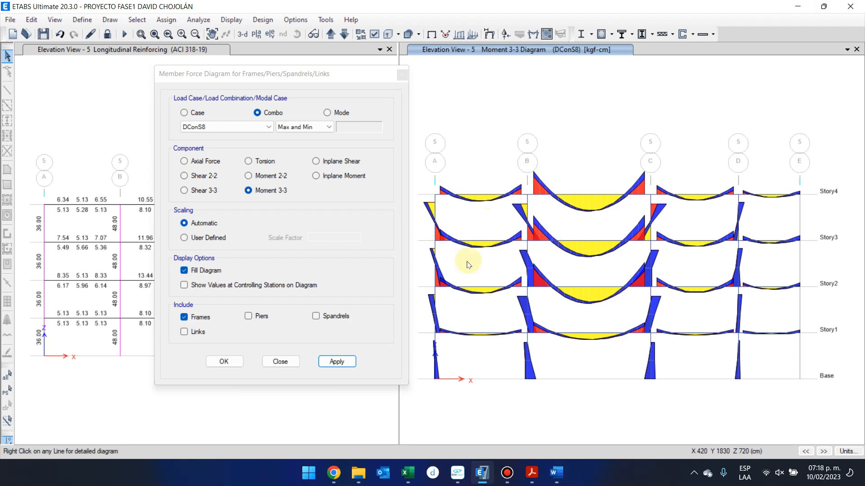
# Step: View the Moment 2-2 and Axial Force diagrams for combo DConS8 on elevation 5, checking the forces along the Story1 beams
pyautogui.click(265, 176)
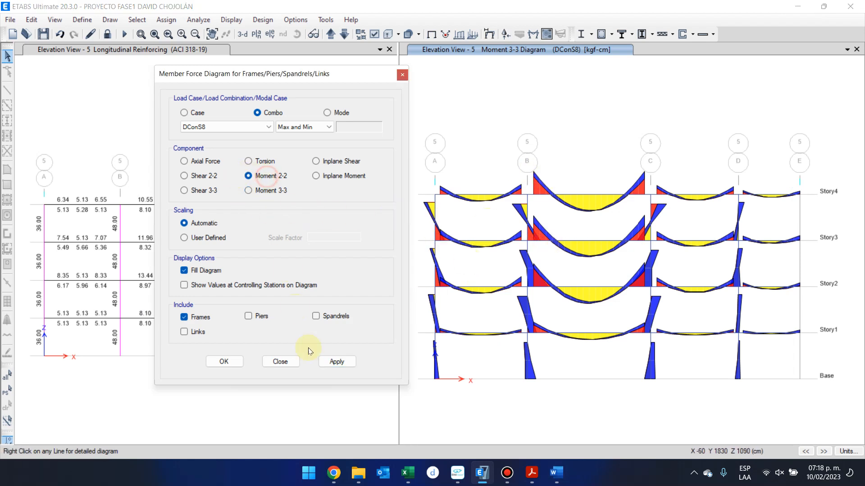
pyautogui.click(336, 362)
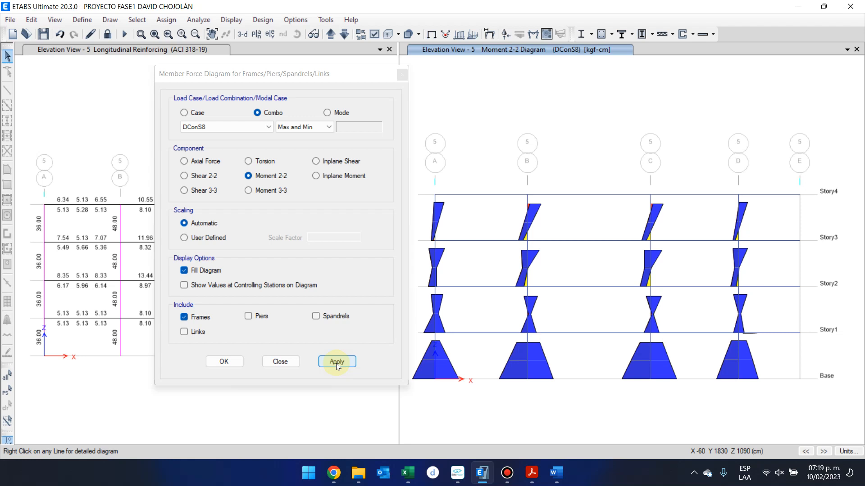
pyautogui.click(208, 161)
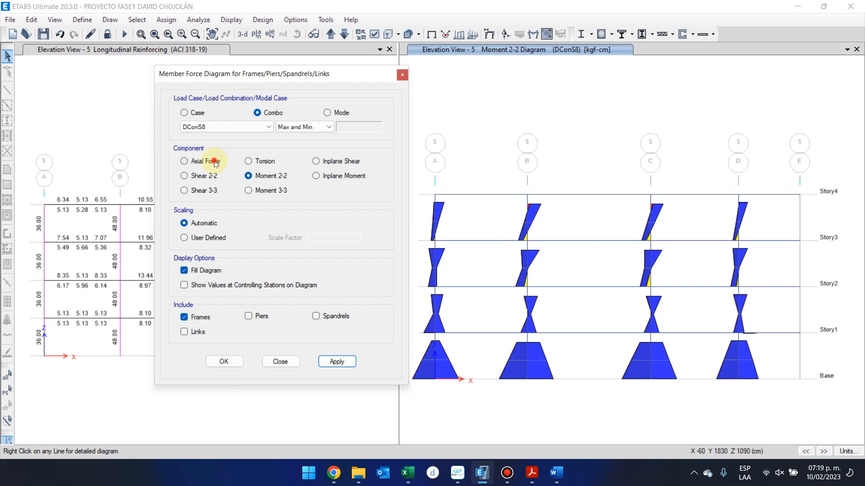
pyautogui.click(344, 358)
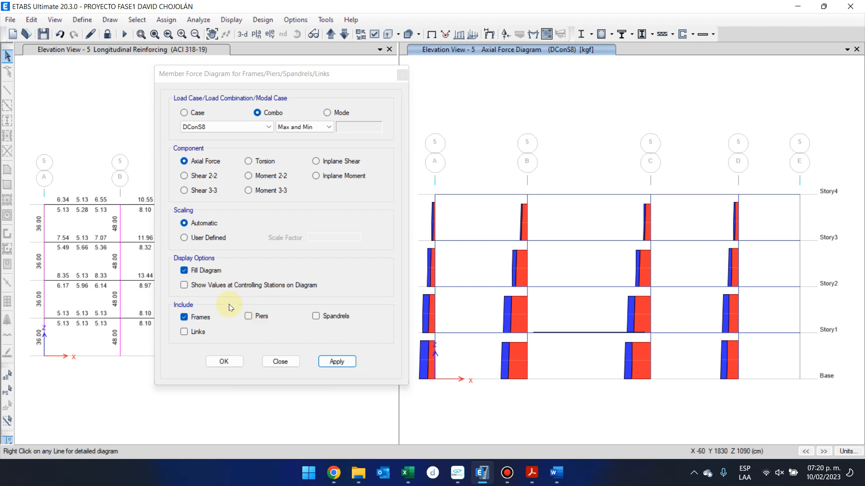
pyautogui.click(215, 165)
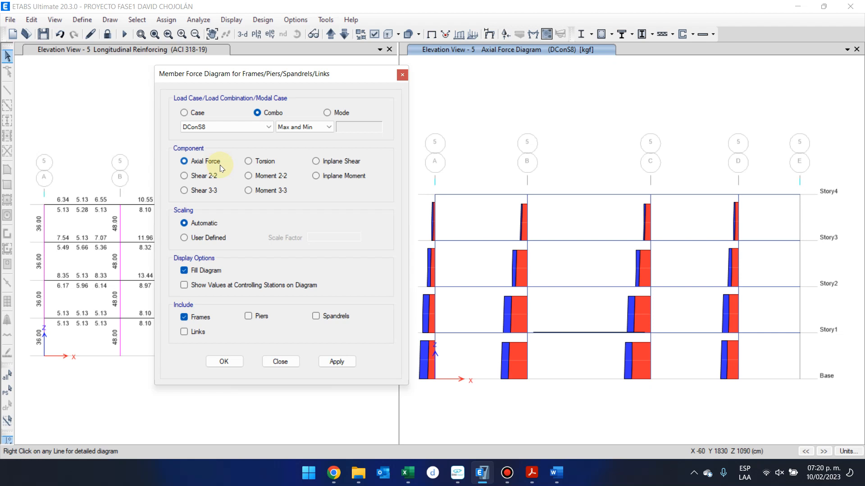
pyautogui.moveTo(591, 336)
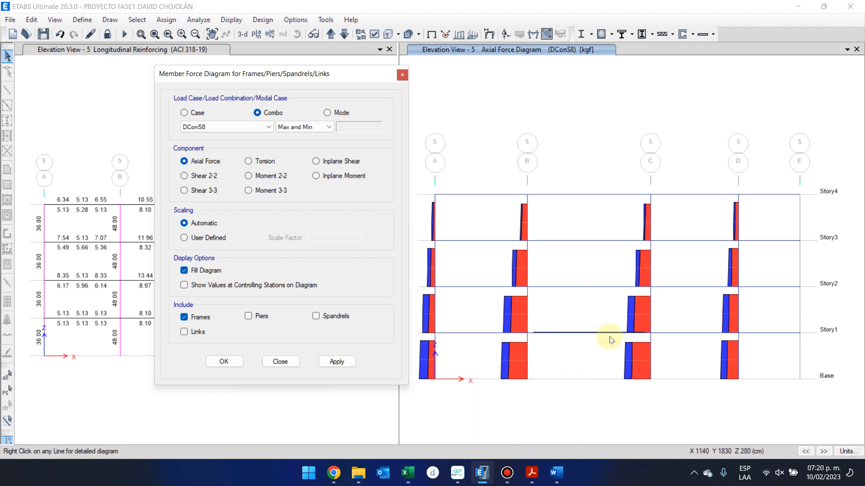
# Step: Show the Moment 3-3 diagram for DConS8 again and compare it with the V1 section's local axes in the Word document
pyautogui.click(261, 191)
pyautogui.click(353, 365)
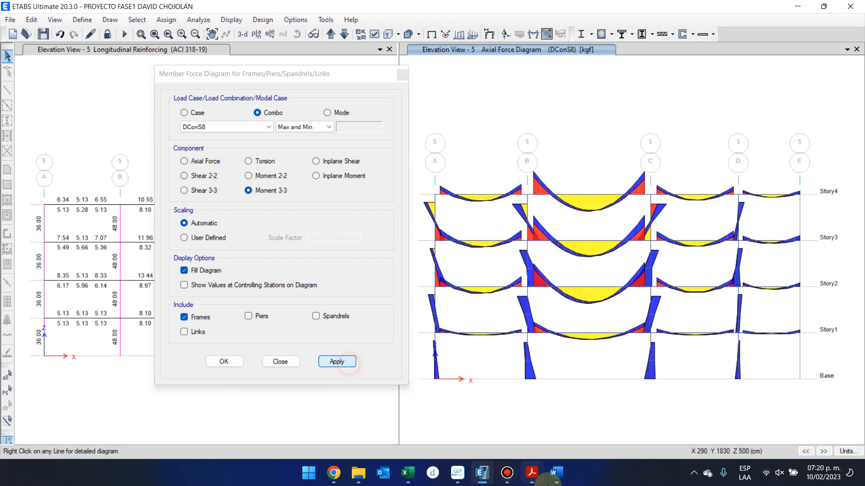
pyautogui.moveTo(557, 473)
pyautogui.click(518, 405)
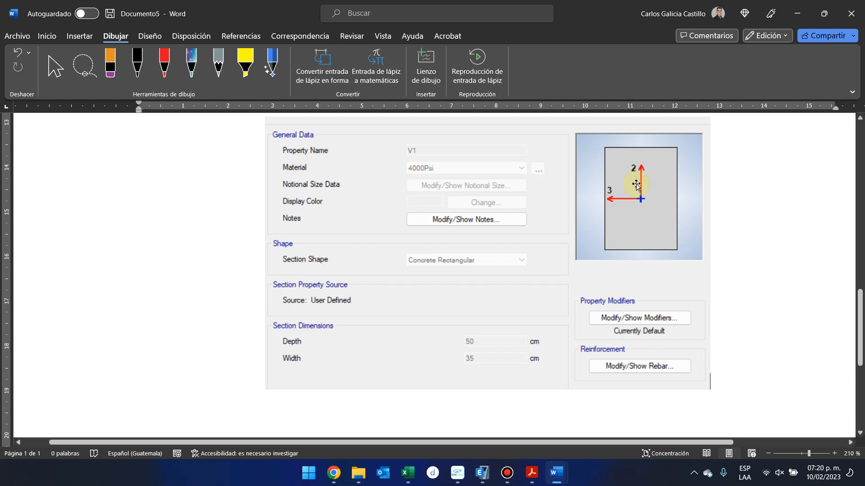
pyautogui.click(806, 12)
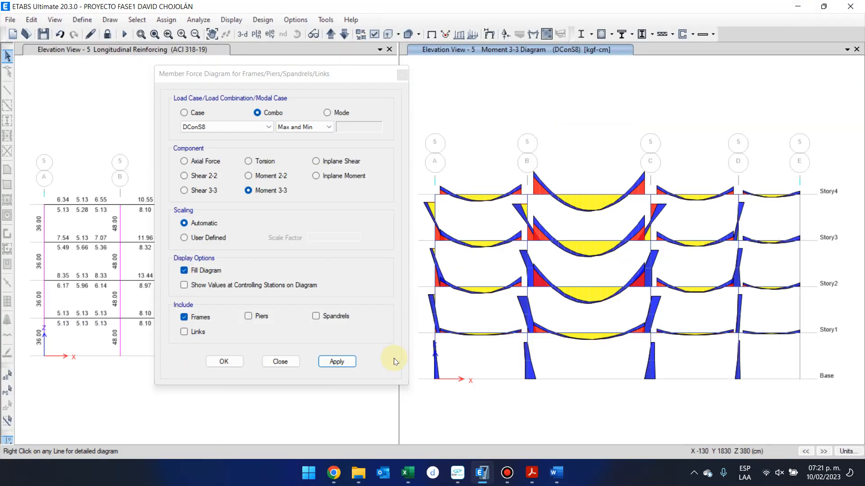
# Step: View the Shear 2-2 and Shear 3-3 diagrams for DConS8 and compare them with the V1 section's local axes in Word
pyautogui.click(214, 180)
pyautogui.click(338, 363)
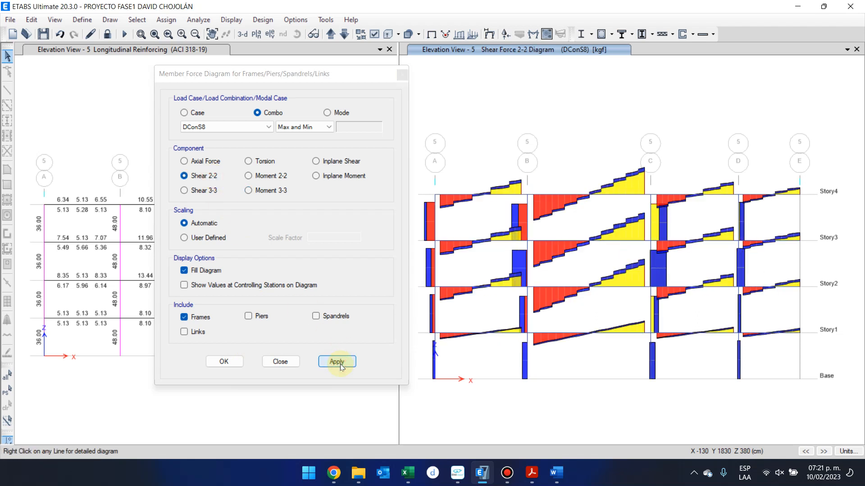
pyautogui.click(204, 190)
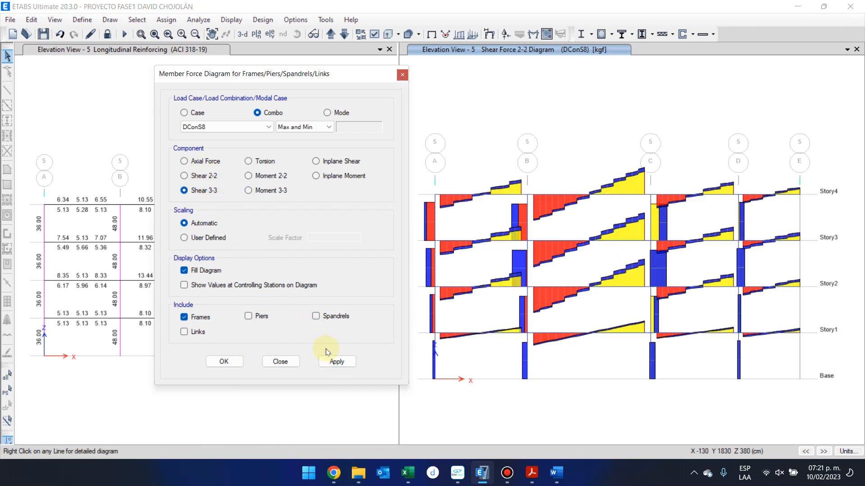
pyautogui.click(334, 363)
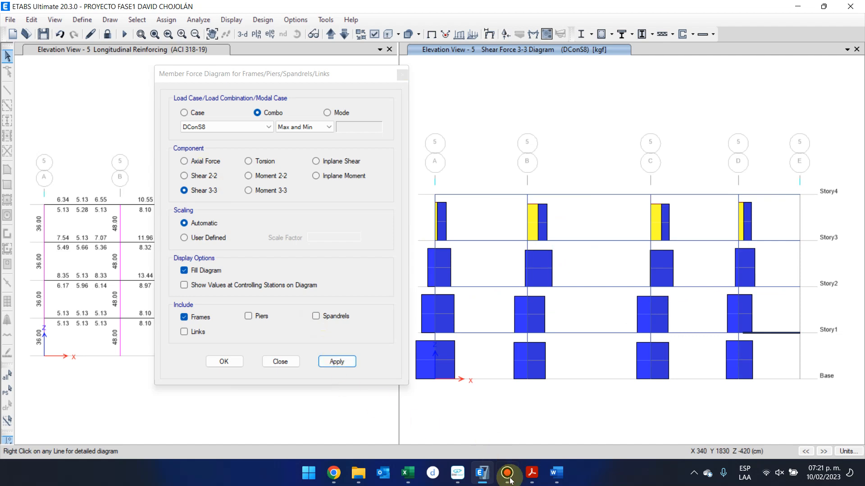
pyautogui.moveTo(556, 472)
pyautogui.click(541, 419)
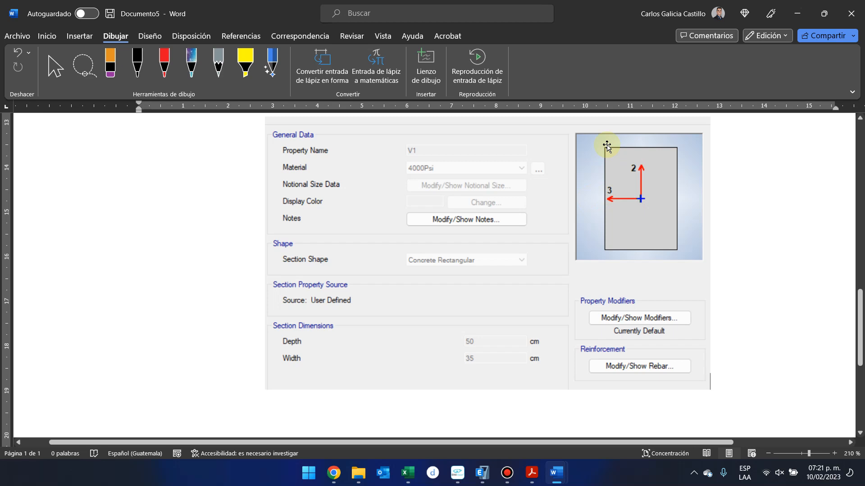
# Step: Return to ETABS, show the Shear 2-2 diagram for DConS8, and open the detailed diagram of the Story1 beam between axes A and B
pyautogui.click(797, 14)
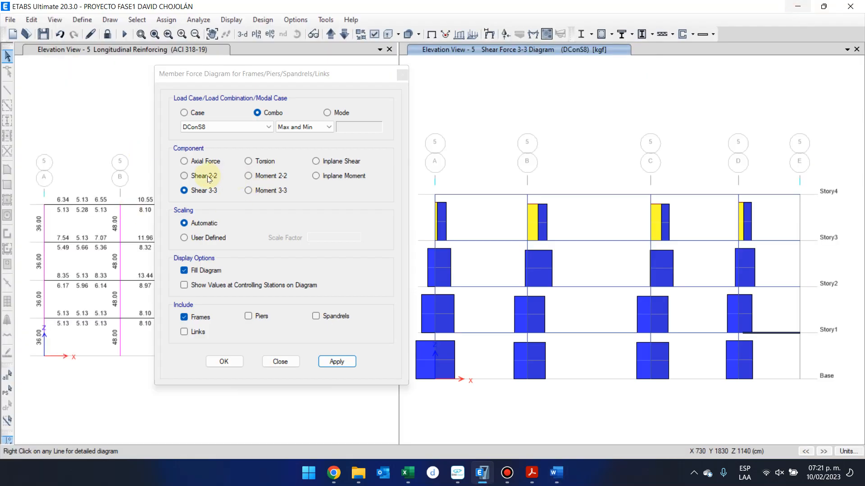
pyautogui.click(184, 176)
pyautogui.click(341, 366)
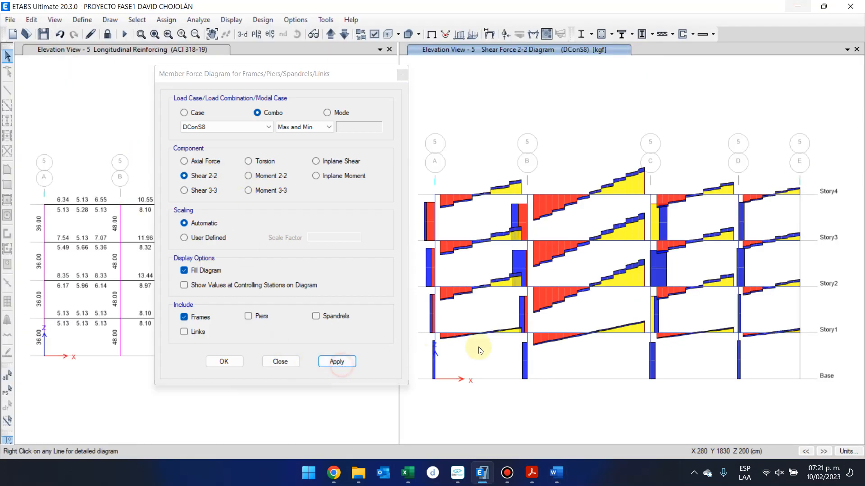
pyautogui.moveTo(468, 335)
pyautogui.rightClick(497, 332)
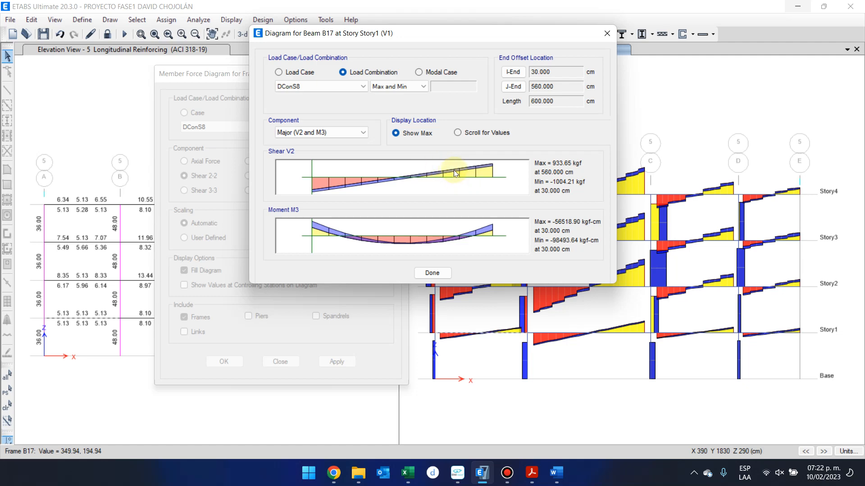
# Step: Capture a rectangular screen snip of the beam's Shear V2 diagram and open it enlarged in the Snipping Tool for annotation
pyautogui.press('super+shift+s')
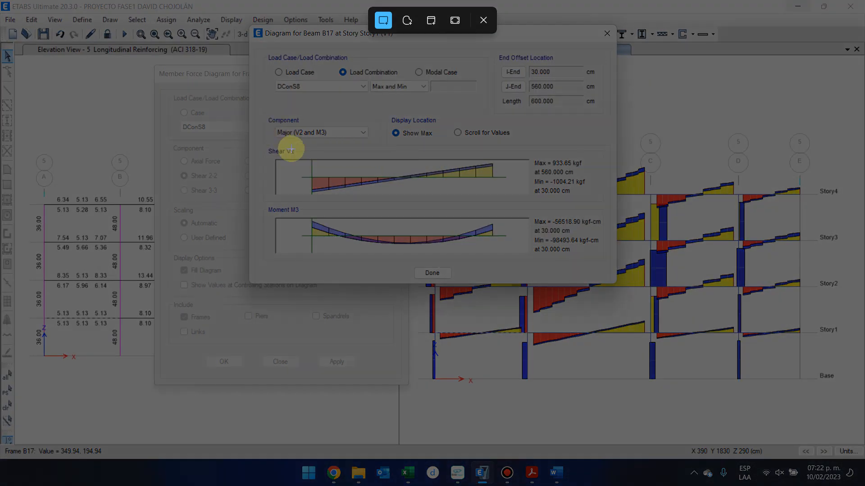
pyautogui.moveTo(291, 146); pyautogui.dragTo(533, 214)
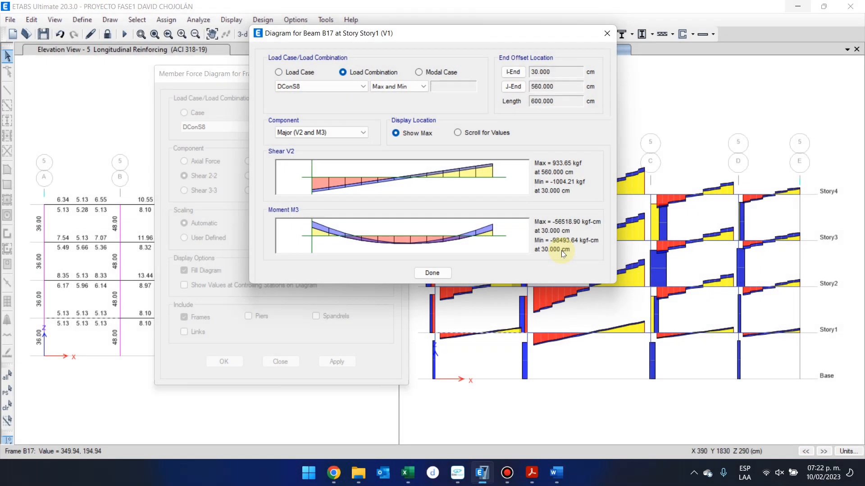
pyautogui.click(837, 484)
pyautogui.click(790, 206)
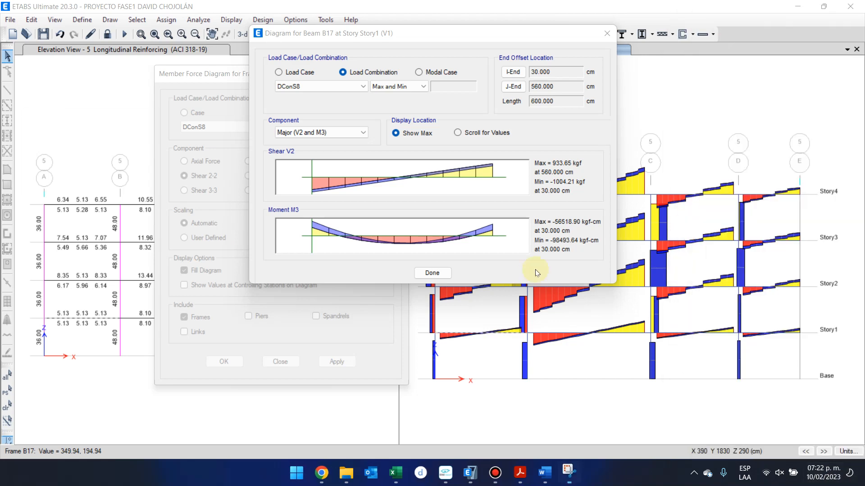
pyautogui.keyDown('ctrl'); pyautogui.scroll(3, 367, 226); pyautogui.keyUp('ctrl')
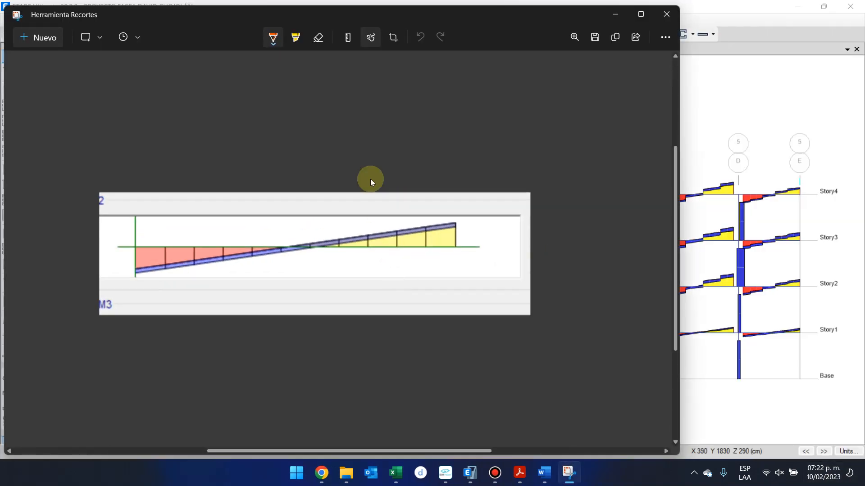
# Step: Align the horizontal ruler just above the shear diagram's zero axis and draw an orange line along it
pyautogui.click(350, 39)
pyautogui.moveTo(390, 293); pyautogui.dragTo(393, 281)
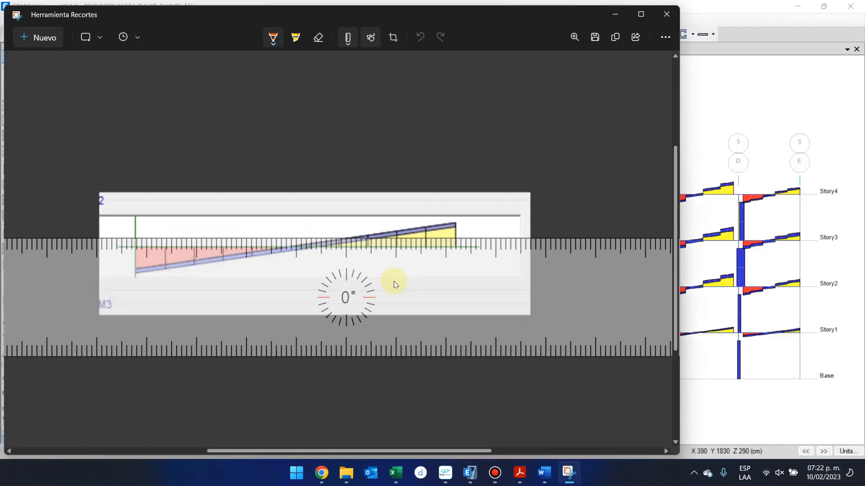
pyautogui.click(272, 40)
pyautogui.click(241, 283)
pyautogui.click(457, 227)
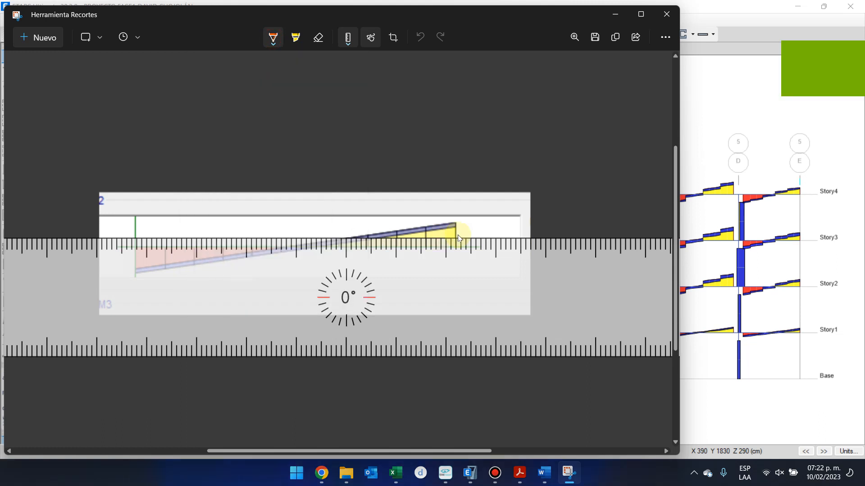
pyautogui.moveTo(481, 236); pyautogui.dragTo(294, 243)
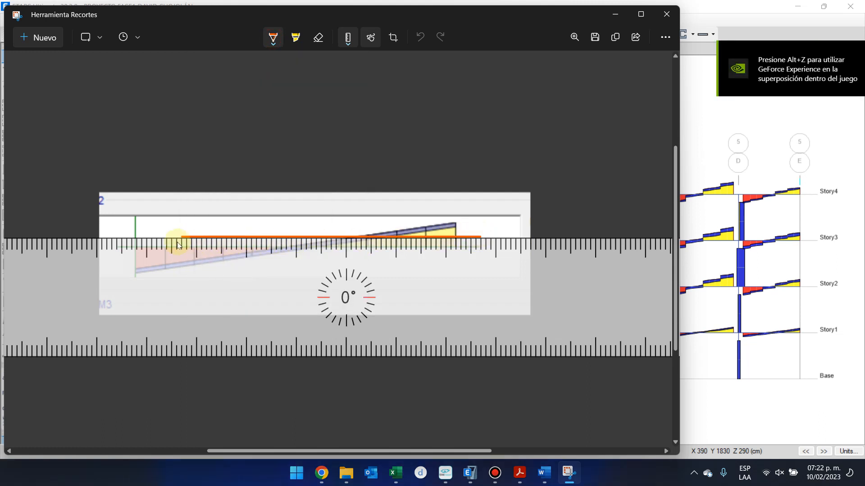
# Step: Draw a second horizontal orange line below the shear diagram's zero axis, move the ruler aside, and label both lines Vc
pyautogui.moveTo(211, 274); pyautogui.dragTo(213, 295)
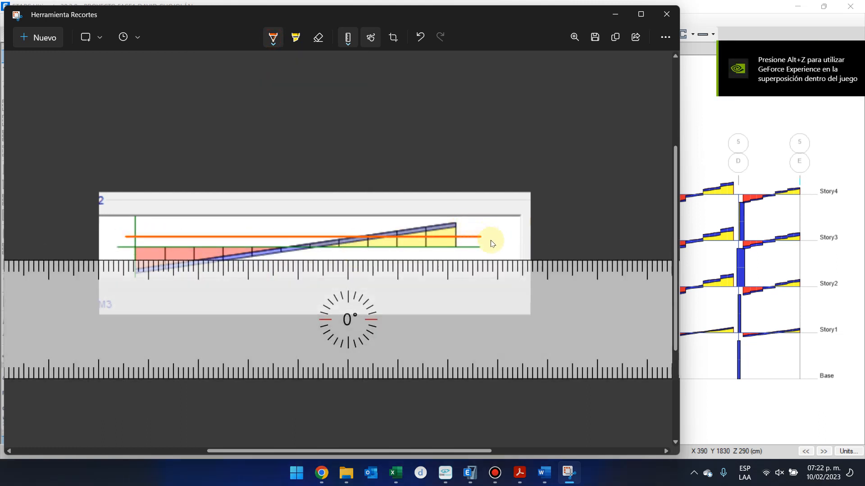
pyautogui.moveTo(468, 260)
pyautogui.mouseDown()
pyautogui.moveTo(289, 280)
pyautogui.moveTo(102, 277)
pyautogui.mouseUp()
pyautogui.moveTo(214, 348); pyautogui.dragTo(216, 366)
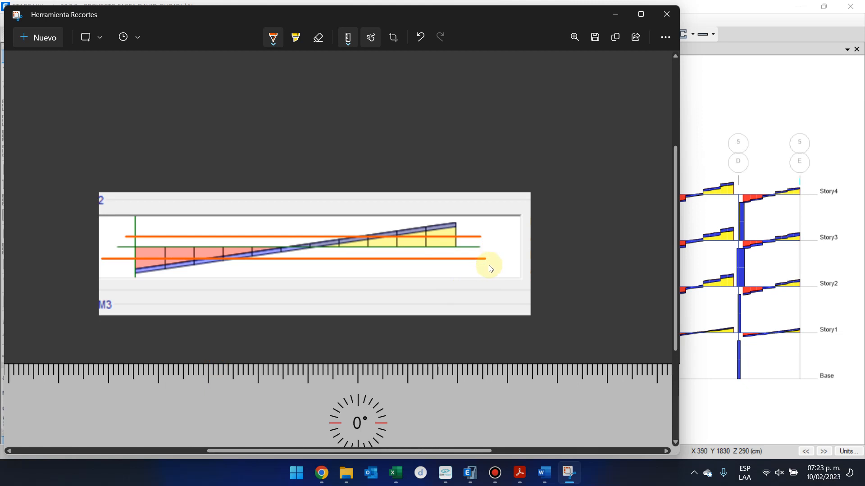
pyautogui.moveTo(494, 249)
pyautogui.mouseDown()
pyautogui.moveTo(498, 256)
pyautogui.moveTo(511, 247)
pyautogui.moveTo(514, 269)
pyautogui.mouseUp()
pyautogui.moveTo(489, 224); pyautogui.dragTo(507, 233)
# Step: Highlight in green the two end portions of the shear diagram that extend beyond the Vc lines
pyautogui.click(303, 39)
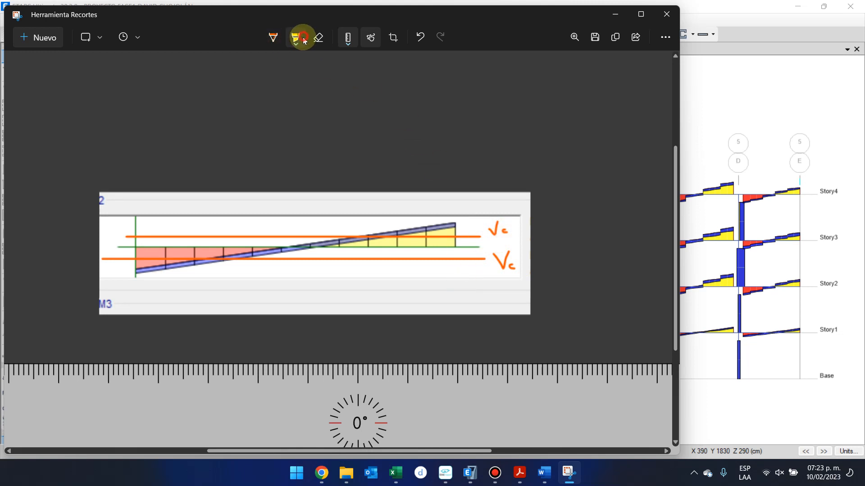
pyautogui.click(292, 44)
pyautogui.click(231, 86)
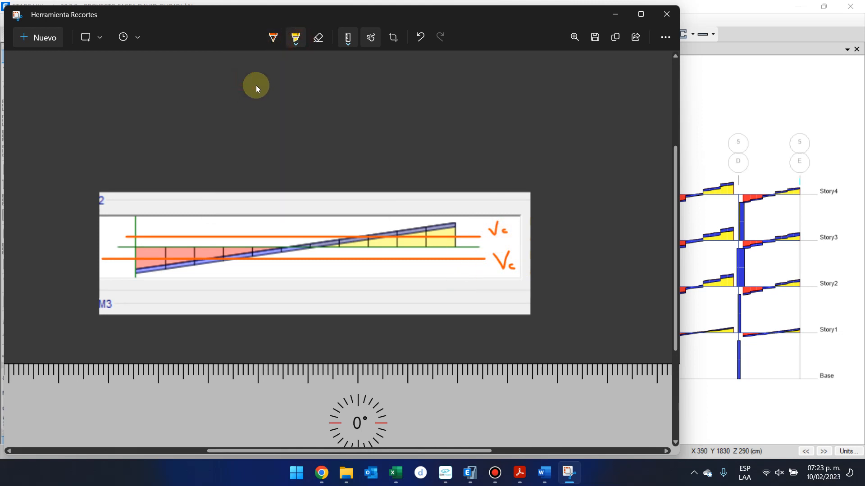
pyautogui.click(295, 39)
pyautogui.click(254, 89)
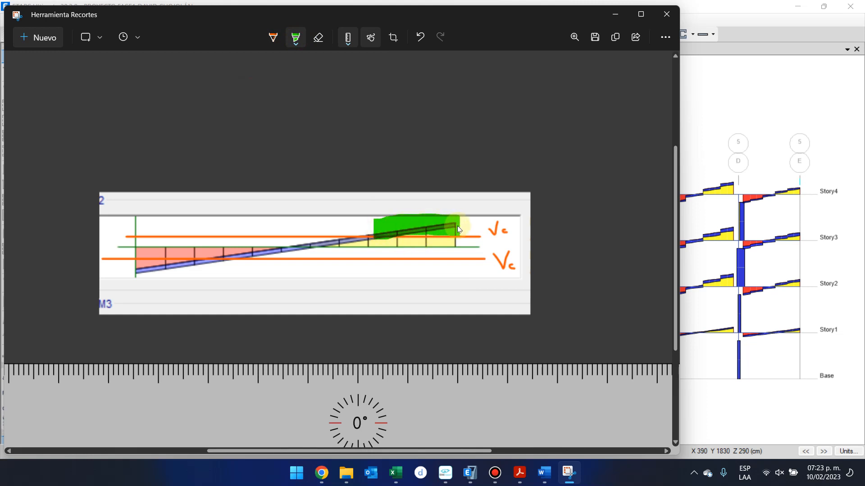
pyautogui.moveTo(128, 266); pyautogui.dragTo(217, 267)
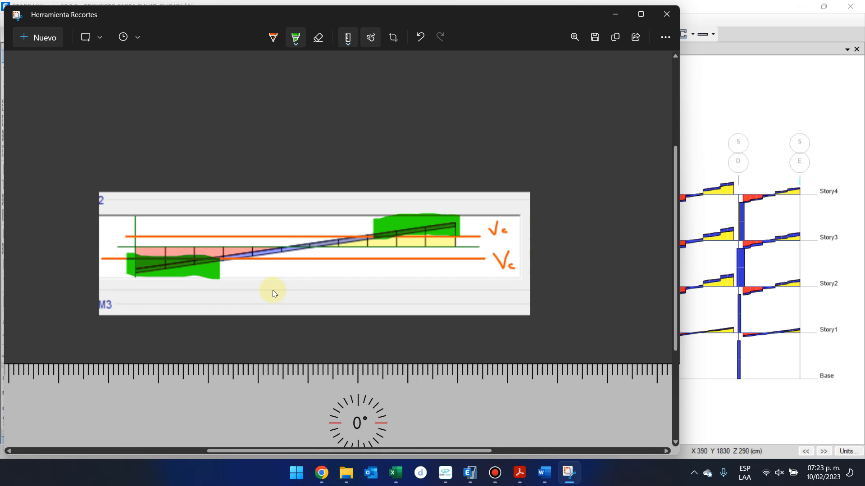
# Step: Return to ETABS, close the beam's detailed diagram, and display the Moment 3-3 diagram for combo DConS8 on elevation 5
pyautogui.click(730, 41)
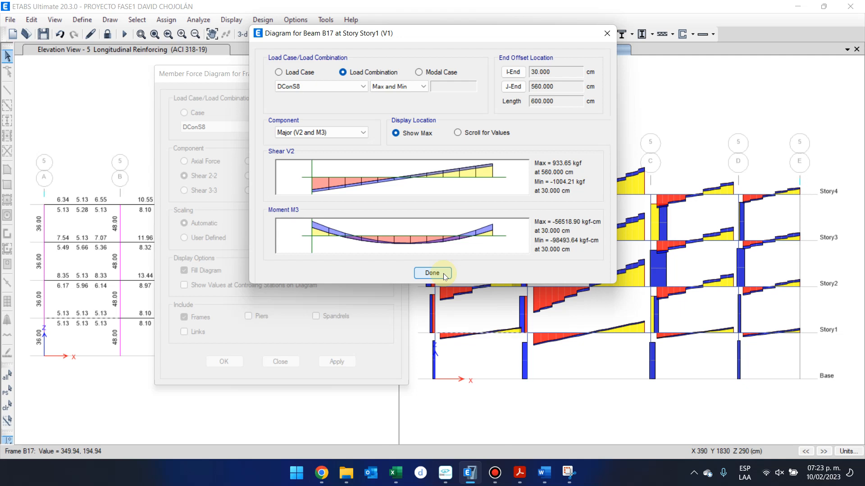
pyautogui.click(431, 273)
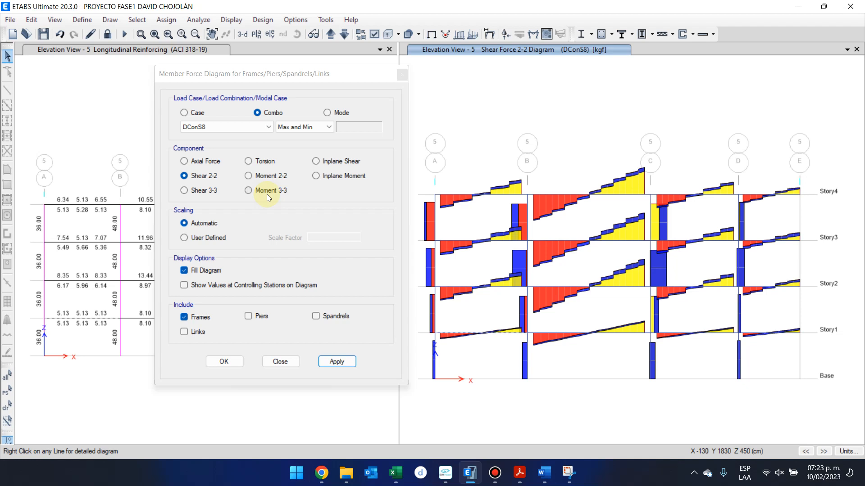
pyautogui.click(266, 190)
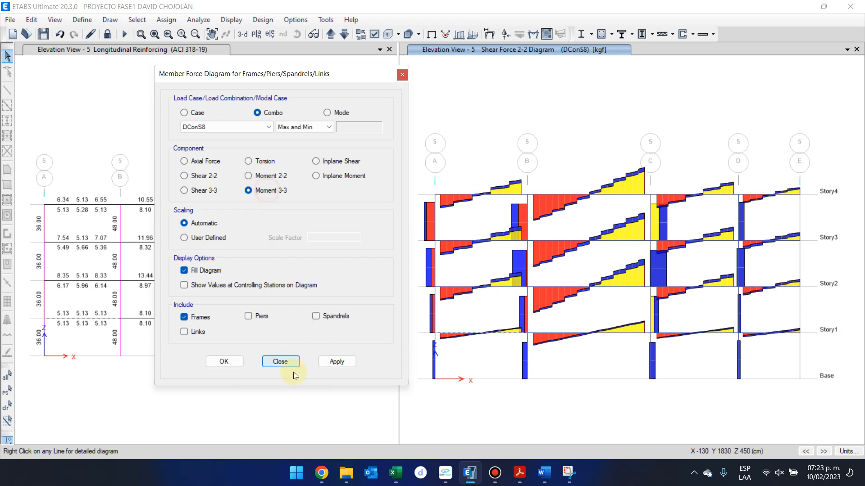
pyautogui.click(335, 363)
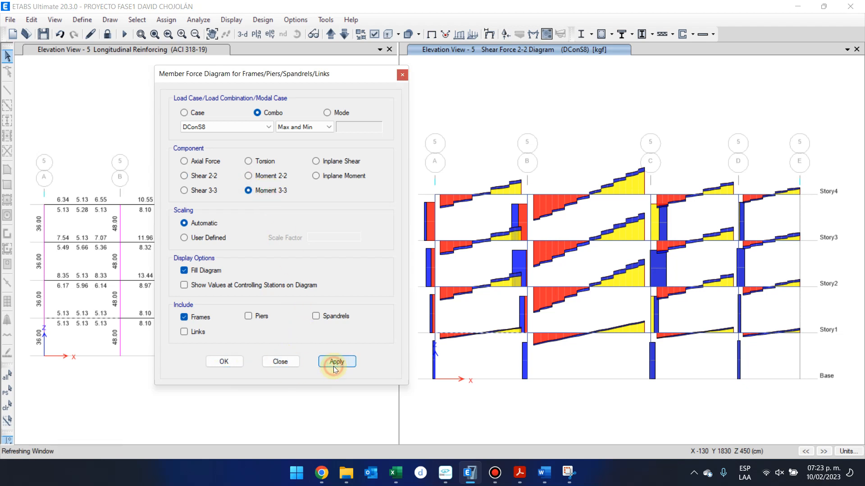
pyautogui.click(228, 362)
# Step: Open the detailed diagram of the Story1 beam between axes A and B and read its Moment M3 values along to the J-end
pyautogui.click(496, 333)
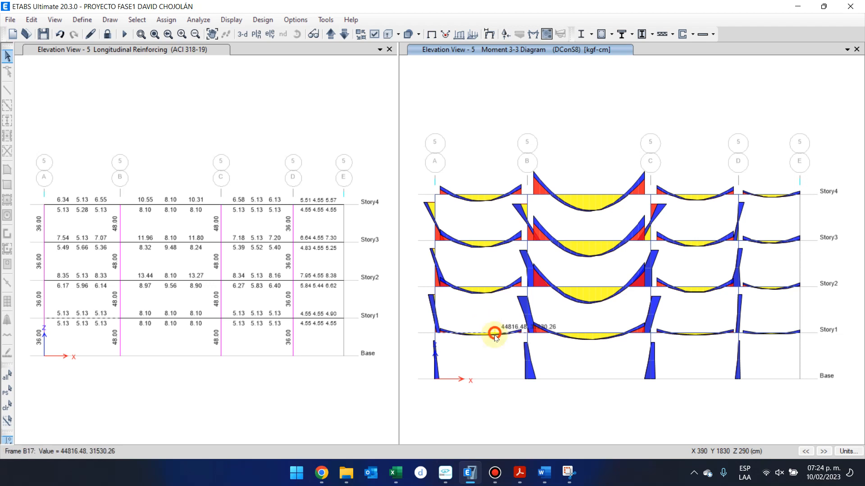
pyautogui.rightClick(494, 336)
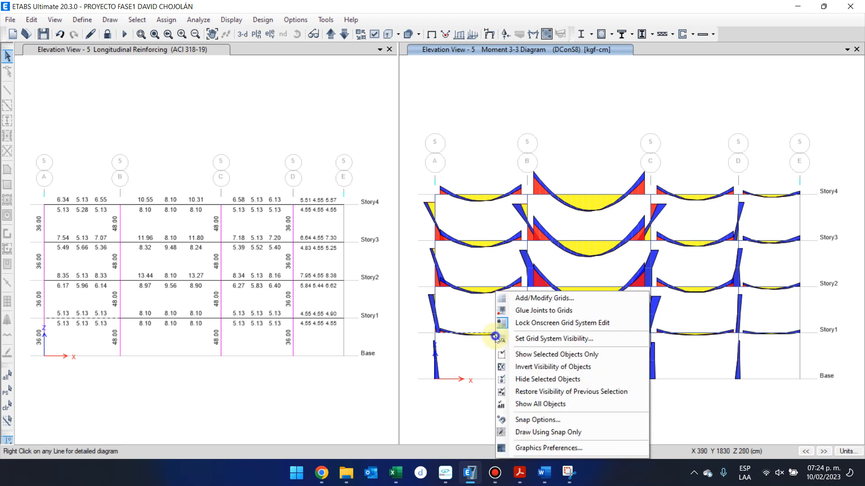
pyautogui.rightClick(471, 334)
pyautogui.click(468, 334)
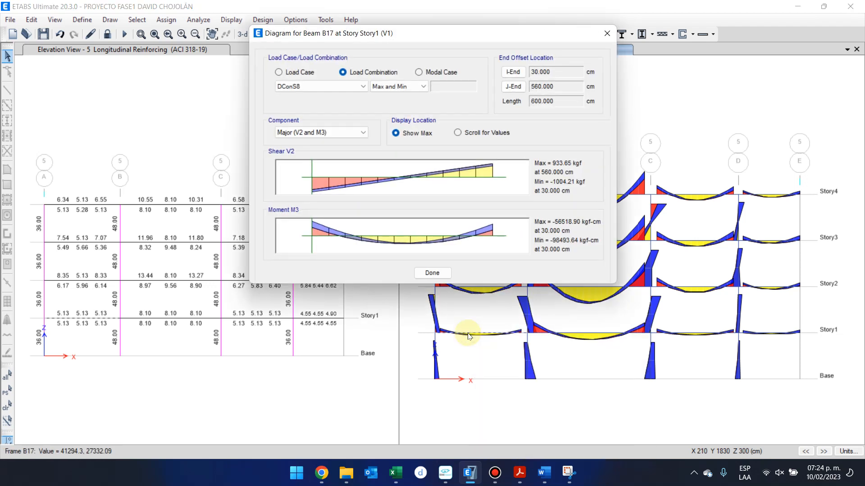
pyautogui.click(418, 238)
pyautogui.moveTo(418, 237); pyautogui.dragTo(460, 246)
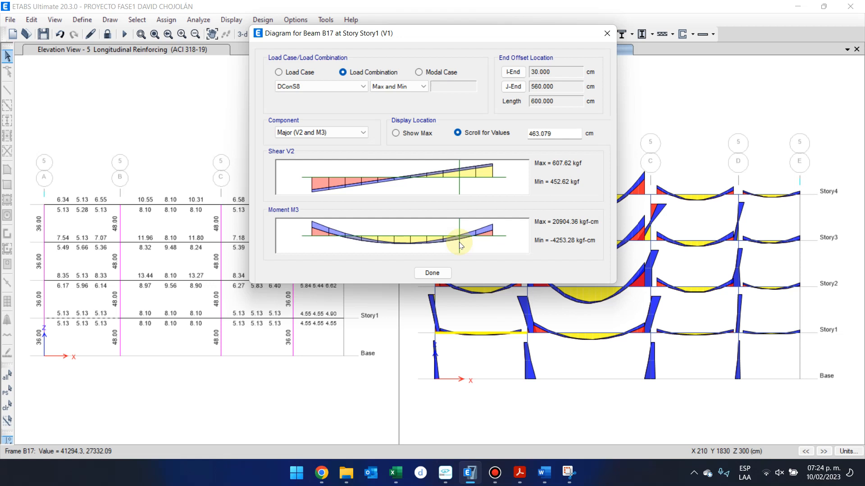
pyautogui.click(476, 227)
pyautogui.moveTo(477, 227); pyautogui.dragTo(498, 242)
pyautogui.click(491, 242)
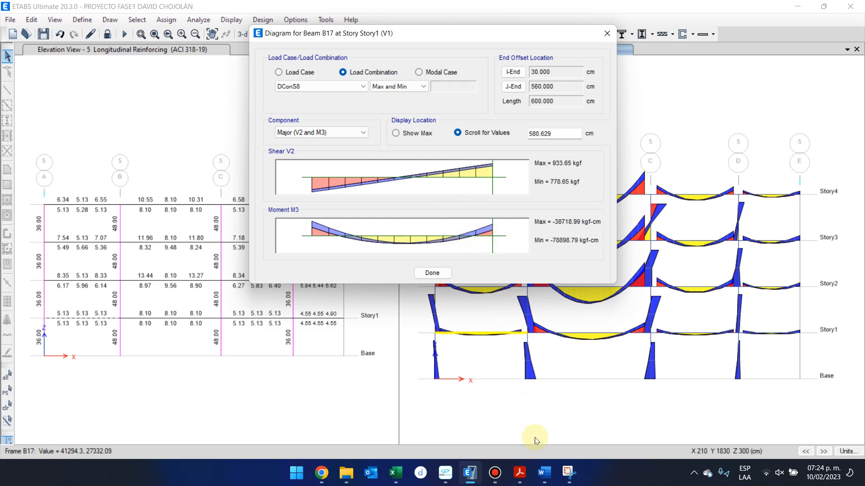
# Step: Check the top and bottom design moments in the flexural reinforcement table of the Word document Obj.Docx, and return to ETABS
pyautogui.moveTo(544, 473)
pyautogui.click(581, 421)
pyautogui.click(504, 283)
pyautogui.scroll(-2, 451, 284)
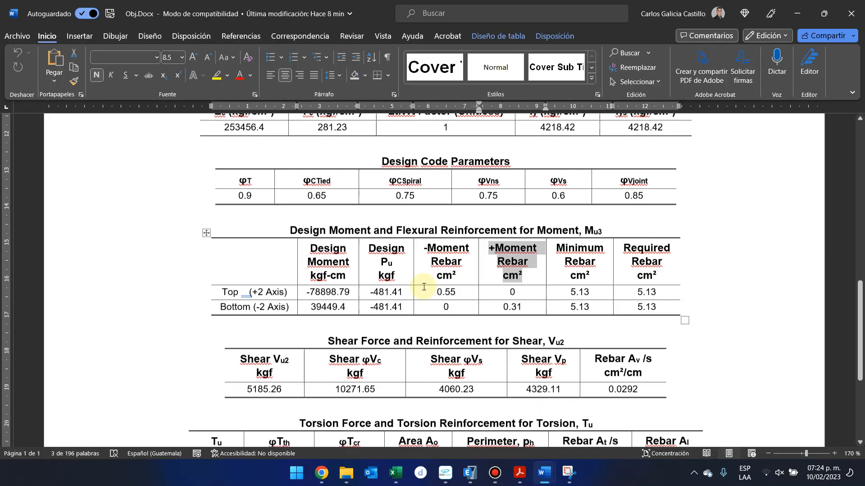
pyautogui.moveTo(314, 202); pyautogui.dragTo(315, 261)
pyautogui.click(308, 247)
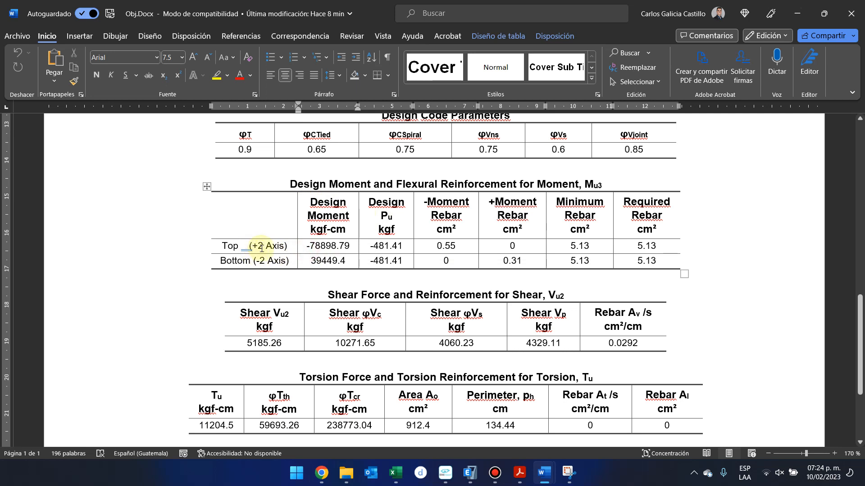
pyautogui.click(322, 245)
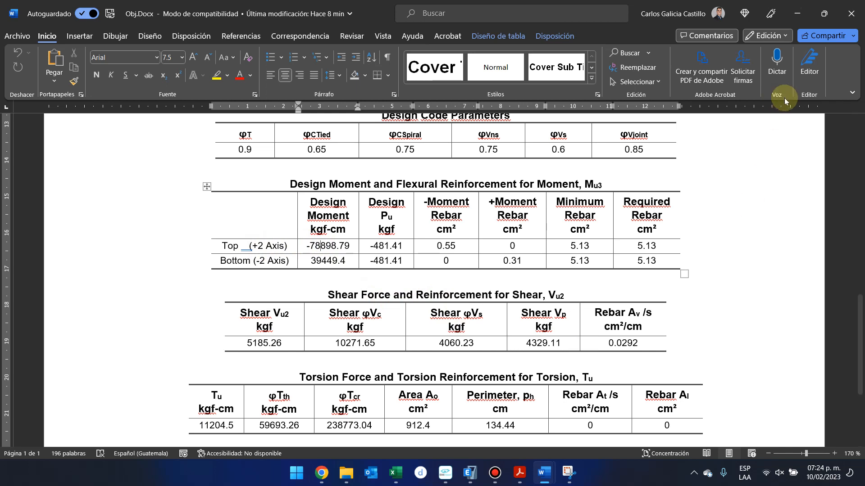
pyautogui.moveTo(814, 14)
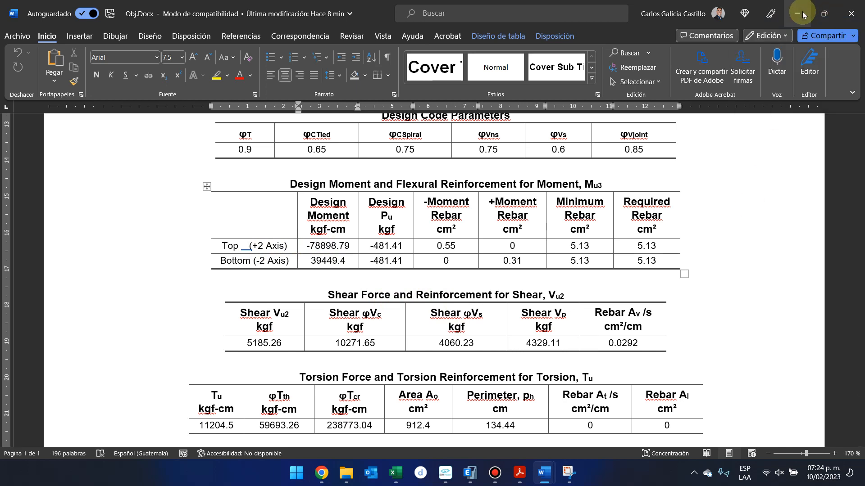
pyautogui.click(797, 14)
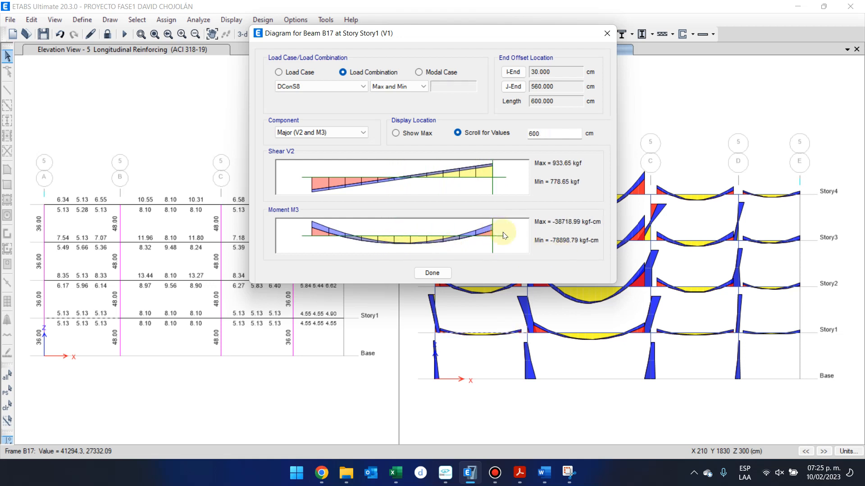
# Step: Compare the beam diagram's Show Max and Scroll for Values displays, leave it on Show Max, and close the diagram
pyautogui.click(426, 134)
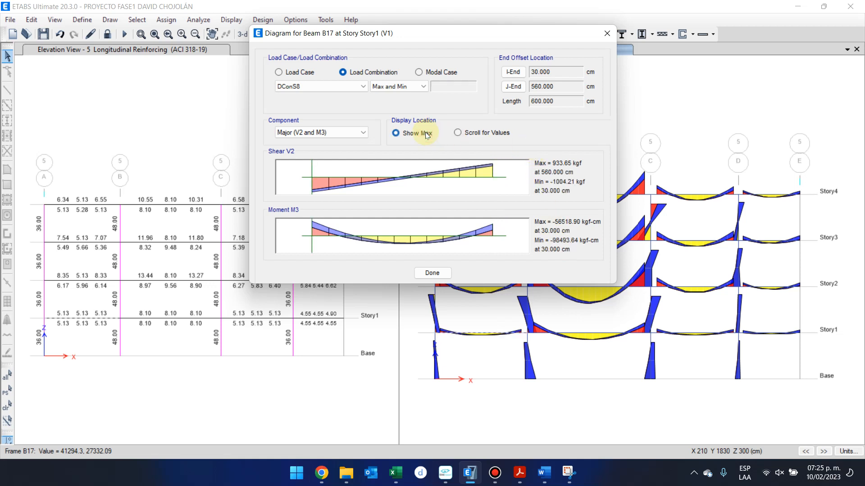
pyautogui.click(457, 133)
pyautogui.click(396, 135)
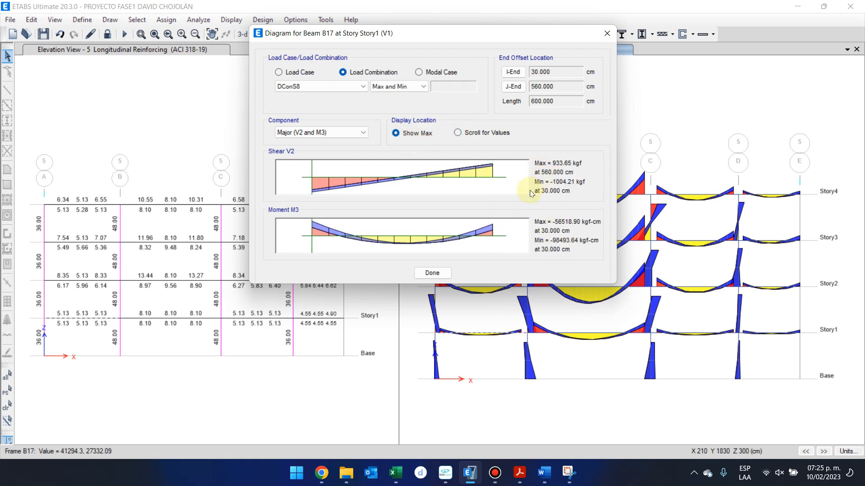
pyautogui.click(432, 273)
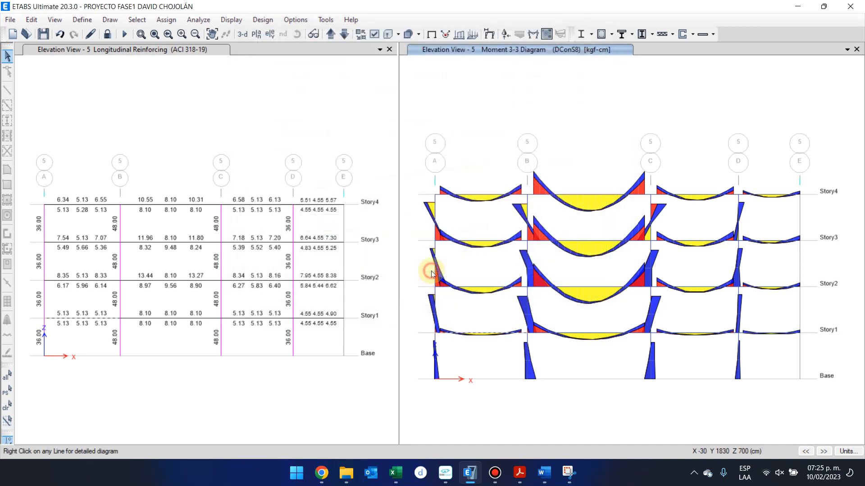
# Step: Switch to the Word document Obj.Docx and select the Design Moment column of the flexural reinforcement table
pyautogui.click(566, 430)
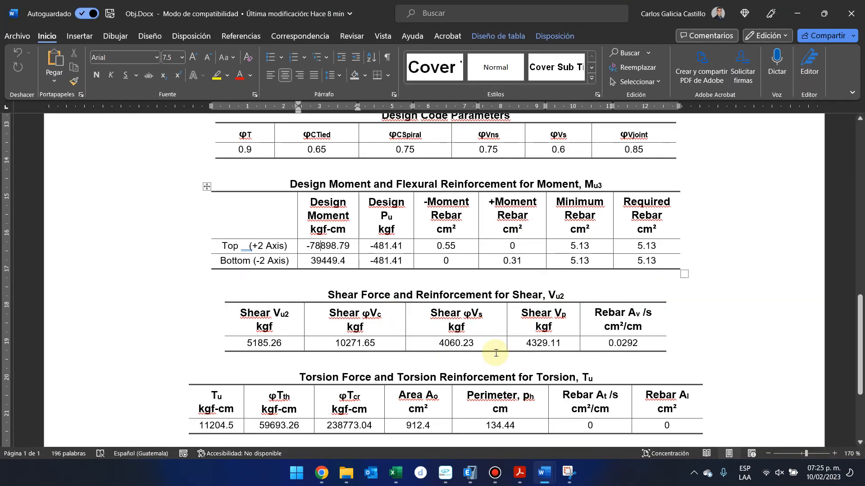
pyautogui.moveTo(303, 202); pyautogui.dragTo(358, 262)
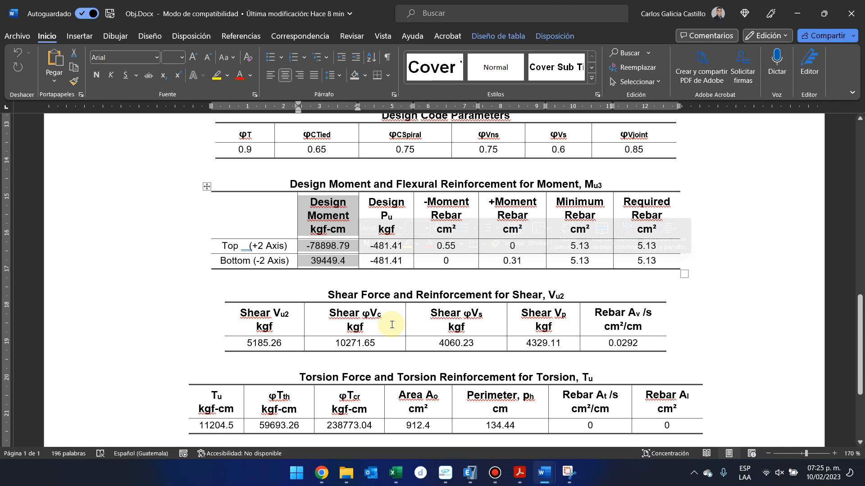
# Step: Clear the Design Moment column selection and highlight the top -Moment Rebar value in the flexural reinforcement table
pyautogui.click(536, 273)
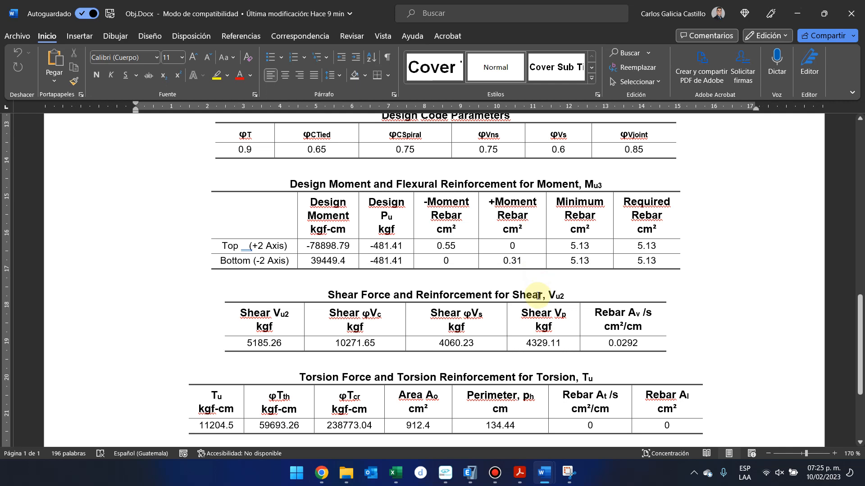
pyautogui.moveTo(455, 247); pyautogui.dragTo(429, 250)
pyautogui.doubleClick(436, 246)
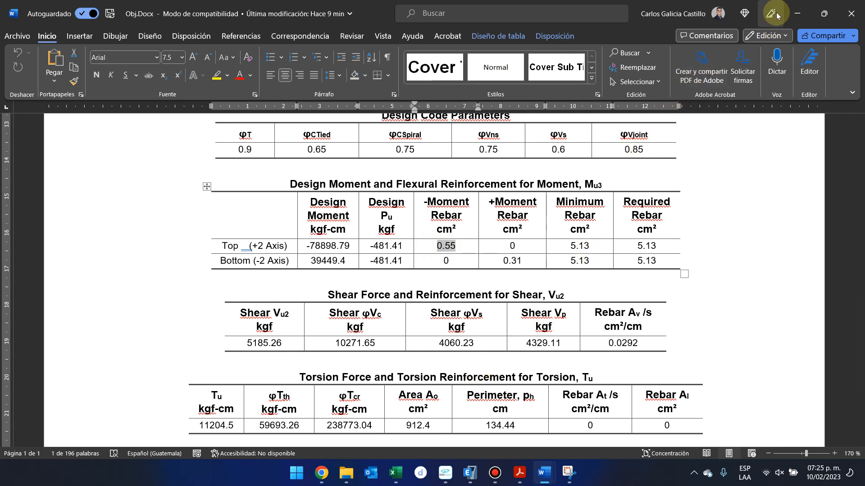
# Step: Return to ETABS, check the detailed DConS8 diagram of the Story1 beam between axes A and B, and close it
pyautogui.hotkey('alt', 'Tab')
pyautogui.rightClick(470, 334)
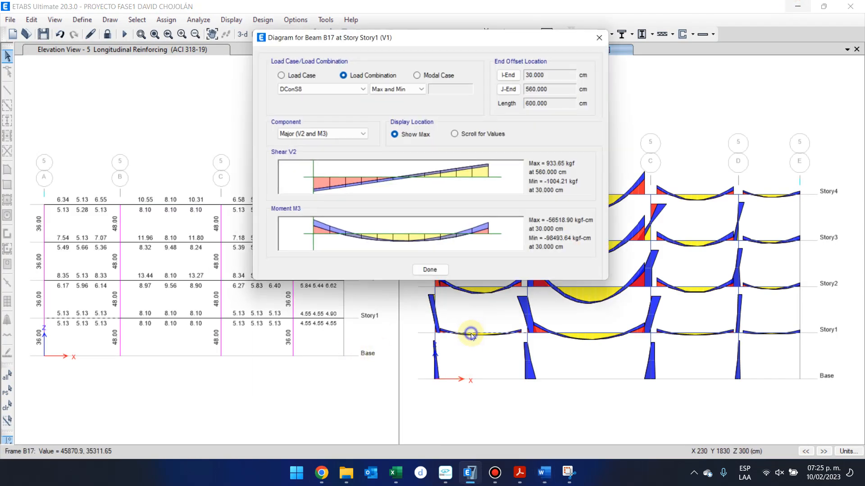
pyautogui.click(432, 273)
# Step: Compare the Story1 beam's longitudinal reinforcement between axes A and B with its Moment 3-3 diagram, magnifying that bay in both elevations
pyautogui.click(101, 327)
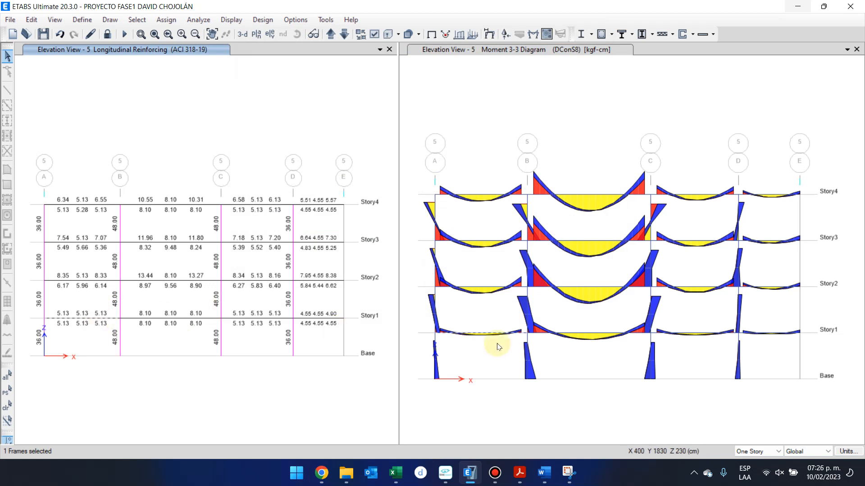
pyautogui.scroll(1, 490, 343)
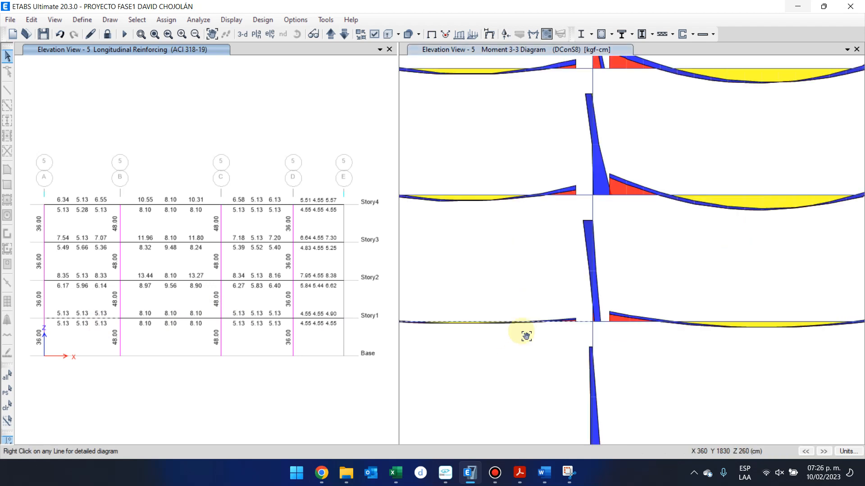
pyautogui.scroll(1, 631, 305)
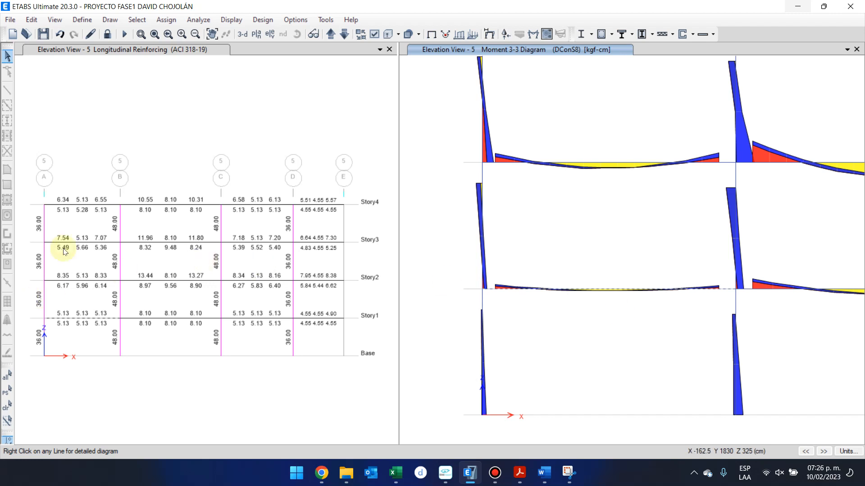
pyautogui.click(141, 33)
pyautogui.moveTo(31, 288); pyautogui.dragTo(136, 368)
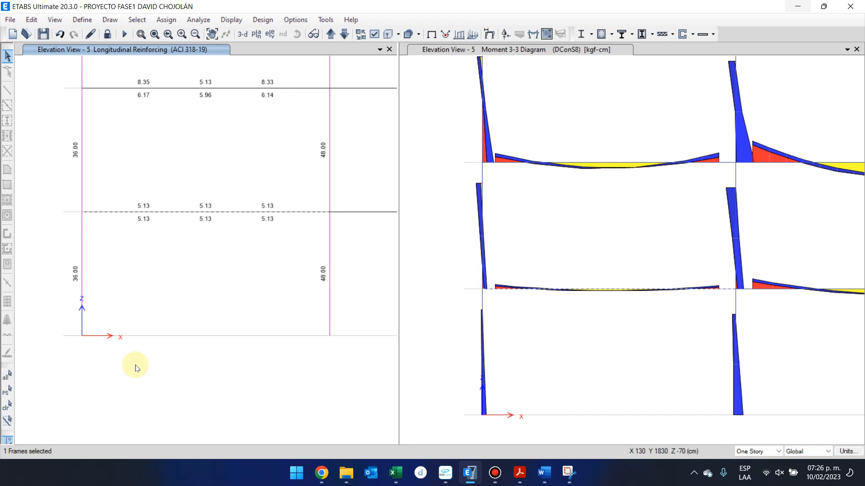
# Step: Consult the rebar areas in the Excel workbook area acero anclajes varillas INTECAP.xlsx, and return to ETABS
pyautogui.rightClick(403, 475)
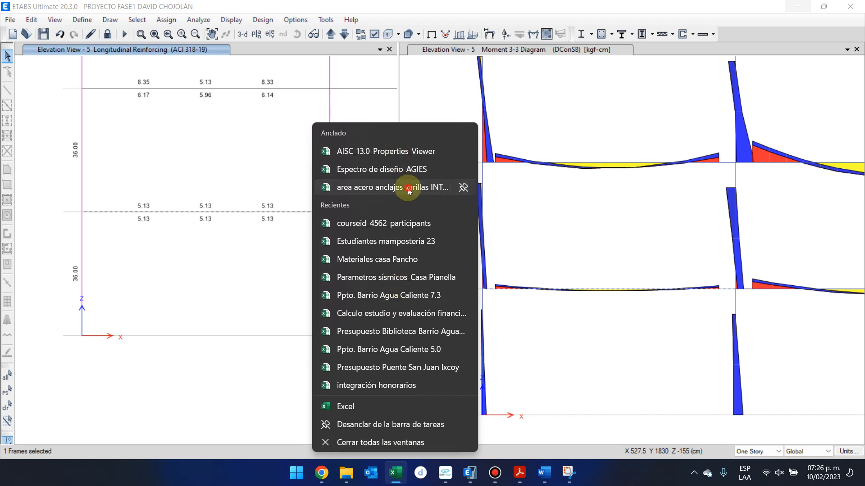
pyautogui.click(610, 355)
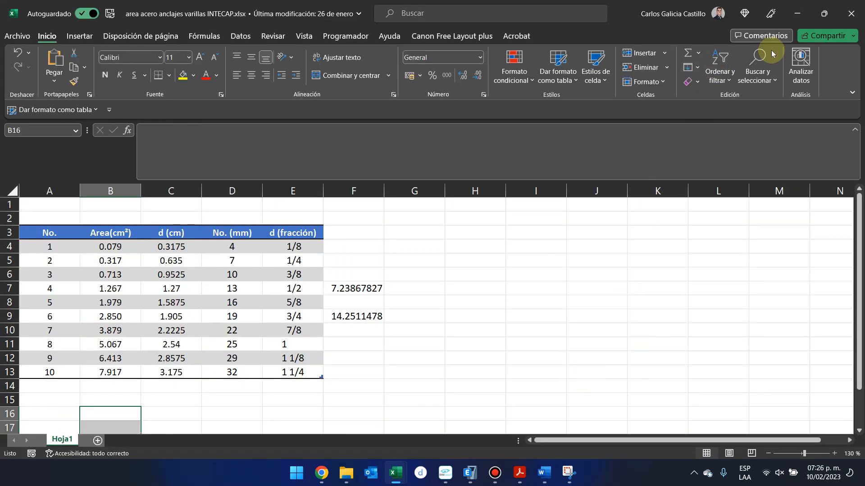
pyautogui.click(797, 4)
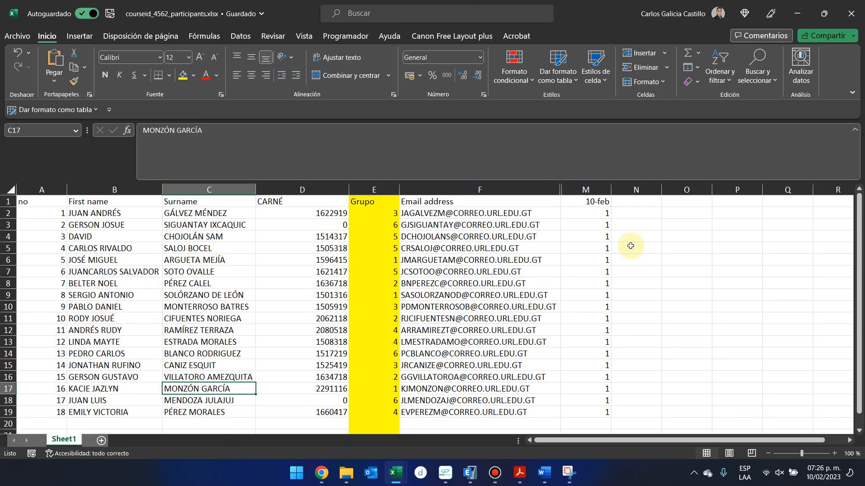
pyautogui.click(804, 8)
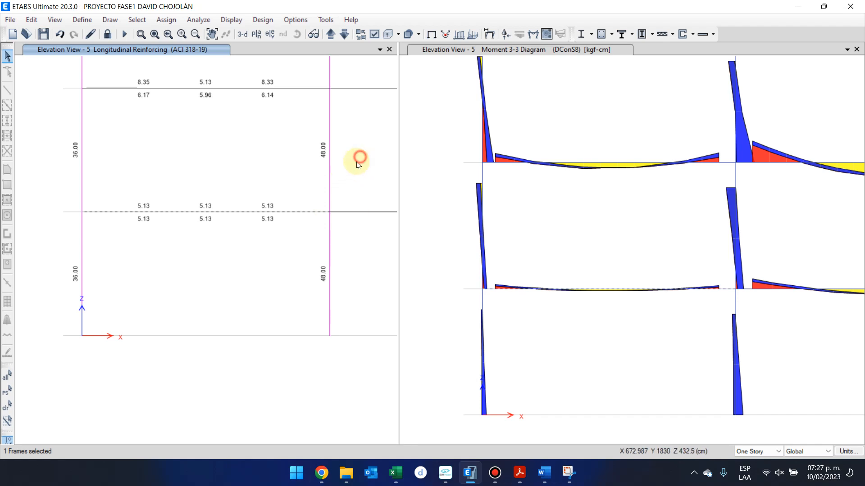
# Step: Examine the longitudinal reinforcement of the Story2 and Story3 beams between axes A and B
pyautogui.click(275, 162)
pyautogui.moveTo(220, 173); pyautogui.dragTo(257, 353, button='middle')
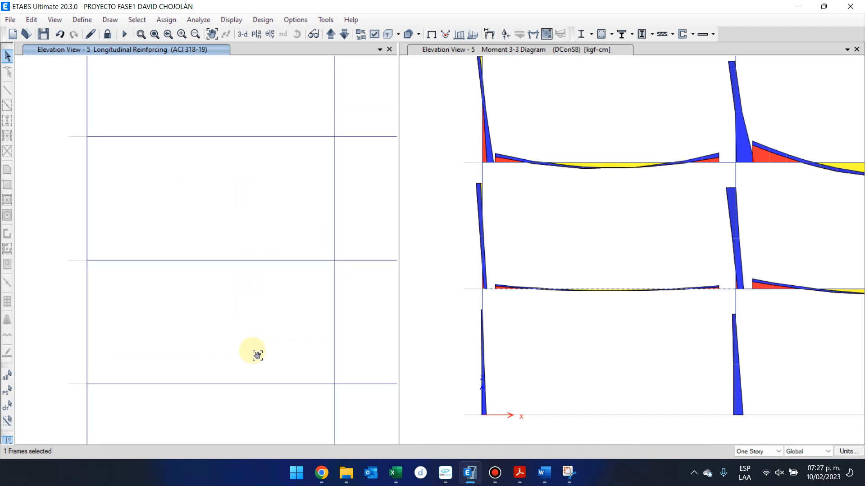
pyautogui.moveTo(199, 266)
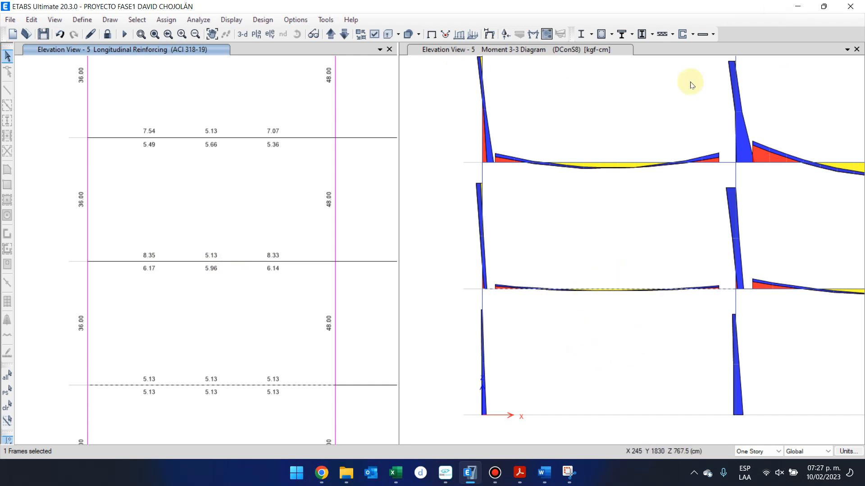
# Step: Add a new model window beside the Moment 3-3 diagram and set it to the 3-D view
pyautogui.click(846, 49)
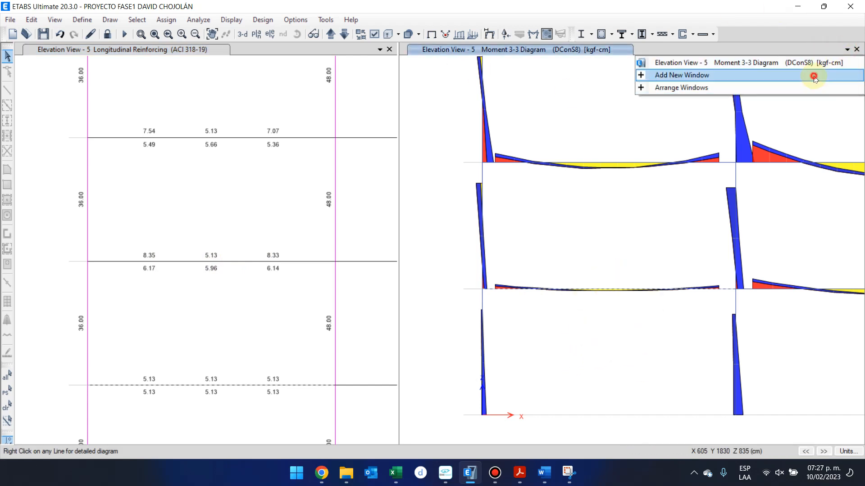
pyautogui.click(812, 75)
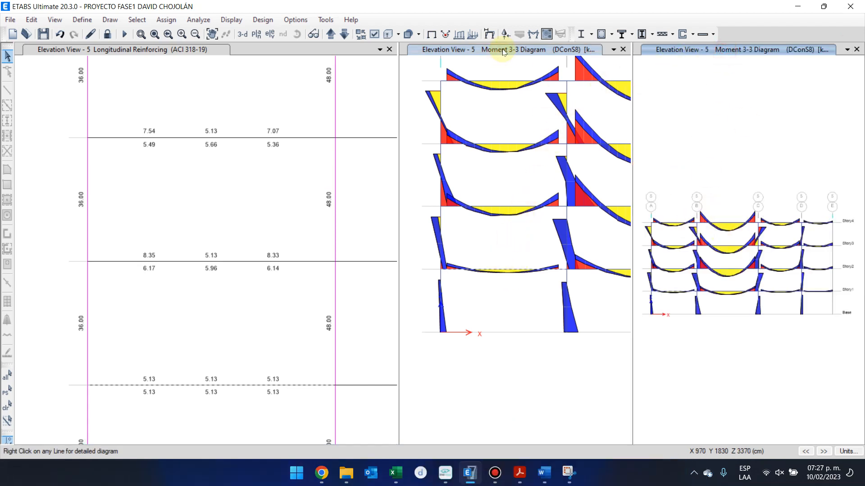
pyautogui.click(727, 92)
pyautogui.moveTo(723, 49); pyautogui.dragTo(691, 55)
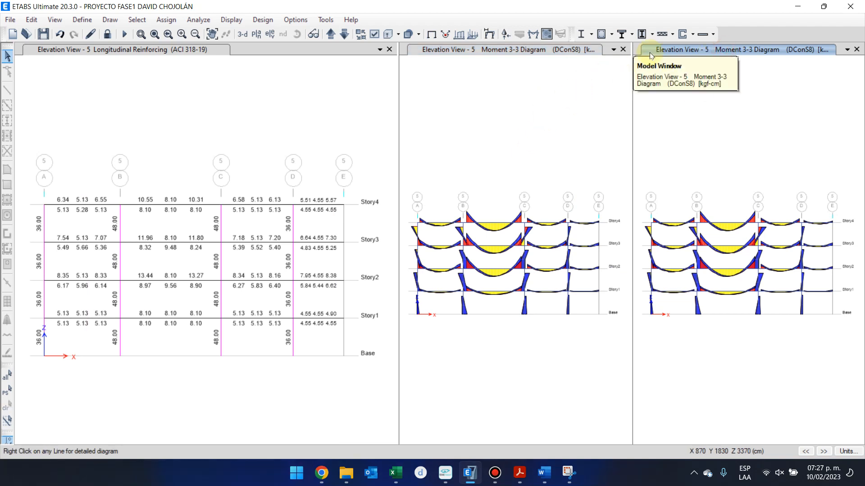
pyautogui.click(653, 136)
pyautogui.click(243, 33)
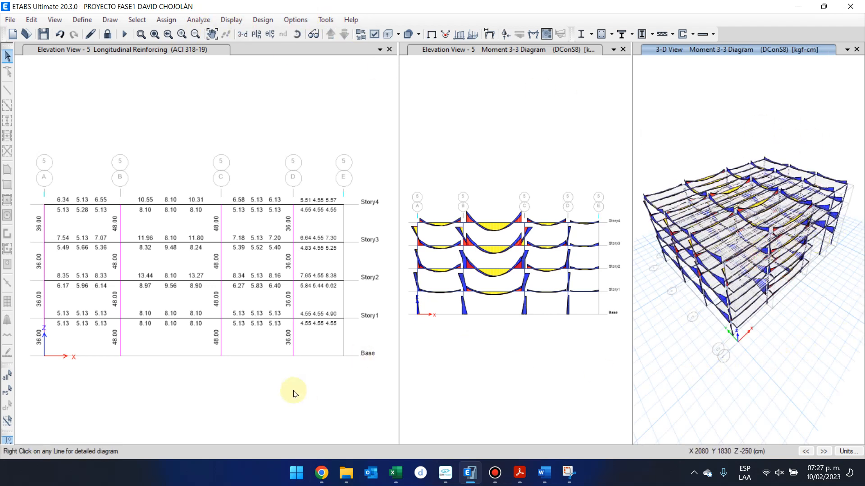
# Step: Select the Story1 beam between axes A and B in the elevations and look for its moment diagram in the 3-D view
pyautogui.click(439, 292)
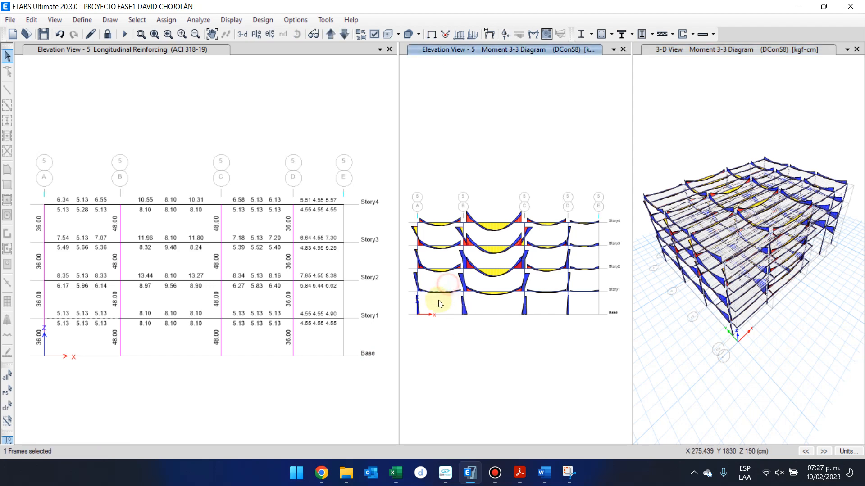
pyautogui.click(812, 345)
pyautogui.keyDown('ctrl'); pyautogui.moveTo(812, 344); pyautogui.dragTo(760, 278, button='middle'); pyautogui.keyUp('ctrl')
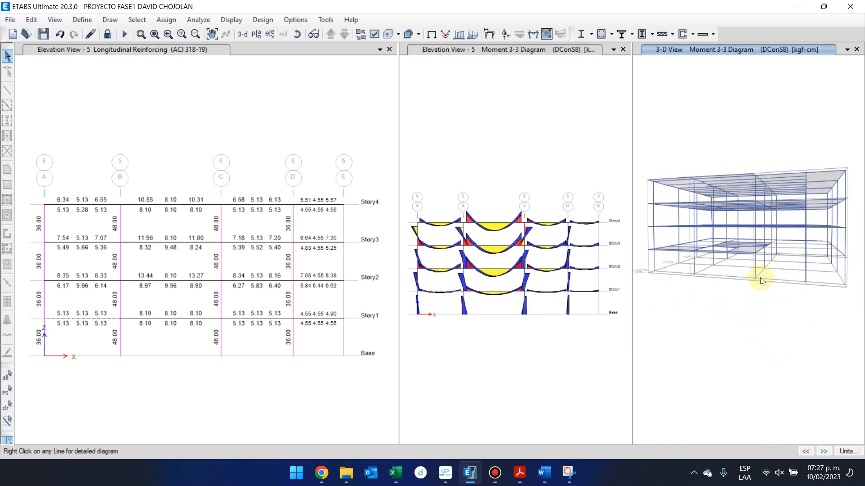
pyautogui.scroll(5, 816, 245)
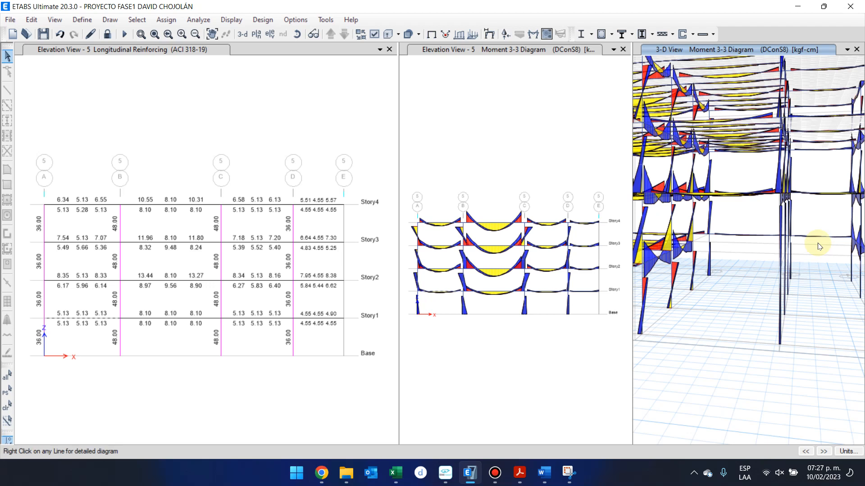
pyautogui.click(94, 318)
pyautogui.click(817, 256)
pyautogui.click(817, 252)
pyautogui.keyDown('shift'); pyautogui.moveTo(743, 303); pyautogui.dragTo(782, 311, button='middle'); pyautogui.keyUp('shift')
pyautogui.keyDown('shift'); pyautogui.moveTo(639, 330); pyautogui.dragTo(766, 326, button='middle'); pyautogui.keyUp('shift')
pyautogui.scroll(5, 740, 240)
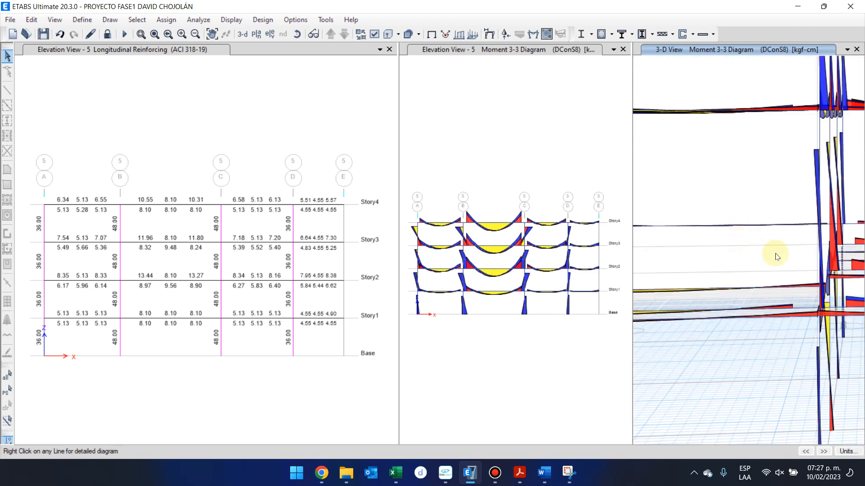
pyautogui.moveTo(775, 255); pyautogui.dragTo(827, 280, button='middle')
pyautogui.moveTo(811, 241); pyautogui.dragTo(789, 275)
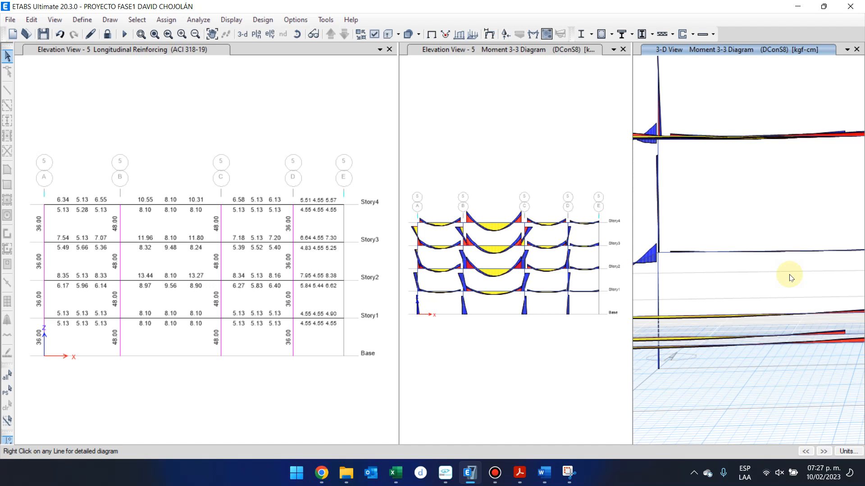
# Step: Display the undeformed model with extruded frames in the 3-D view, showing the corner at axis A
pyautogui.click(431, 34)
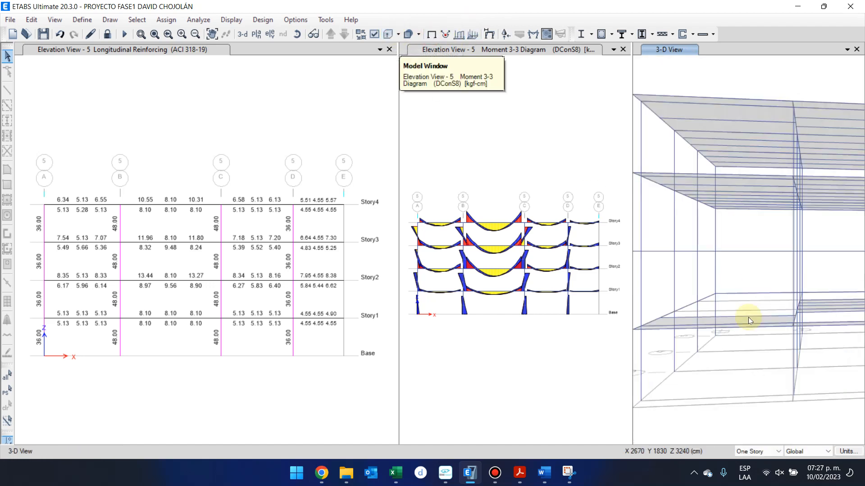
pyautogui.keyDown('shift'); pyautogui.moveTo(724, 376); pyautogui.dragTo(757, 246, button='middle'); pyautogui.keyUp('shift')
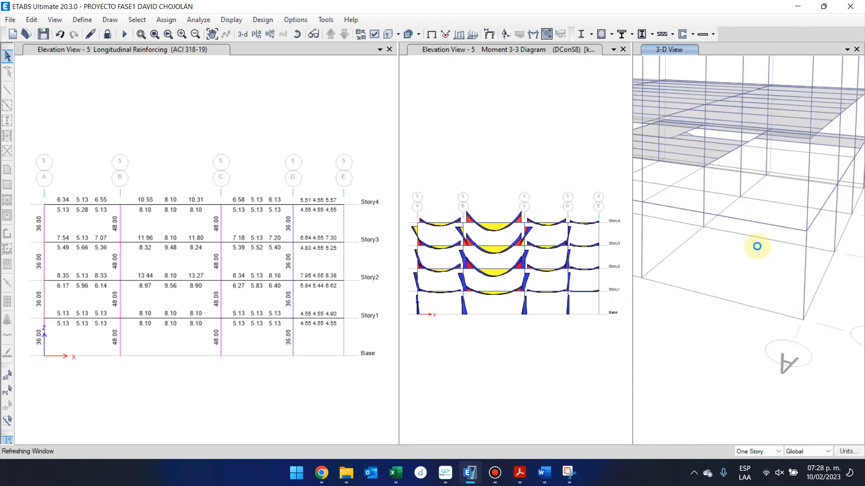
pyautogui.click(766, 217)
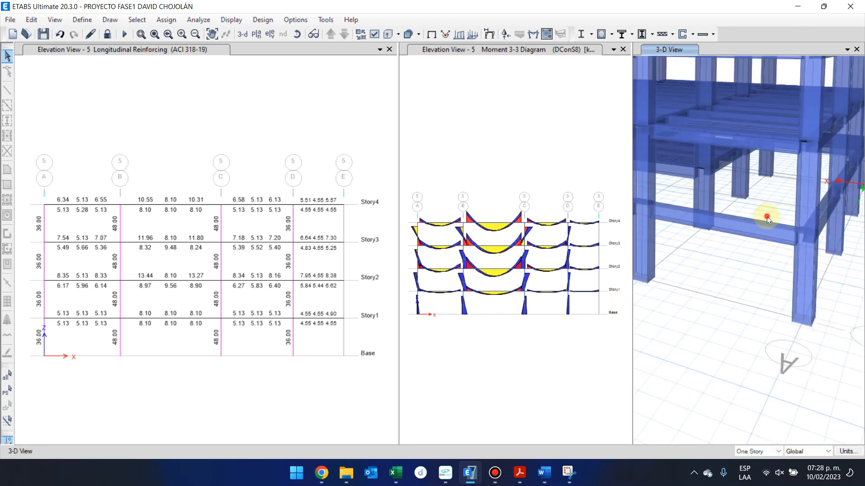
# Step: Locate the Story1 beam between axes A and B in the extruded 3-D view by selecting it from the reinforcing elevation
pyautogui.click(88, 311)
pyautogui.click(74, 320)
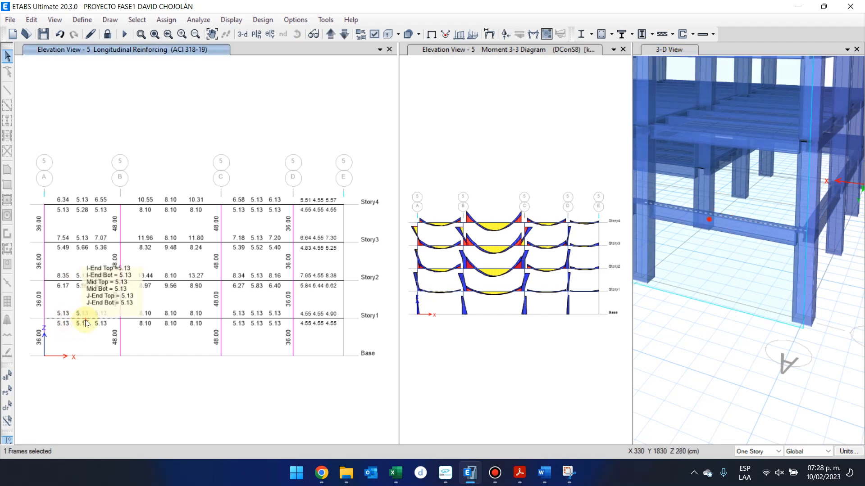
pyautogui.click(767, 244)
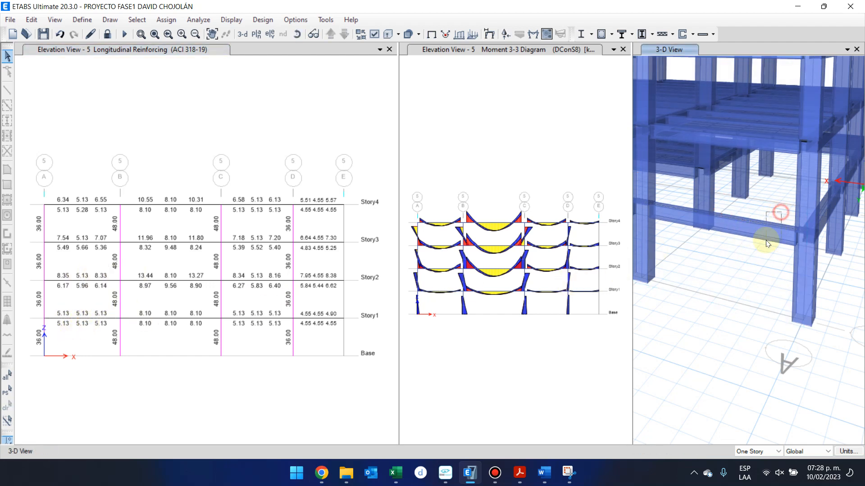
pyautogui.click(767, 244)
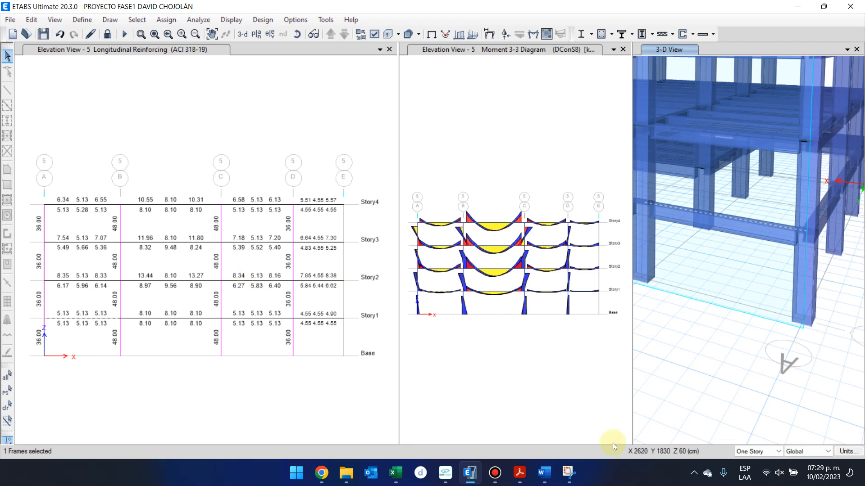
# Step: Window-select the frame along axis 5 in the 3-D view and show only the selected objects
pyautogui.moveTo(726, 294); pyautogui.dragTo(759, 438, button='middle')
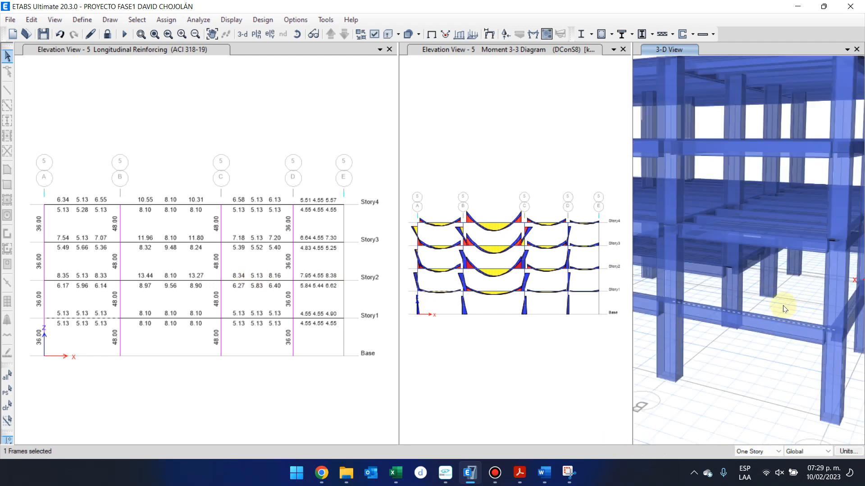
pyautogui.scroll(-5, 819, 390)
pyautogui.keyDown('shift'); pyautogui.moveTo(820, 390); pyautogui.dragTo(785, 409, button='middle'); pyautogui.keyUp('shift')
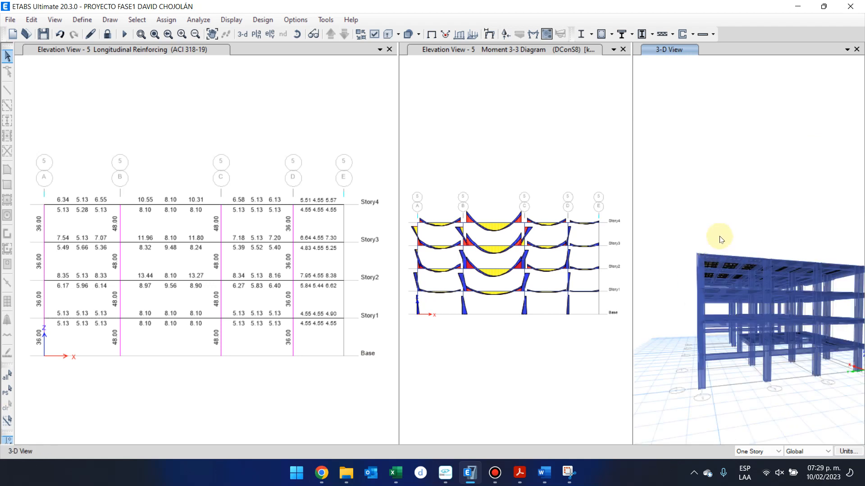
pyautogui.moveTo(719, 225); pyautogui.dragTo(666, 412)
pyautogui.rightClick(679, 398)
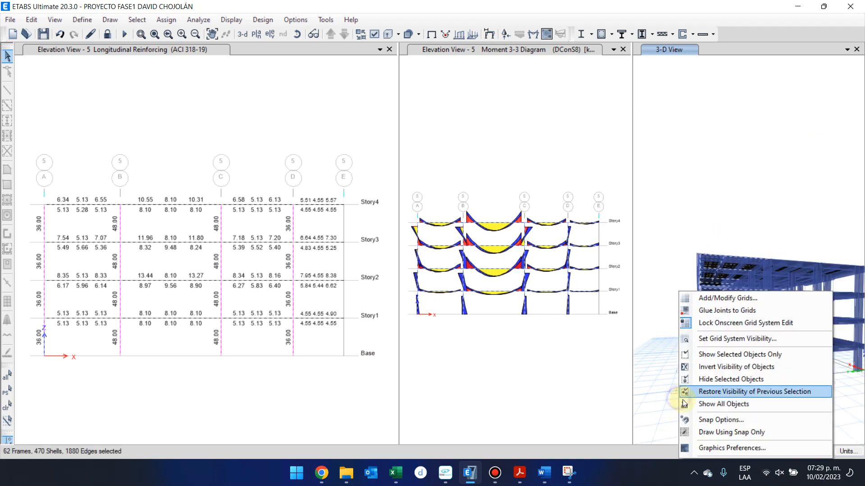
pyautogui.click(729, 355)
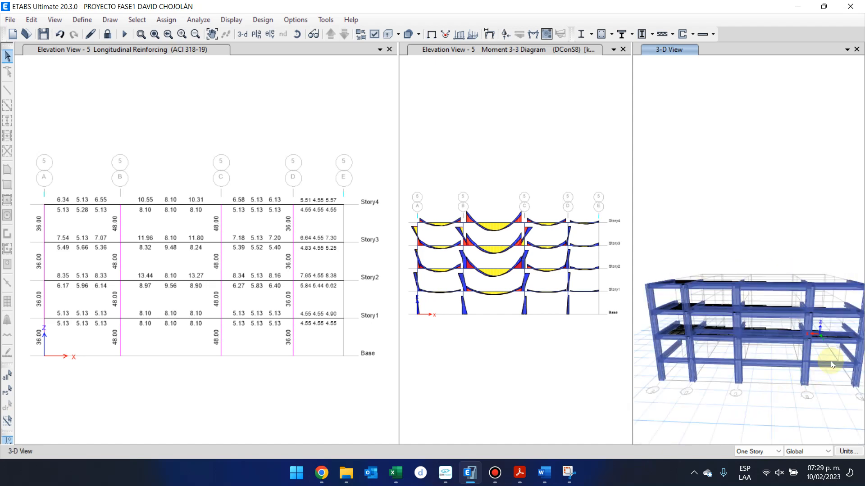
# Step: Inspect the isolated frame's beams and slabs in 3-D, and narrow the longitudinal reinforcing window to enlarge the other two views
pyautogui.scroll(4, 829, 362)
pyautogui.moveTo(828, 363); pyautogui.dragTo(748, 368, button='middle')
pyautogui.scroll(4, 741, 302)
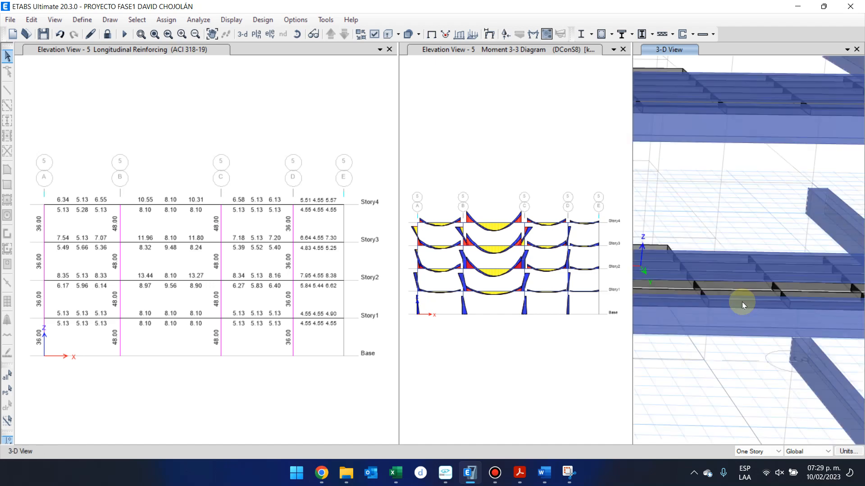
pyautogui.scroll(-4, 741, 301)
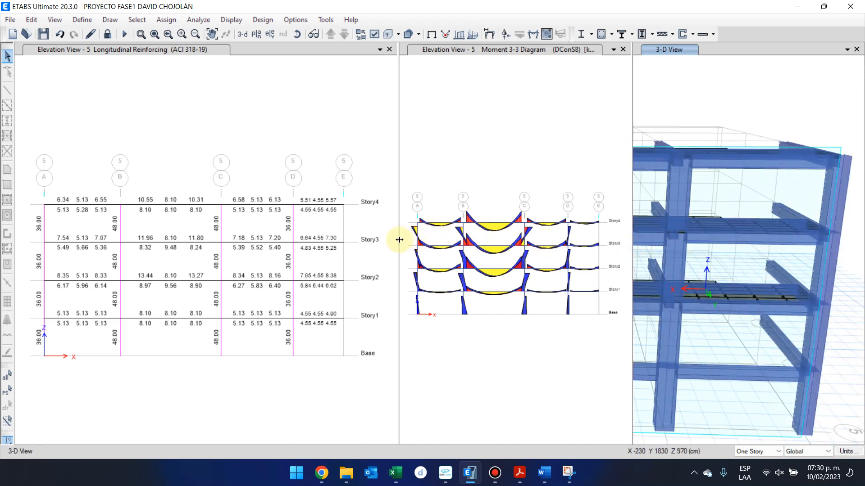
pyautogui.moveTo(400, 239); pyautogui.dragTo(250, 239)
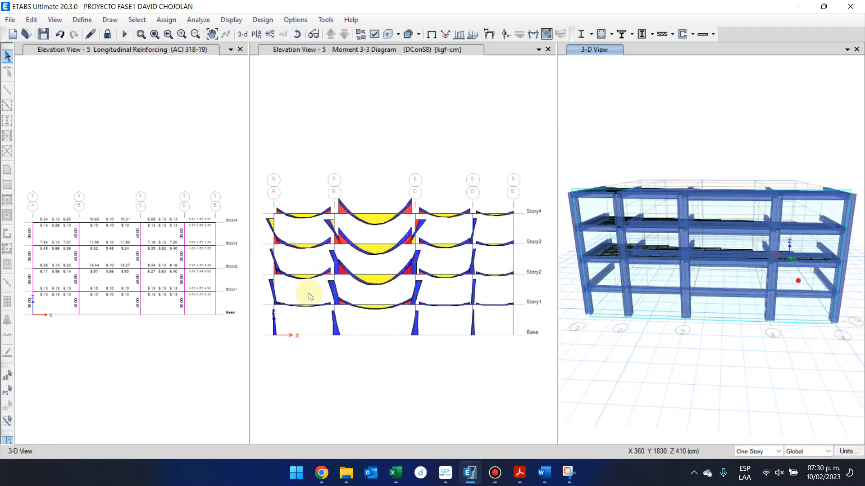
# Step: Locate the Story2 beam between axes A and B in the 3-D view by selecting it in the moment diagram elevation
pyautogui.click(309, 296)
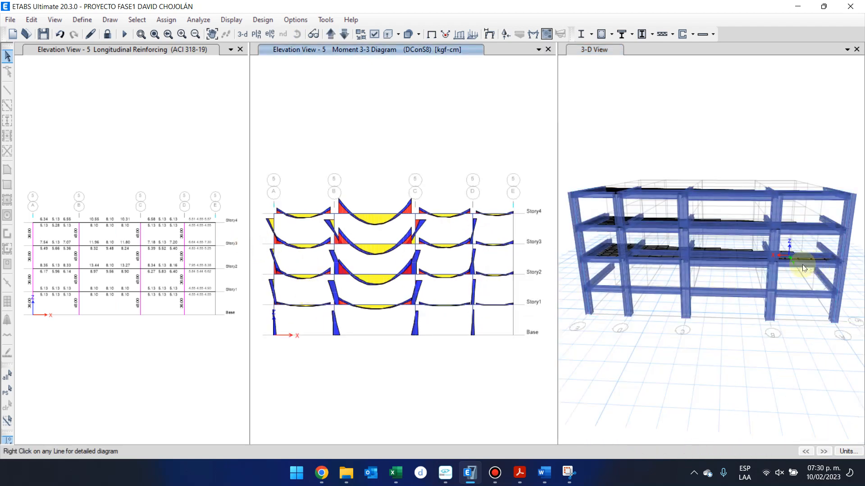
pyautogui.moveTo(819, 362)
pyautogui.keyDown('shift'); pyautogui.mouseDown(button='middle')
pyautogui.moveTo(752, 344)
pyautogui.moveTo(701, 347)
pyautogui.moveTo(680, 303)
pyautogui.mouseUp(button='middle'); pyautogui.keyUp('shift')
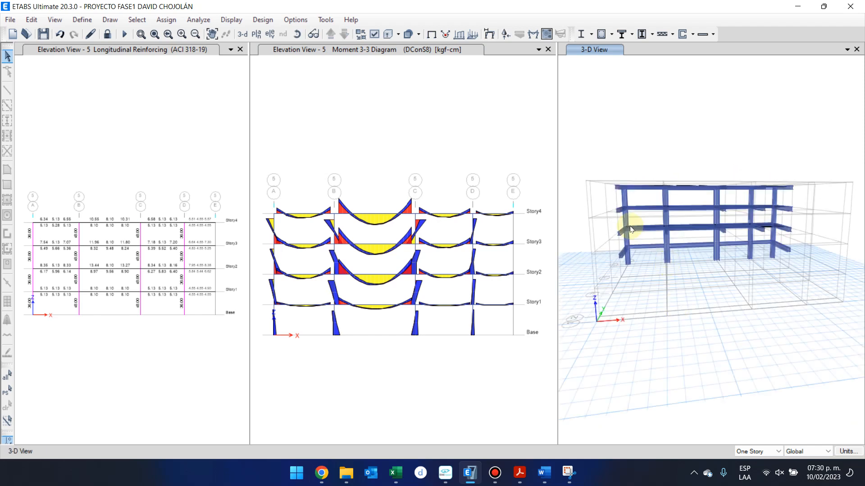
pyautogui.scroll(10, 630, 229)
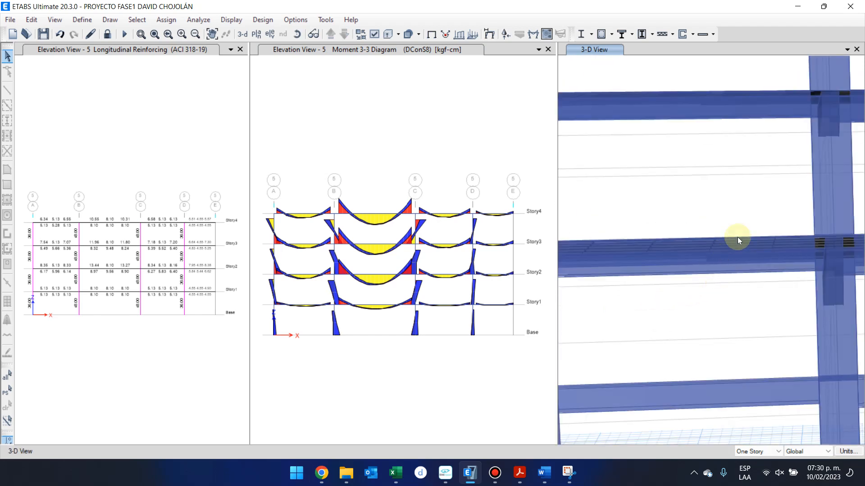
pyautogui.click(305, 273)
pyautogui.click(304, 273)
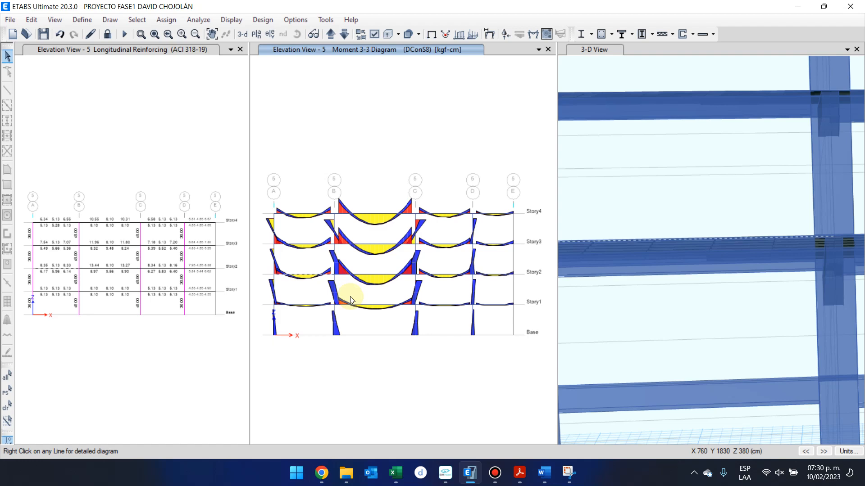
# Step: Inspect the detailed DConS8 diagram of the Story2 beam between axes A and B, reading mid-span values and the maximums
pyautogui.rightClick(296, 273)
pyautogui.click(294, 273)
pyautogui.rightClick(293, 274)
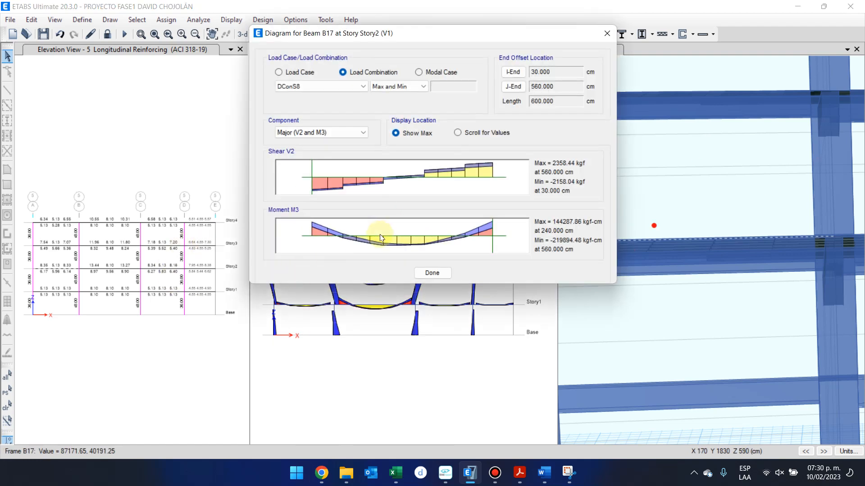
pyautogui.click(457, 132)
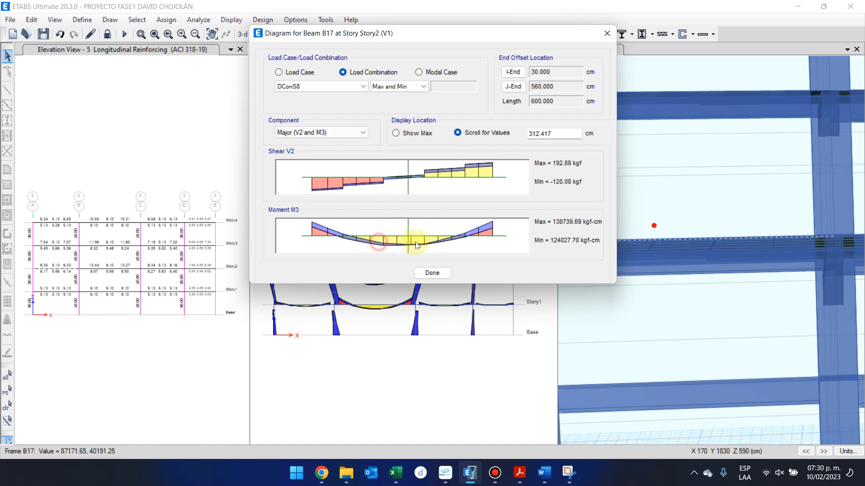
pyautogui.click(429, 133)
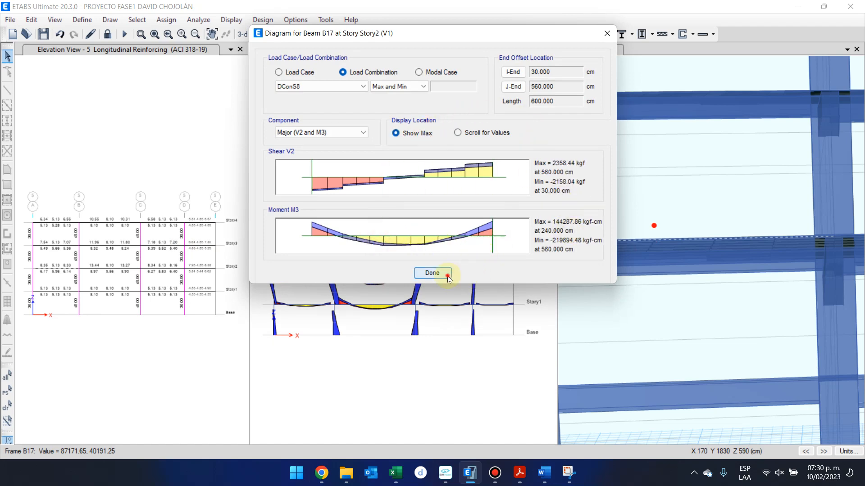
pyautogui.click(432, 273)
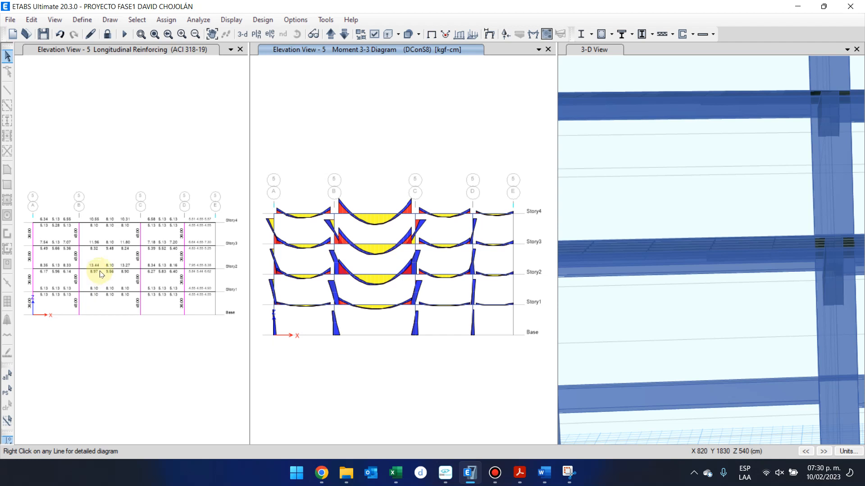
# Step: Enlarge the bay between axes A and B in the longitudinal reinforcing elevation to read the Story2 beam's rebar areas
pyautogui.click(51, 274)
pyautogui.rightClick(53, 273)
pyautogui.press('Escape')
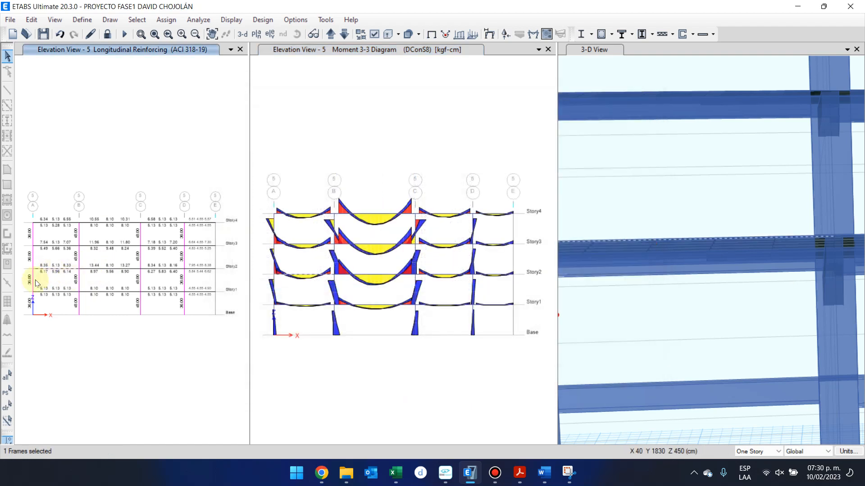
pyautogui.click(141, 34)
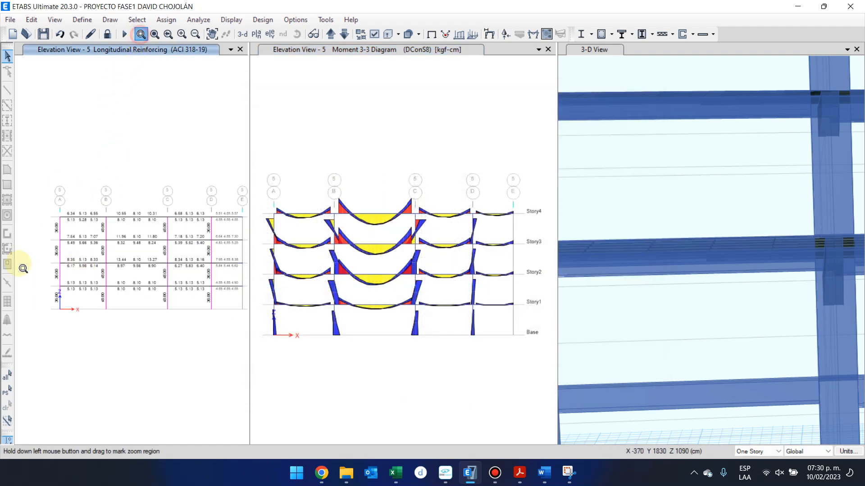
pyautogui.moveTo(41, 241); pyautogui.dragTo(120, 283)
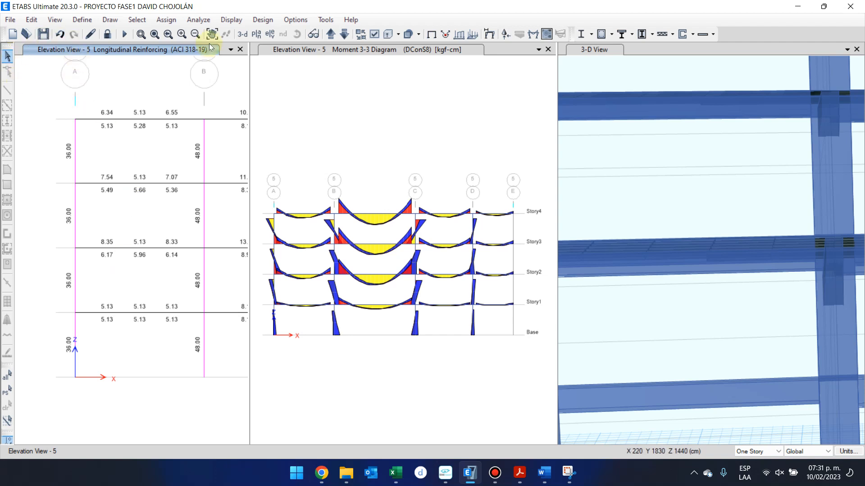
pyautogui.moveTo(56, 231); pyautogui.dragTo(219, 341)
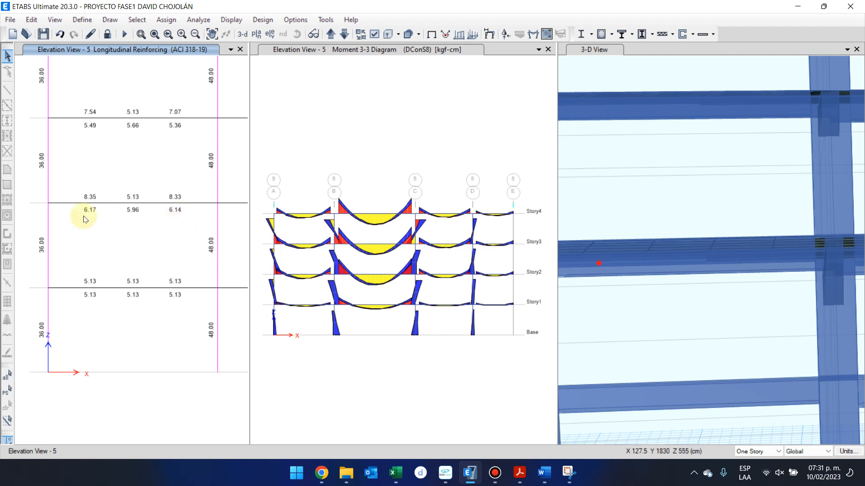
# Step: Read the Moment M3 values at both ends of the Story2 beam between axes A and B by scrolling its detailed diagram
pyautogui.rightClick(309, 274)
pyautogui.click(318, 230)
pyautogui.moveTo(317, 232); pyautogui.dragTo(309, 226)
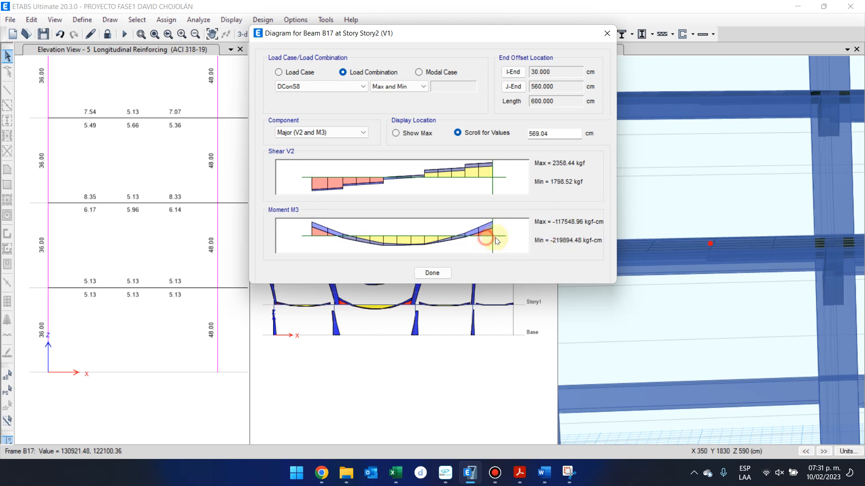
pyautogui.moveTo(492, 238)
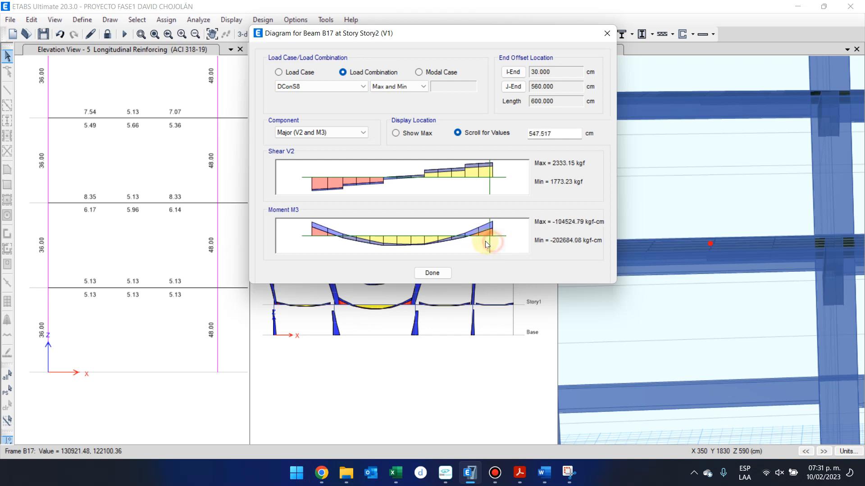
pyautogui.moveTo(311, 244)
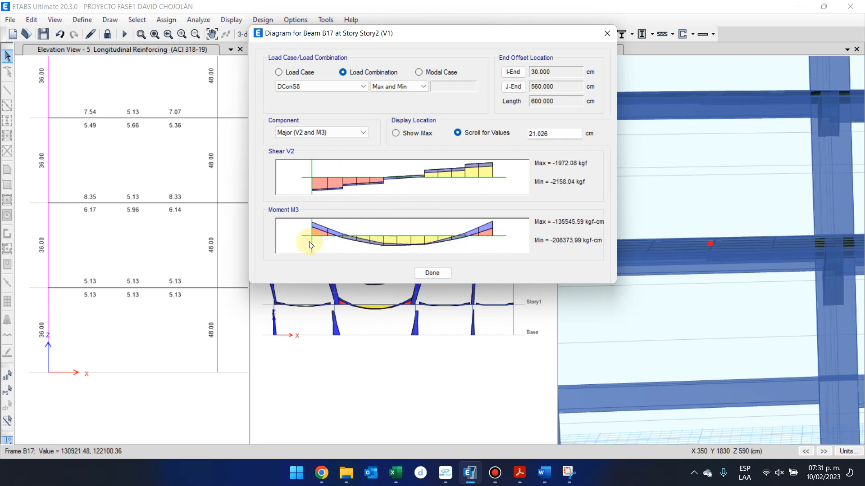
pyautogui.moveTo(488, 233); pyautogui.dragTo(501, 232)
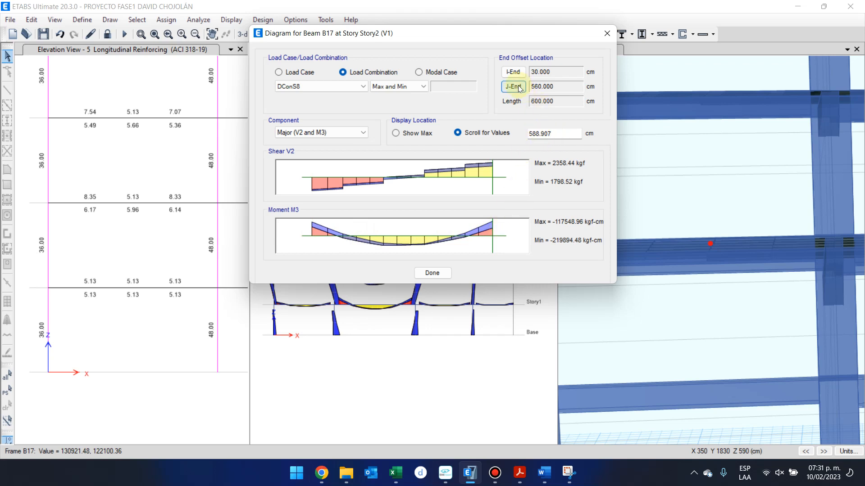
pyautogui.moveTo(493, 241); pyautogui.dragTo(297, 241)
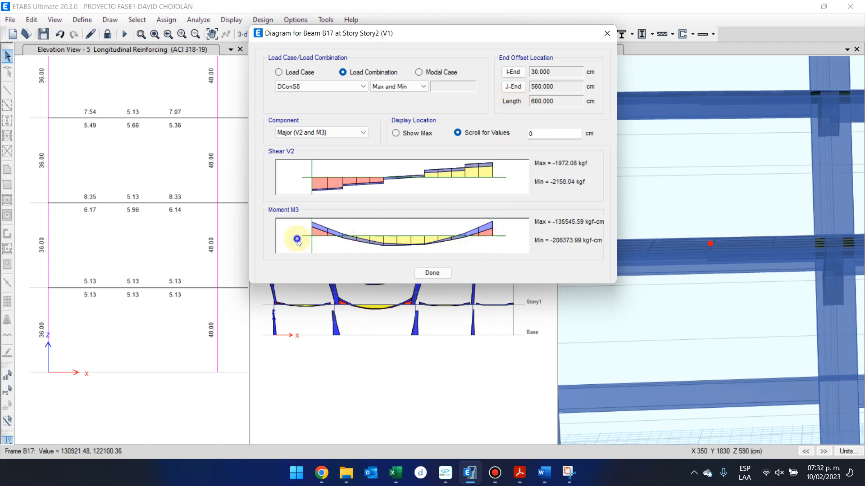
pyautogui.click(432, 273)
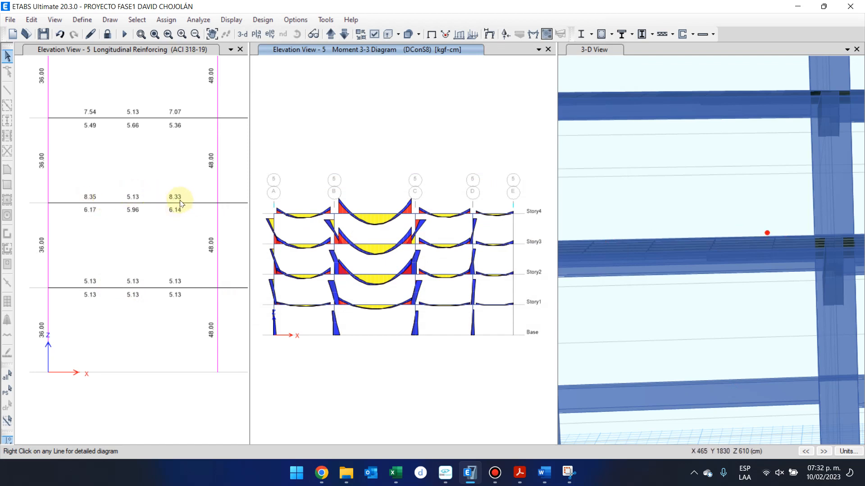
# Step: Reopen the detailed diagram of the Story2 beam between axes A and B and read its values at station 600 cm
pyautogui.rightClick(303, 271)
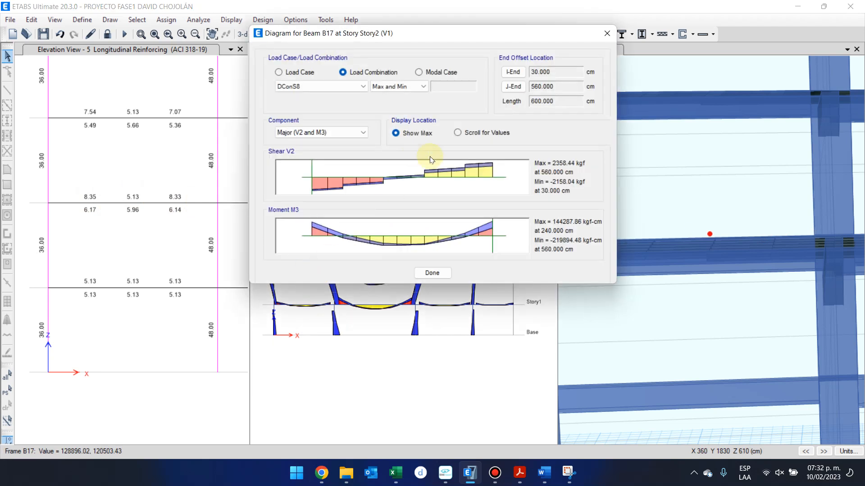
pyautogui.moveTo(496, 223); pyautogui.dragTo(509, 226)
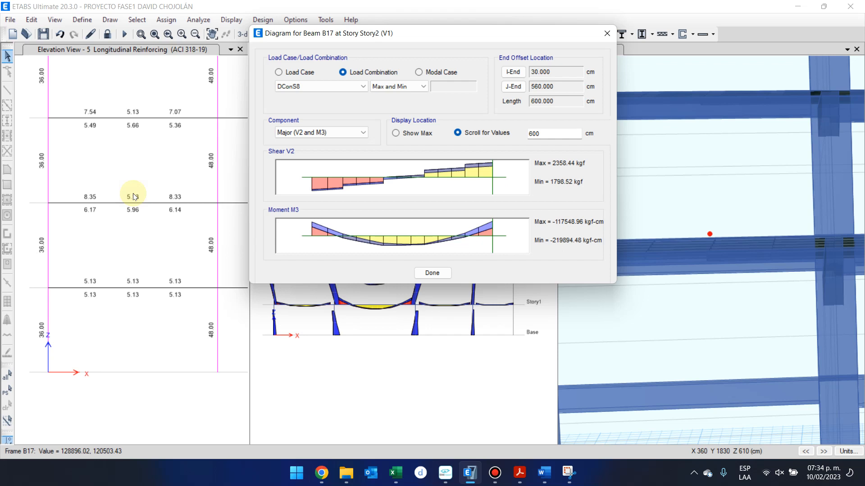
pyautogui.click(444, 274)
pyautogui.click(553, 482)
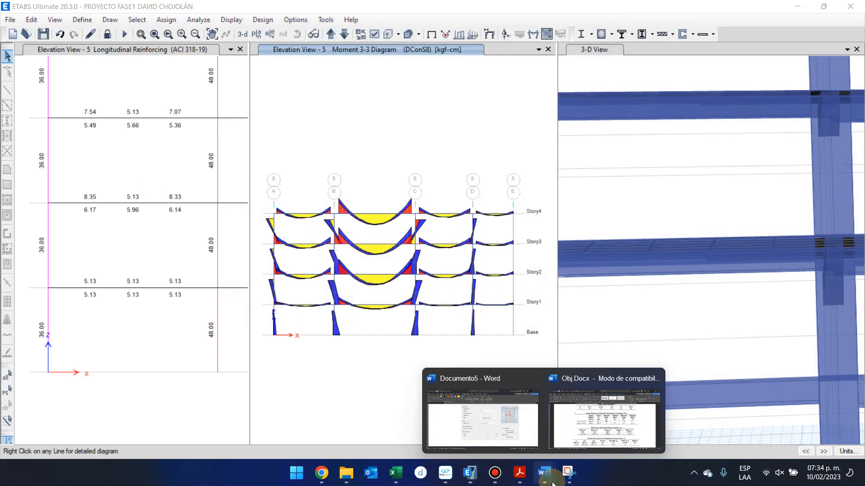
pyautogui.click(178, 412)
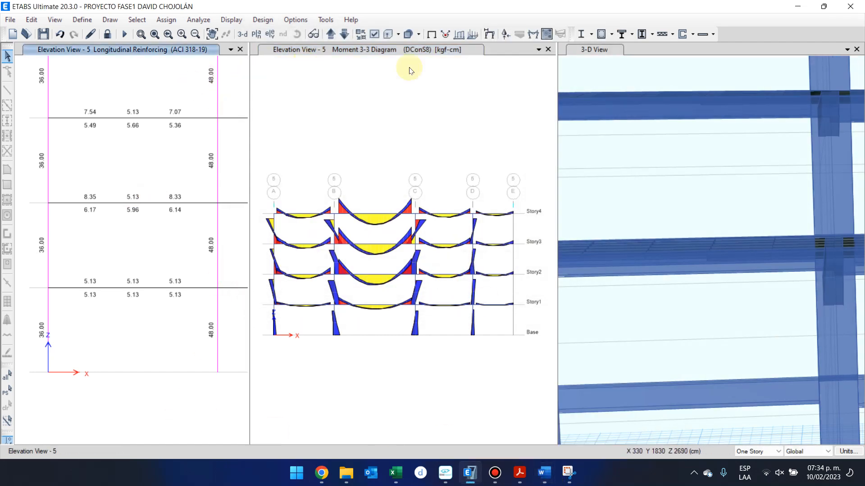
# Step: Close the Moment 3-3 diagram view, widen the longitudinal reinforcing elevation, and enlarge its lower bay between axes A and B
pyautogui.click(548, 49)
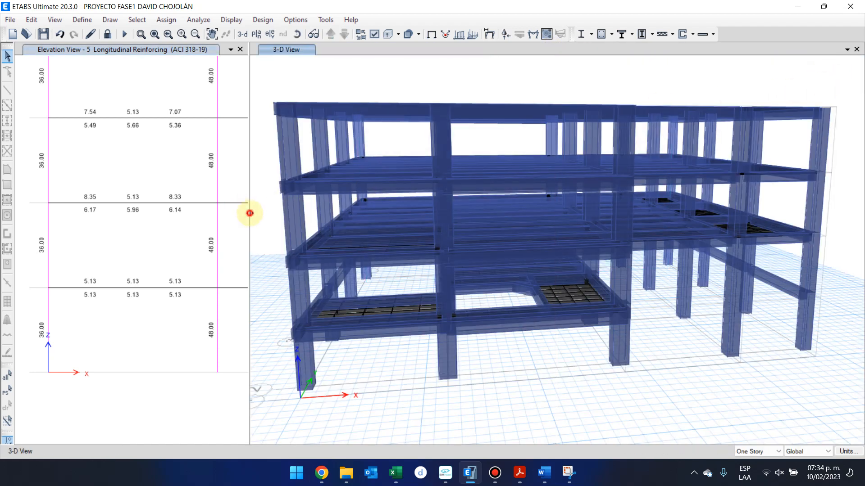
pyautogui.moveTo(251, 214); pyautogui.dragTo(510, 225)
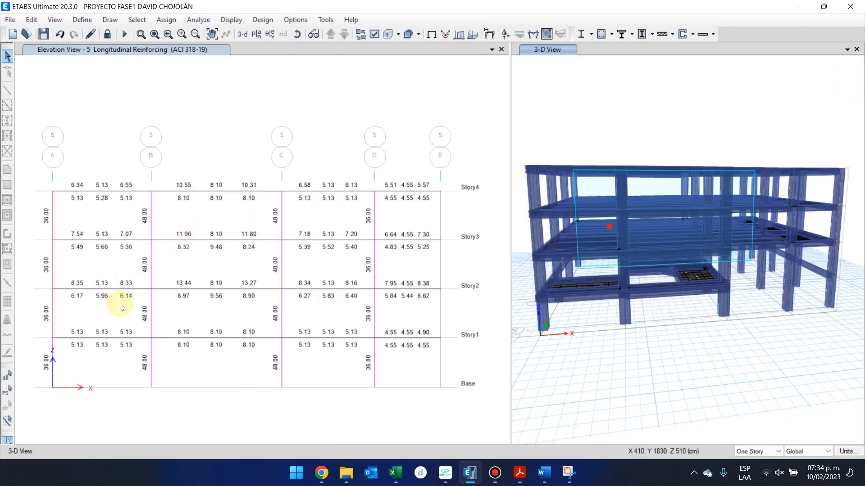
pyautogui.click(141, 34)
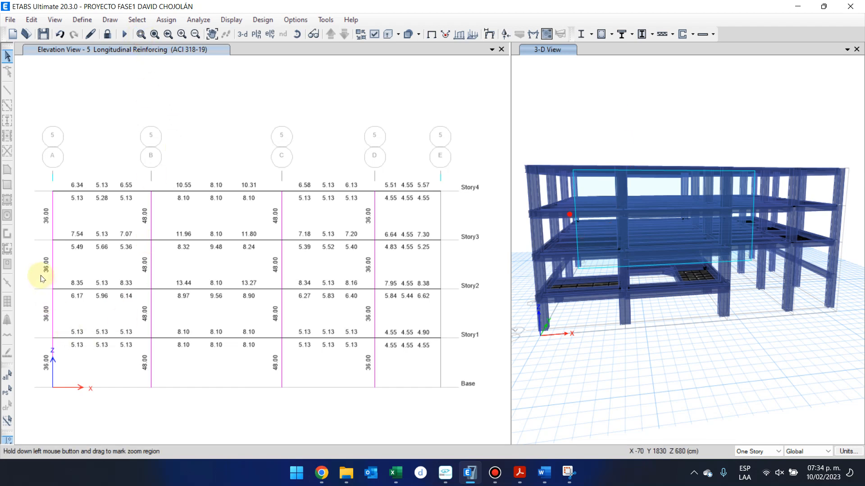
pyautogui.moveTo(39, 273); pyautogui.dragTo(169, 377)
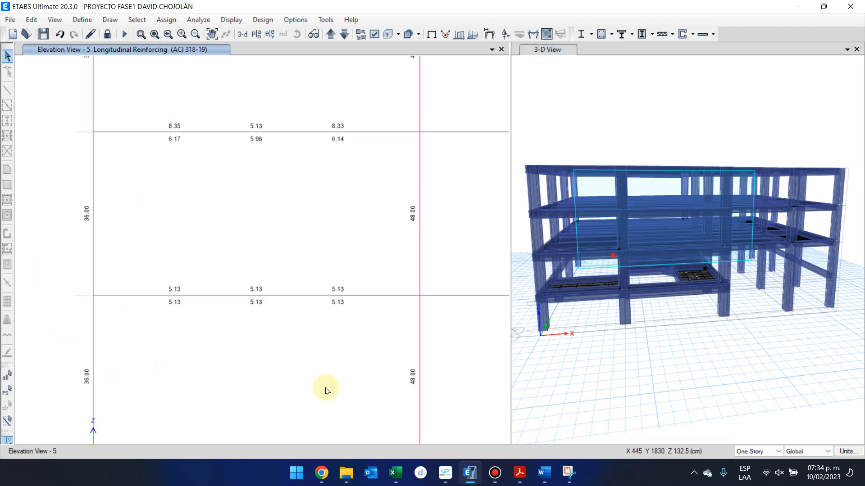
# Step: Window-select the columns along axes B and C to point out their longitudinal reinforcement areas, and clear the selection
pyautogui.moveTo(291, 383); pyautogui.dragTo(292, 372, button='middle')
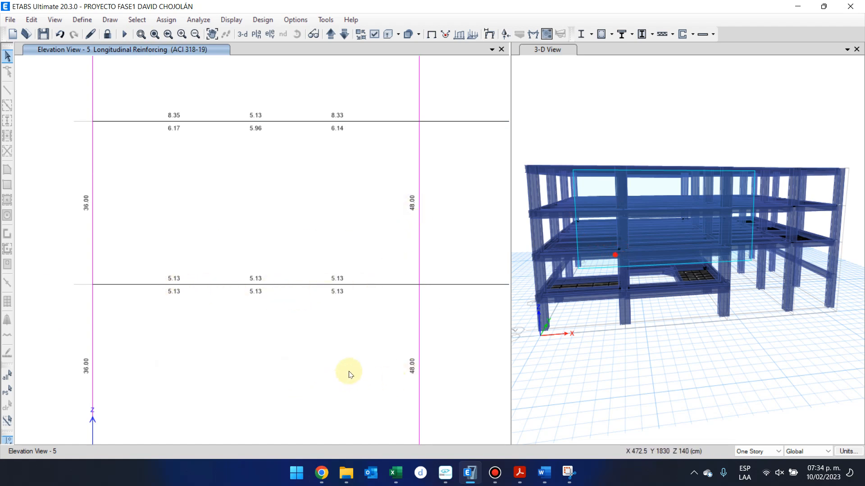
pyautogui.moveTo(239, 344); pyautogui.dragTo(102, 176, button='middle')
pyautogui.moveTo(273, 260); pyautogui.dragTo(253, 365, button='middle')
pyautogui.scroll(-3, 276, 314)
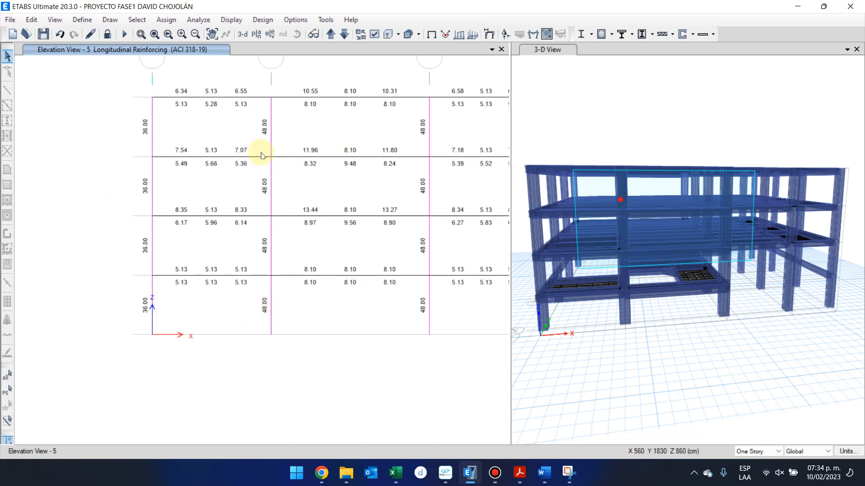
pyautogui.moveTo(255, 85); pyautogui.dragTo(283, 369)
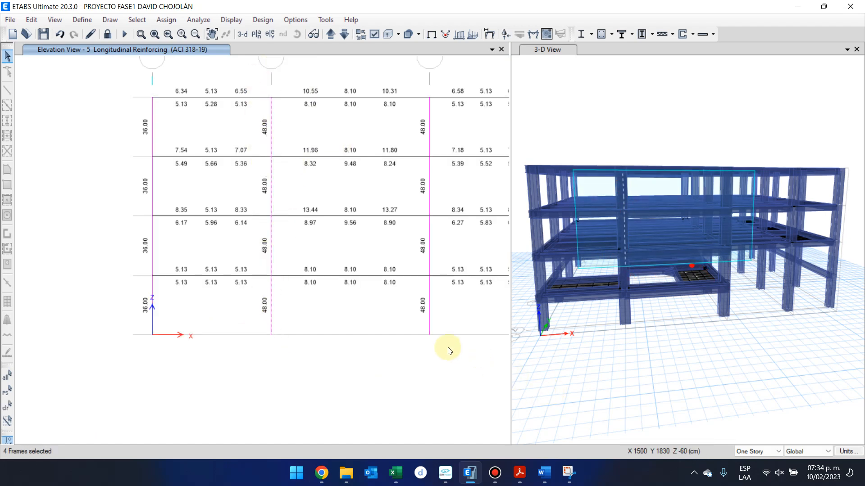
pyautogui.moveTo(448, 351); pyautogui.dragTo(272, 366, button='middle')
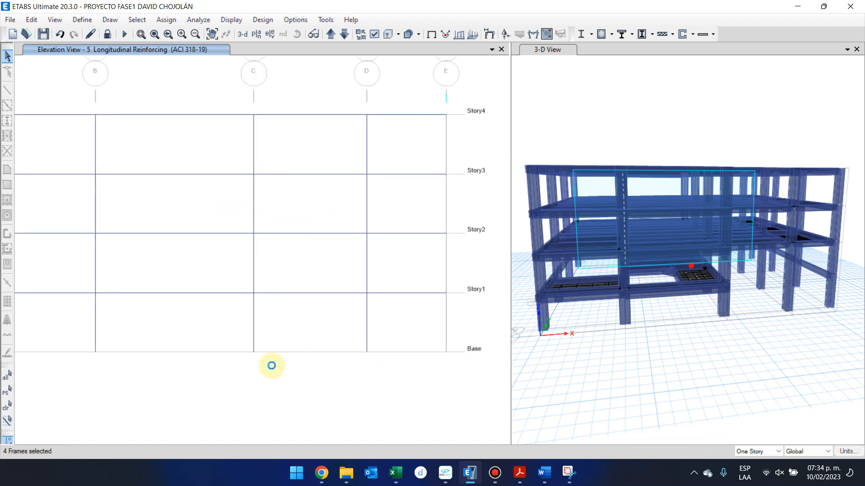
pyautogui.moveTo(233, 81); pyautogui.dragTo(273, 392)
pyautogui.moveTo(385, 177); pyautogui.dragTo(415, 289, button='middle')
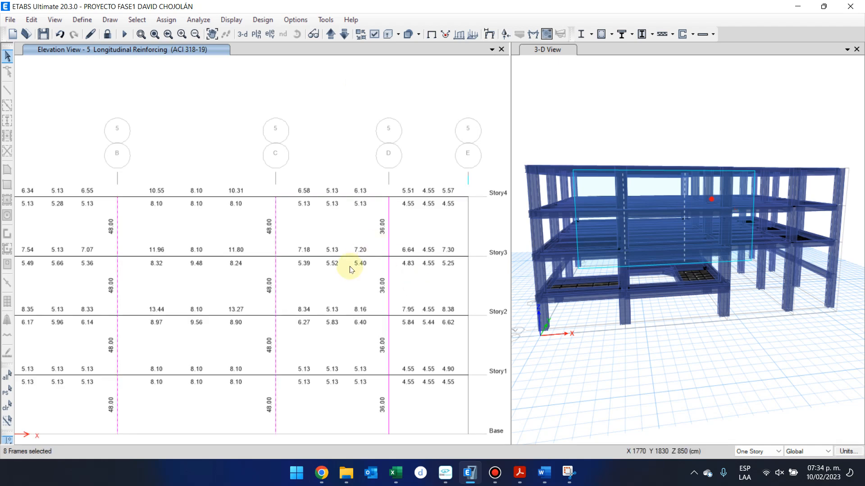
pyautogui.moveTo(383, 231); pyautogui.dragTo(485, 189, button='middle')
pyautogui.moveTo(341, 303); pyautogui.dragTo(309, 297, button='middle')
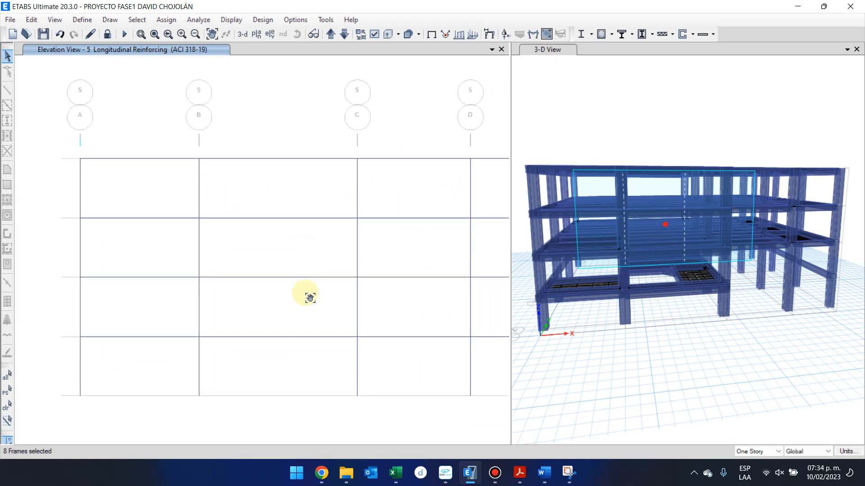
pyautogui.moveTo(410, 367); pyautogui.dragTo(407, 371, button='middle')
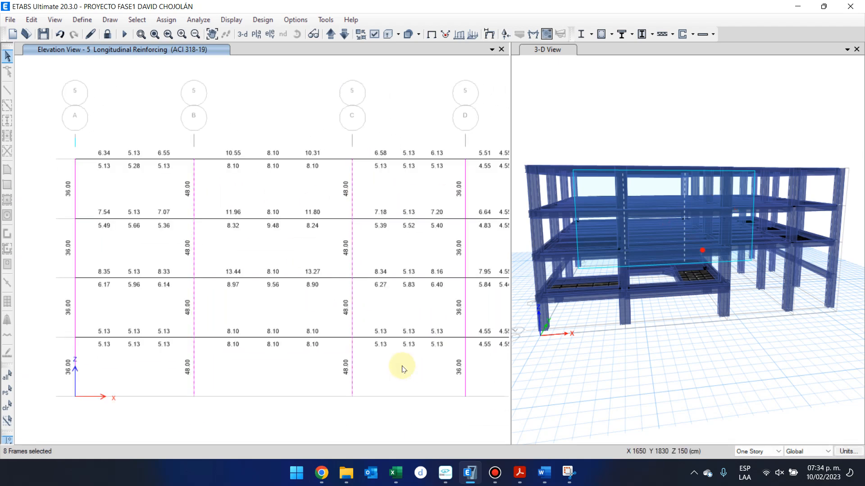
pyautogui.press('Escape')
# Step: Open the design information of the Story1 column at axis C, inspect its interaction surface from different elevation angles, and close the surface
pyautogui.rightClick(353, 365)
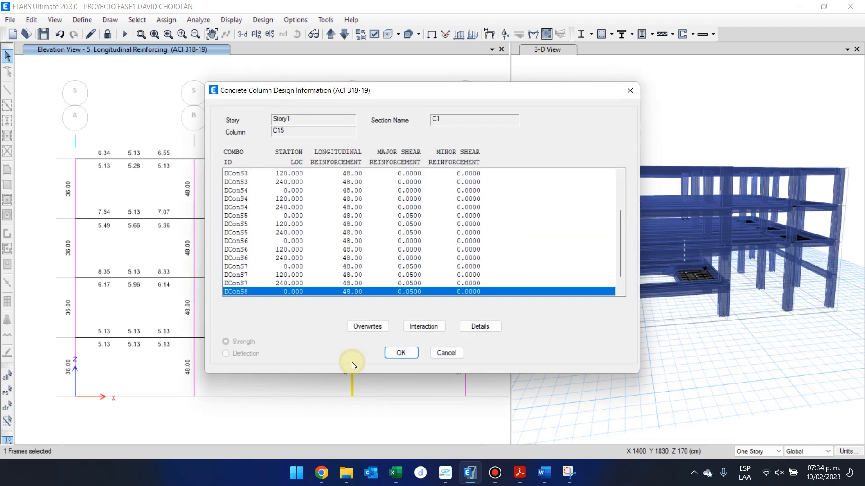
pyautogui.moveTo(390, 93); pyautogui.dragTo(541, 34)
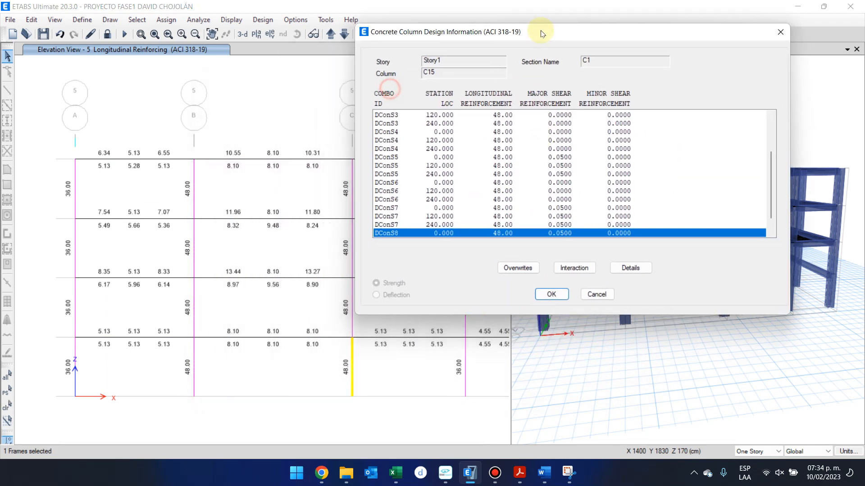
pyautogui.click(575, 269)
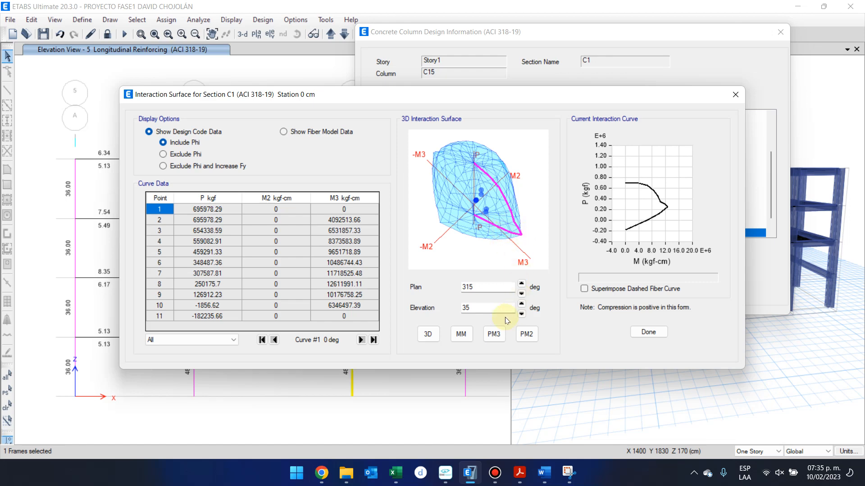
pyautogui.click(521, 314)
pyautogui.moveTo(521, 314); pyautogui.dragTo(522, 292)
pyautogui.click(522, 294)
pyautogui.click(521, 294)
pyautogui.click(647, 331)
# Step: Open the column's design details and review both pages of the summary, from shear design back to the section sketch
pyautogui.click(631, 268)
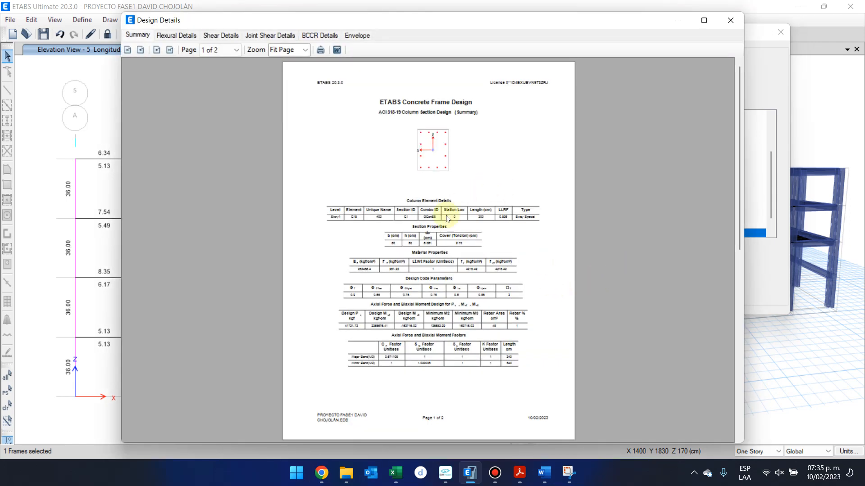
pyautogui.keyDown('ctrl'); pyautogui.scroll(3, 455, 225); pyautogui.keyUp('ctrl')
pyautogui.scroll(-3, 480, 271)
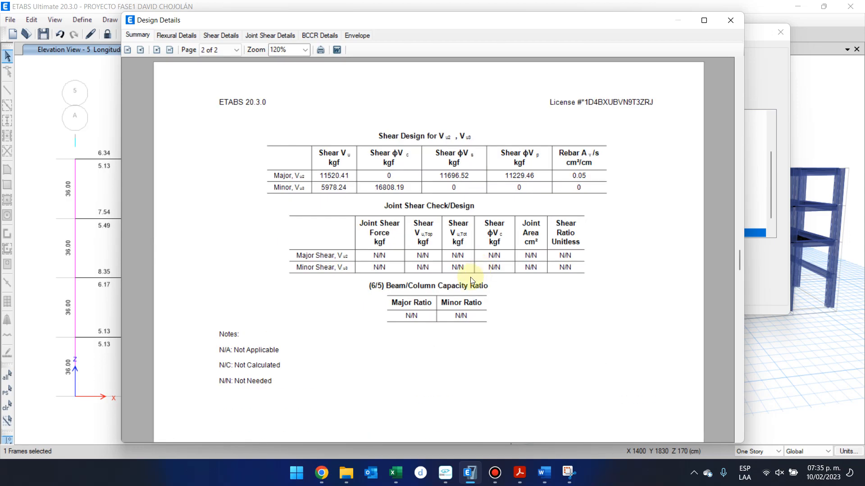
pyautogui.scroll(3, 471, 281)
pyautogui.scroll(-3, 471, 280)
pyautogui.scroll(3, 498, 305)
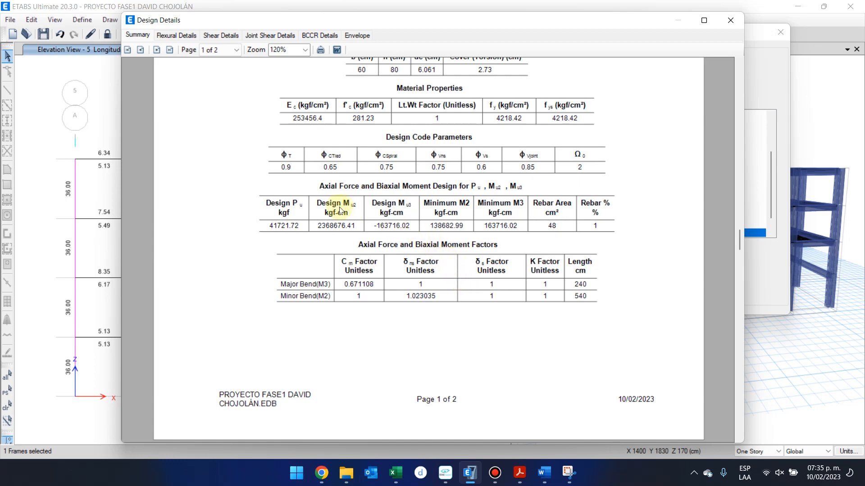
pyautogui.scroll(5, 318, 201)
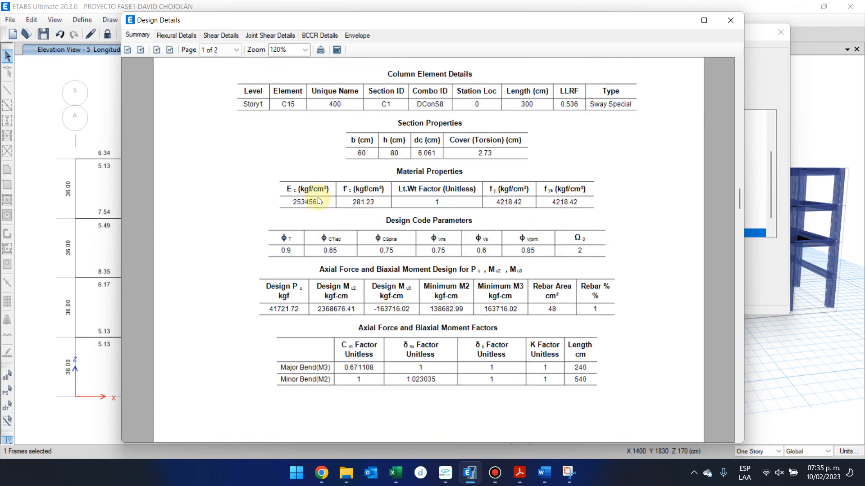
pyautogui.scroll(2, 318, 198)
pyautogui.scroll(-1, 428, 185)
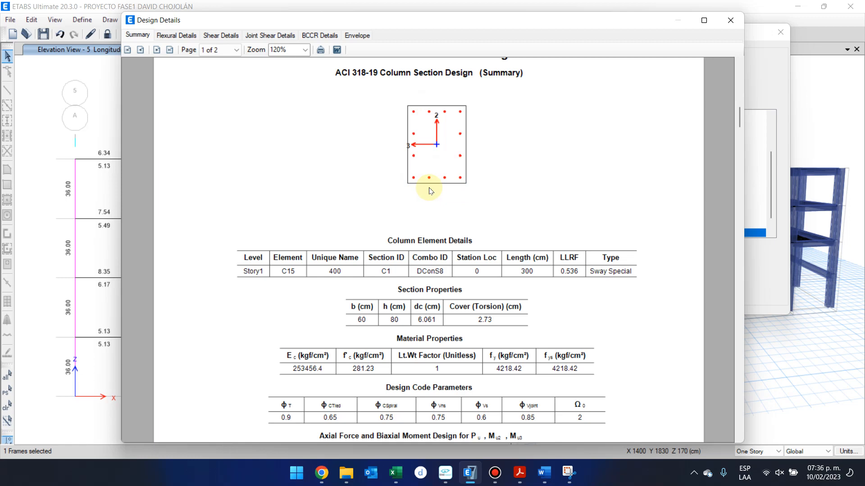
# Step: Maximize the design details and enlarge the summary to read the column's section properties, material properties and axial-moment design tables
pyautogui.keyDown('ctrl'); pyautogui.scroll(4, 433, 192); pyautogui.keyUp('ctrl')
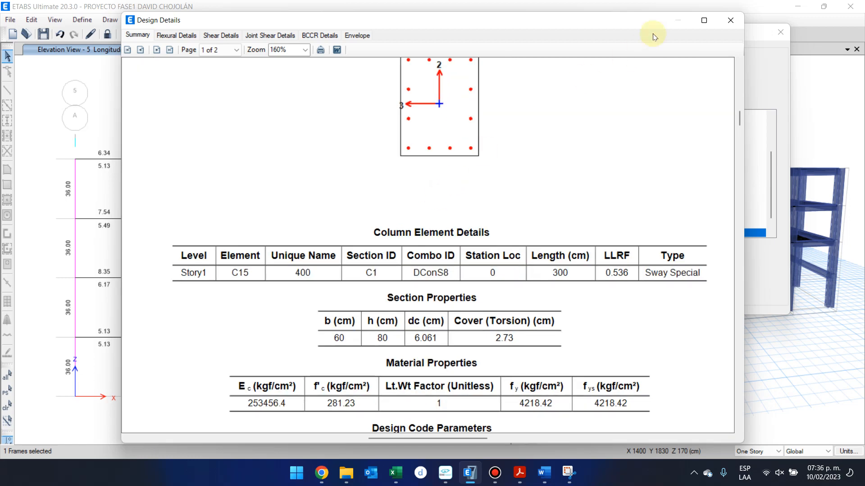
pyautogui.click(704, 20)
pyautogui.keyDown('ctrl'); pyautogui.scroll(8, 446, 277); pyautogui.keyUp('ctrl')
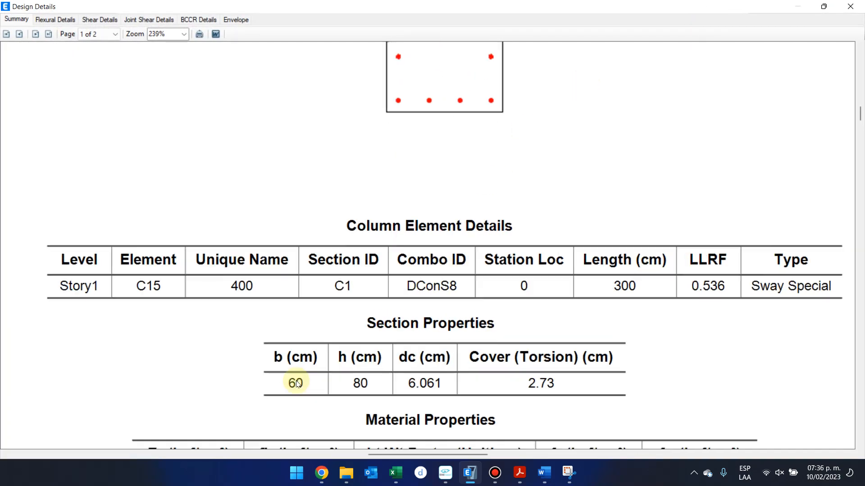
pyautogui.keyDown('ctrl'); pyautogui.scroll(10, 296, 383); pyautogui.keyUp('ctrl')
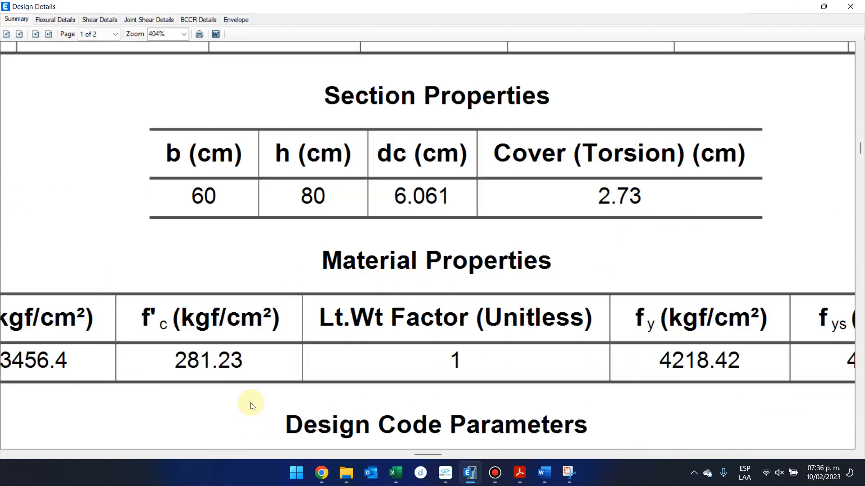
pyautogui.keyDown('ctrl'); pyautogui.scroll(-7, 251, 405); pyautogui.keyUp('ctrl')
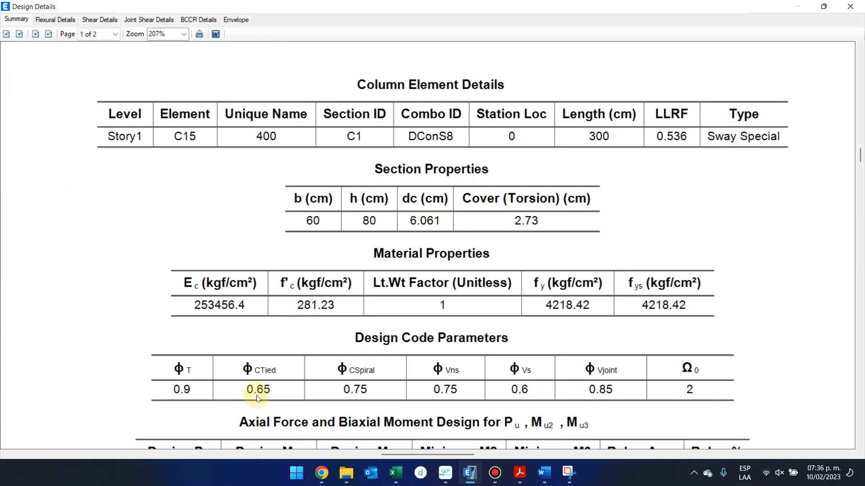
pyautogui.keyDown('ctrl'); pyautogui.scroll(-1, 390, 349); pyautogui.keyUp('ctrl')
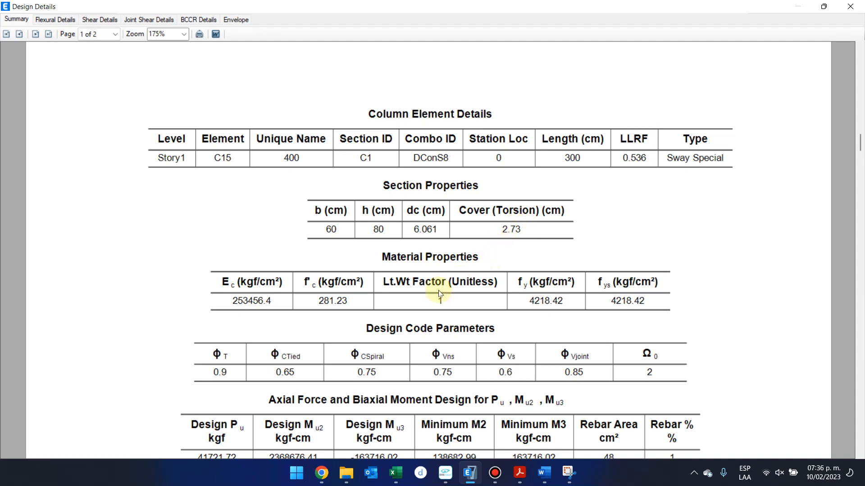
pyautogui.scroll(-3, 439, 293)
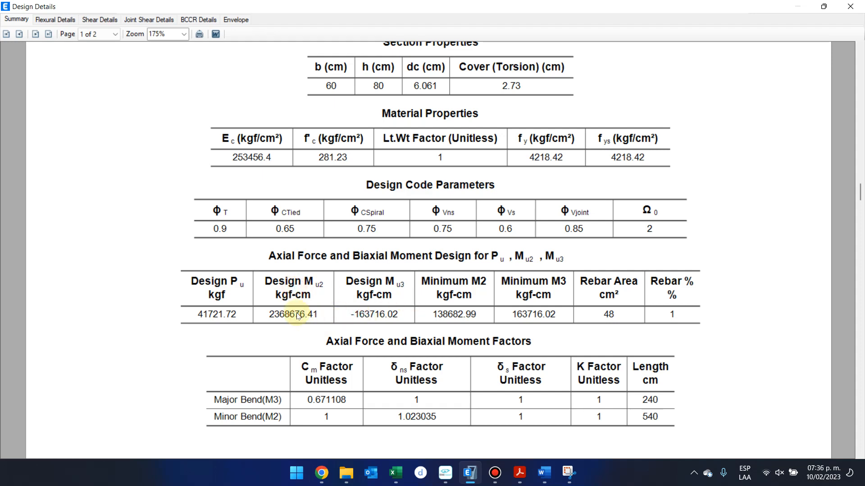
pyautogui.scroll(10, 367, 211)
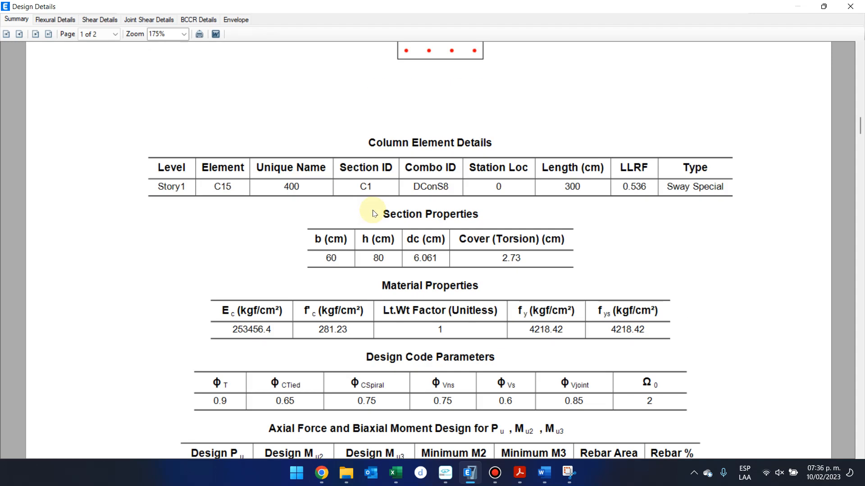
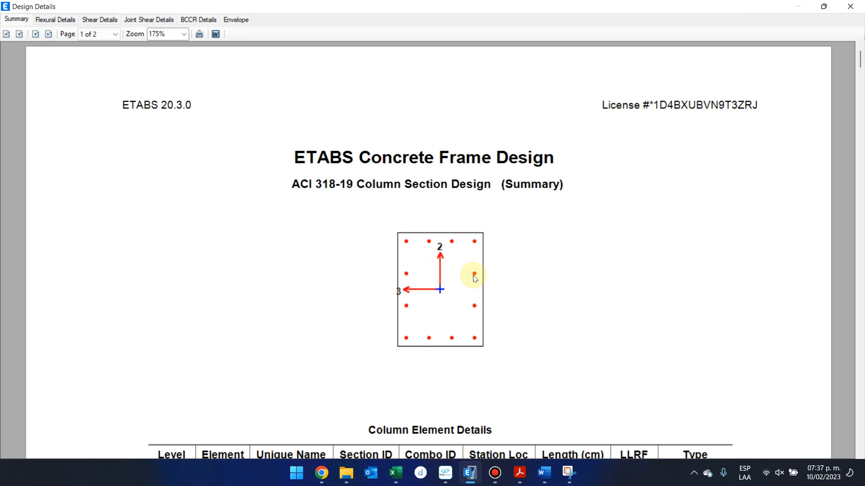
# Step: Compare the column's rebar area and percentage with its bar layout in the summary, and close the report and column design information
pyautogui.scroll(-5, 758, 110)
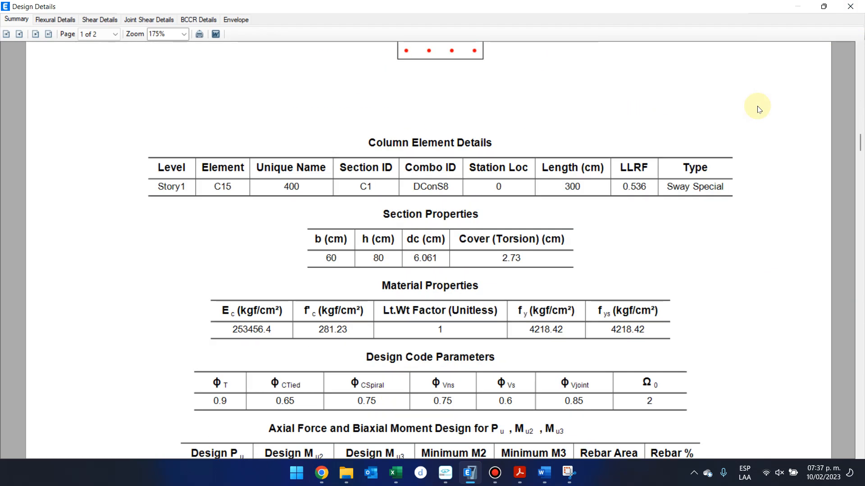
pyautogui.scroll(-2, 622, 149)
pyautogui.keyDown('ctrl'); pyautogui.scroll(-1, 617, 160); pyautogui.keyUp('ctrl')
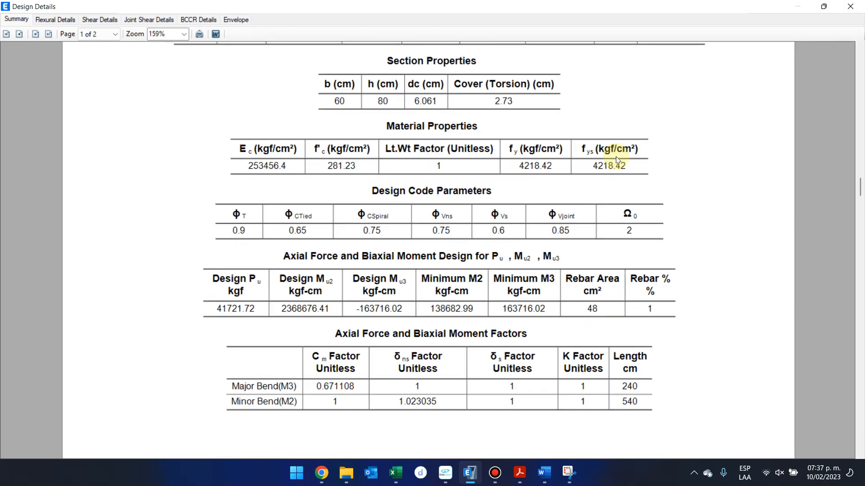
pyautogui.scroll(4, 540, 173)
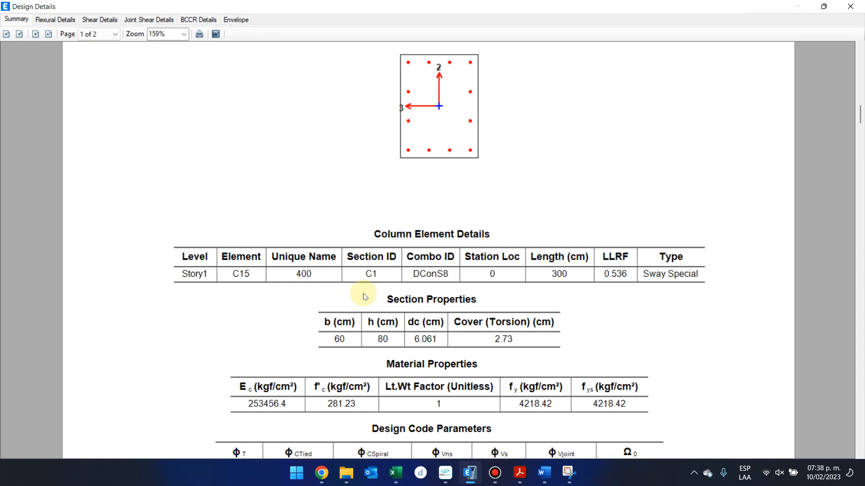
pyautogui.click(850, 7)
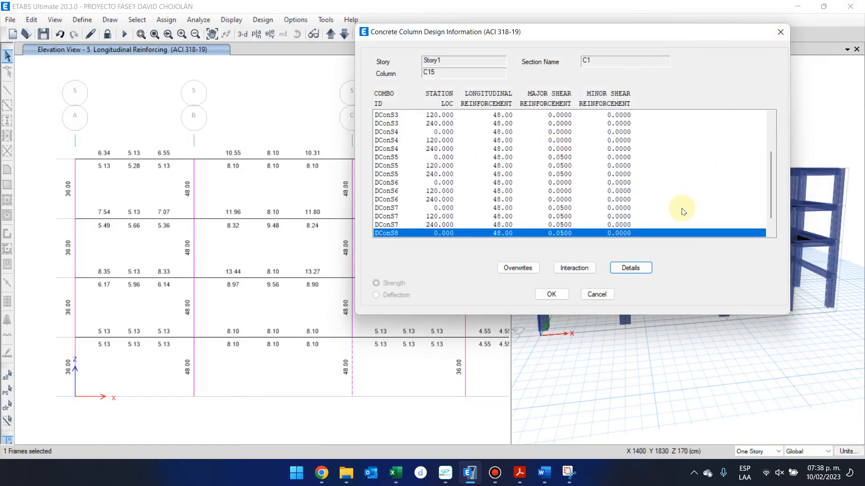
pyautogui.click(597, 294)
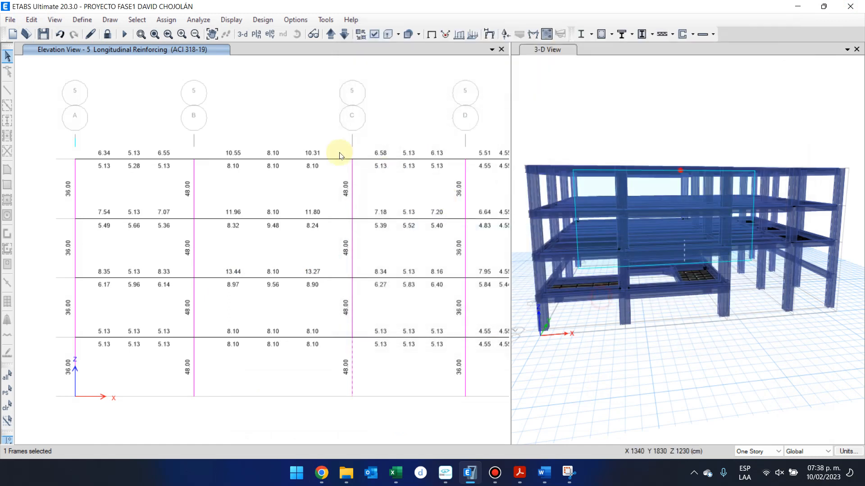
# Step: Open the reinforcement data of frame section C1 and place it beside the section preview to read its bar sizes and counts
pyautogui.click(82, 20)
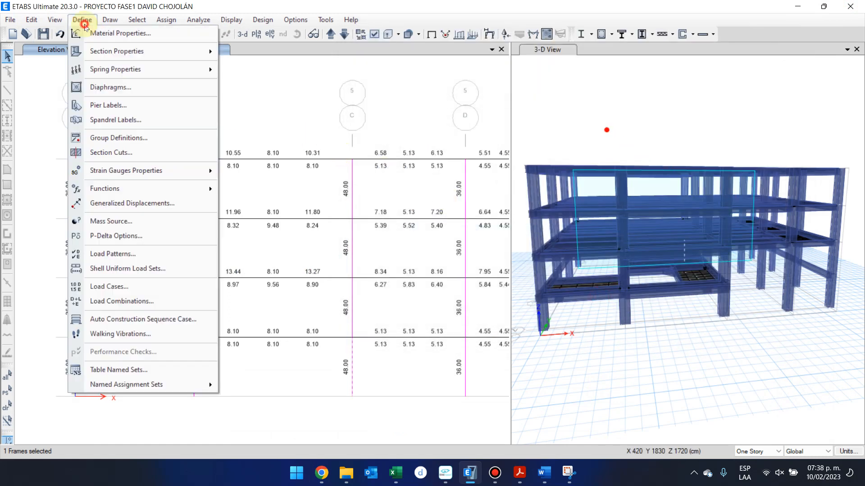
pyautogui.moveTo(105, 51)
pyautogui.click(247, 51)
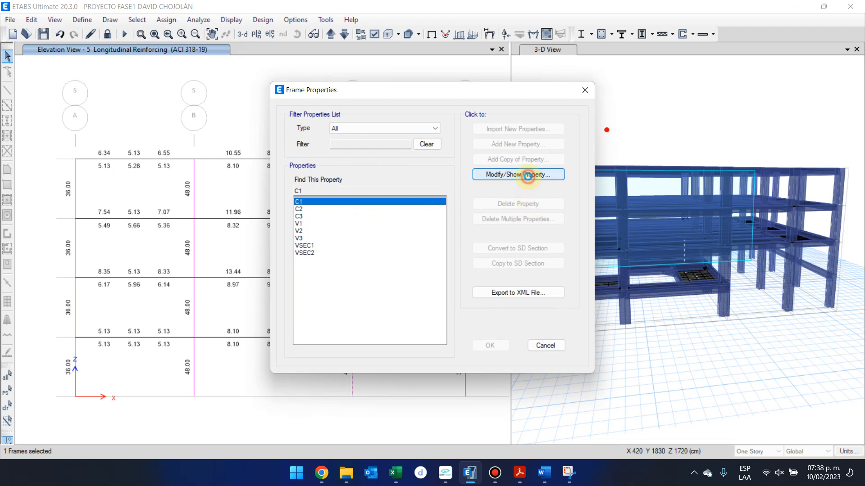
pyautogui.click(478, 175)
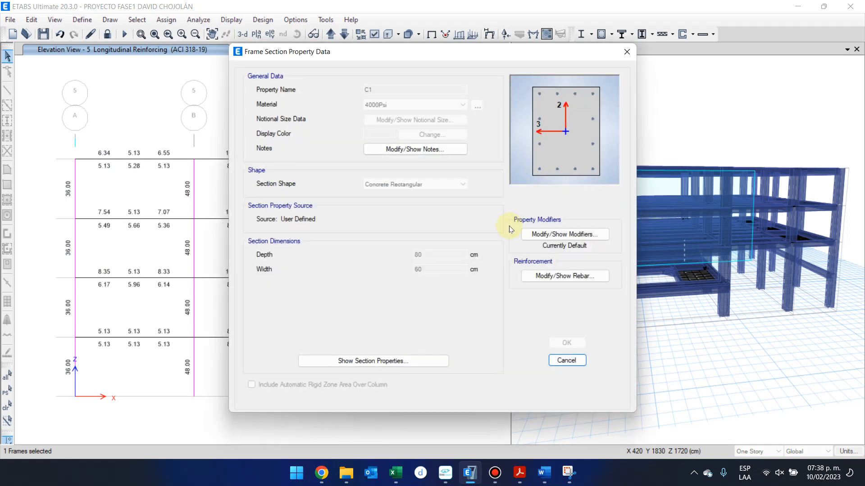
pyautogui.click(559, 276)
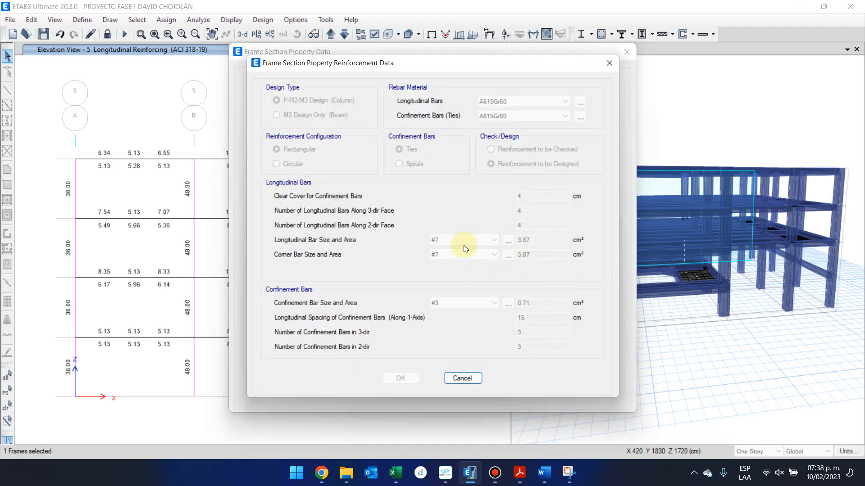
pyautogui.moveTo(508, 63); pyautogui.dragTo(353, 79)
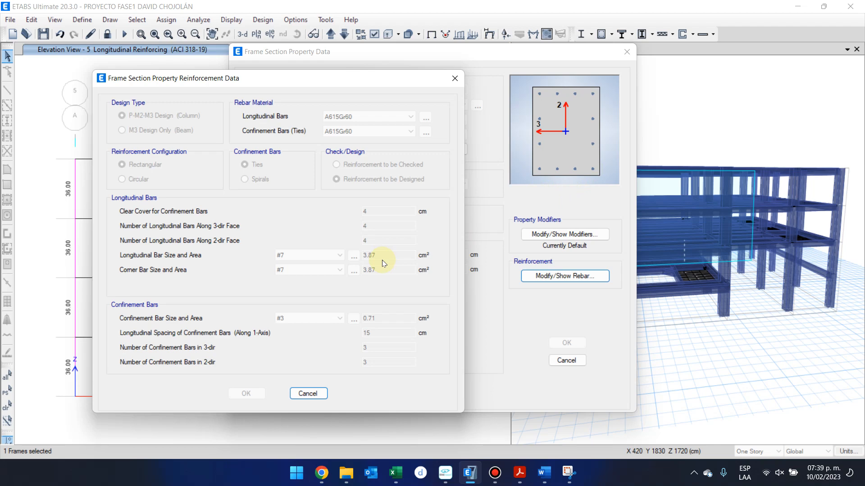
# Step: Multiply the #7 bar area of 3.87 by 12 in Calculator, and close the C1 reinforcement and frame property dialogs in ETABS
pyautogui.press('XF86Calculator')
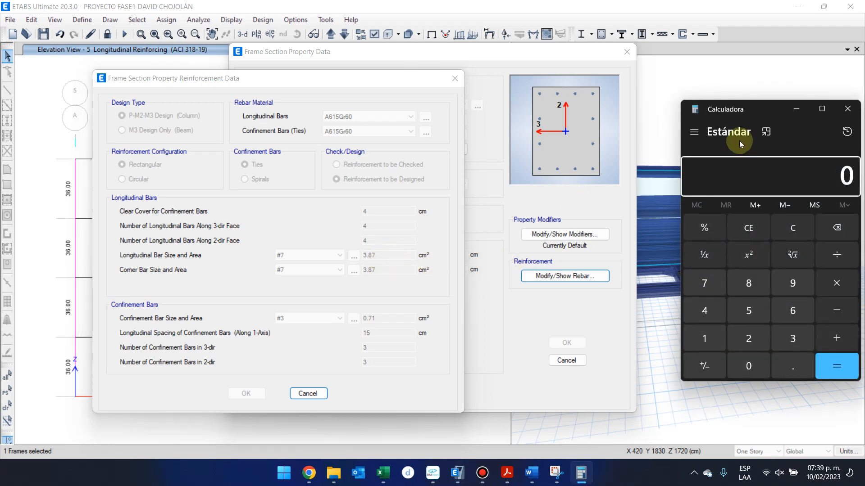
pyautogui.write('3.87')
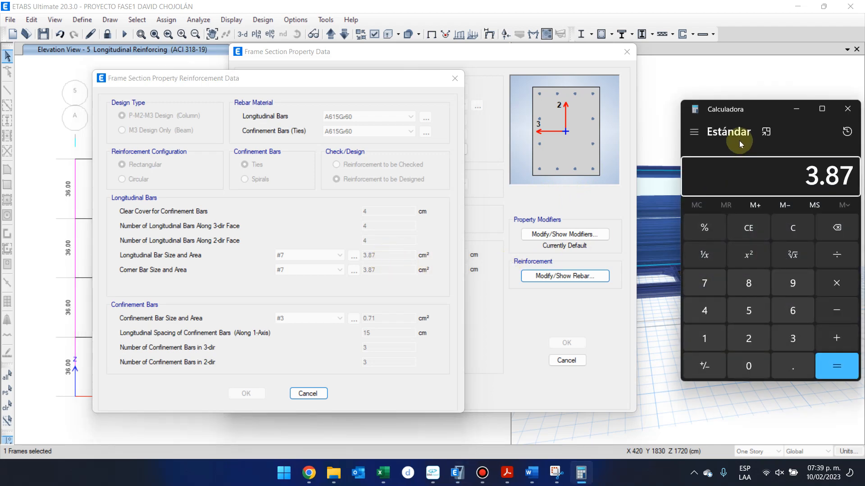
pyautogui.write('*12')
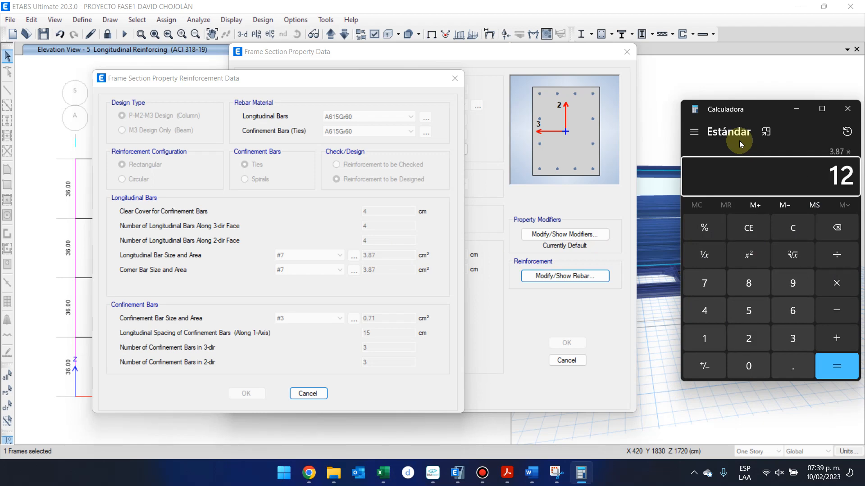
pyautogui.press('Return')
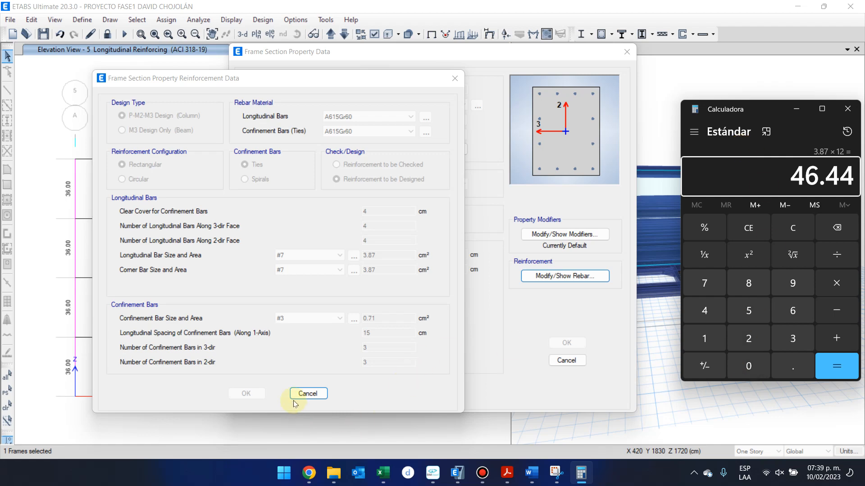
pyautogui.click(308, 393)
pyautogui.click(567, 359)
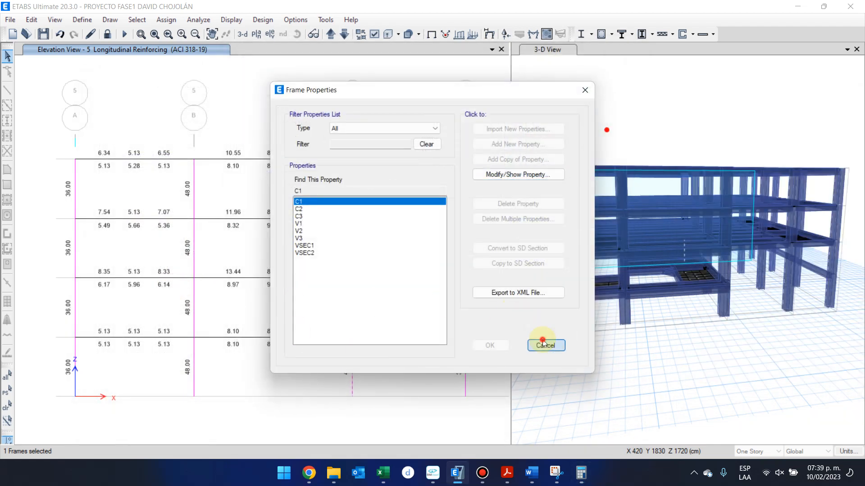
pyautogui.click(546, 345)
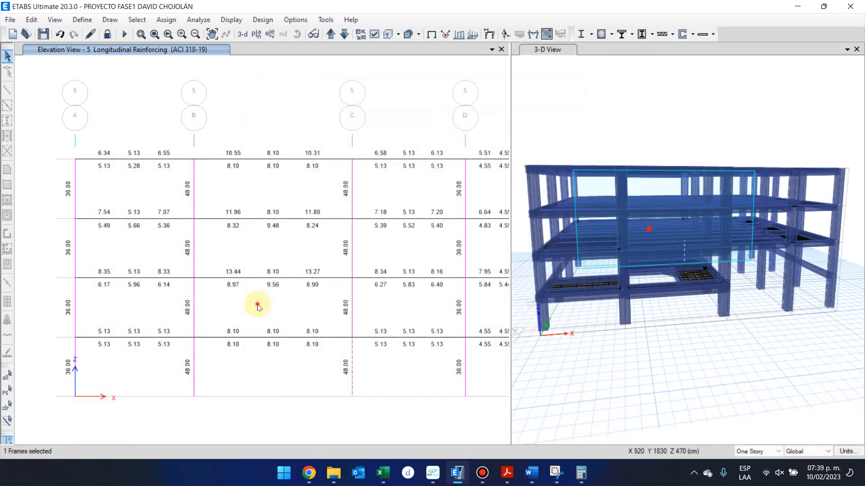
# Step: Browse the longitudinal reinforcing elevations through axis B and back past axis 5 to the elevation at axis 4
pyautogui.click(331, 36)
pyautogui.click(332, 36)
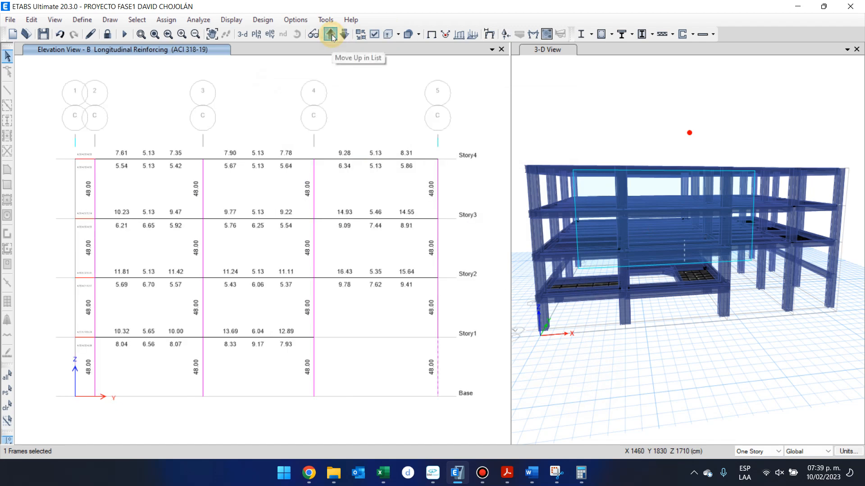
pyautogui.click(347, 36)
pyautogui.click(350, 37)
pyautogui.click(350, 38)
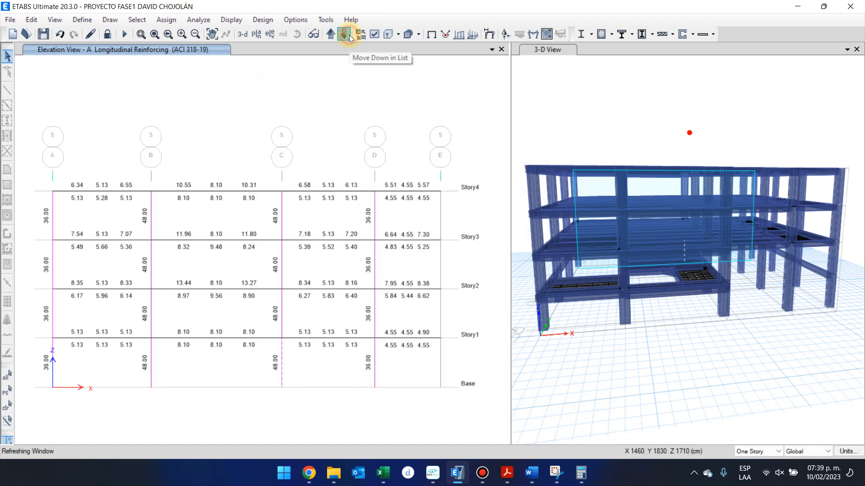
pyautogui.click(350, 37)
pyautogui.click(349, 37)
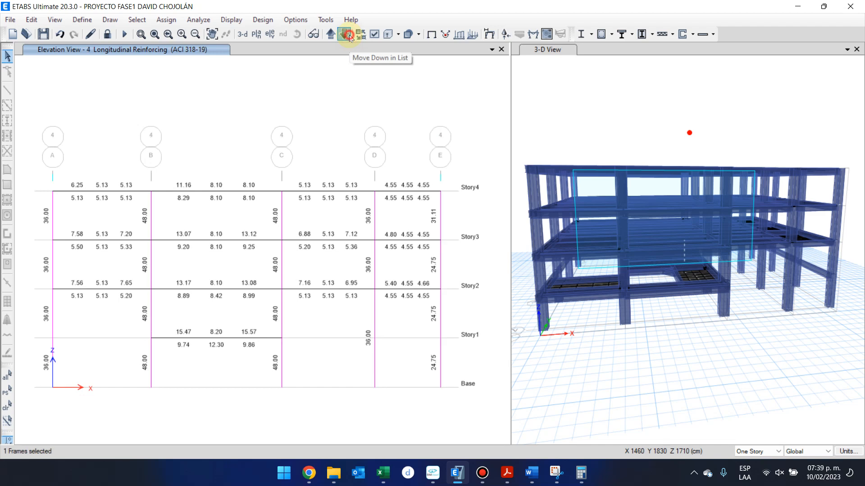
# Step: Browse the longitudinal reinforcing elevations from axis 4 through axis 1 to axis E, and go back to axis 2
pyautogui.click(350, 38)
pyautogui.click(349, 38)
pyautogui.click(350, 37)
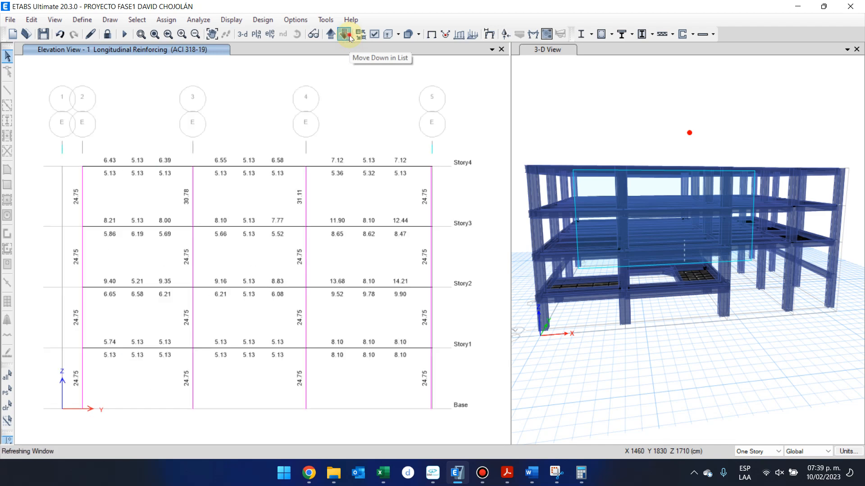
pyautogui.click(350, 37)
pyautogui.click(335, 37)
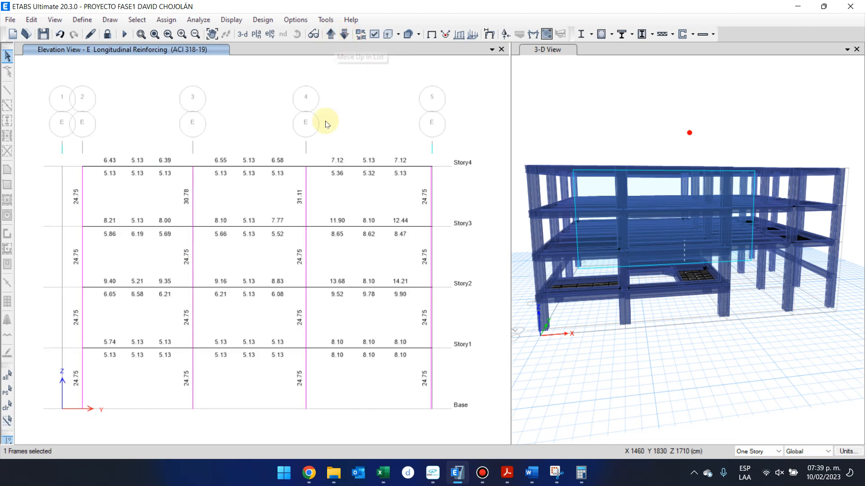
pyautogui.click(330, 37)
pyautogui.click(330, 38)
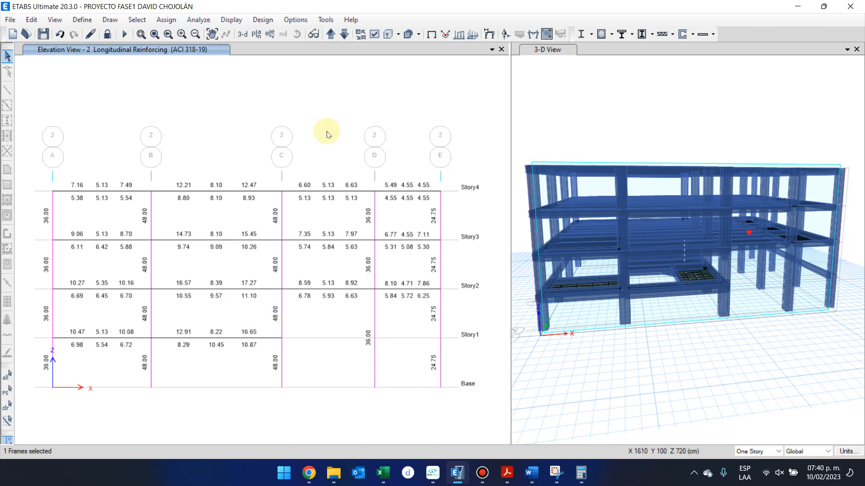
# Step: Set the elevation view to axis 5 and select the Story2 column on axis C
pyautogui.click(270, 36)
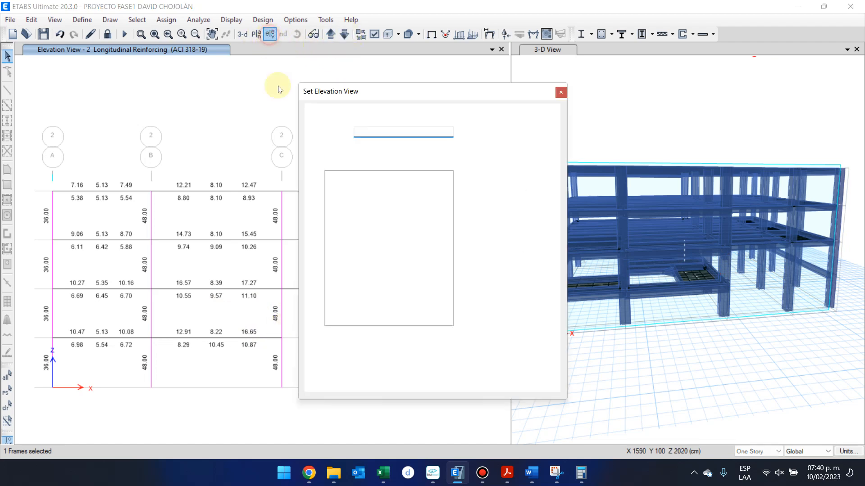
pyautogui.click(344, 241)
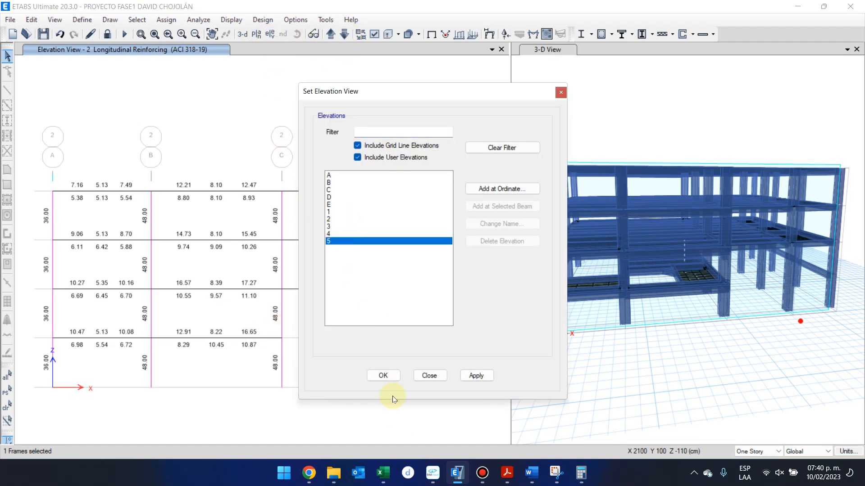
pyautogui.click(383, 376)
pyautogui.click(288, 313)
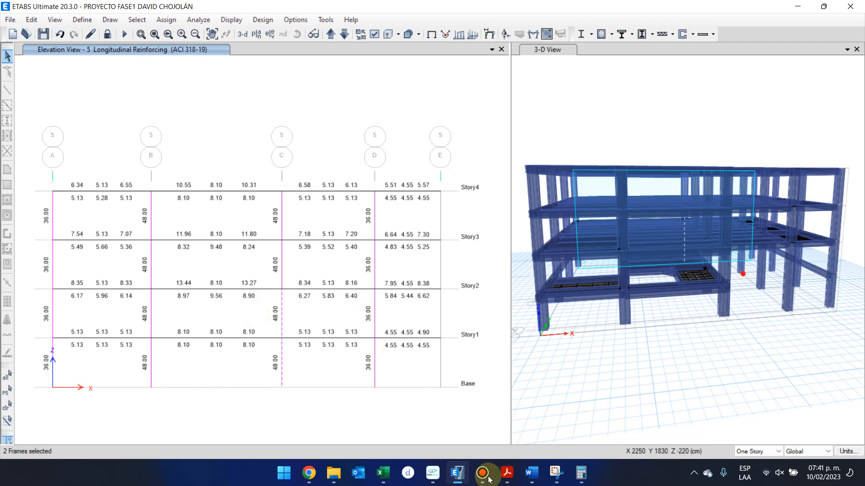
# Step: Switch to the Word beam report, review its flexural, shear and torsion reinforcement tables, and return to ETABS
pyautogui.moveTo(531, 473)
pyautogui.click(582, 421)
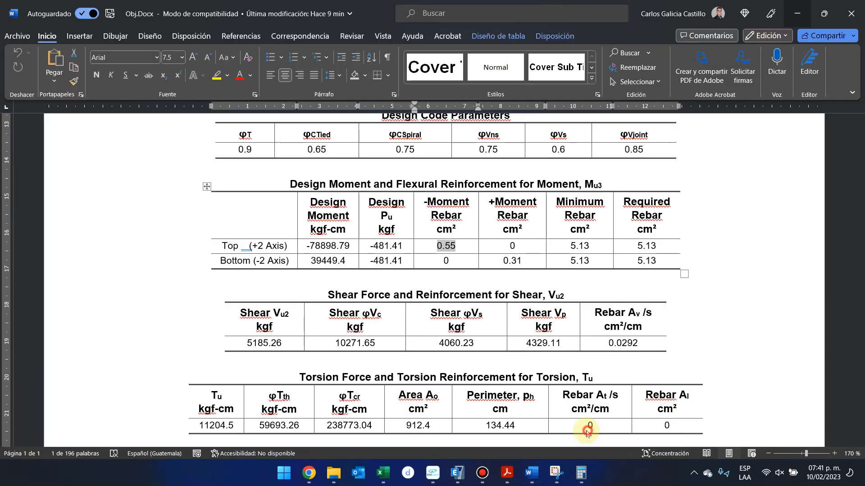
pyautogui.scroll(-3, 452, 370)
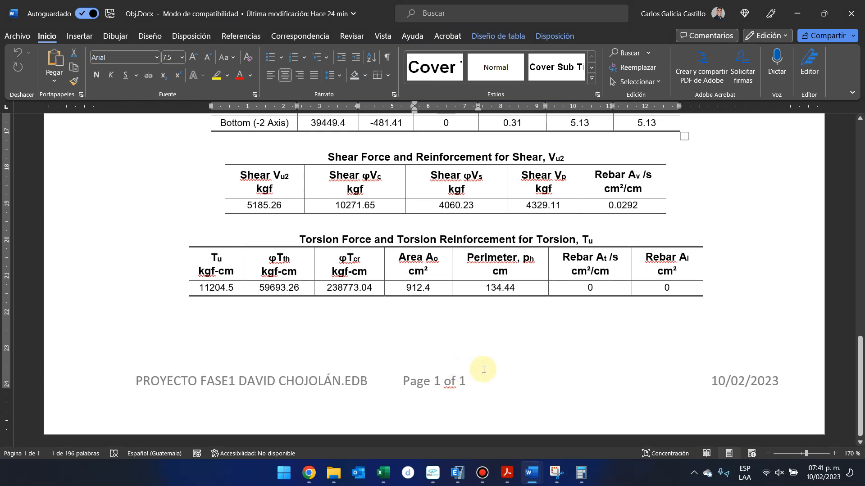
pyautogui.scroll(3, 483, 368)
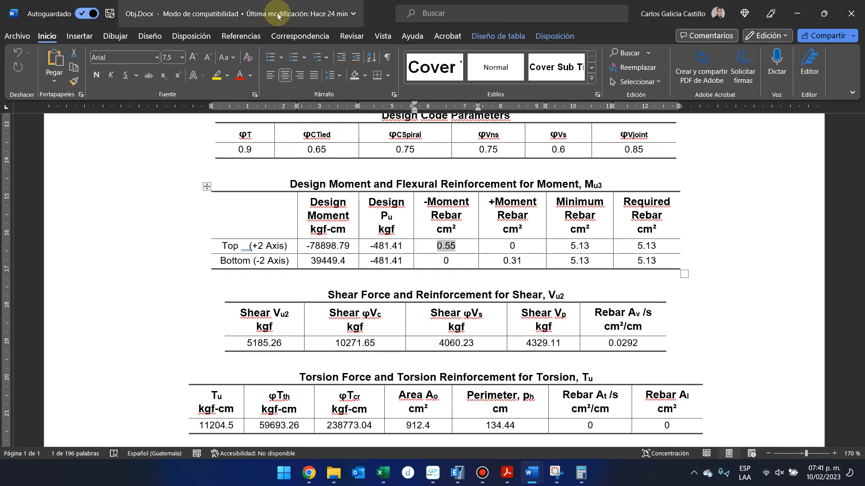
pyautogui.click(853, 8)
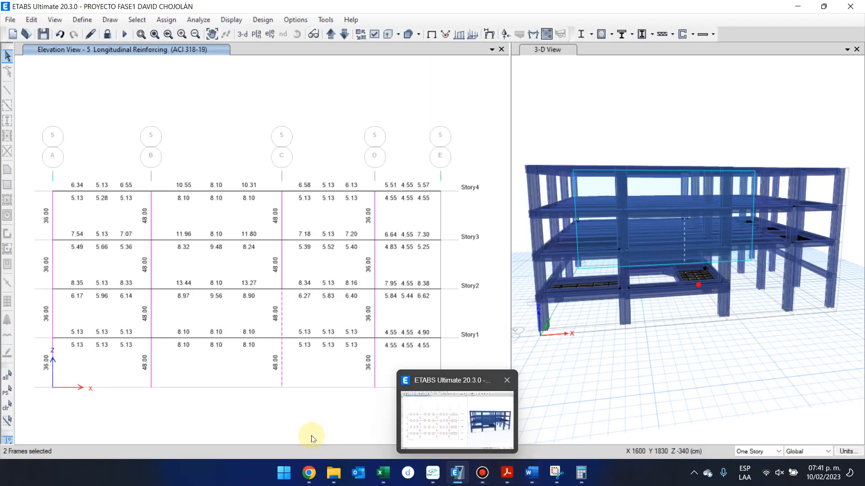
# Step: Open the design details of the Story1 column on axis C and enlarge the axial force and biaxial moment table
pyautogui.click(310, 415)
pyautogui.rightClick(285, 359)
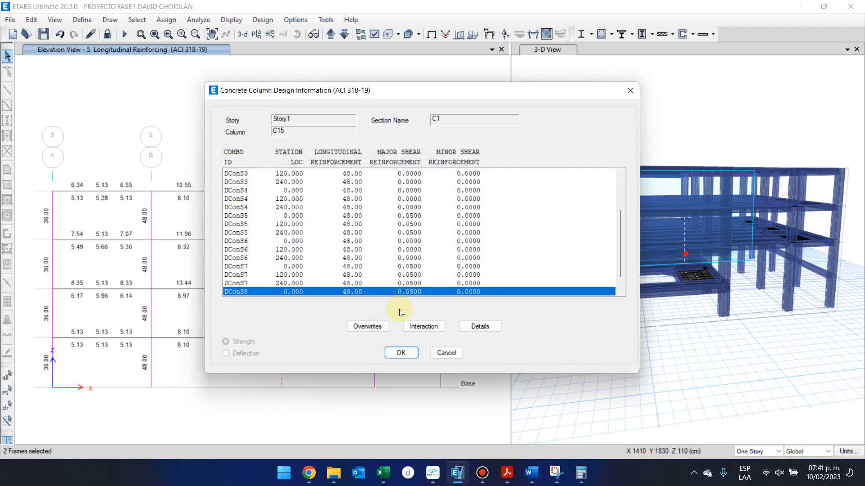
pyautogui.click(478, 326)
pyautogui.keyDown('ctrl'); pyautogui.scroll(3, 432, 302); pyautogui.keyUp('ctrl')
pyautogui.scroll(-3, 467, 341)
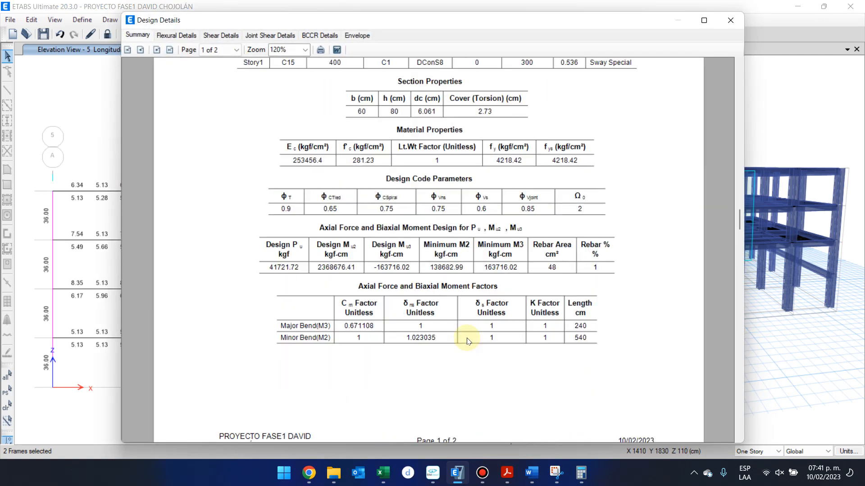
pyautogui.keyDown('ctrl'); pyautogui.scroll(5, 467, 341); pyautogui.keyUp('ctrl')
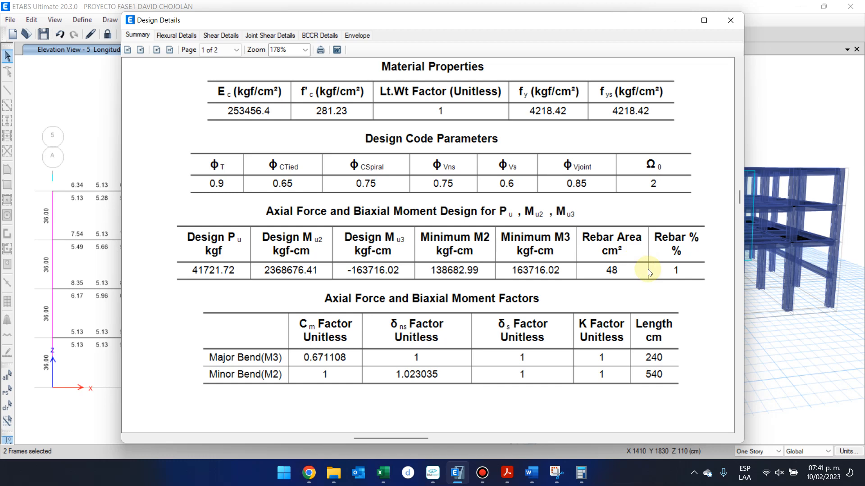
# Step: Compare the column's shear design tables with its rebar area and moment factors, and close the details and column design information
pyautogui.scroll(-10, 639, 279)
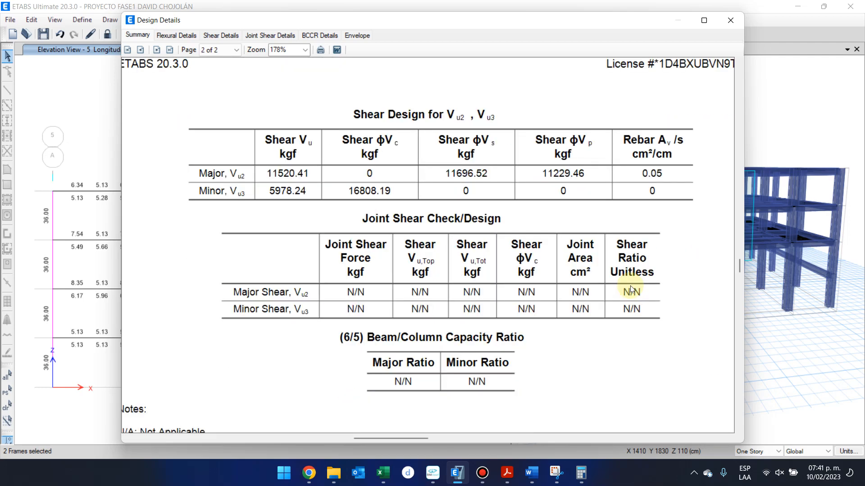
pyautogui.scroll(8, 630, 288)
pyautogui.scroll(1, 630, 288)
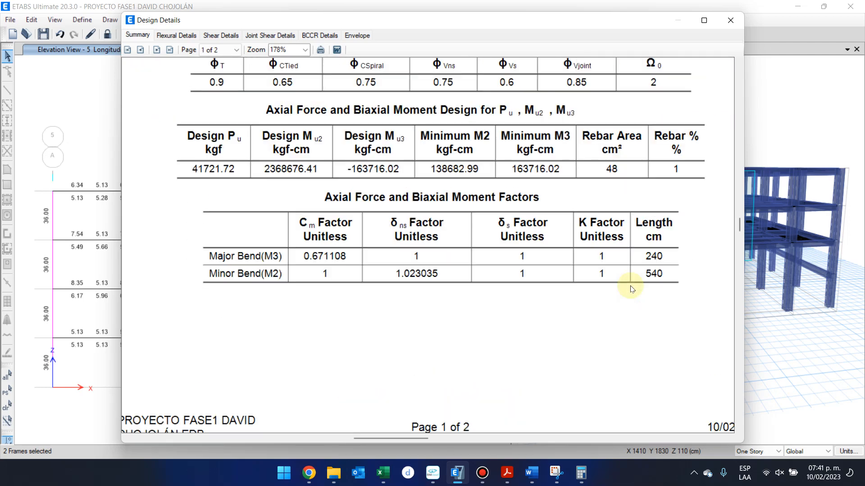
pyautogui.scroll(1, 631, 288)
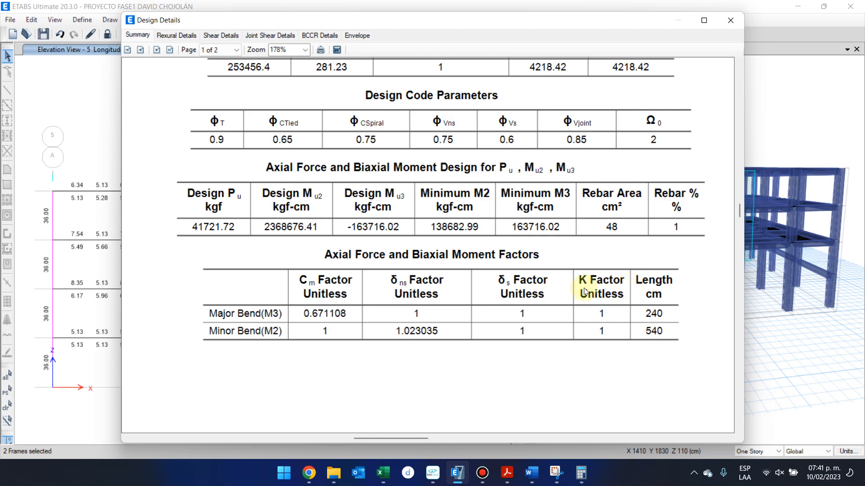
pyautogui.click(733, 15)
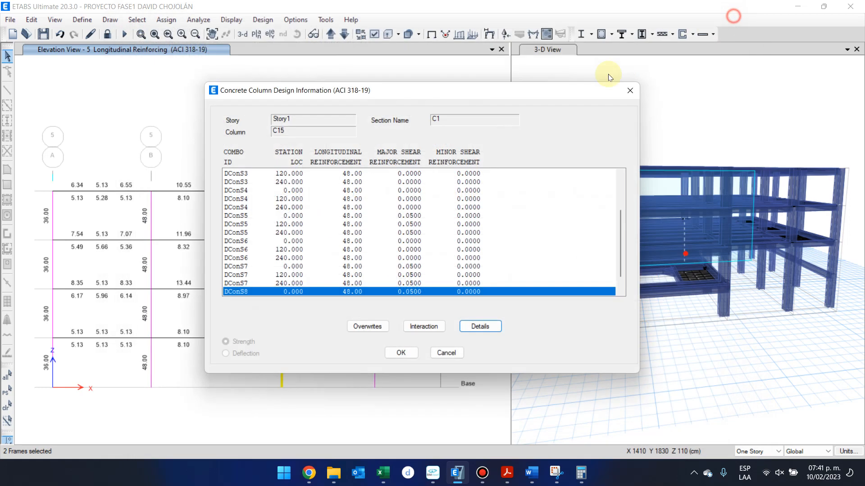
pyautogui.click(449, 352)
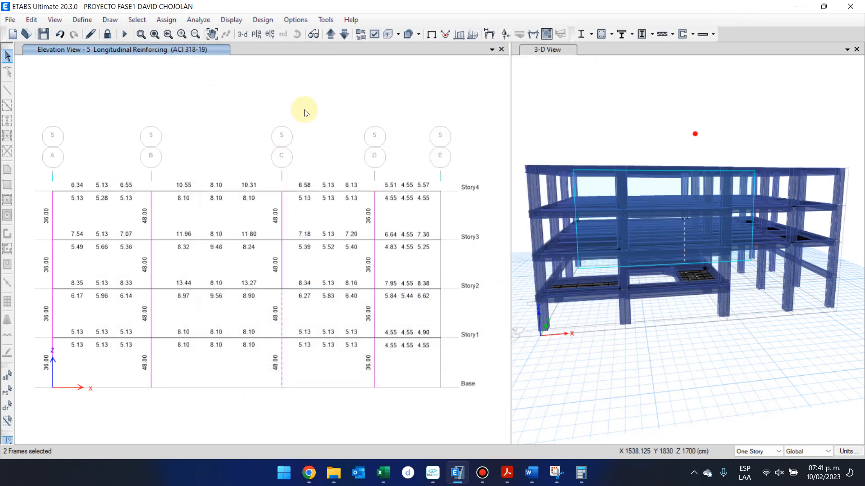
# Step: Clear the frame selection and enlarge the Story2 beams between axes C and E in the axis 5 elevation
pyautogui.press('Escape')
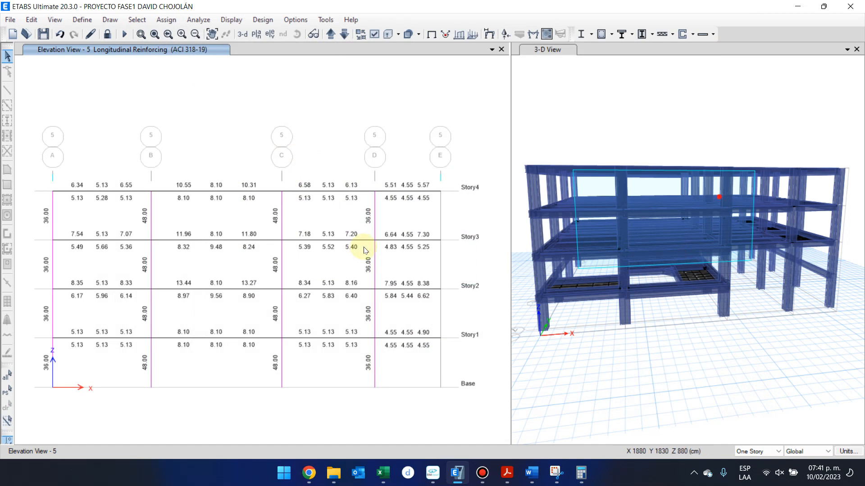
pyautogui.moveTo(413, 292)
pyautogui.scroll(3, 413, 292)
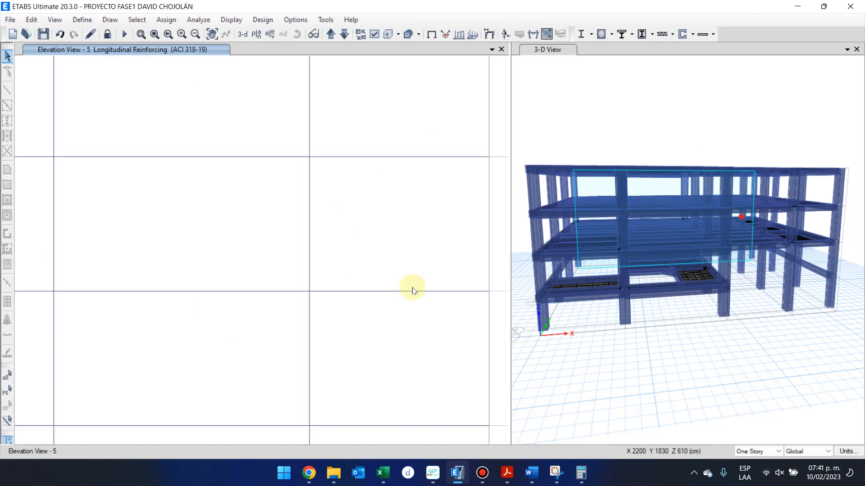
pyautogui.moveTo(266, 323); pyautogui.dragTo(332, 282, button='middle')
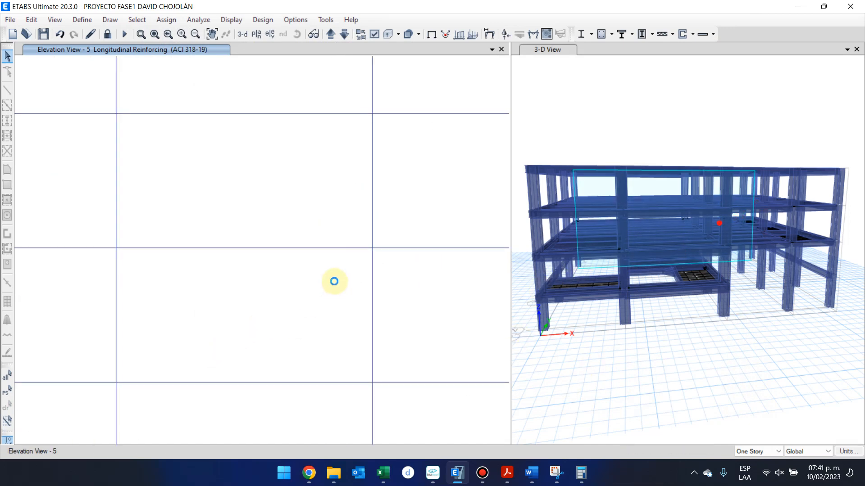